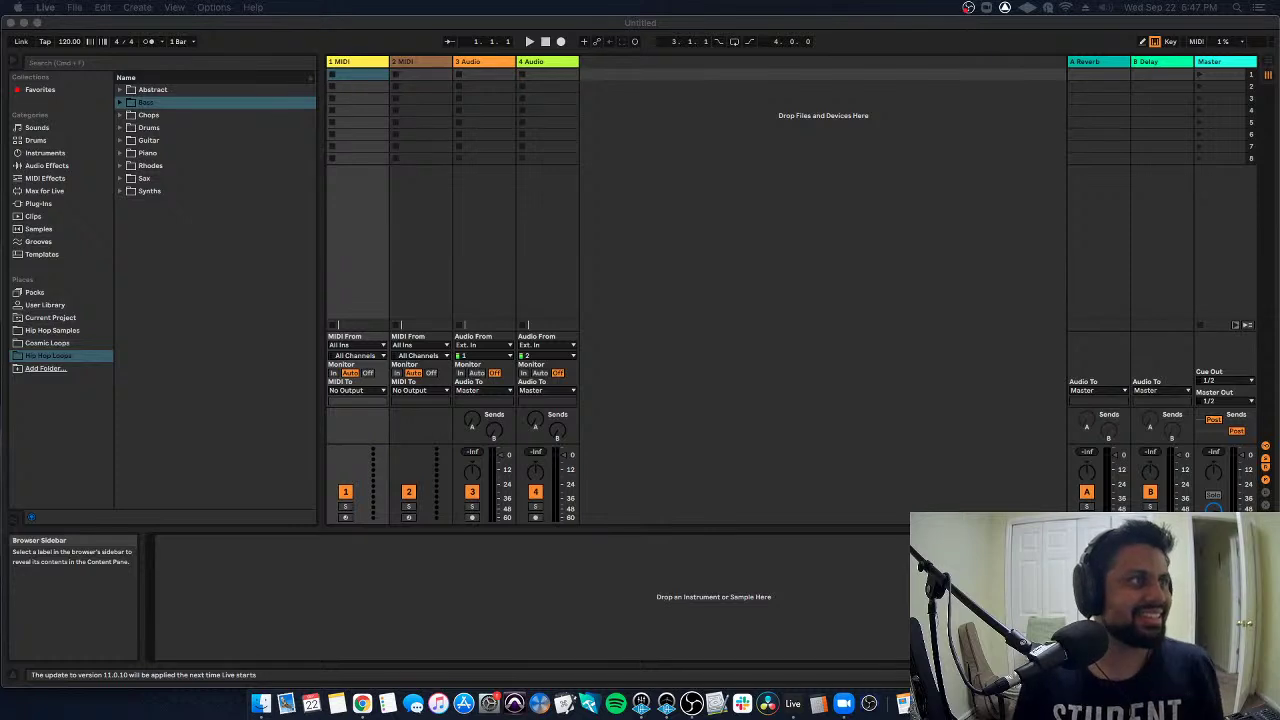
{"action": "key", "text": "super+Tab"}
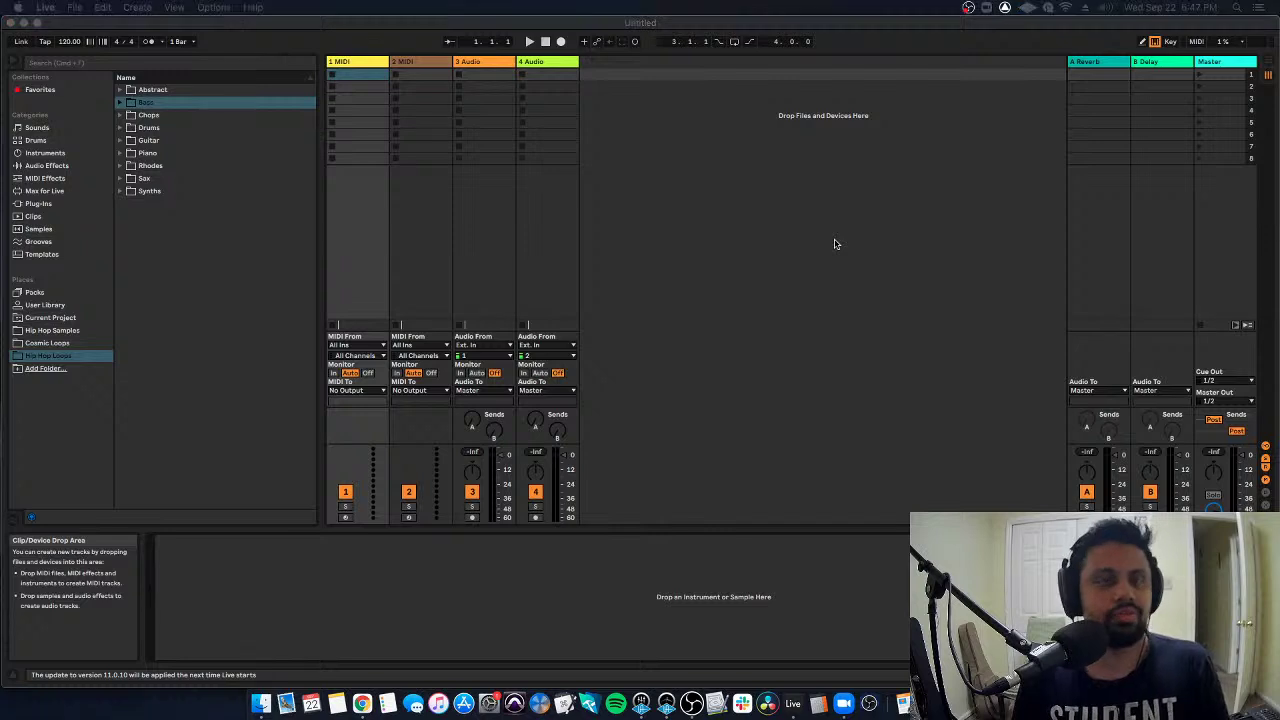
{"action": "key", "text": "super+Tab"}
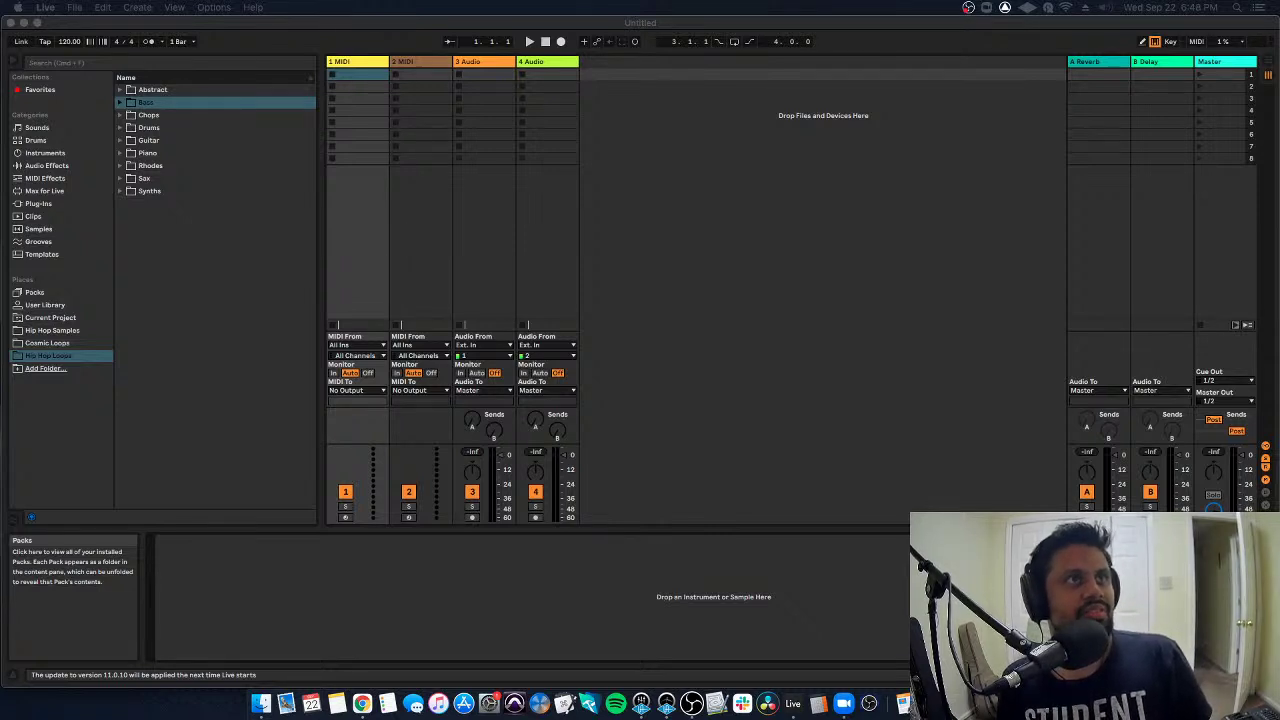
{"action": "key", "text": "super+Tab"}
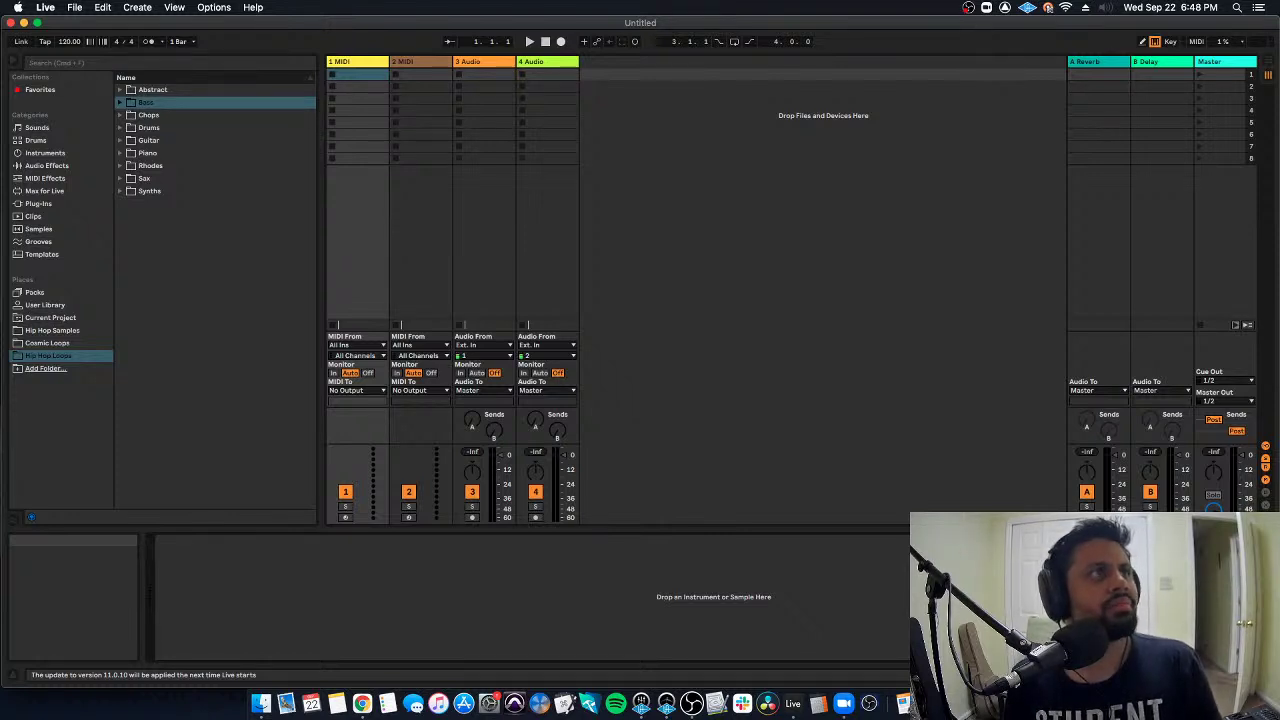
{"action": "key", "text": "super+Tab"}
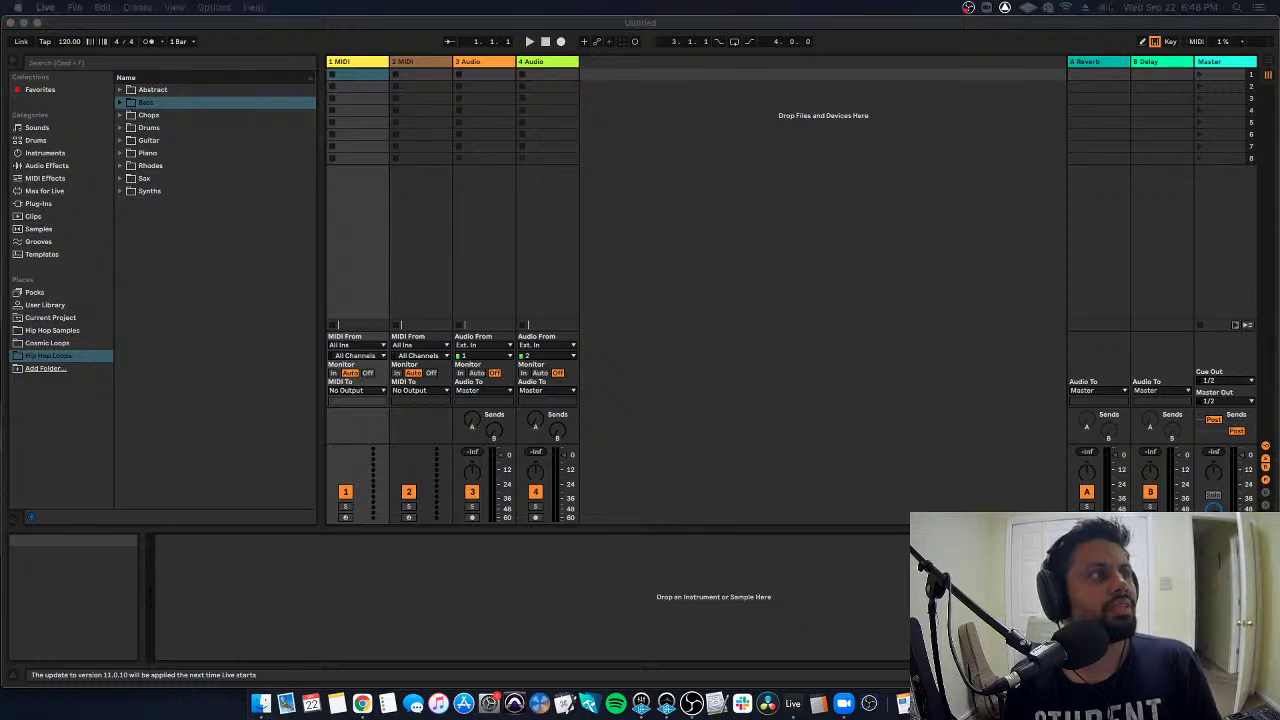
{"action": "key", "text": "super+Tab"}
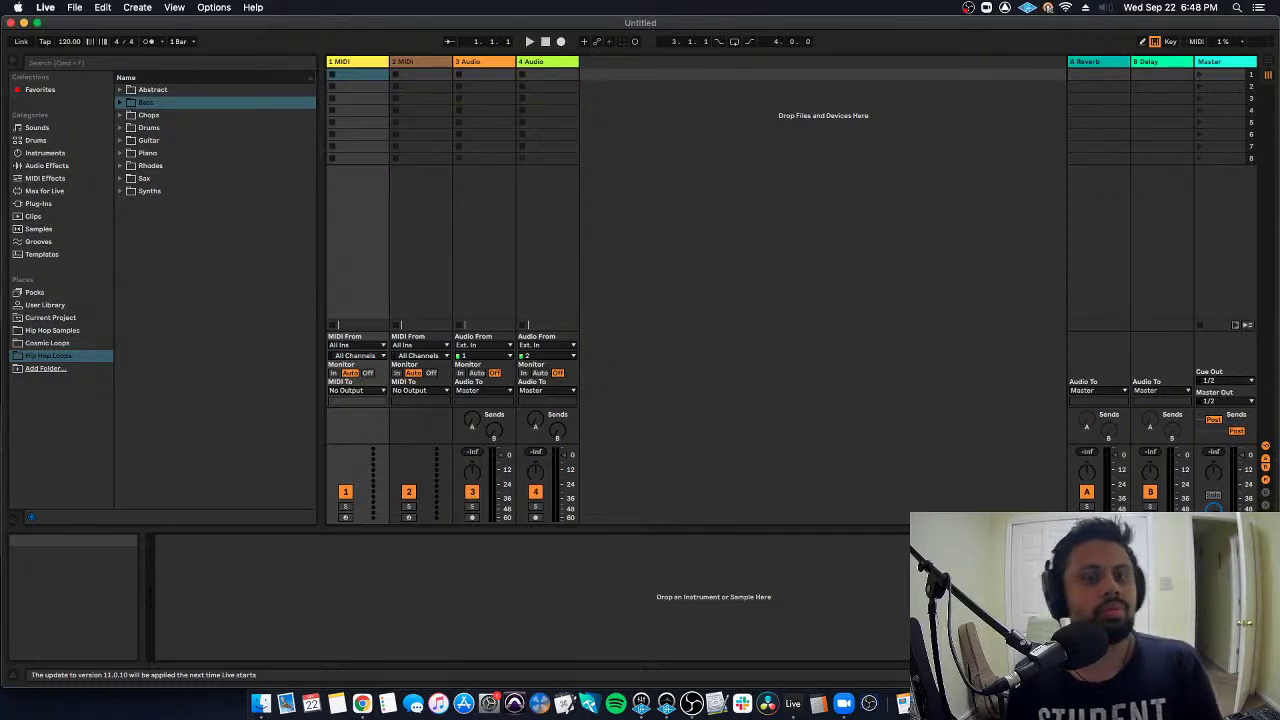
{"action": "key", "text": "super+Tab"}
{"action": "key", "text": "super+Tab"}
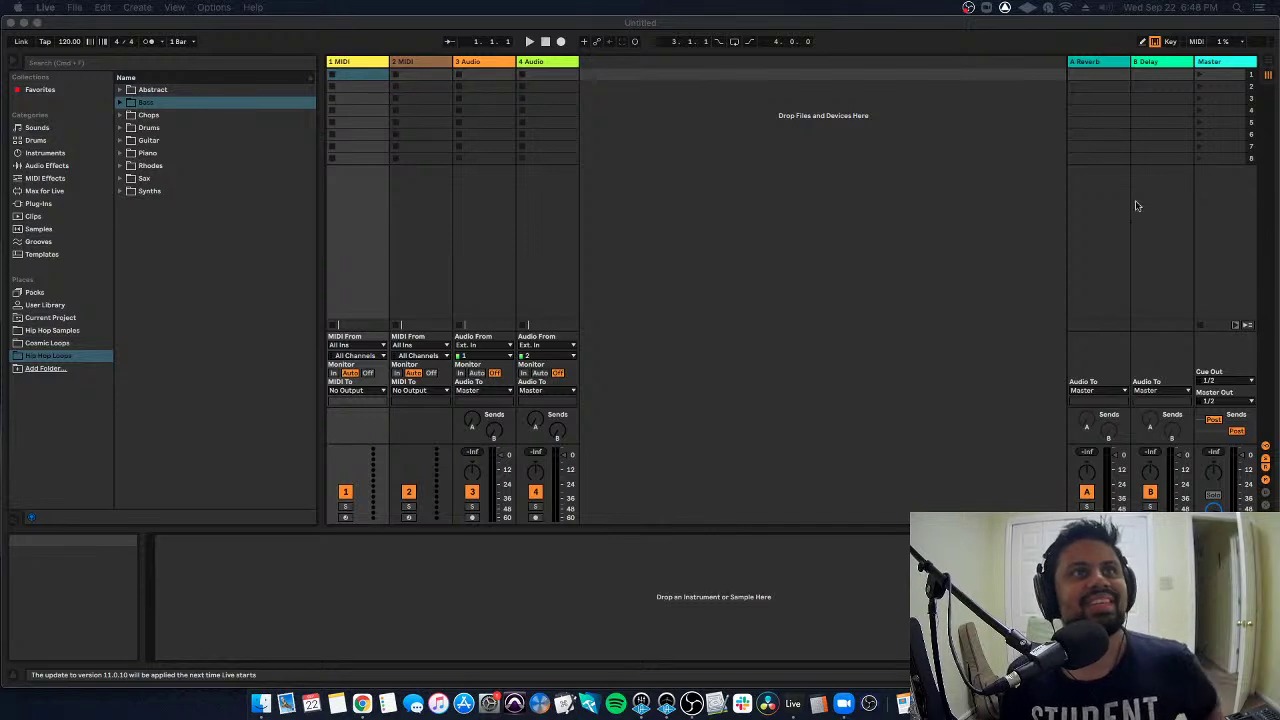
{"action": "left_click", "coordinate": [685, 248]}
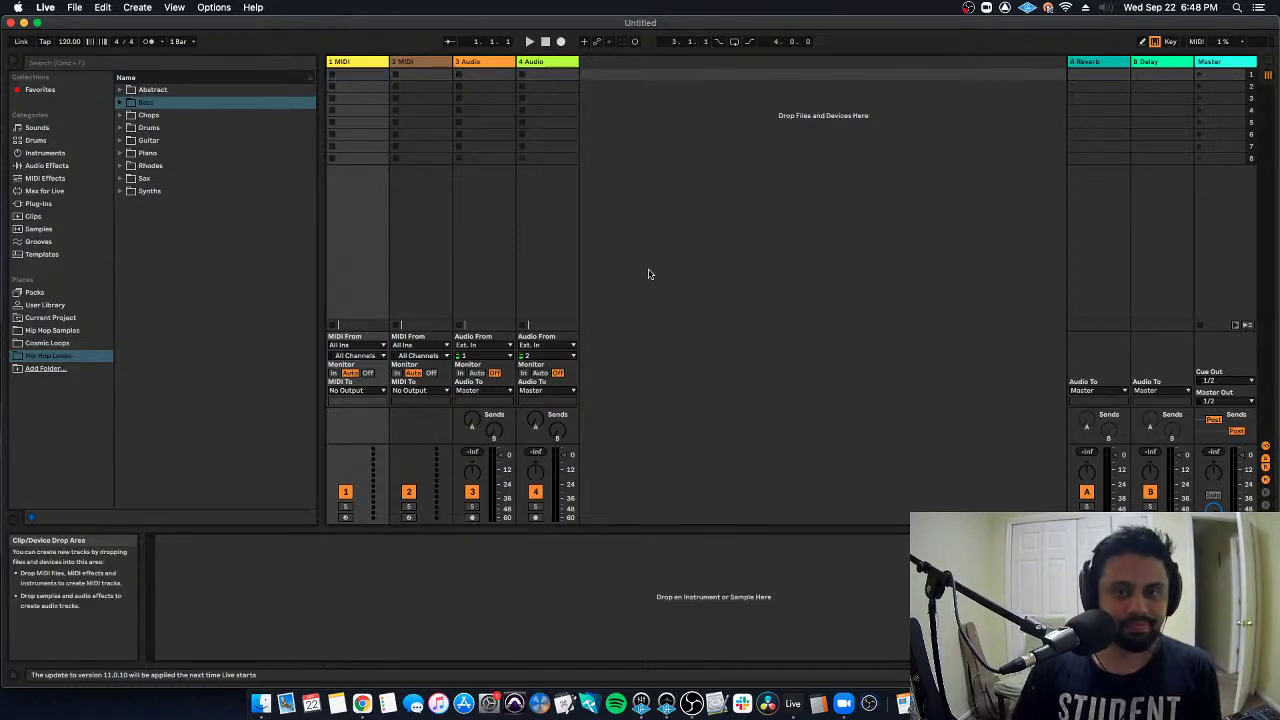
{"action": "key", "text": "Tab"}
{"action": "key", "text": "Tab"}
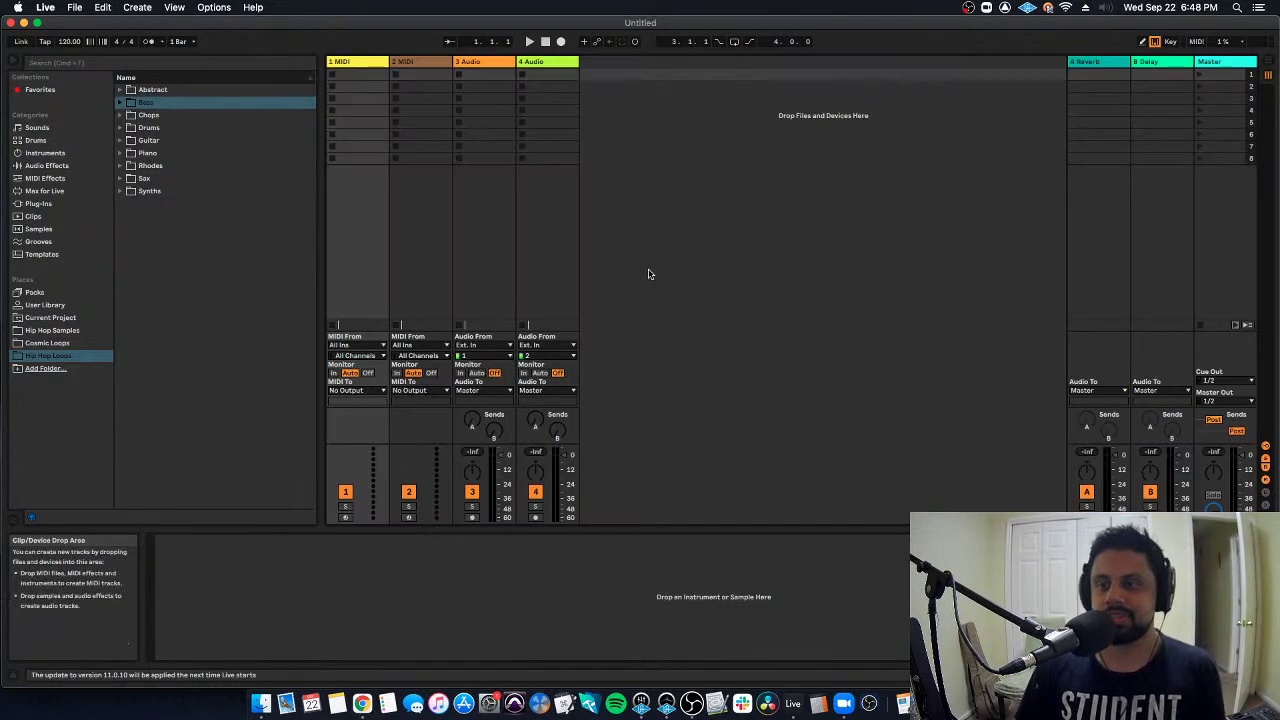
{"action": "left_click", "coordinate": [350, 63]}
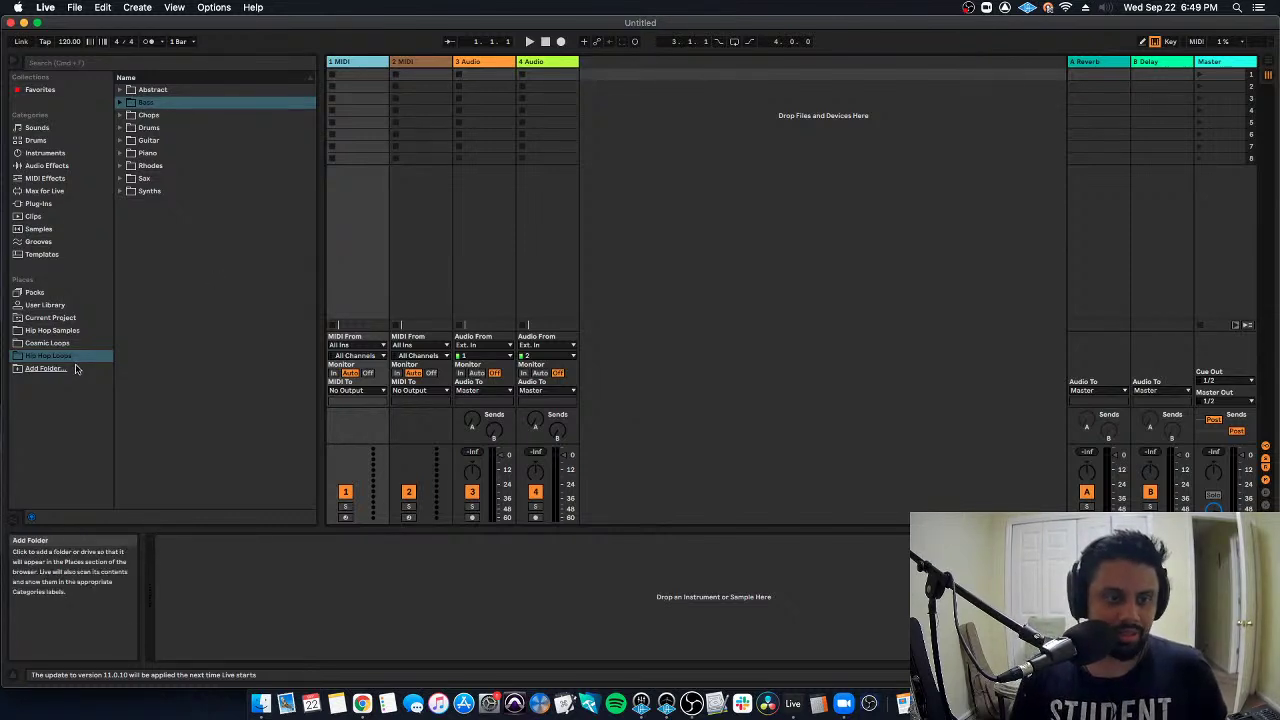
Browse Hip Hop Samples to the Drums folder of Hip Hop Loops and preview 90_BusyKick_SP_01.wav and 90_DraggingSnare_SP_01.wav.
{"action": "left_click", "coordinate": [78, 332]}
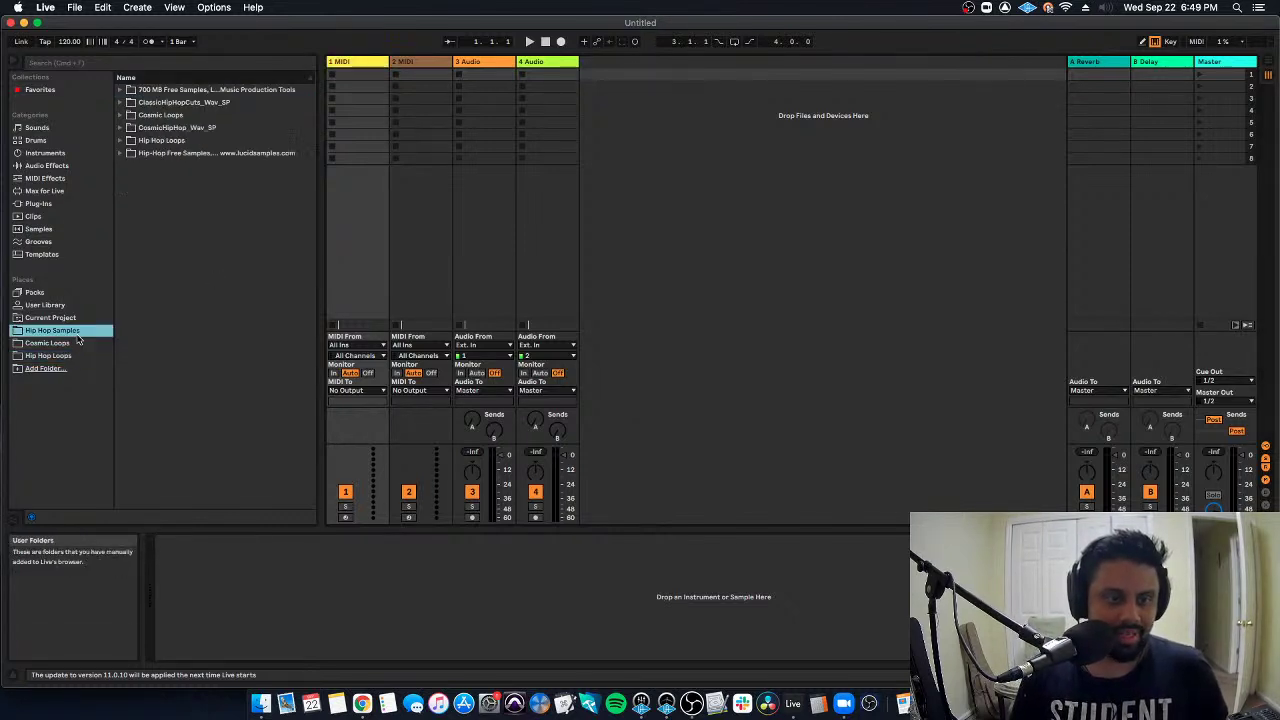
{"action": "left_click", "coordinate": [119, 141]}
{"action": "left_click", "coordinate": [128, 192]}
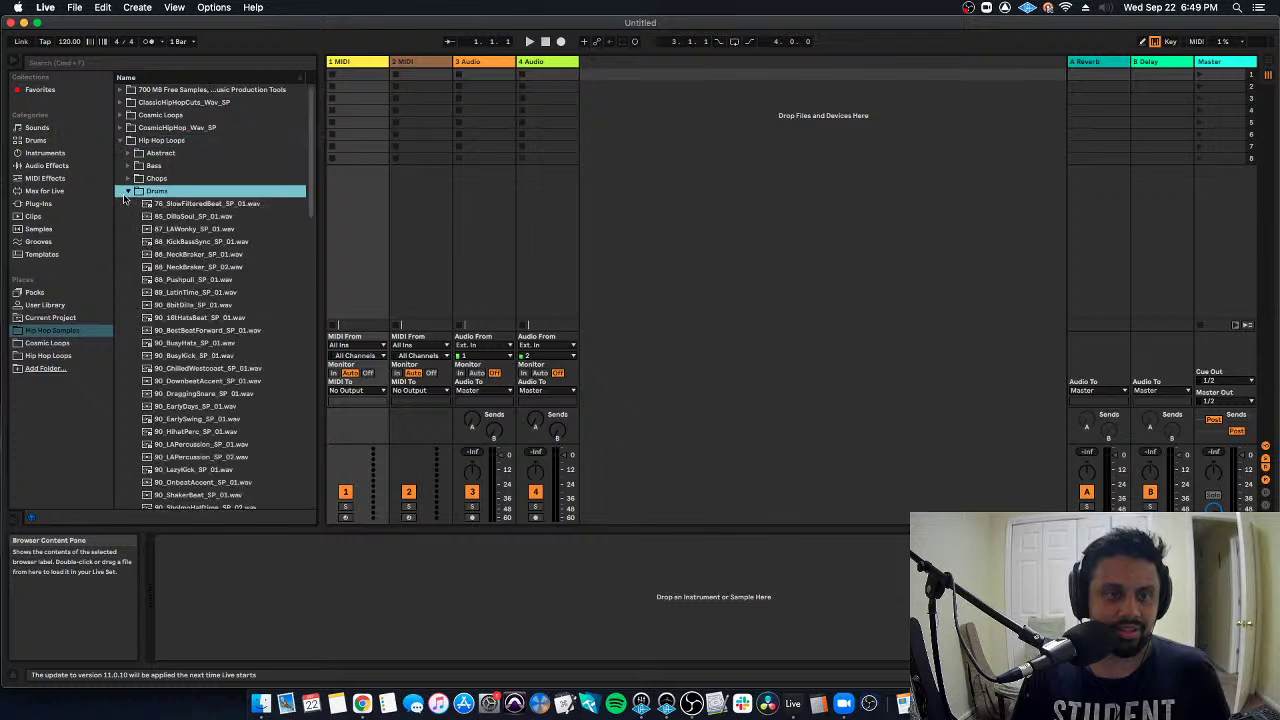
{"action": "left_click", "coordinate": [222, 357]}
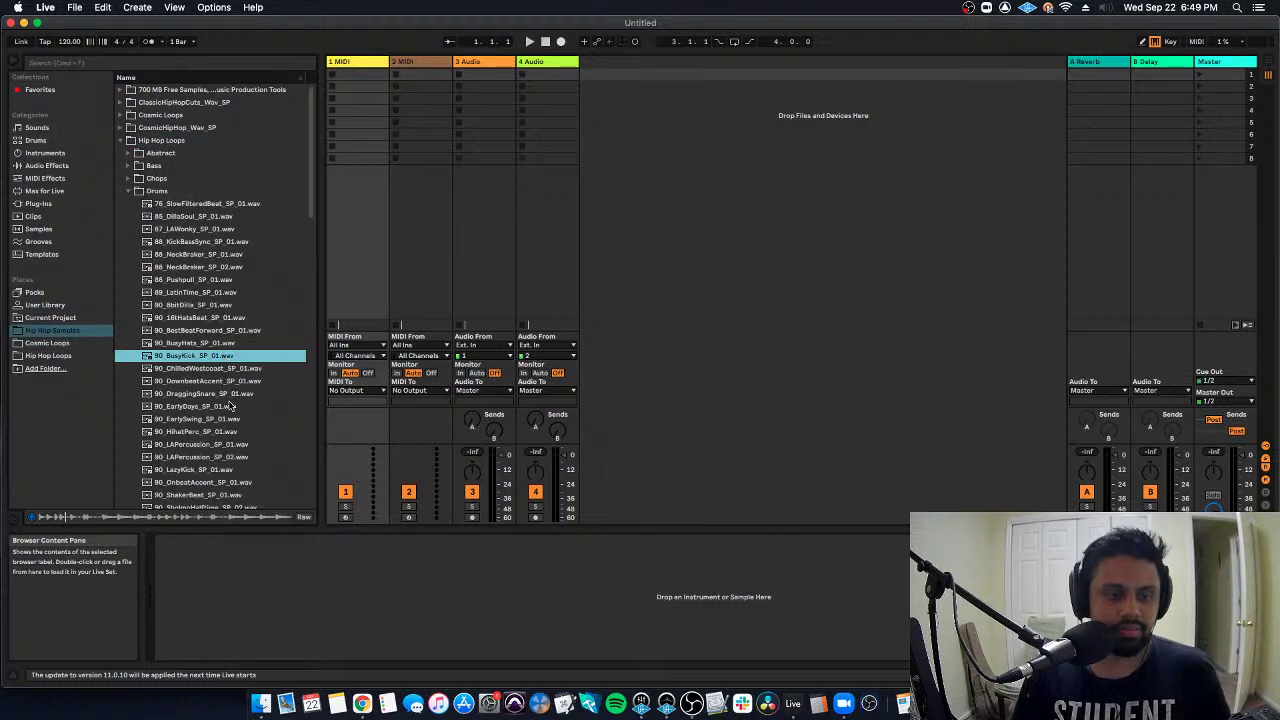
{"action": "left_click", "coordinate": [226, 396]}
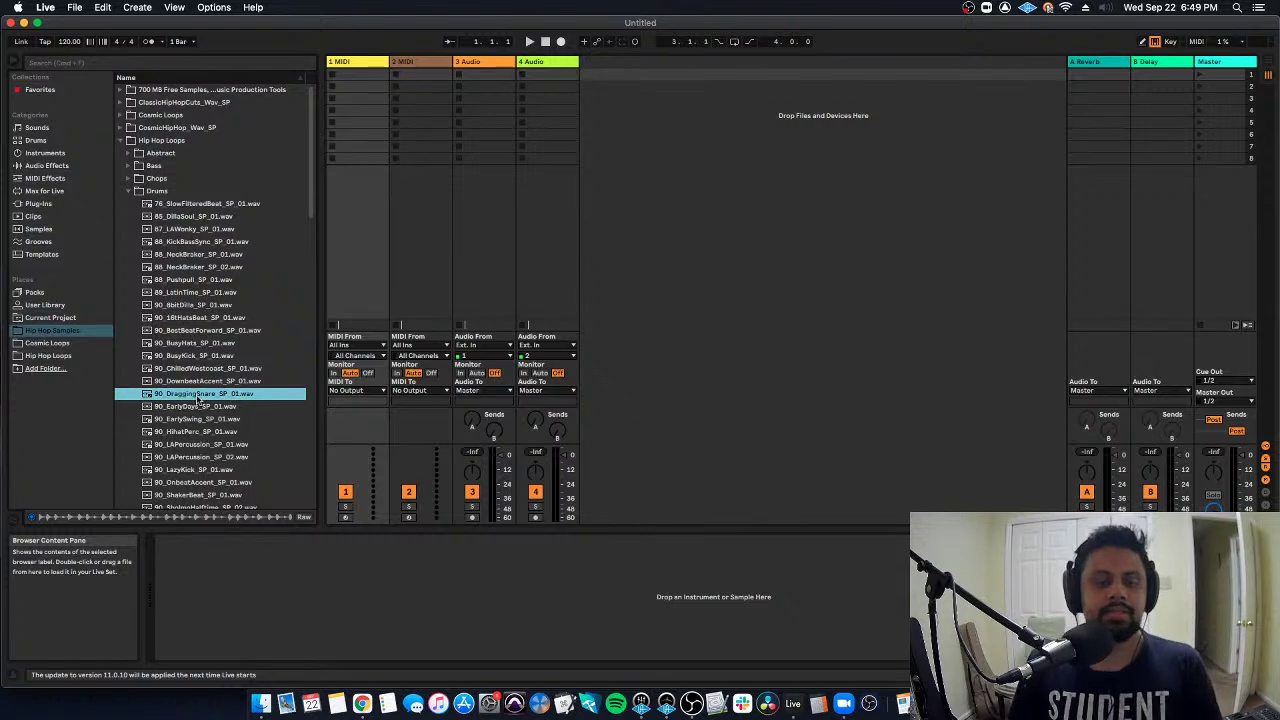
Load 90_DraggingSnare_SP_01.wav into the first clip slot of audio track 3, launch it and show its clip details.
{"action": "scroll", "coordinate": [224, 398], "scroll_direction": "down", "scroll_amount": 2}
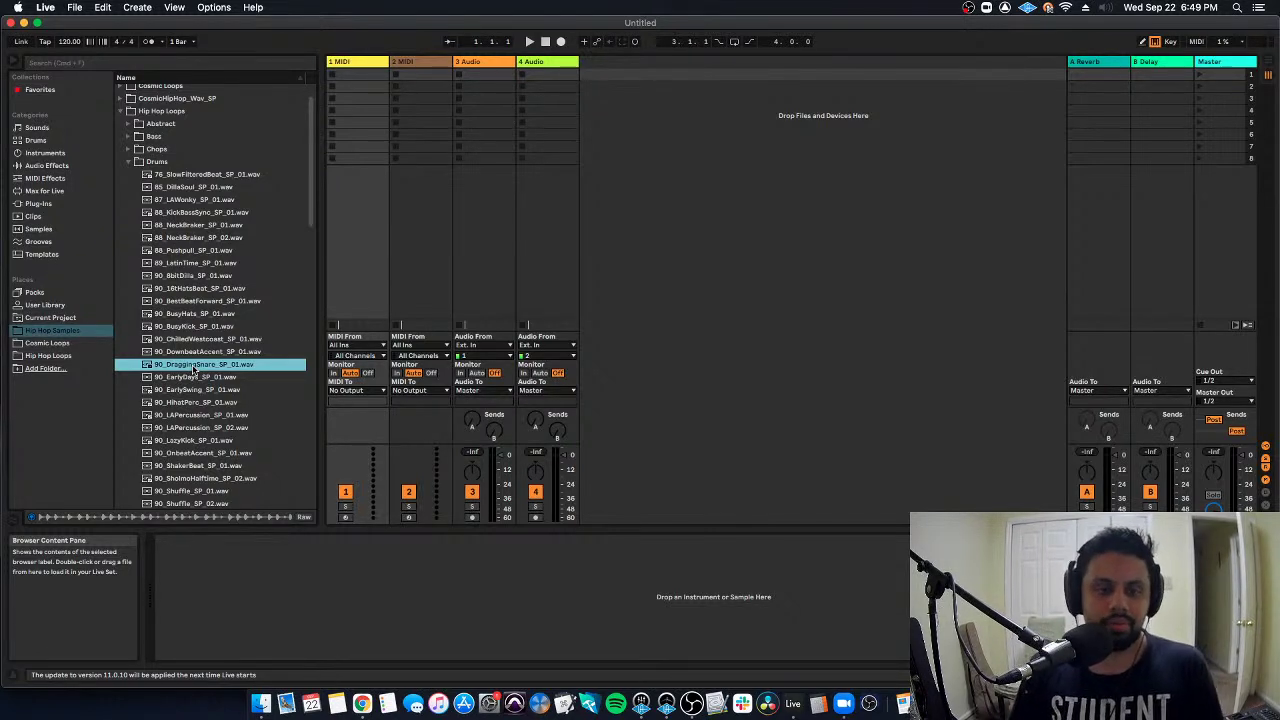
{"action": "left_click_drag", "start_coordinate": [194, 370], "coordinate": [481, 88]}
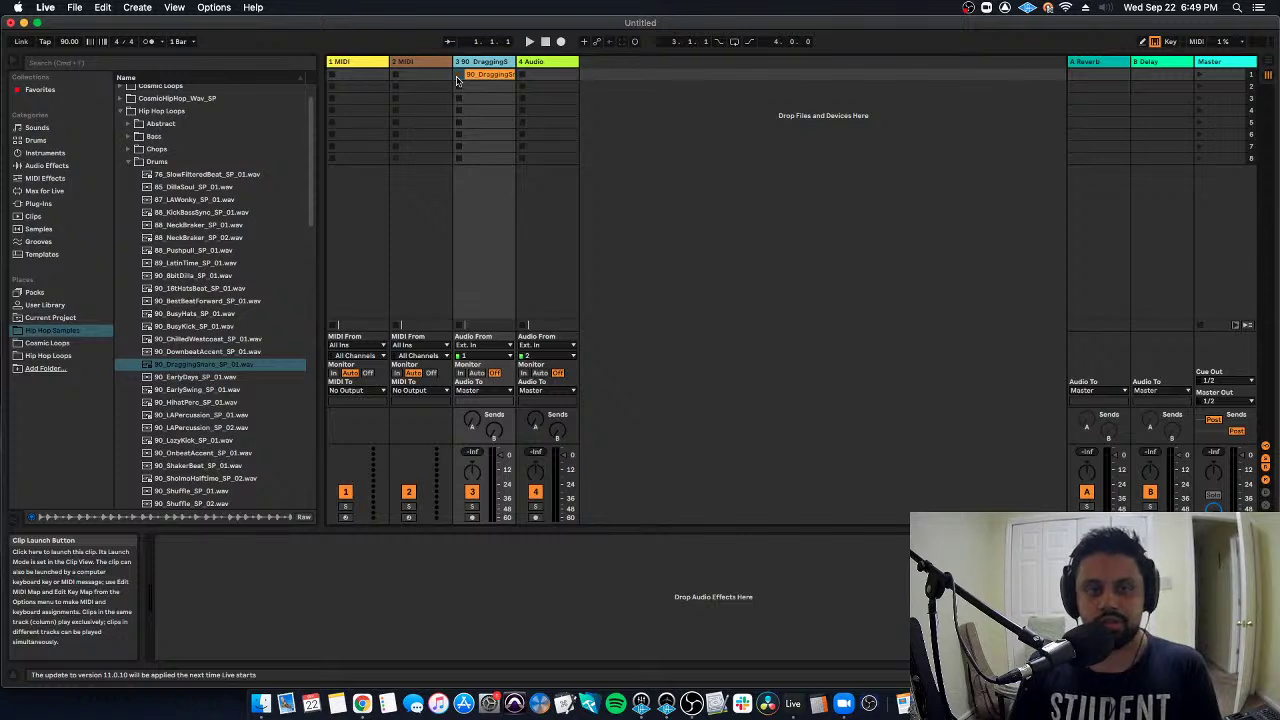
{"action": "left_click", "coordinate": [457, 78]}
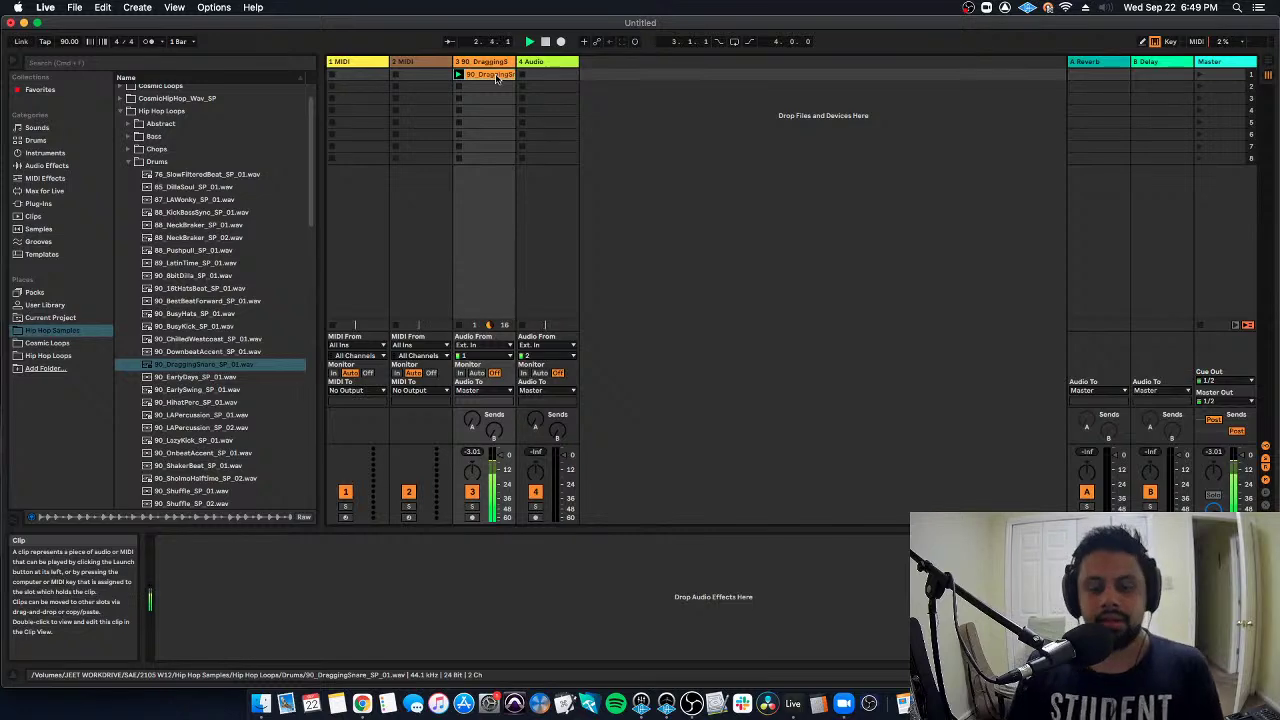
{"action": "double_click", "coordinate": [496, 78]}
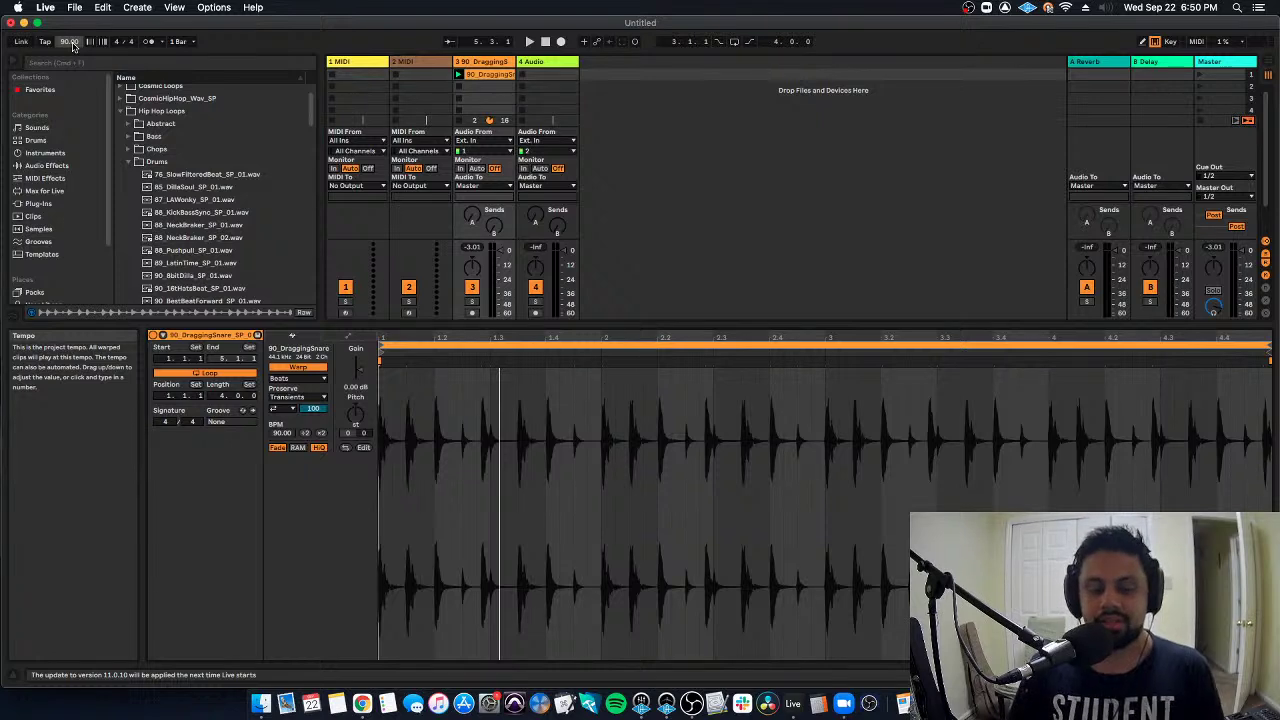
Play the drum clip while lowering the project tempo to about 81 BPM, and finally set the tempo to 120 BPM.
{"action": "key", "text": "space"}
{"action": "mouse_move", "coordinate": [72, 45]}
{"action": "left_mouse_down"}
{"action": "mouse_move", "coordinate": [72, 2]}
{"action": "mouse_move", "coordinate": [72, 56]}
{"action": "left_mouse_up"}
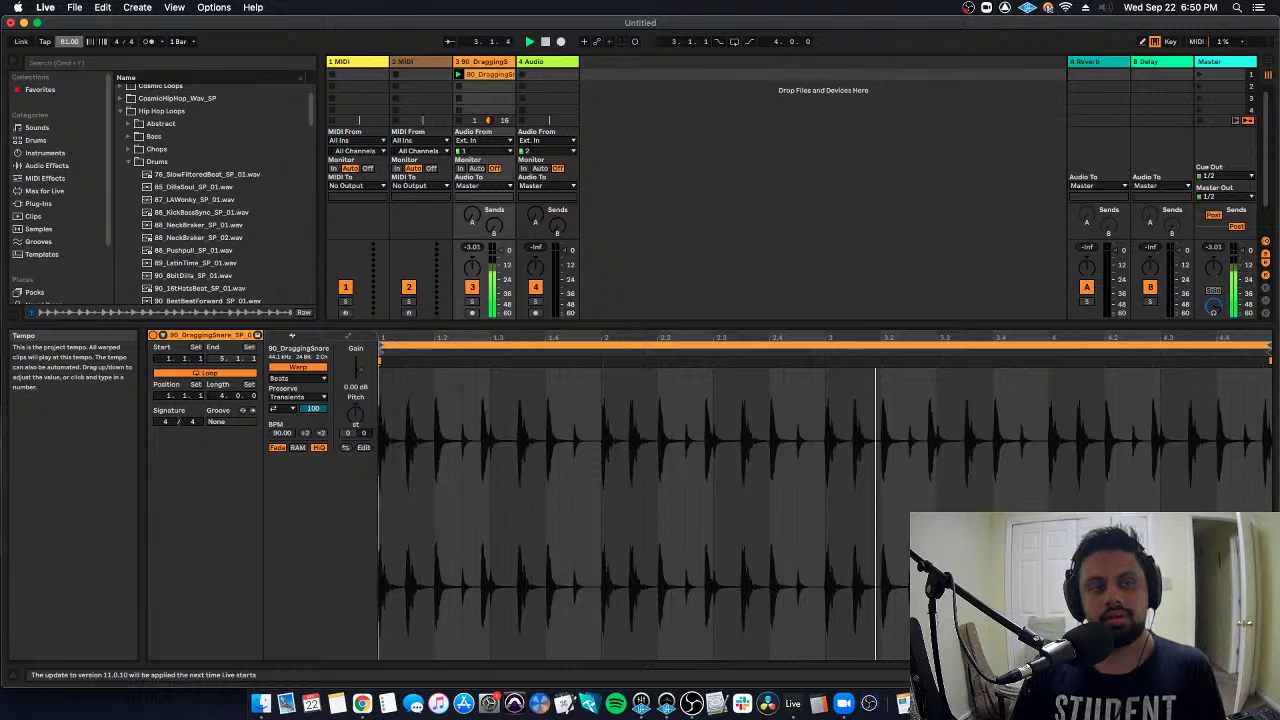
{"action": "type", "text": "120"}
{"action": "key", "text": "Return"}
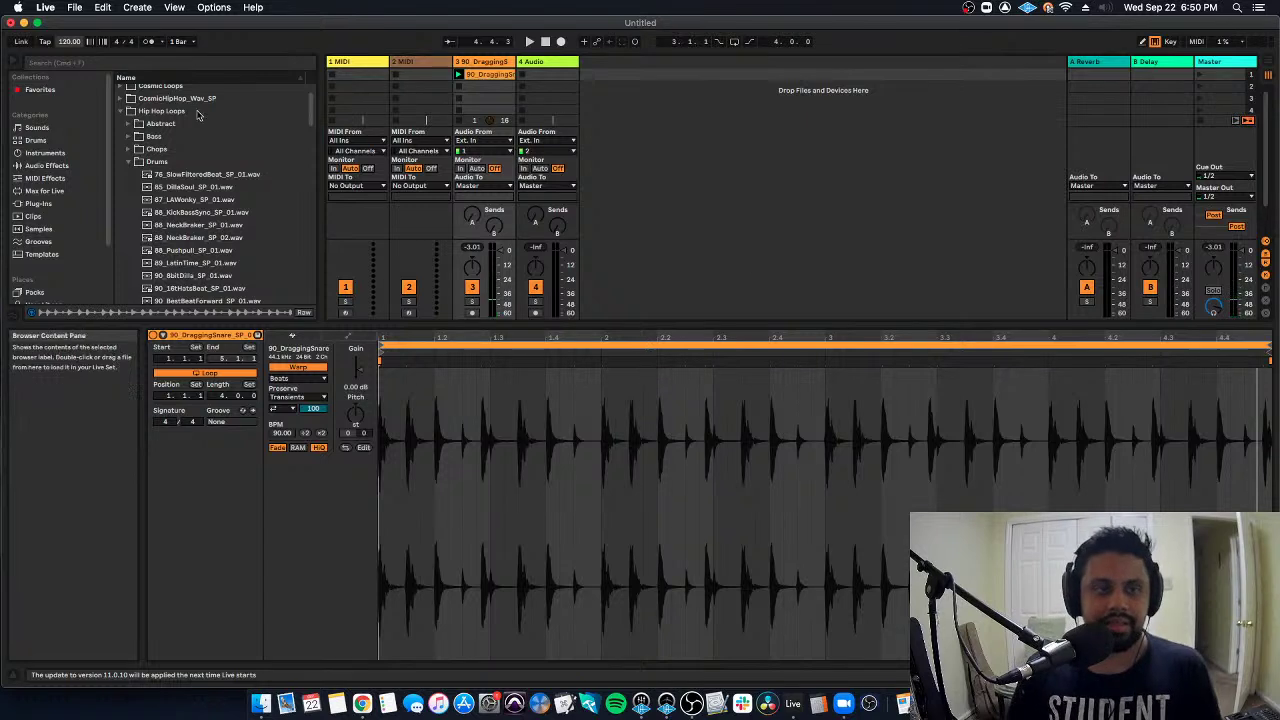
Turn off Warp for the drum clip and play it while varying the project tempo between about 50 and 101 BPM.
{"action": "left_click", "coordinate": [301, 368]}
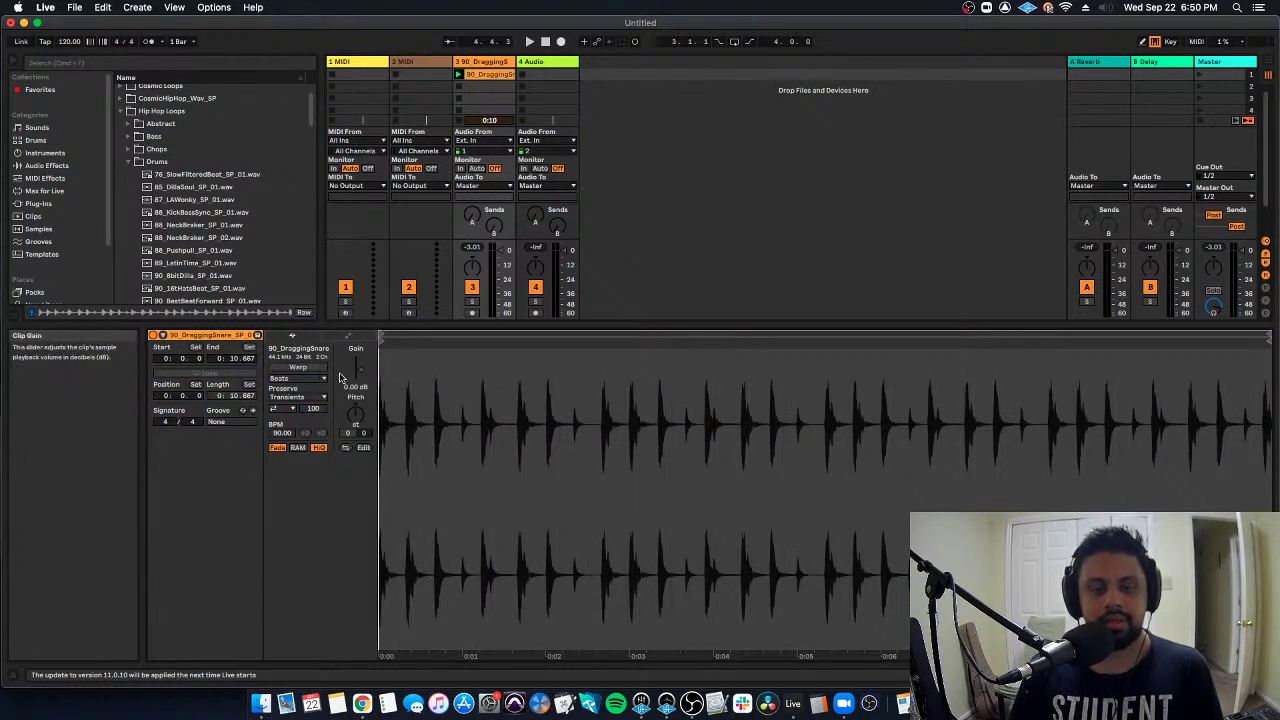
{"action": "key", "text": "space"}
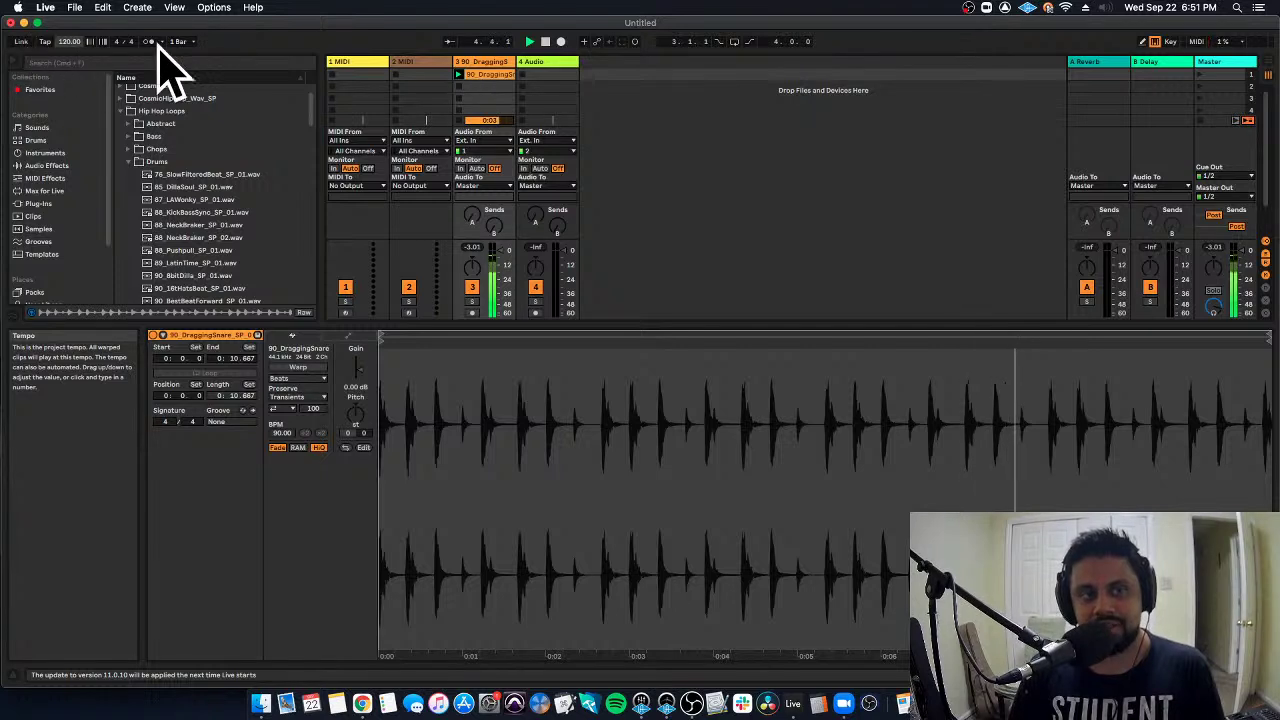
{"action": "left_click", "coordinate": [68, 41]}
{"action": "mouse_move", "coordinate": [68, 41]}
{"action": "left_mouse_down"}
{"action": "mouse_move", "coordinate": [68, 66]}
{"action": "mouse_move", "coordinate": [68, 3]}
{"action": "mouse_move", "coordinate": [68, 38]}
{"action": "left_mouse_up"}
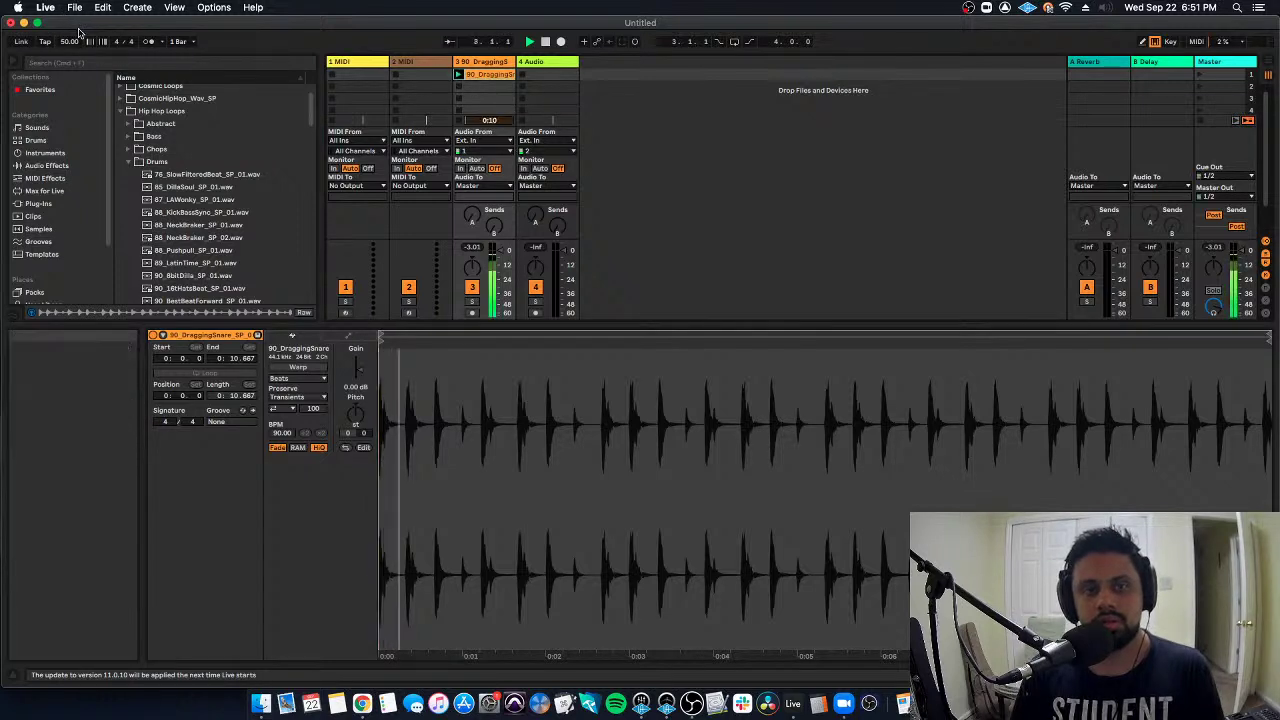
{"action": "mouse_move", "coordinate": [69, 41]}
{"action": "left_mouse_down"}
{"action": "mouse_move", "coordinate": [69, 3]}
{"action": "mouse_move", "coordinate": [69, 30]}
{"action": "left_mouse_up"}
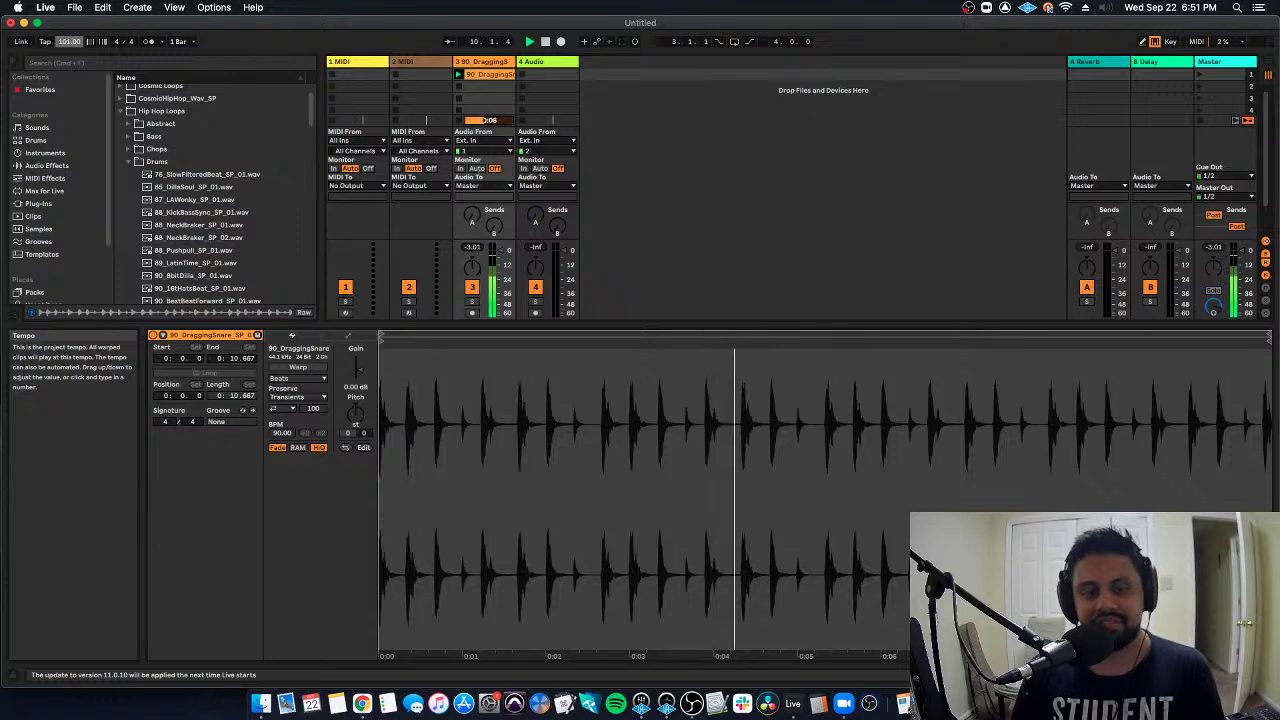
Turn the drum clip's Warp back on, play it at a much faster project tempo and undo the tempo change.
{"action": "left_click", "coordinate": [310, 369]}
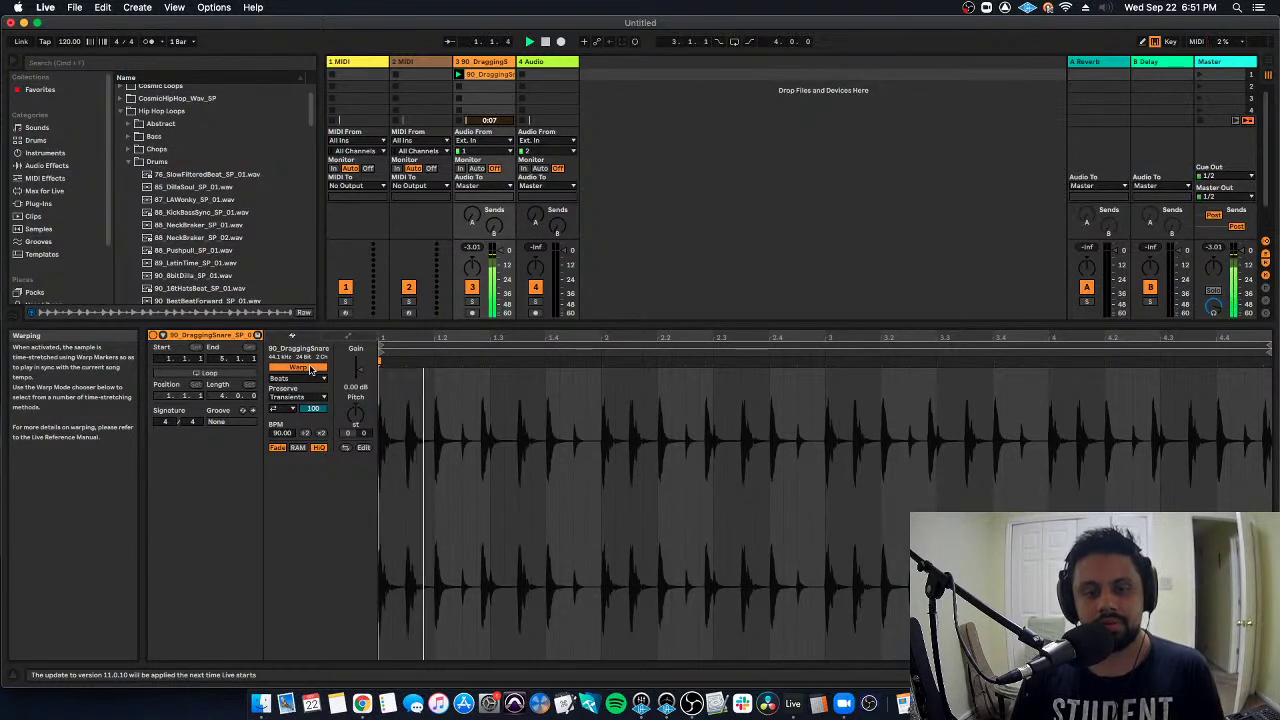
{"action": "mouse_move", "coordinate": [70, 44]}
{"action": "left_mouse_down"}
{"action": "mouse_move", "coordinate": [70, 77]}
{"action": "mouse_move", "coordinate": [70, 21]}
{"action": "left_mouse_up"}
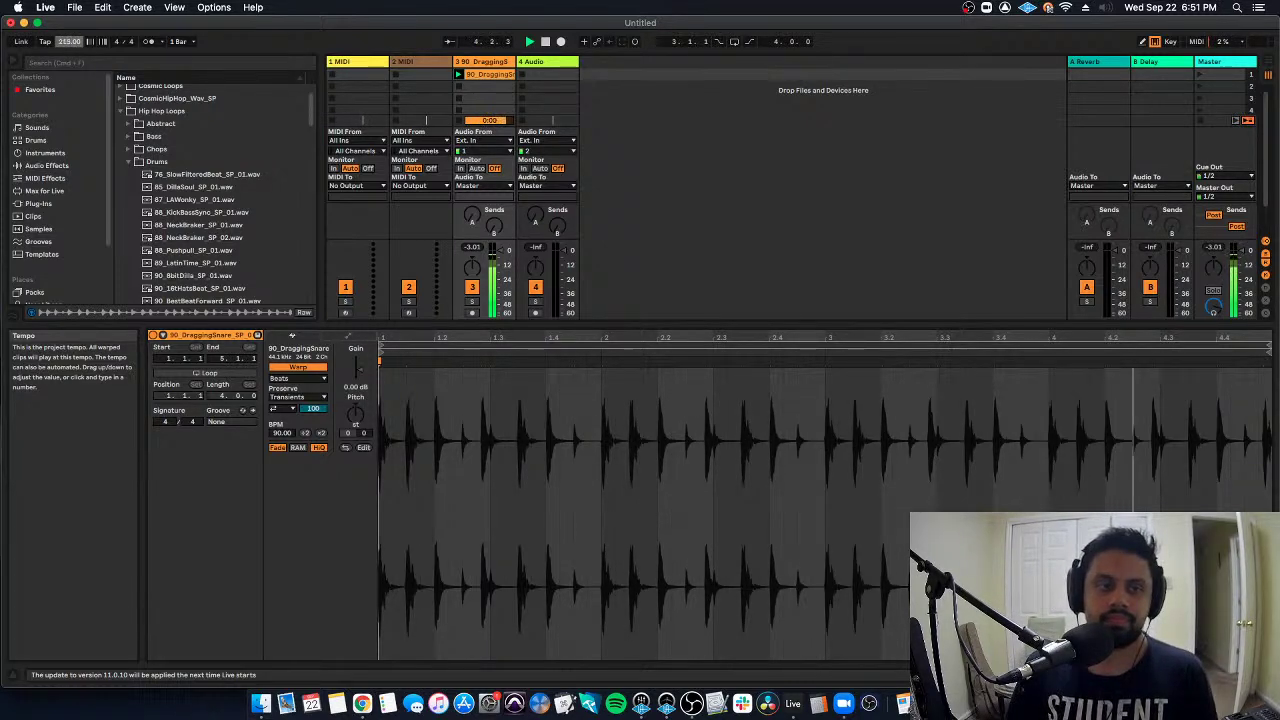
{"action": "key", "text": "super+z"}
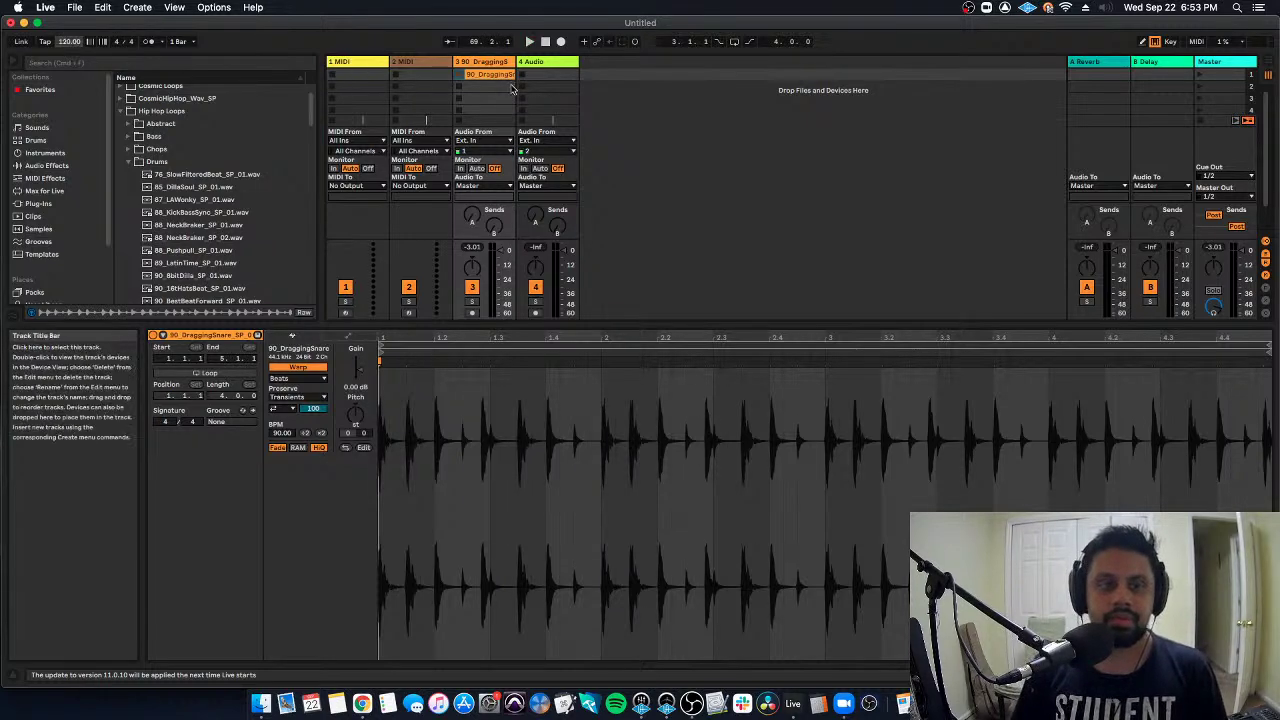
Relaunch the warped clip, audition it at a very high tempo and at about 46 BPM, and return the tempo to 120 BPM.
{"action": "left_click", "coordinate": [414, 75]}
{"action": "left_click", "coordinate": [459, 75]}
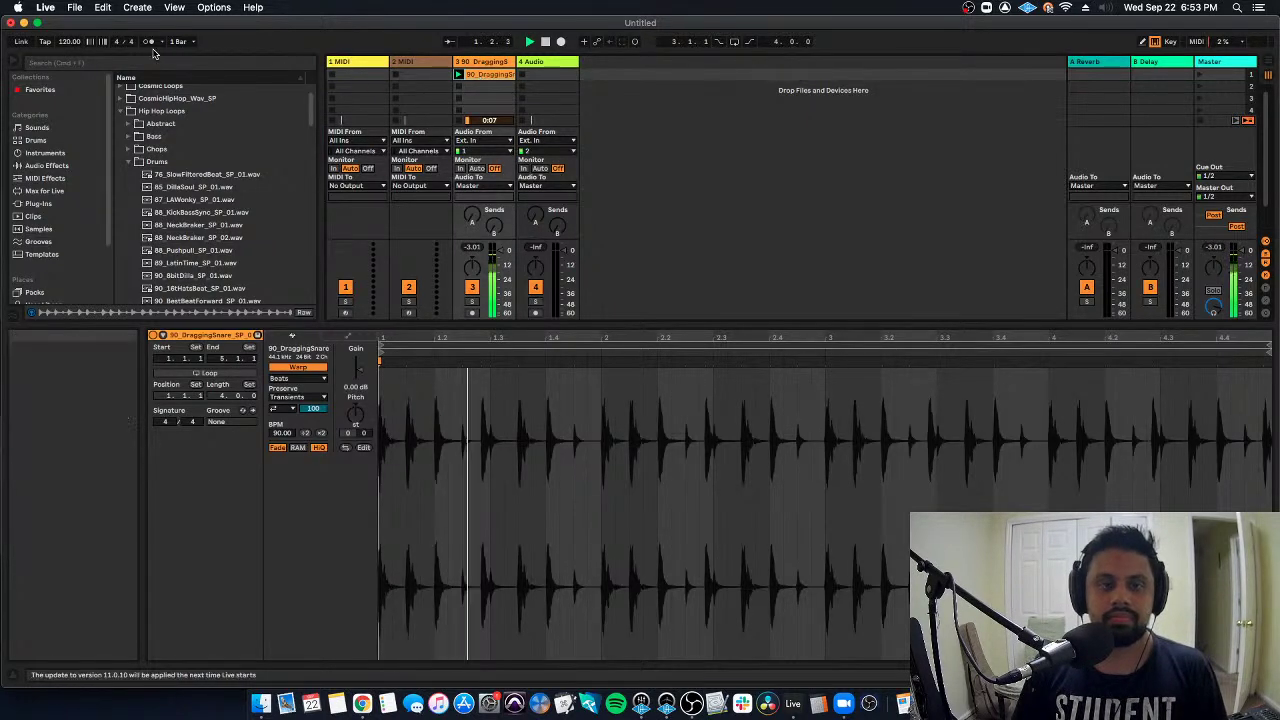
{"action": "left_click_drag", "start_coordinate": [70, 42], "coordinate": [70, 0]}
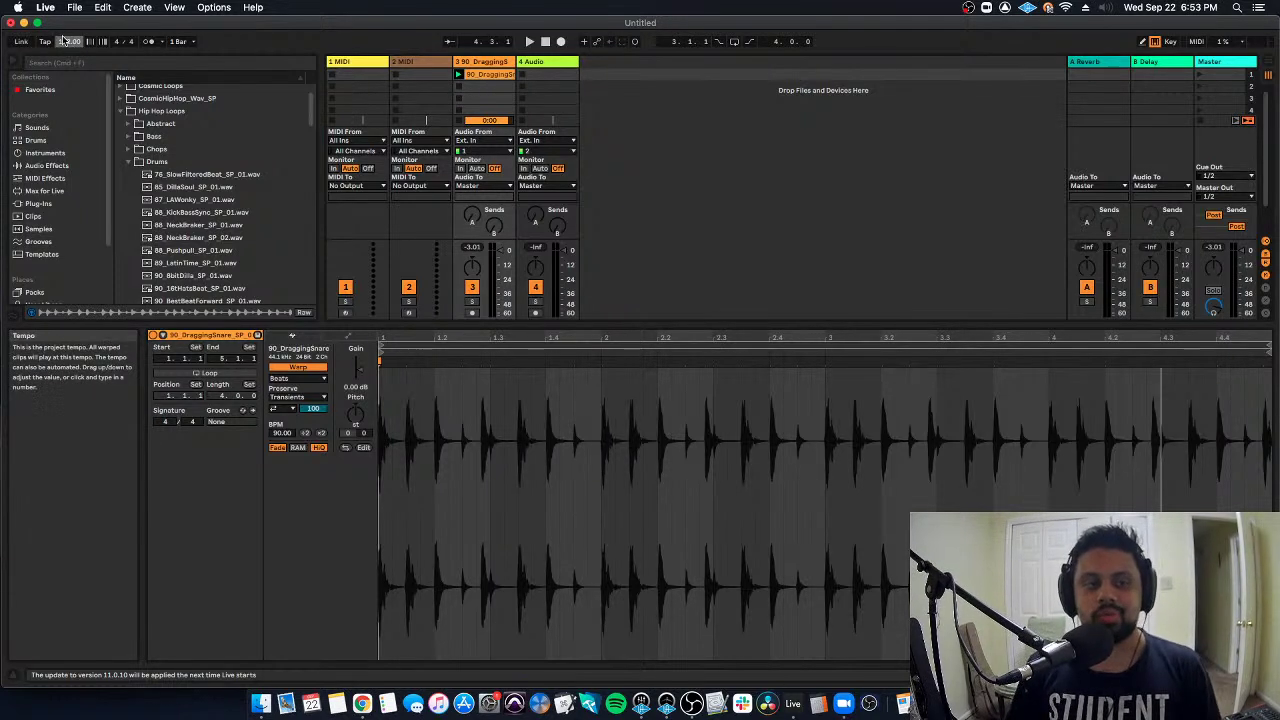
{"action": "key", "text": "space"}
{"action": "left_click_drag", "start_coordinate": [74, 44], "coordinate": [74, 170]}
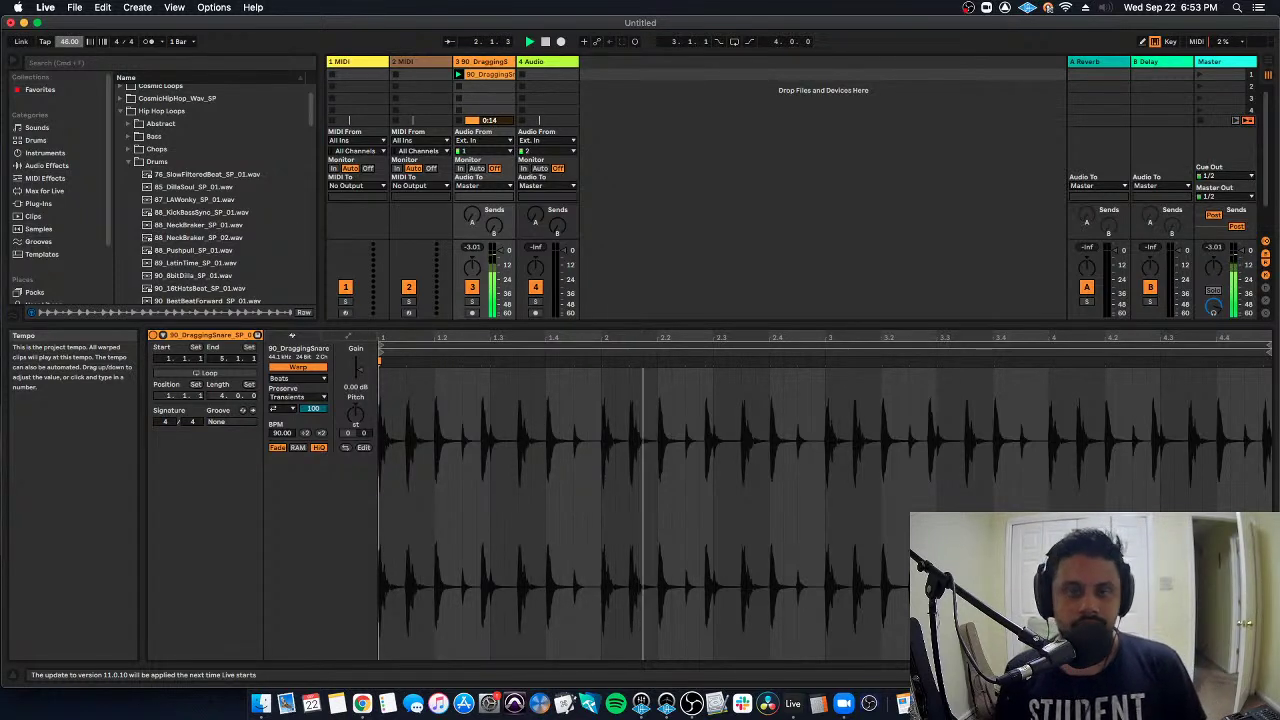
{"action": "key", "text": "space"}
{"action": "double_click", "coordinate": [75, 44]}
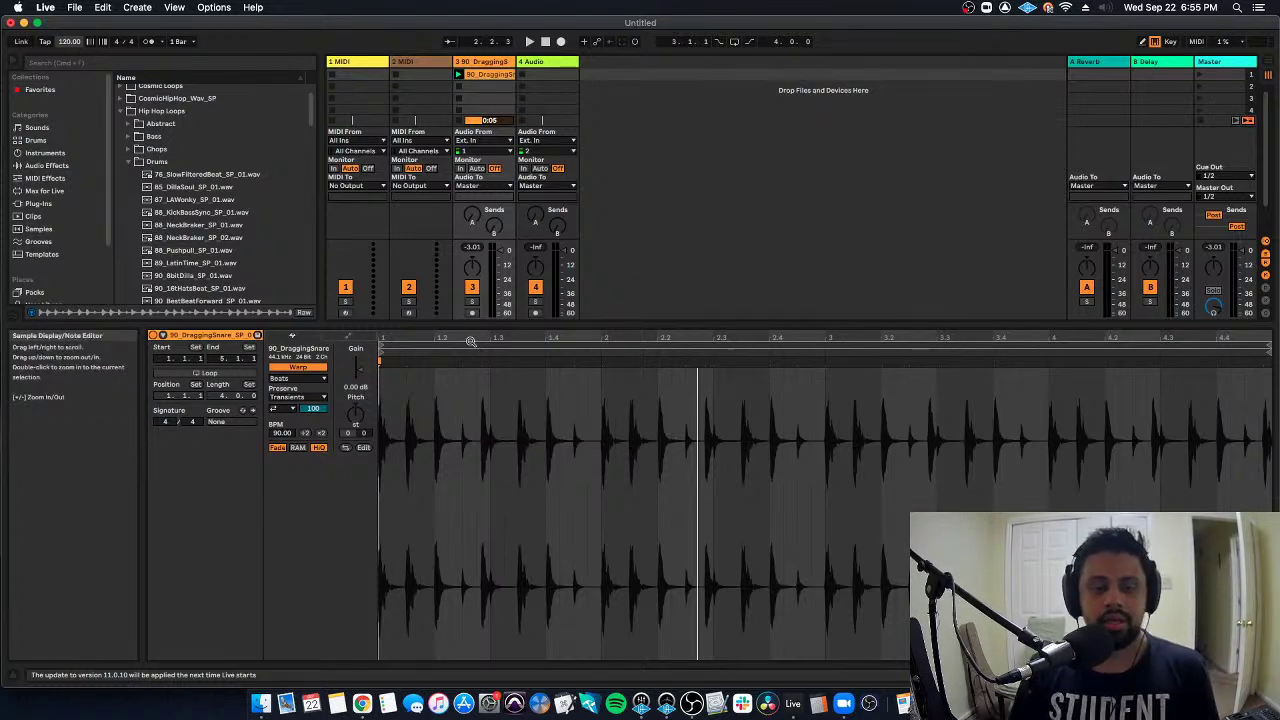
Set the drum clip's transient loop mode to Off so each segment plays to its end and stops.
{"action": "left_click", "coordinate": [283, 409]}
{"action": "left_click", "coordinate": [286, 415]}
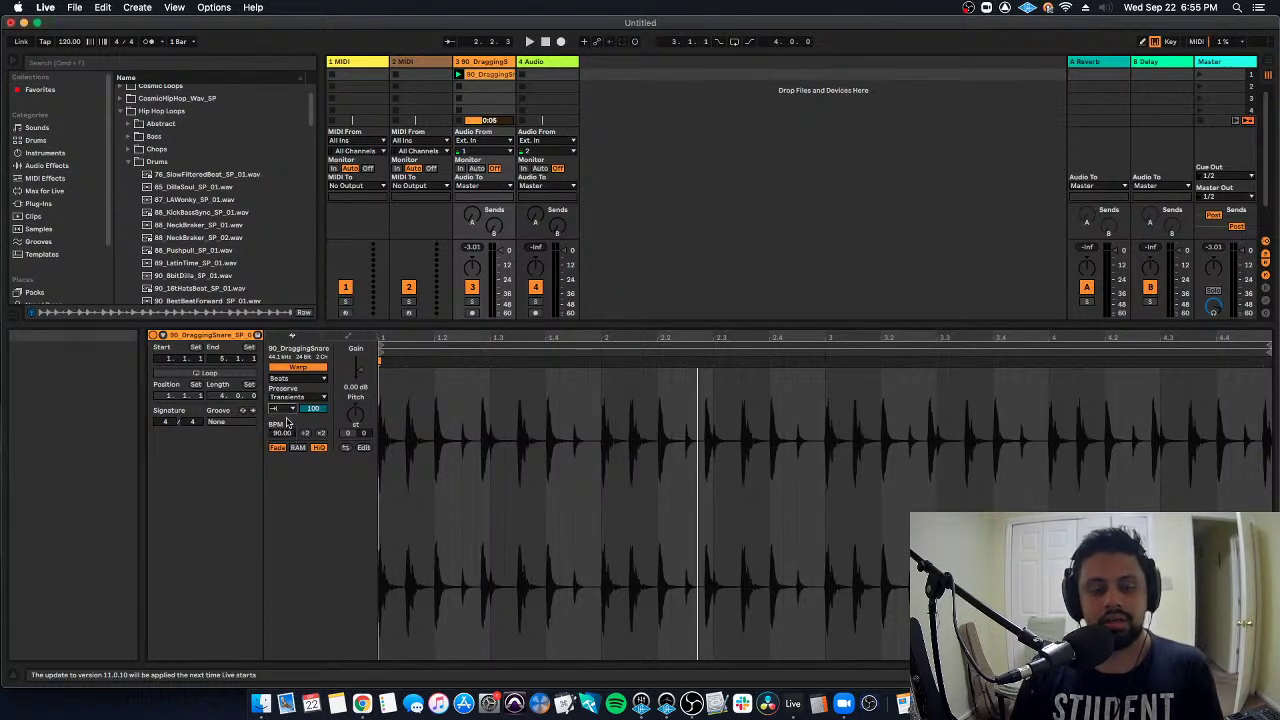
{"action": "left_click", "coordinate": [284, 409]}
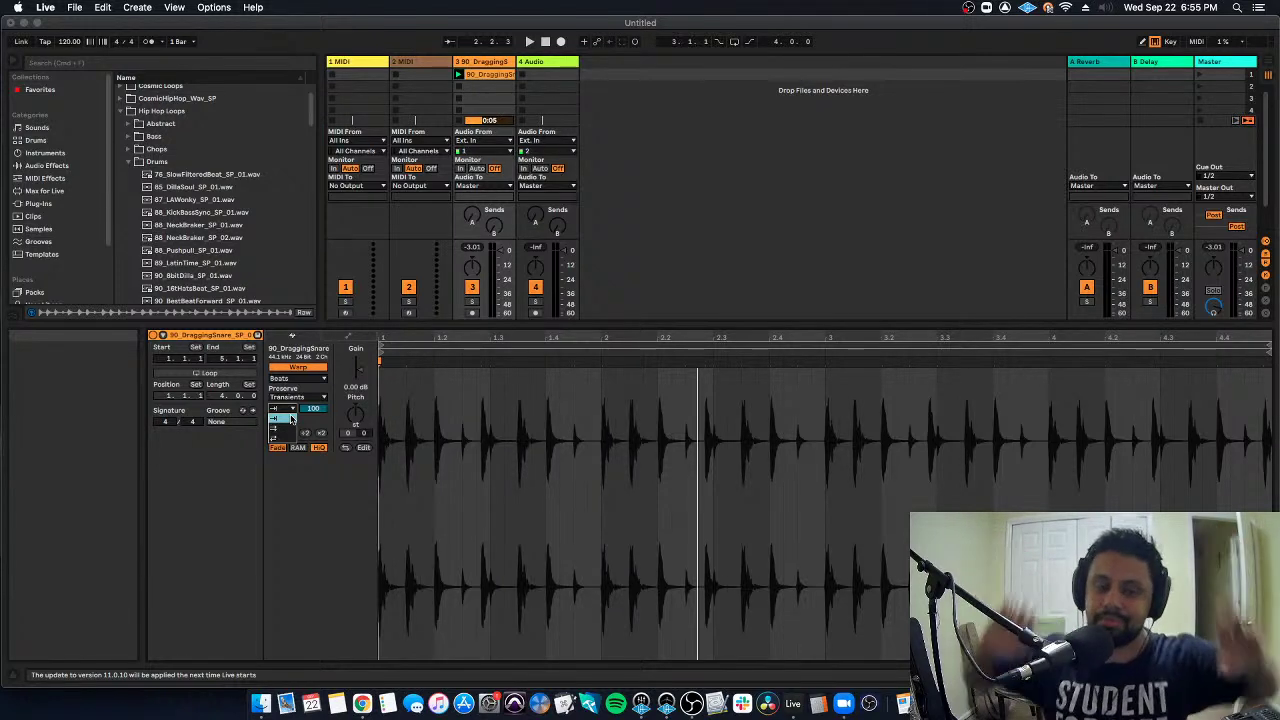
{"action": "left_click", "coordinate": [290, 418]}
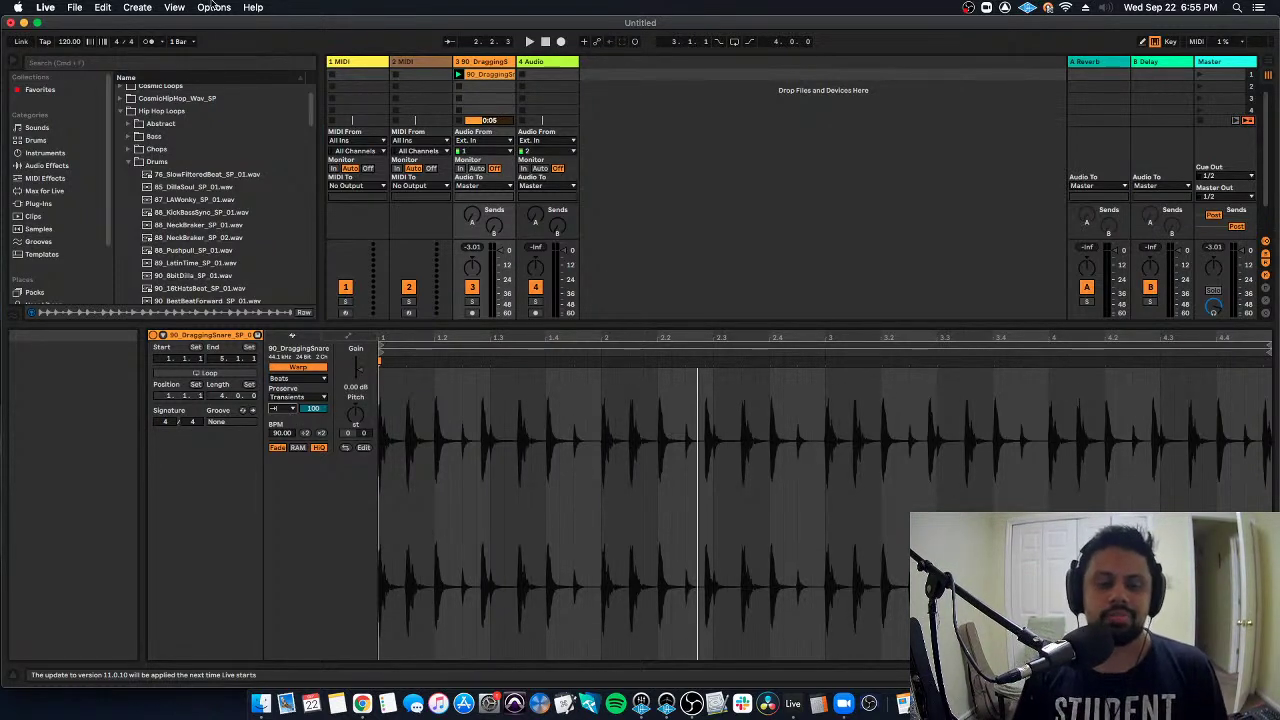
Play the clip while lowering the project tempo to 35 BPM, and stop playback.
{"action": "key", "text": "space"}
{"action": "left_click_drag", "start_coordinate": [69, 42], "coordinate": [69, 126]}
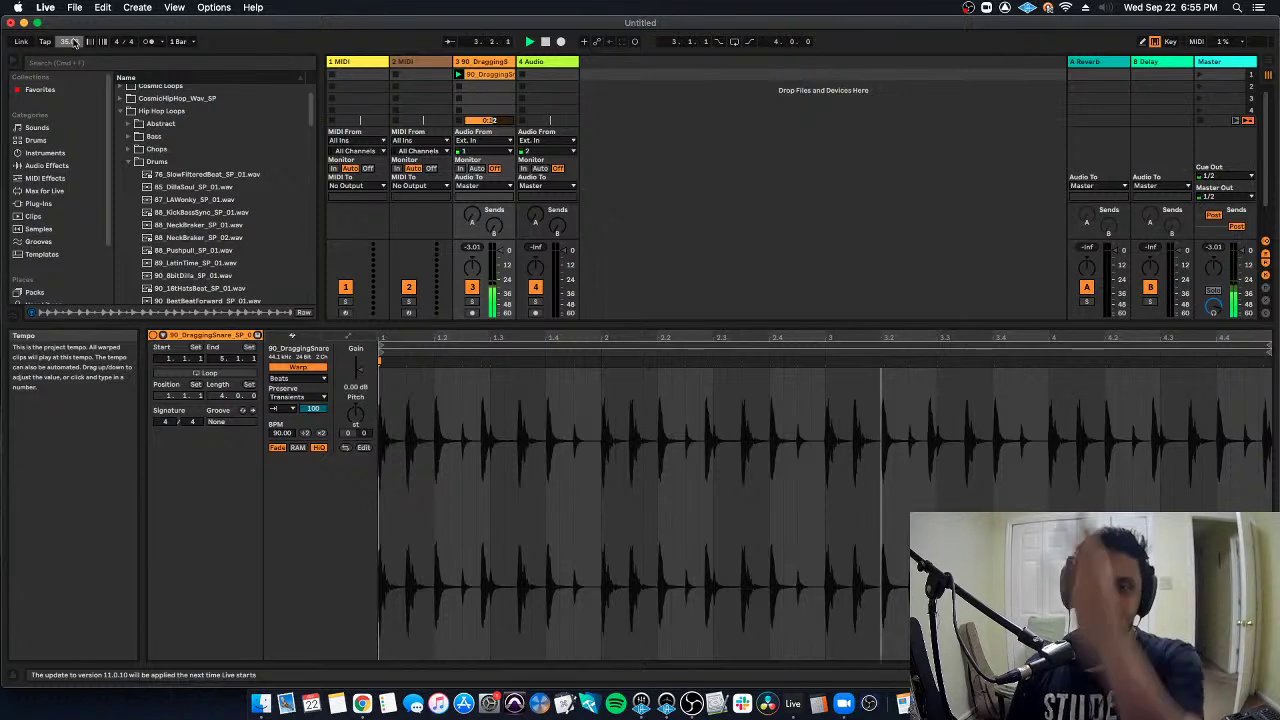
{"action": "key", "text": "space"}
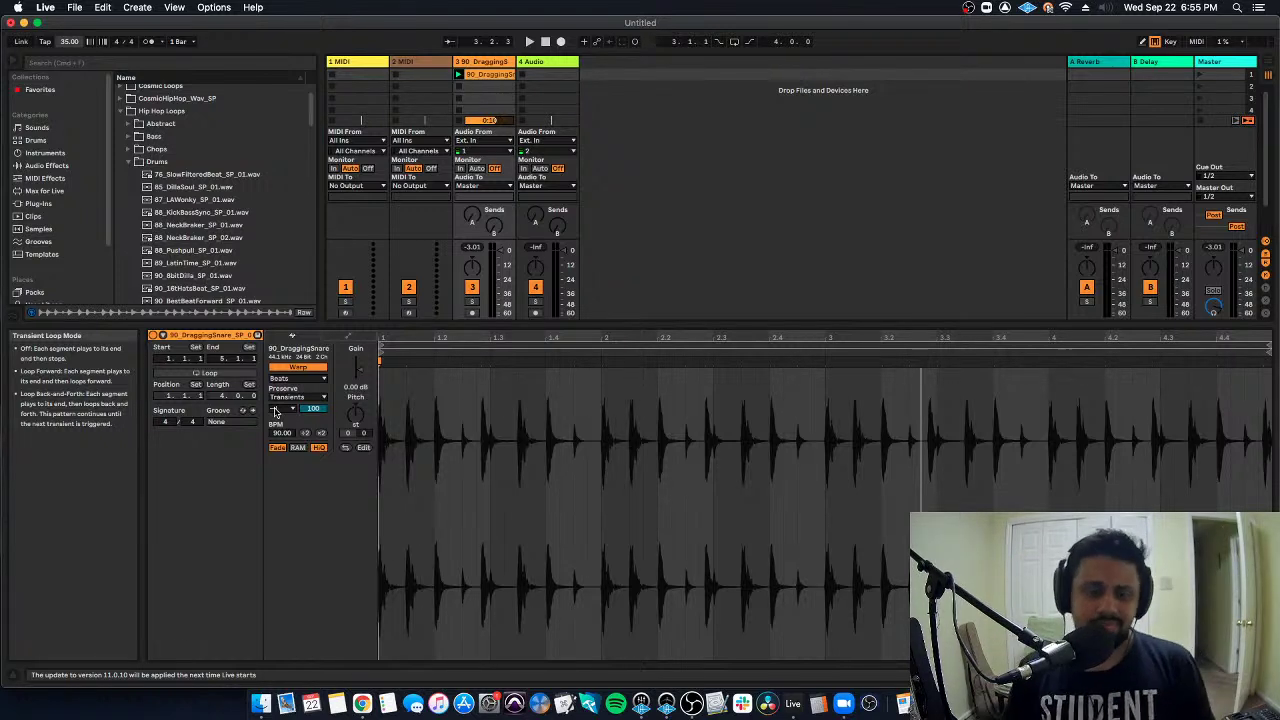
Set the drum clip's transient loop mode to Loop Forward and reset the project tempo to 120 BPM.
{"action": "left_click", "coordinate": [277, 411]}
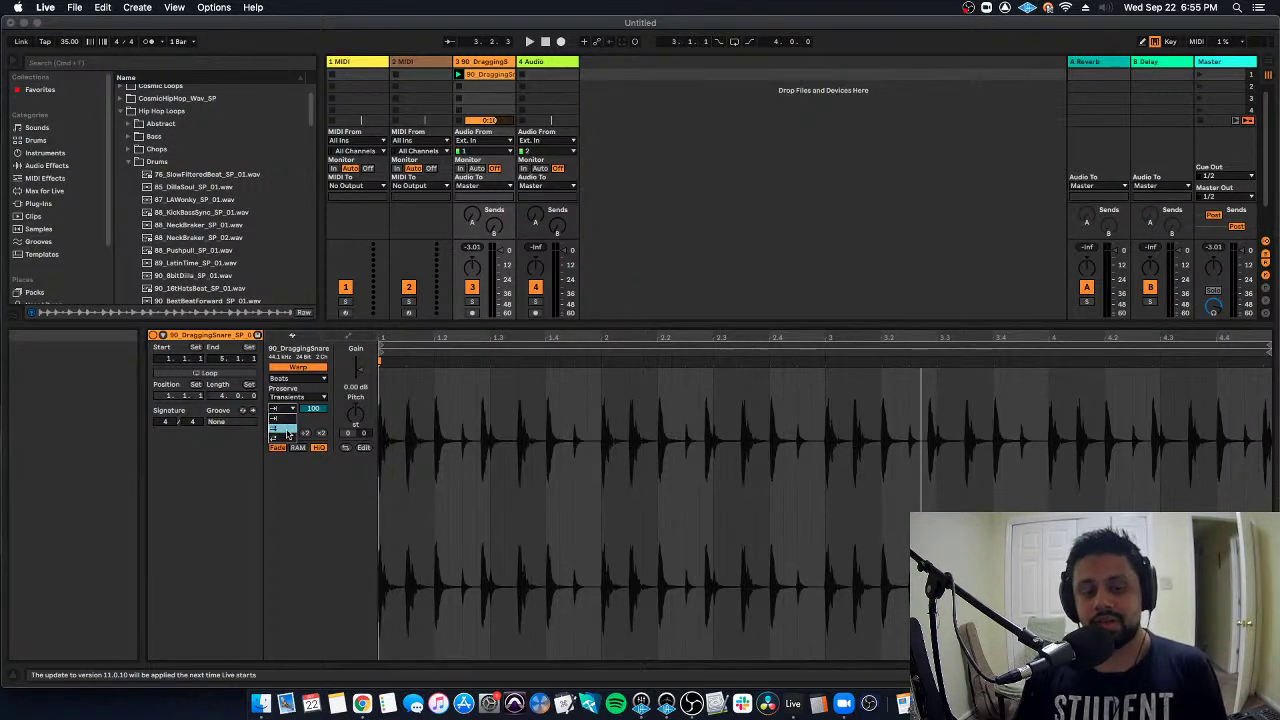
{"action": "left_click", "coordinate": [287, 432]}
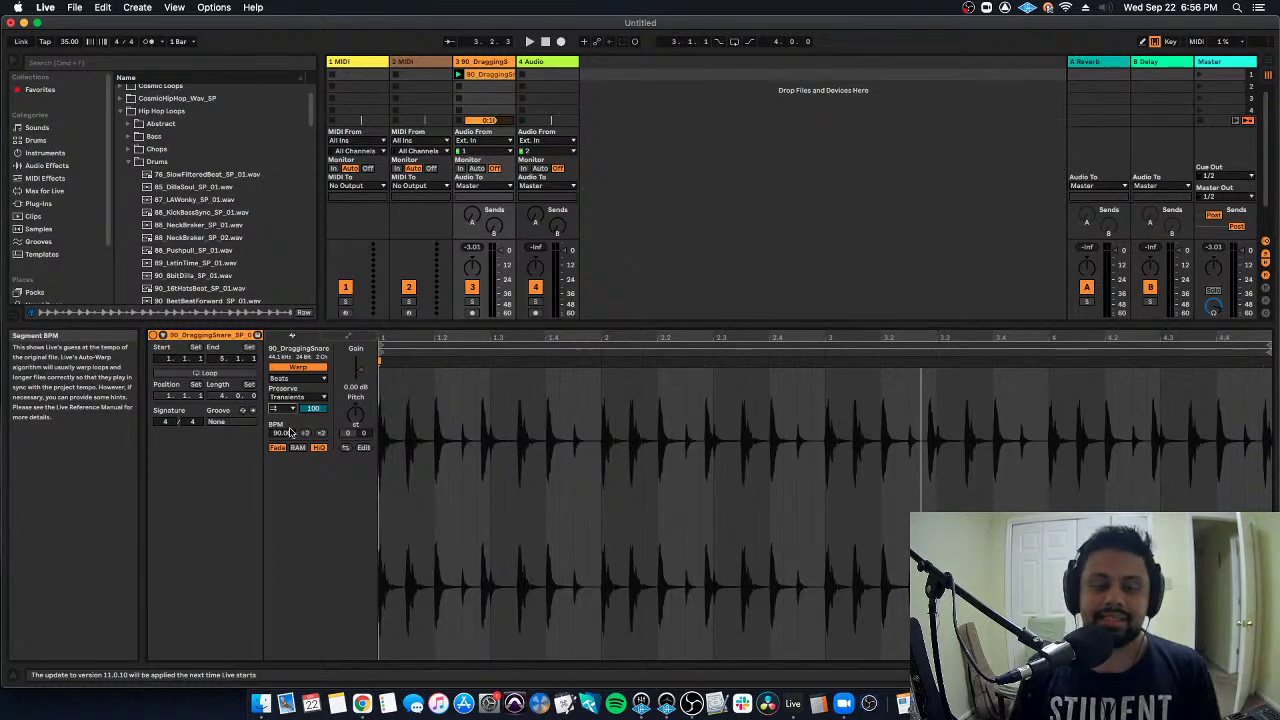
{"action": "double_click", "coordinate": [74, 41]}
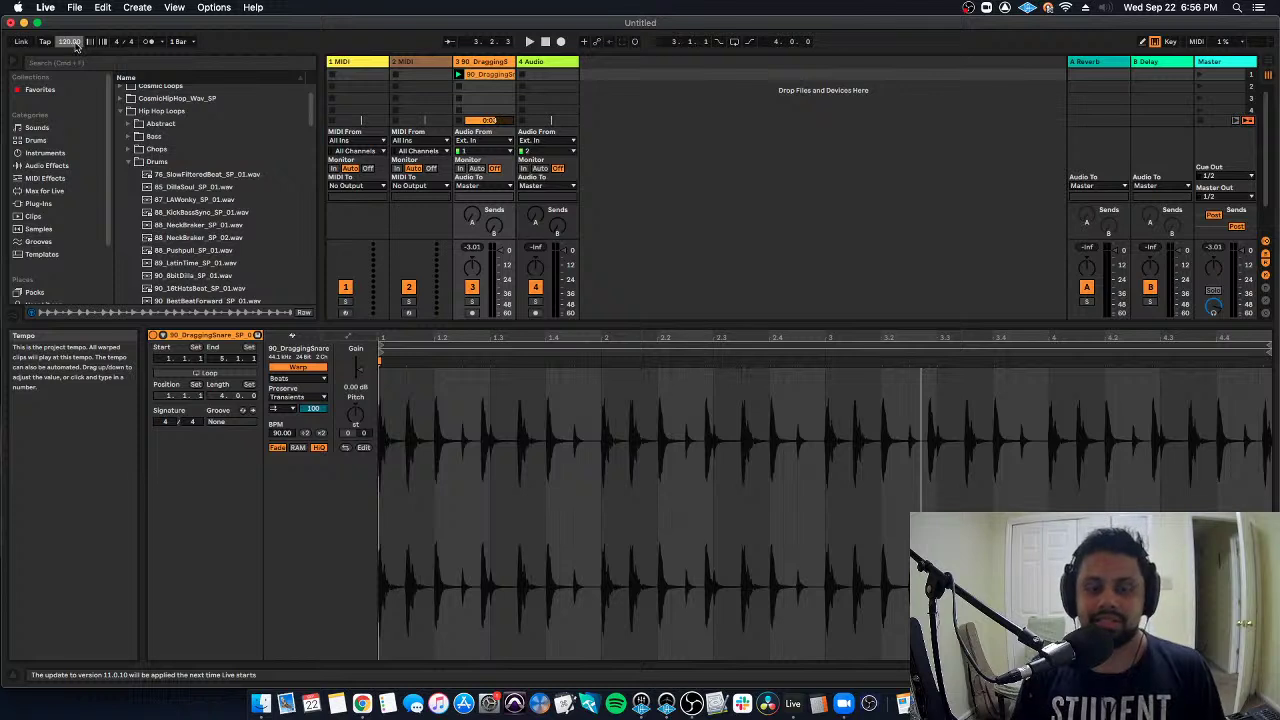
Play the forward-looping drum clip while lowering the project tempo to 43 BPM, and return the tempo to 120 BPM.
{"action": "key", "text": "space"}
{"action": "left_click_drag", "start_coordinate": [75, 44], "coordinate": [75, 121]}
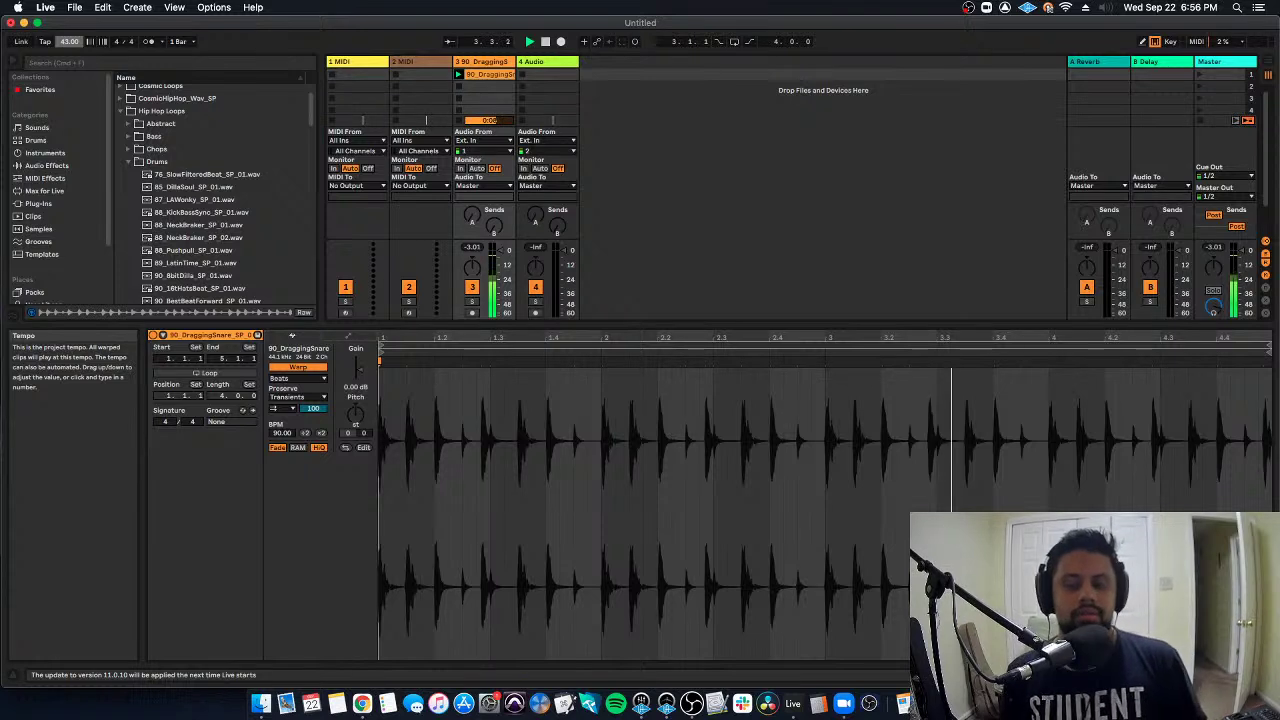
{"action": "double_click", "coordinate": [76, 47]}
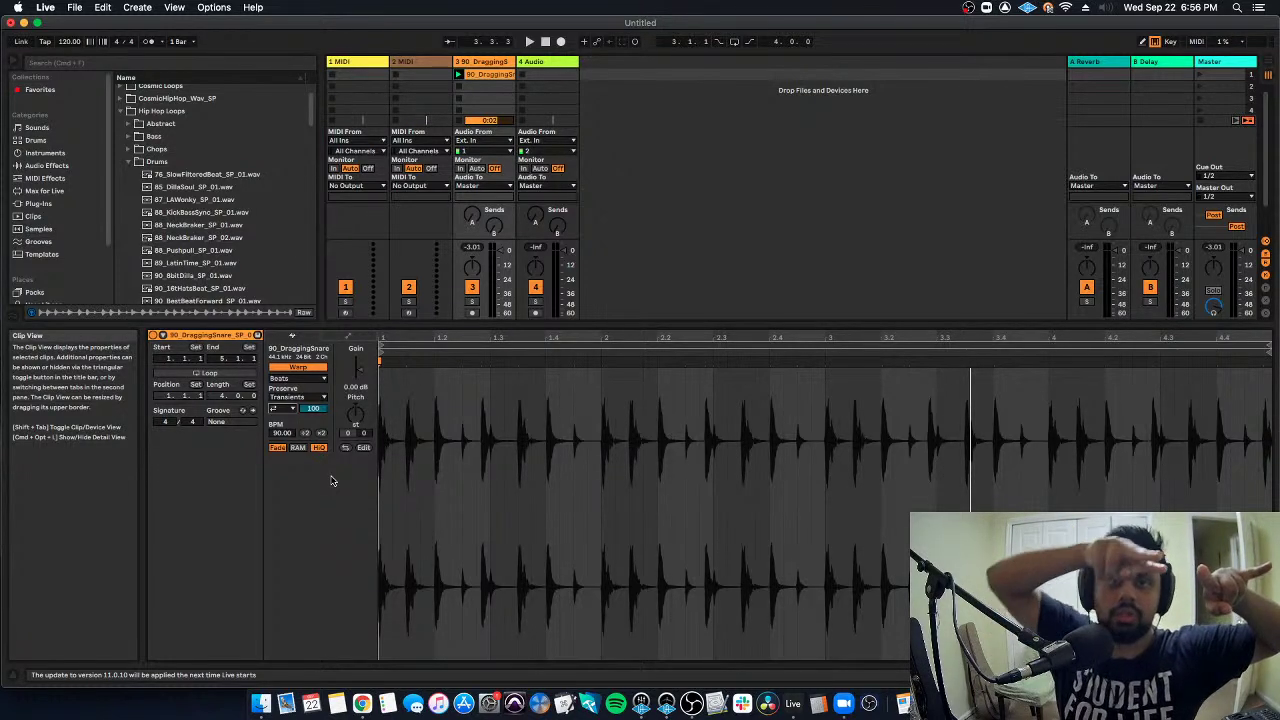
Audition the drum clip with Loop Back-and-Forth while lowering the tempo to 40 BPM, stop playback and restore 120 BPM.
{"action": "key", "text": "space"}
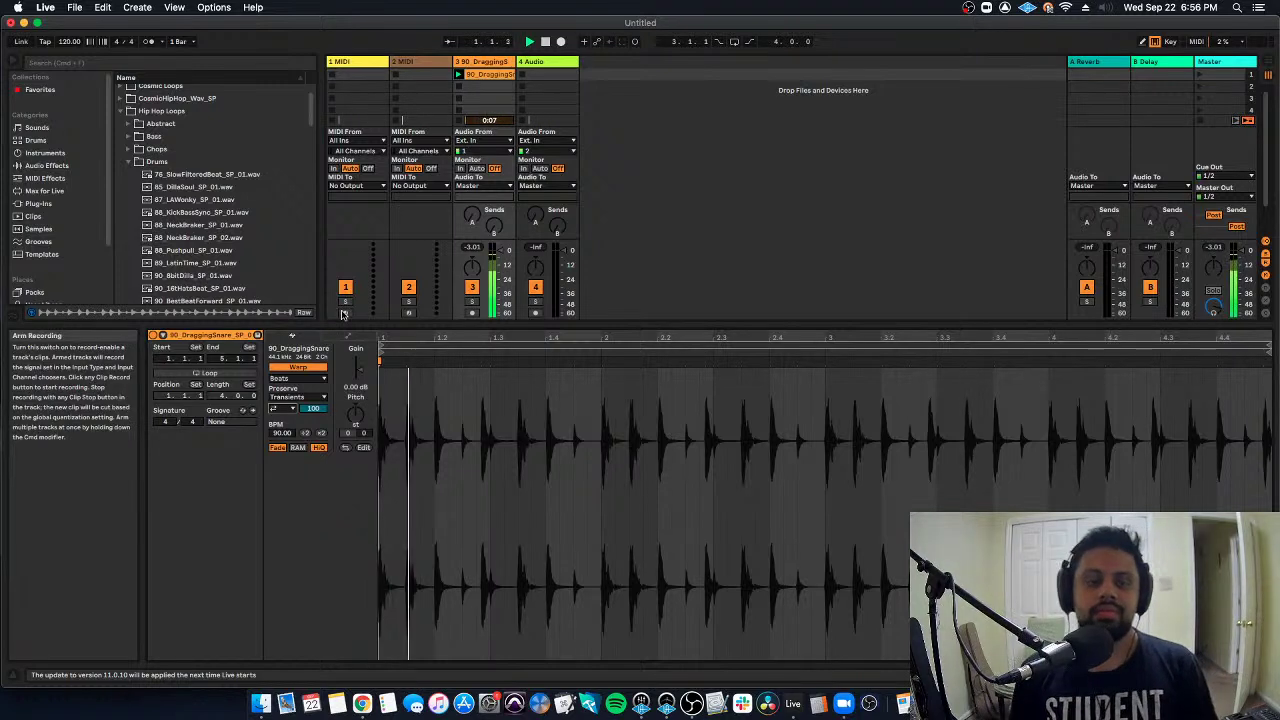
{"action": "left_click_drag", "start_coordinate": [68, 41], "coordinate": [68, 121]}
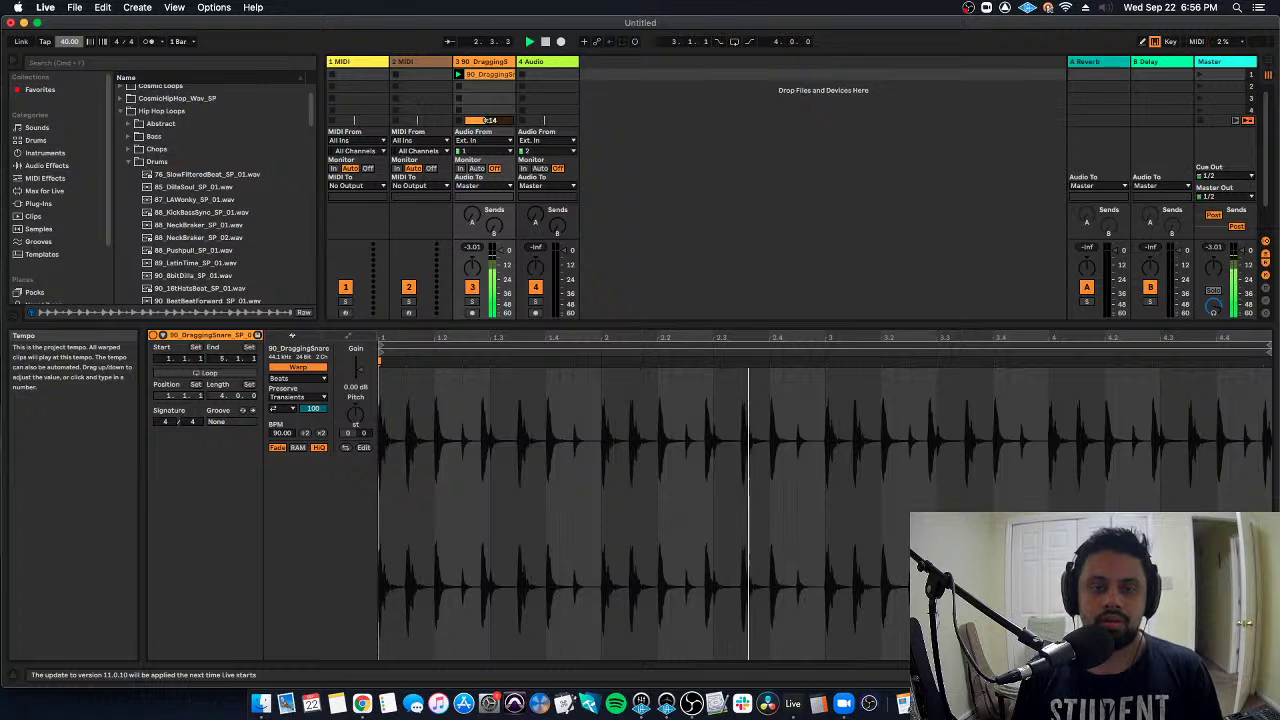
{"action": "key", "text": "space"}
{"action": "double_click", "coordinate": [68, 44]}
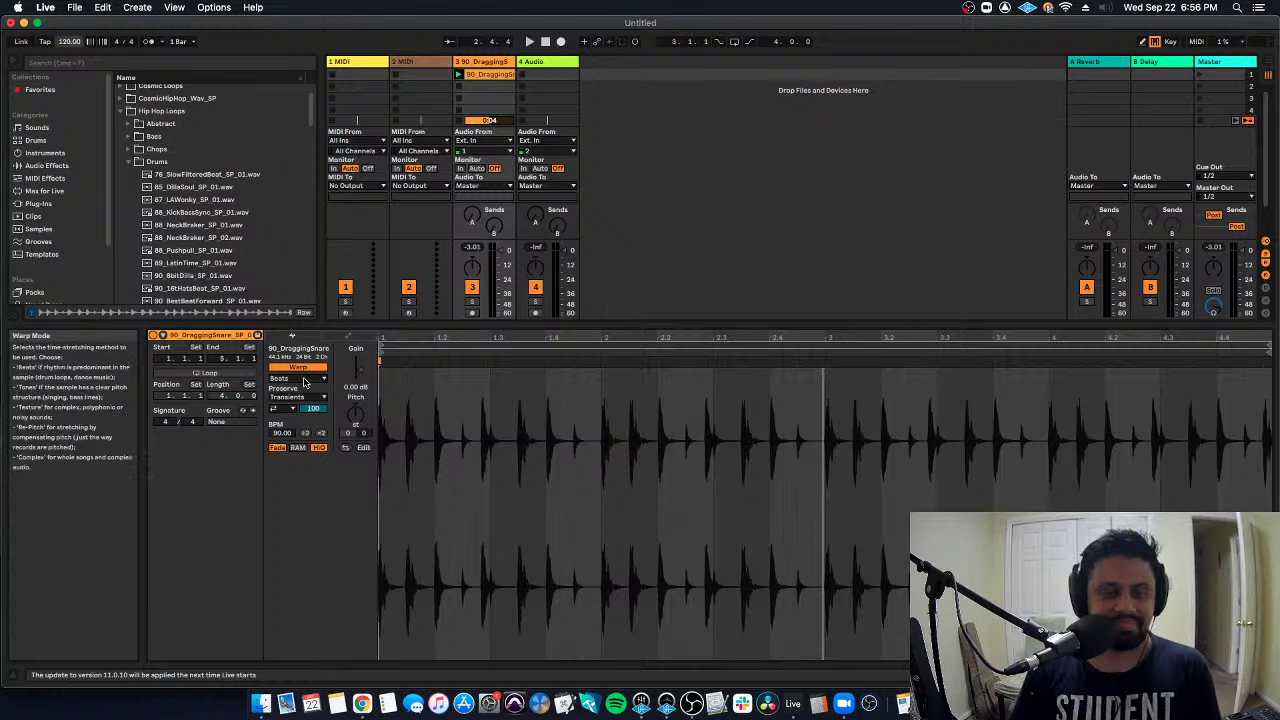
Turn on Loop for the drum clip and set its warp mode to Re-Pitch.
{"action": "left_click", "coordinate": [210, 373]}
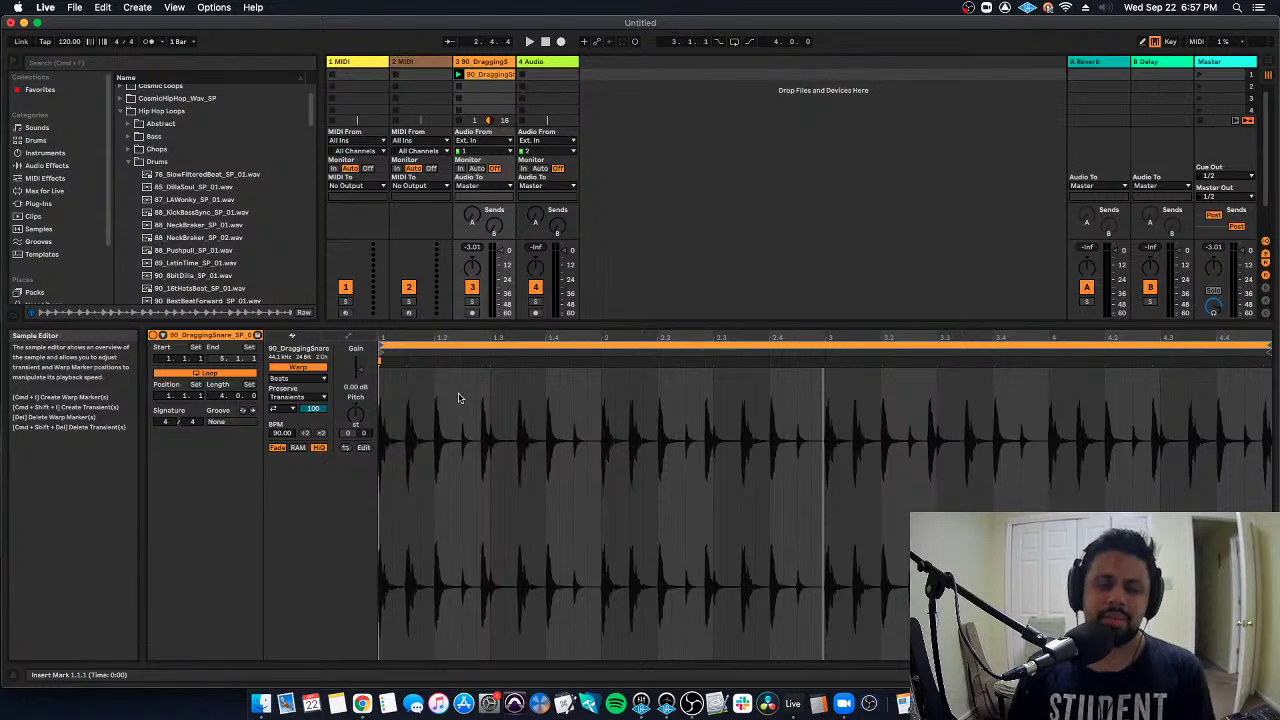
{"action": "left_click", "coordinate": [311, 381]}
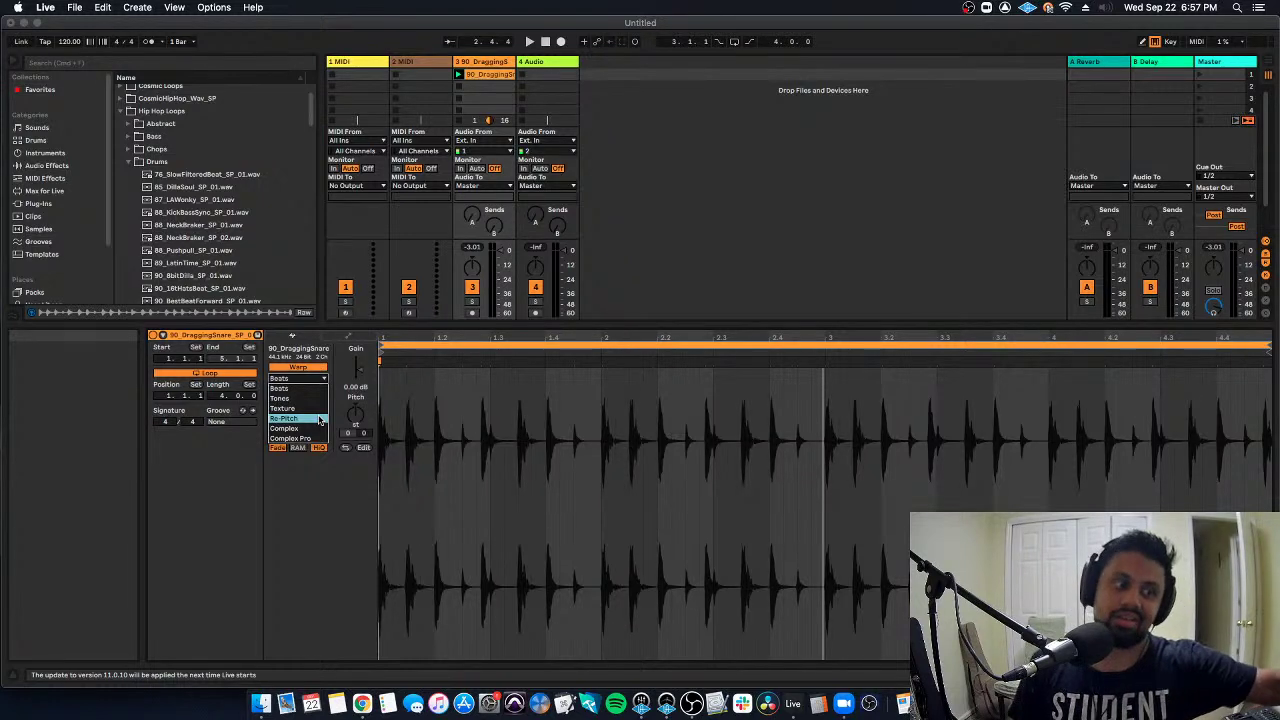
{"action": "left_click", "coordinate": [320, 420]}
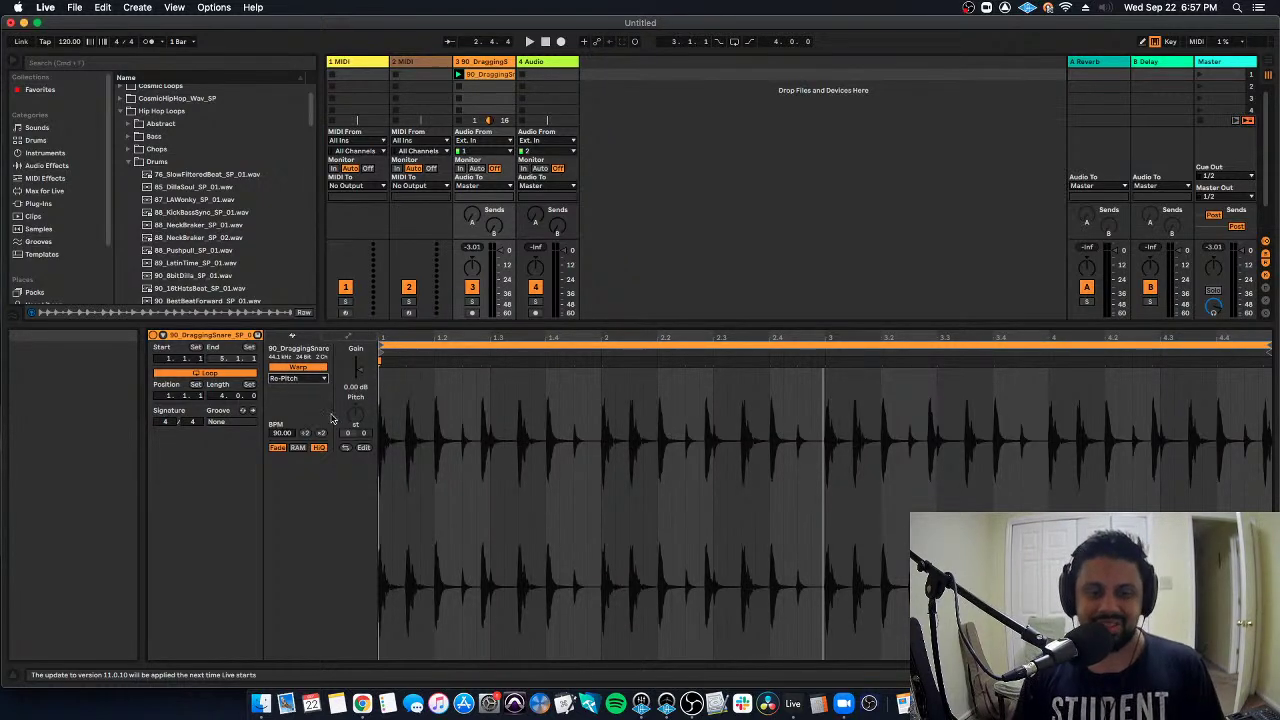
Play the Re-Pitch drum clip while lowering the tempo to 43 BPM, return to 120 BPM and stop playback.
{"action": "key", "text": "space"}
{"action": "left_click_drag", "start_coordinate": [78, 45], "coordinate": [69, 136]}
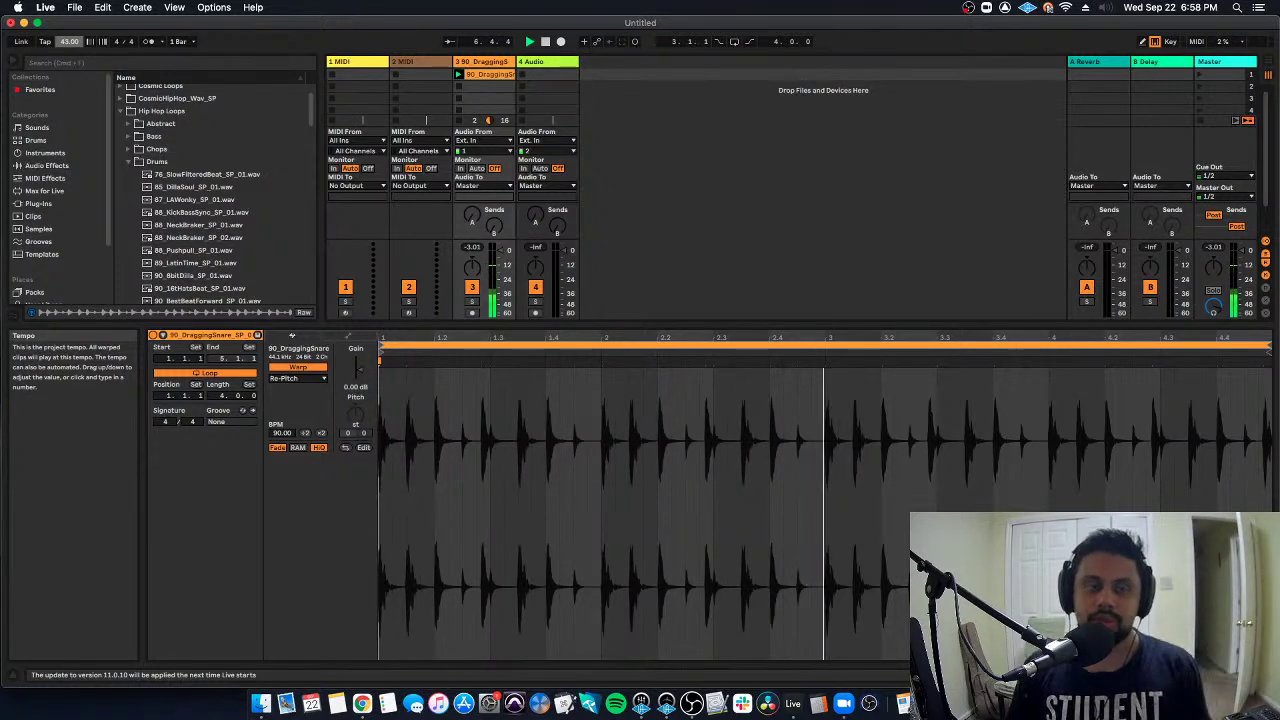
{"action": "double_click", "coordinate": [75, 42]}
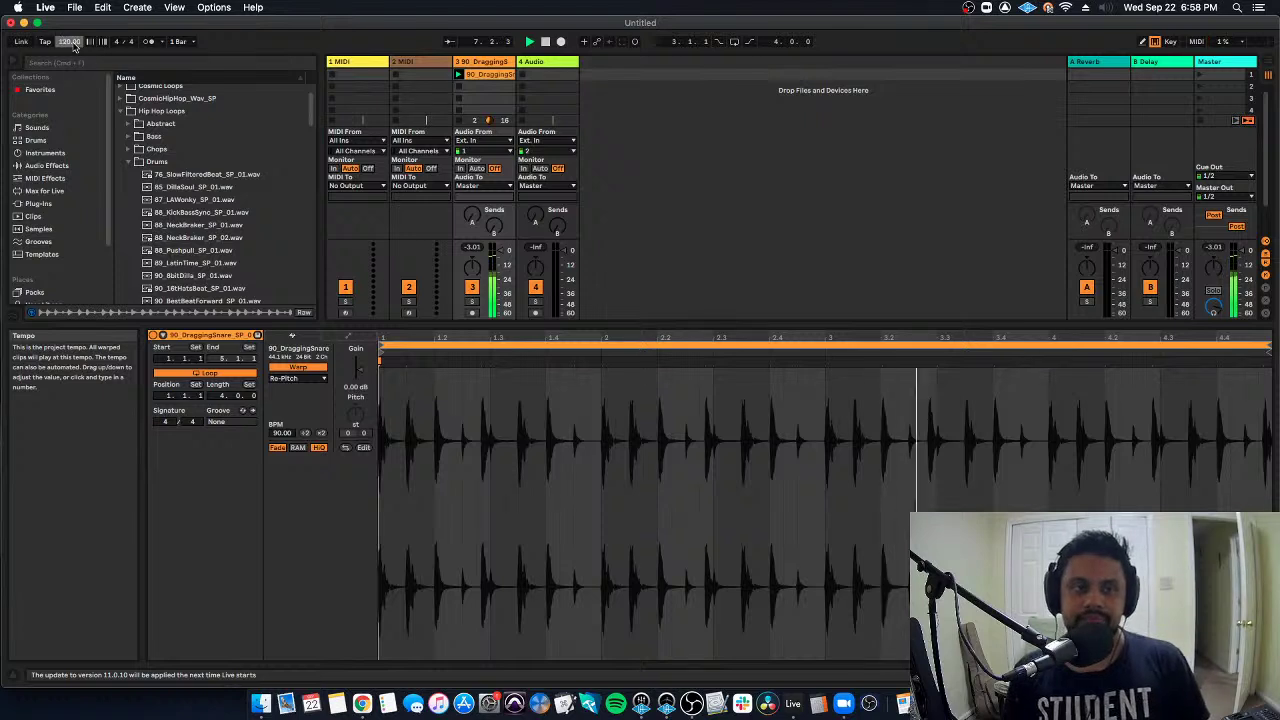
{"action": "key", "text": "space"}
Set the drum clip's warp mode back to Beats.
{"action": "left_click", "coordinate": [297, 378]}
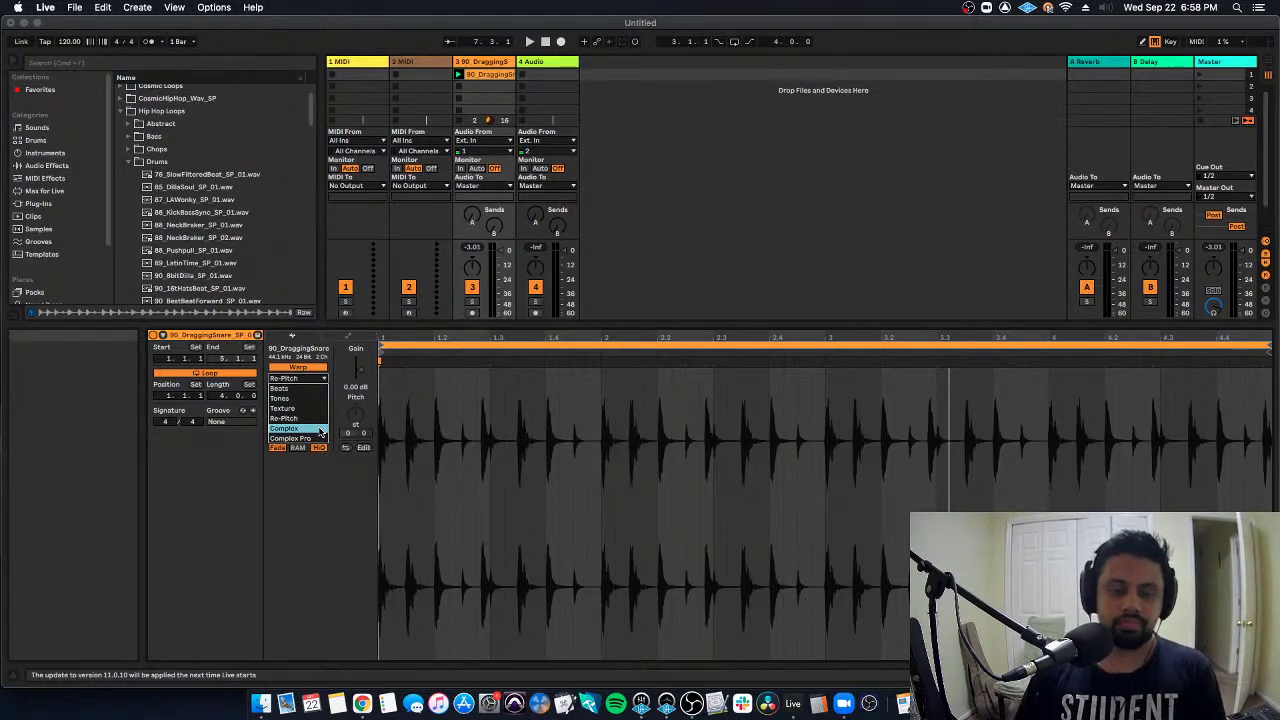
{"action": "left_click", "coordinate": [316, 480]}
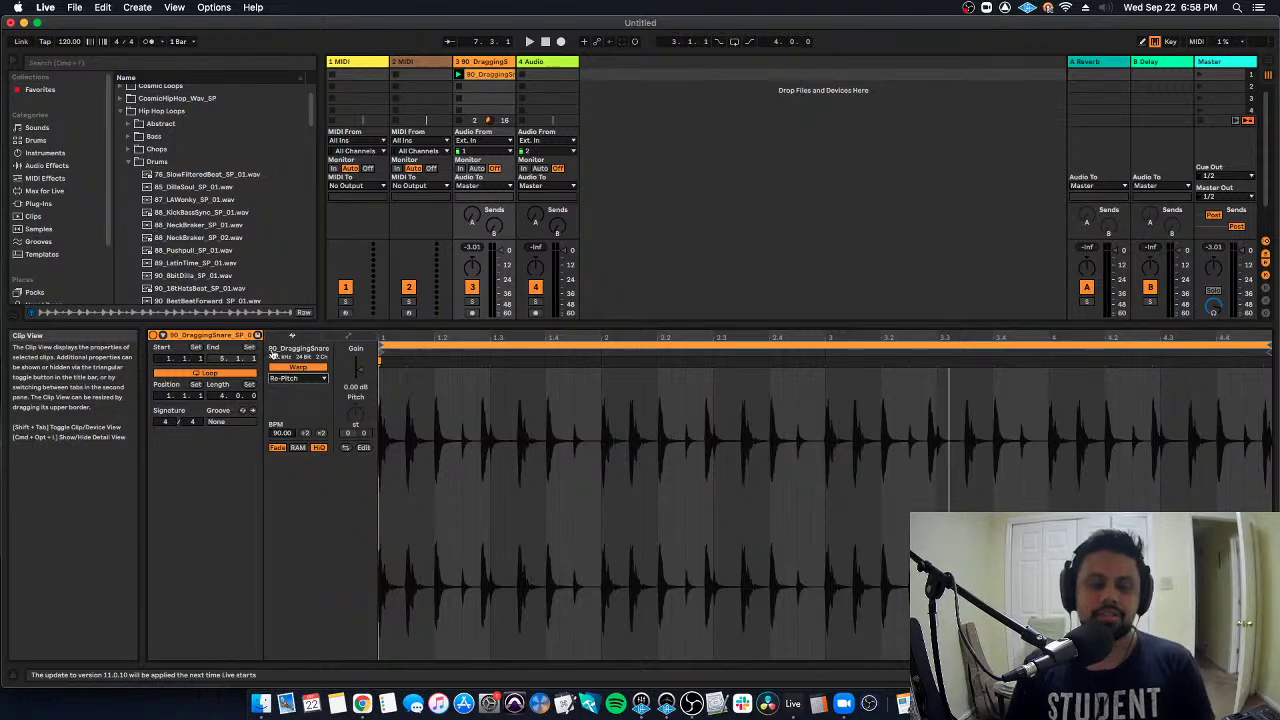
{"action": "left_click", "coordinate": [298, 378]}
{"action": "left_click", "coordinate": [295, 382]}
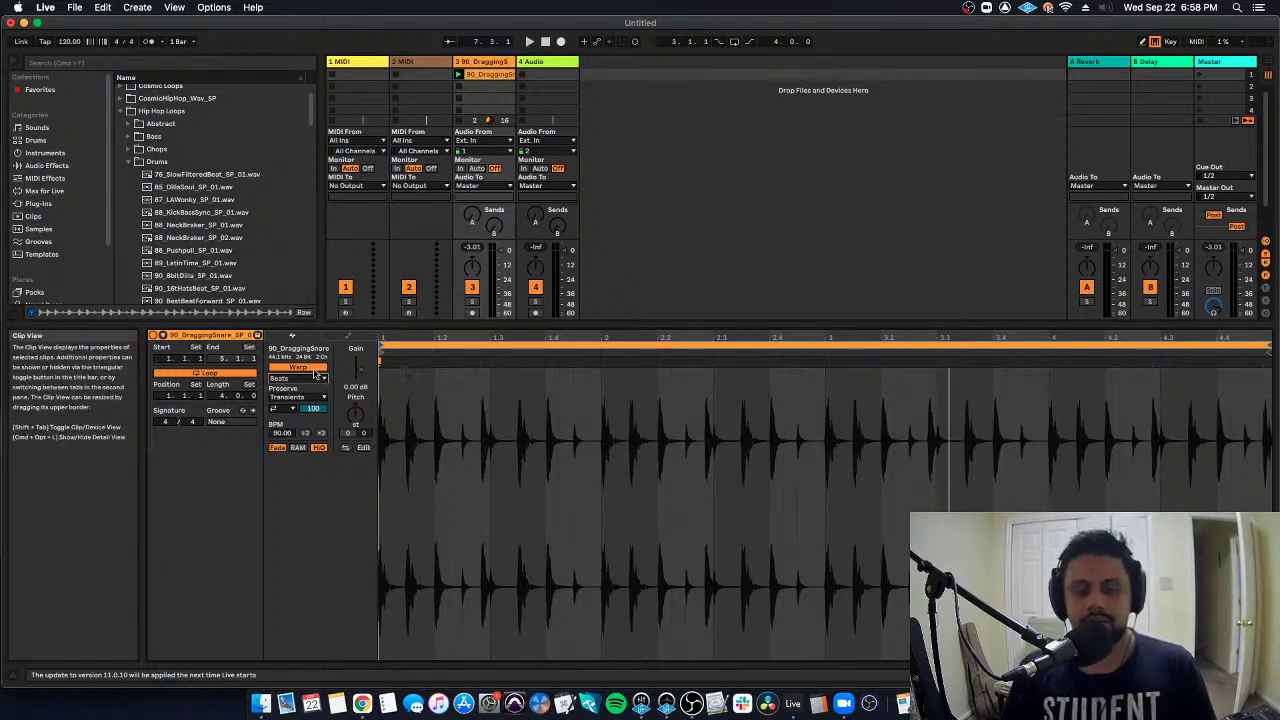
{"action": "left_click", "coordinate": [205, 373]}
{"action": "left_click", "coordinate": [316, 378]}
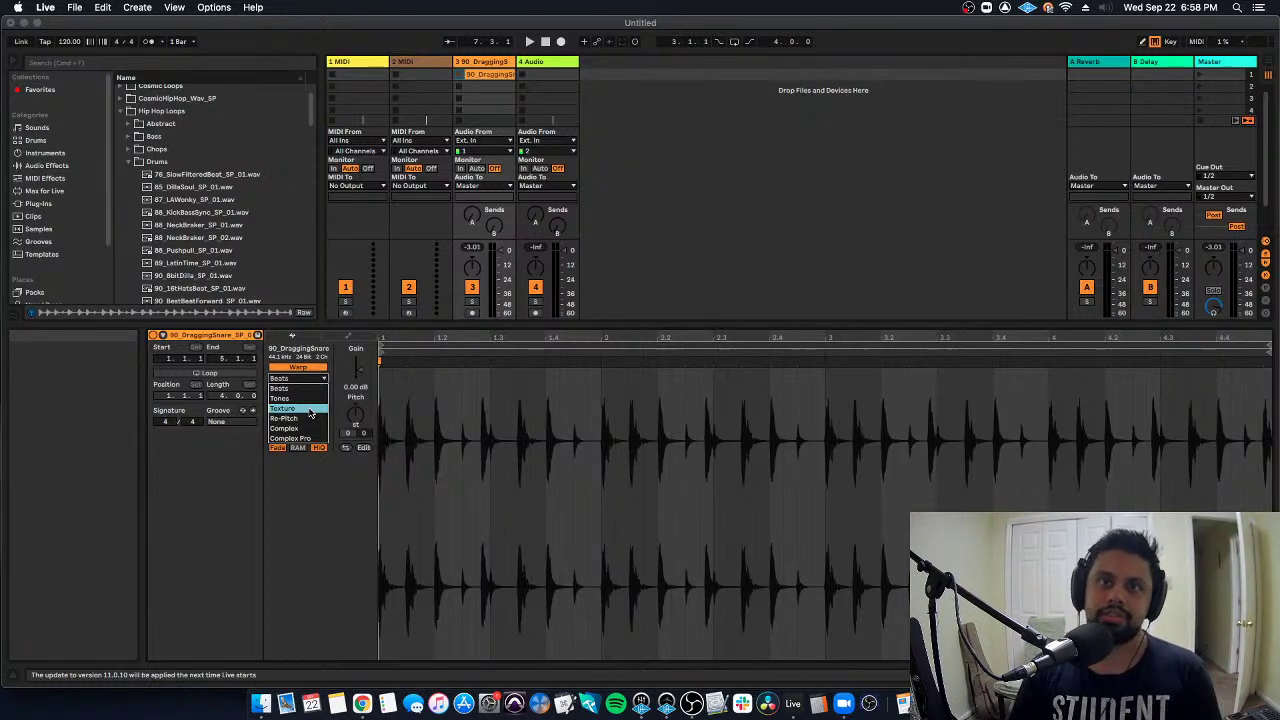
{"action": "left_click", "coordinate": [330, 512]}
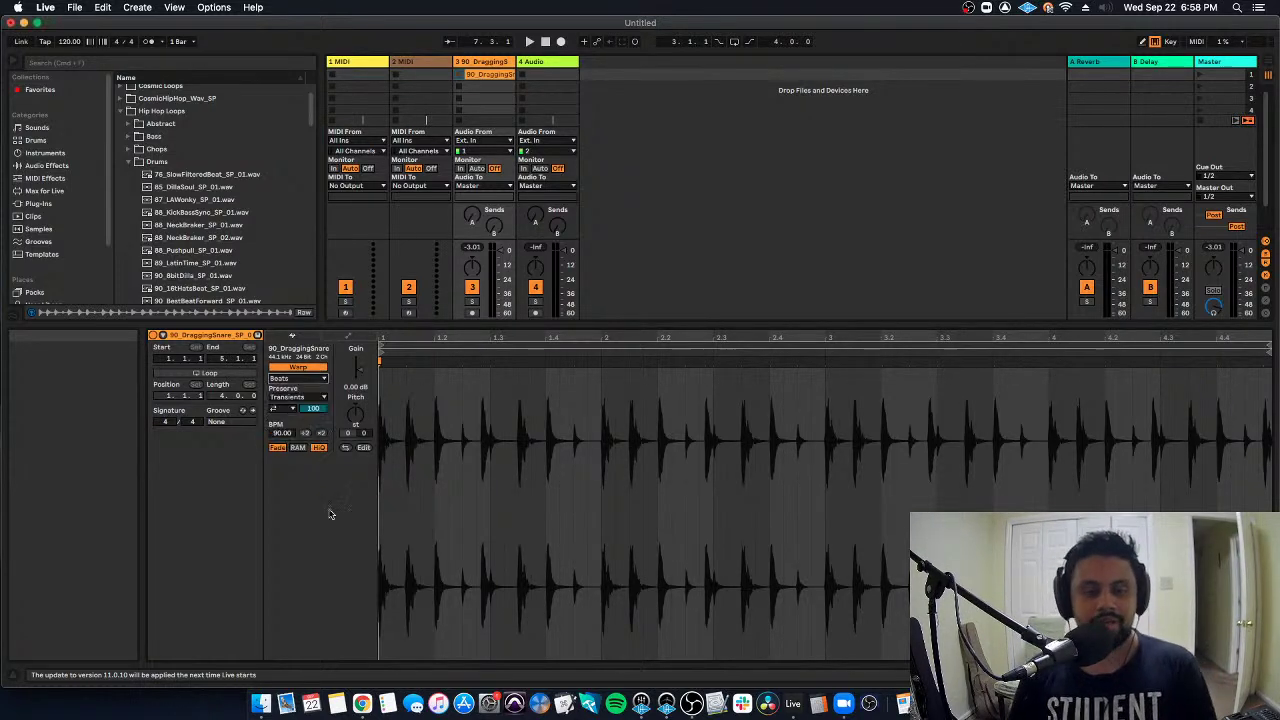
{"action": "left_click", "coordinate": [231, 375]}
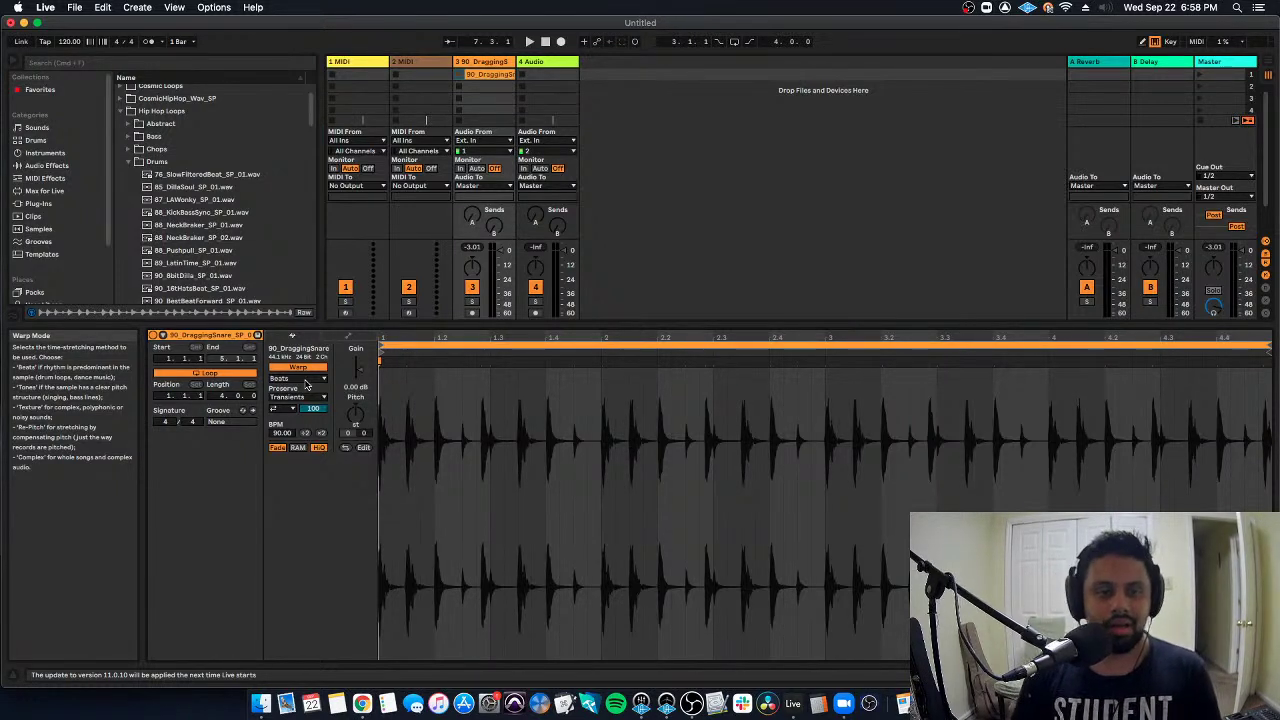
Set the 4 Audio track's input channel to 3, arm the track for recording and turn on the metronome.
{"action": "left_click", "coordinate": [132, 162]}
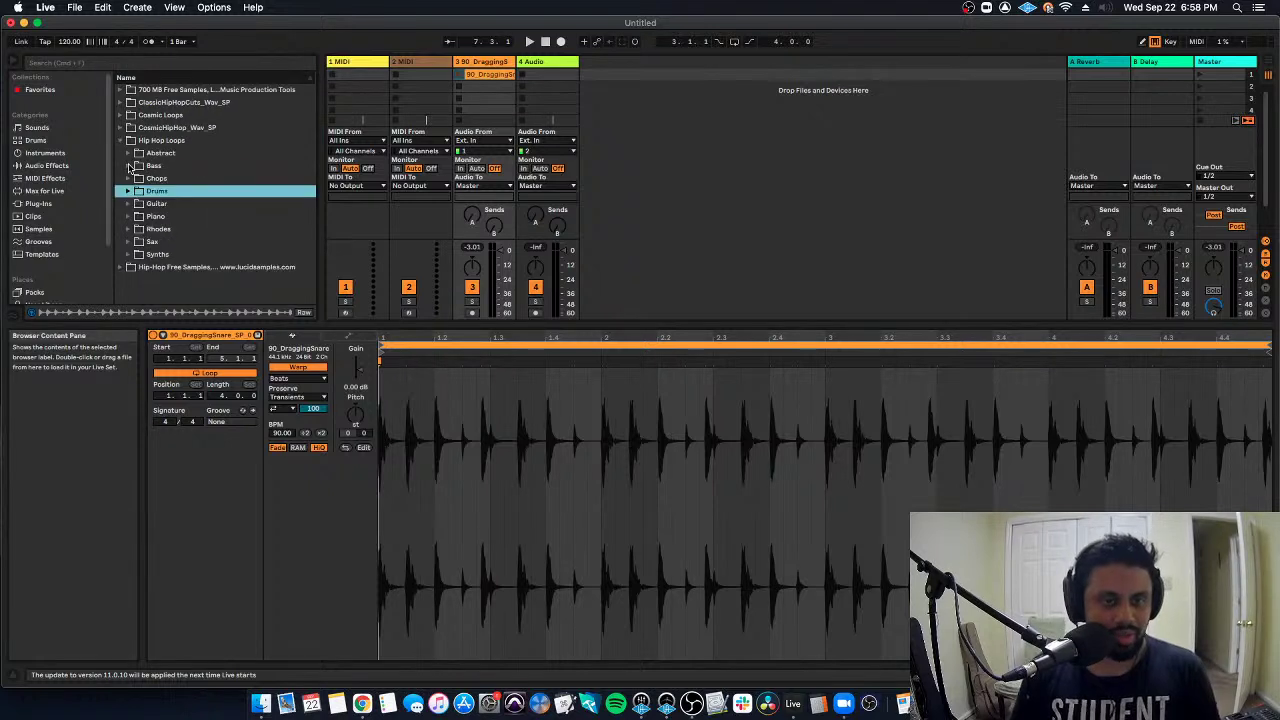
{"action": "left_click", "coordinate": [575, 64]}
{"action": "left_click", "coordinate": [564, 151]}
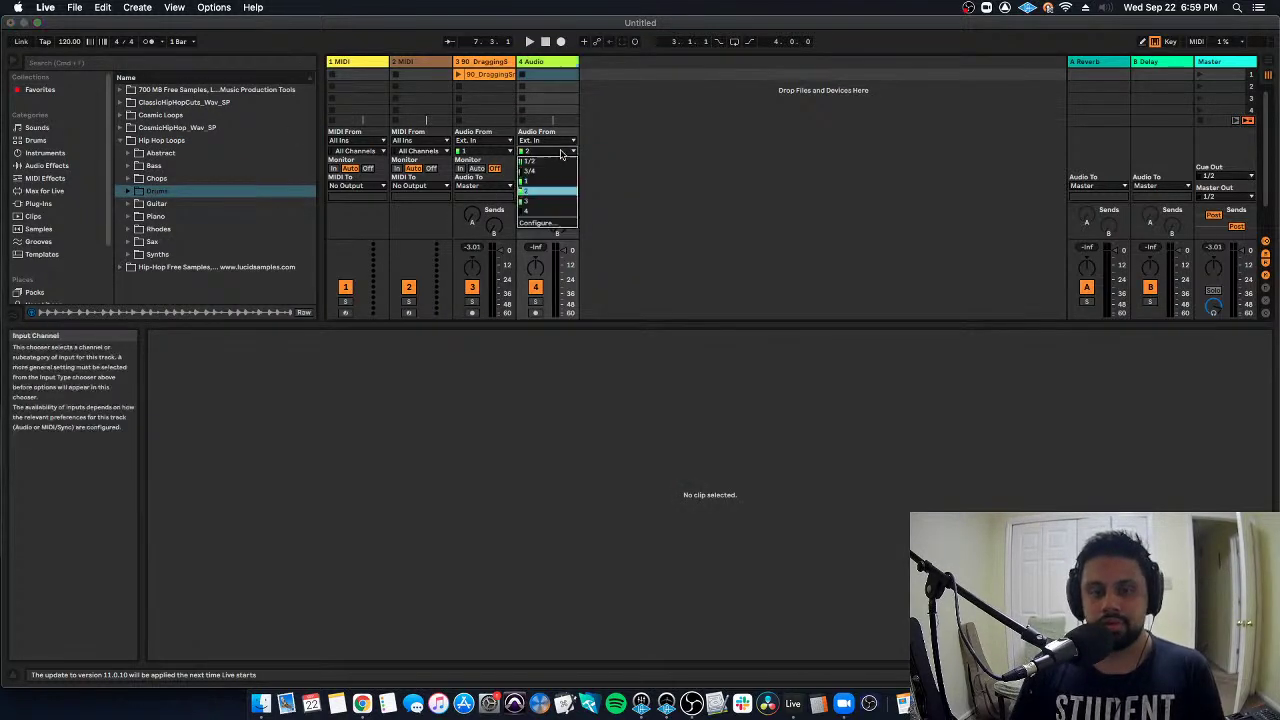
{"action": "left_click", "coordinate": [540, 200]}
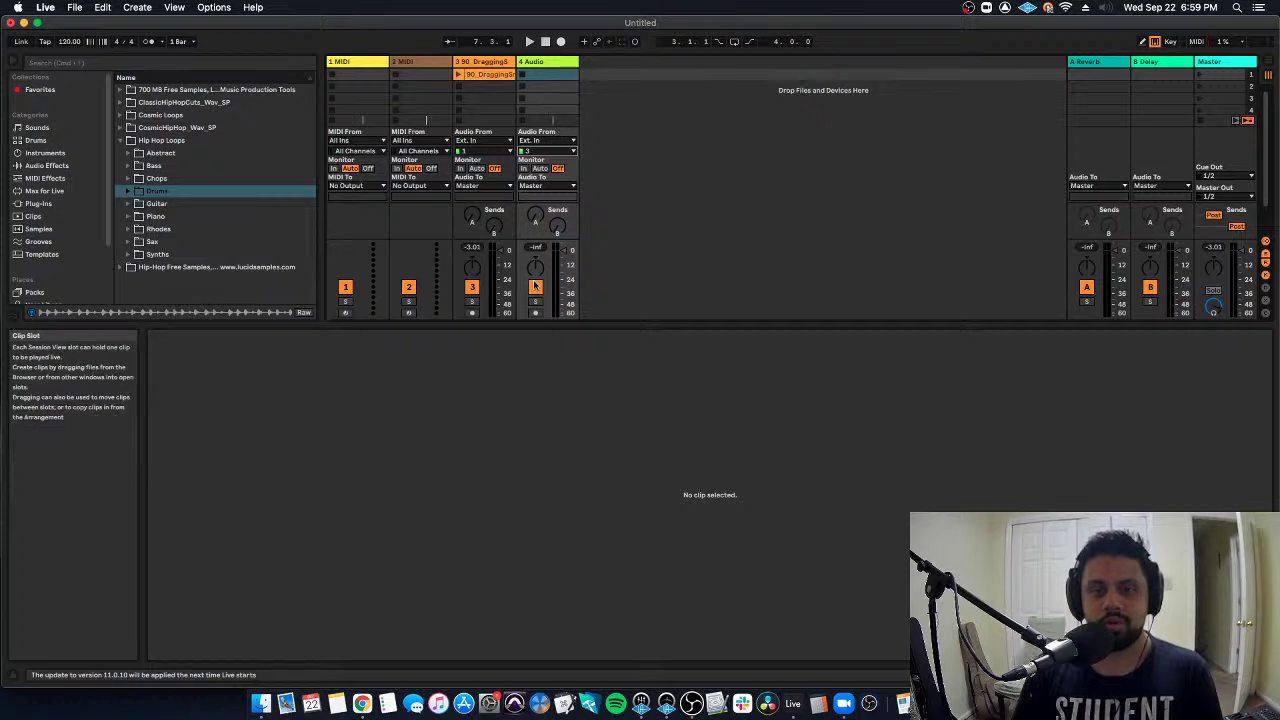
{"action": "left_click", "coordinate": [536, 315]}
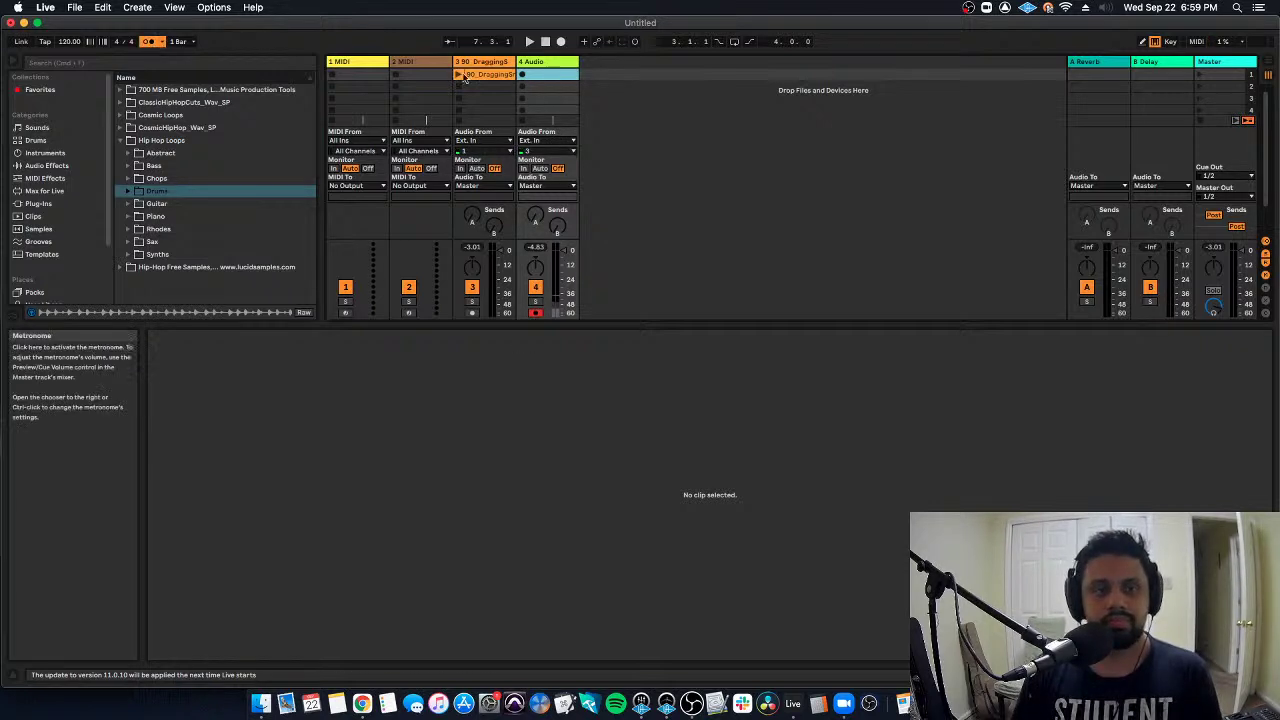
Record a two-bar clip in the first slot of the 4 Audio track, and raise the track volume during looped playback.
{"action": "left_click", "coordinate": [522, 78]}
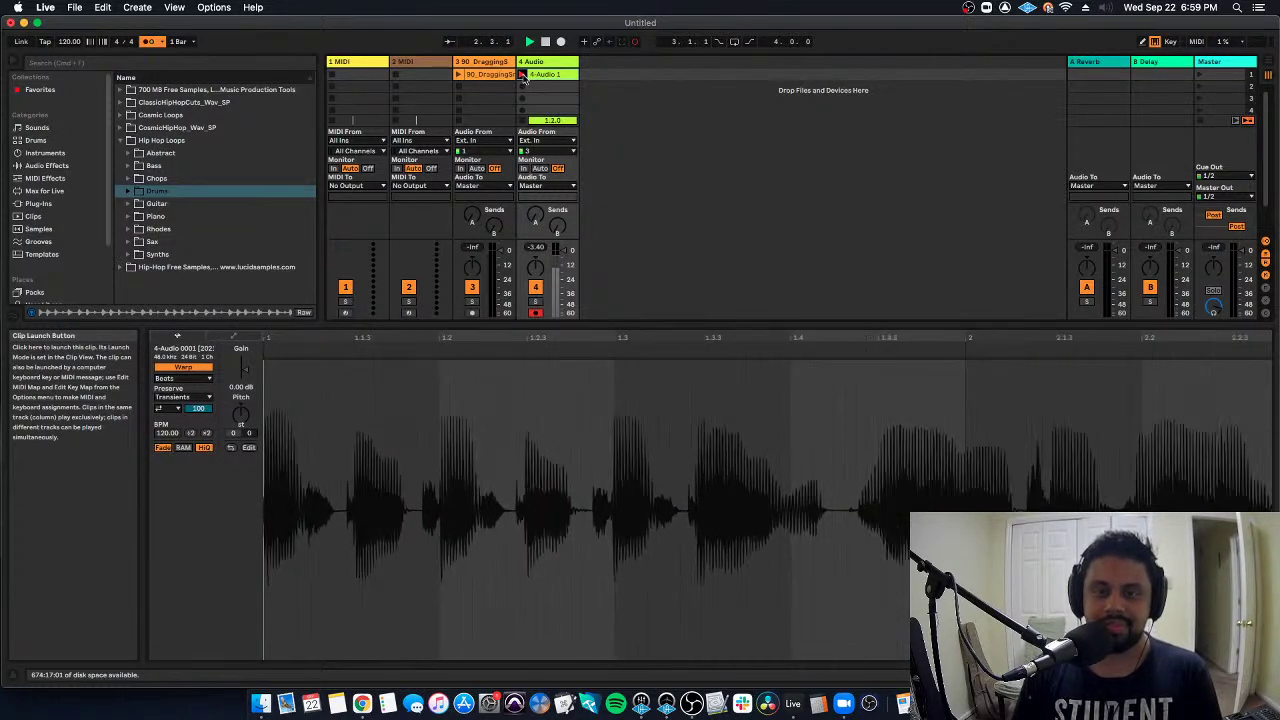
{"action": "left_click", "coordinate": [521, 75]}
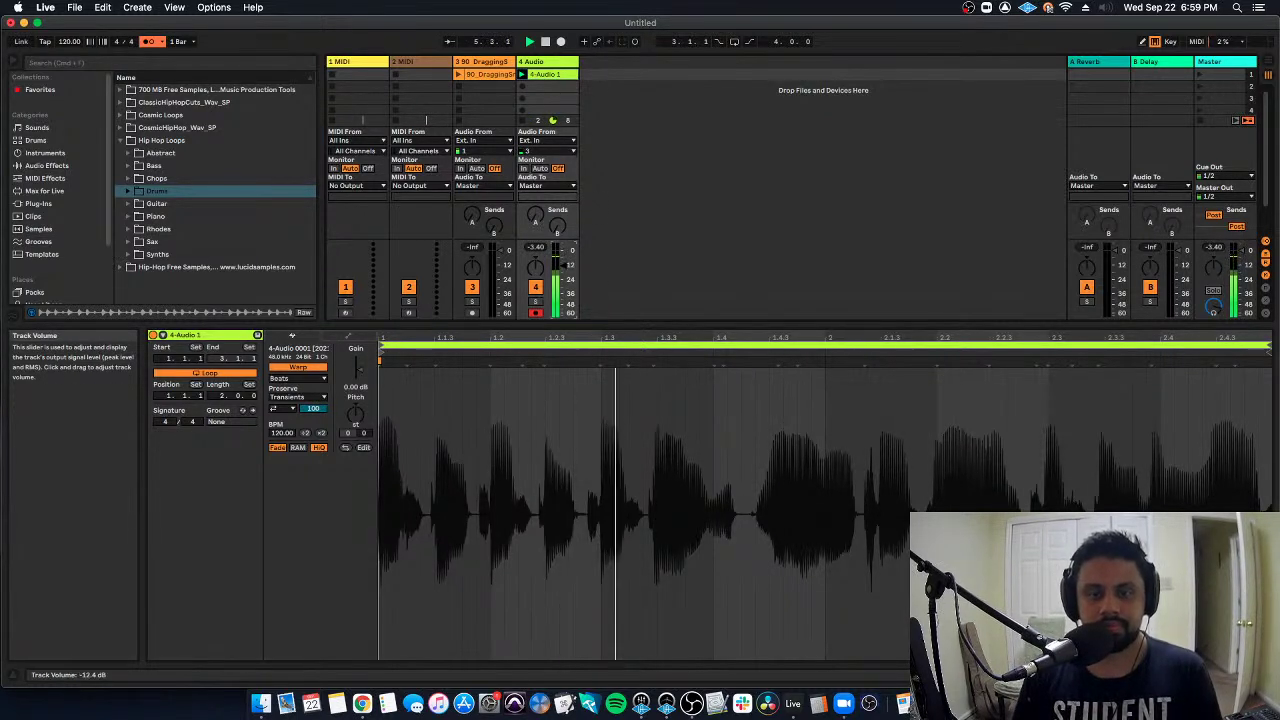
{"action": "mouse_move", "coordinate": [566, 265]}
{"action": "left_mouse_down"}
{"action": "mouse_move", "coordinate": [568, 291]}
{"action": "mouse_move", "coordinate": [566, 252]}
{"action": "left_mouse_up"}
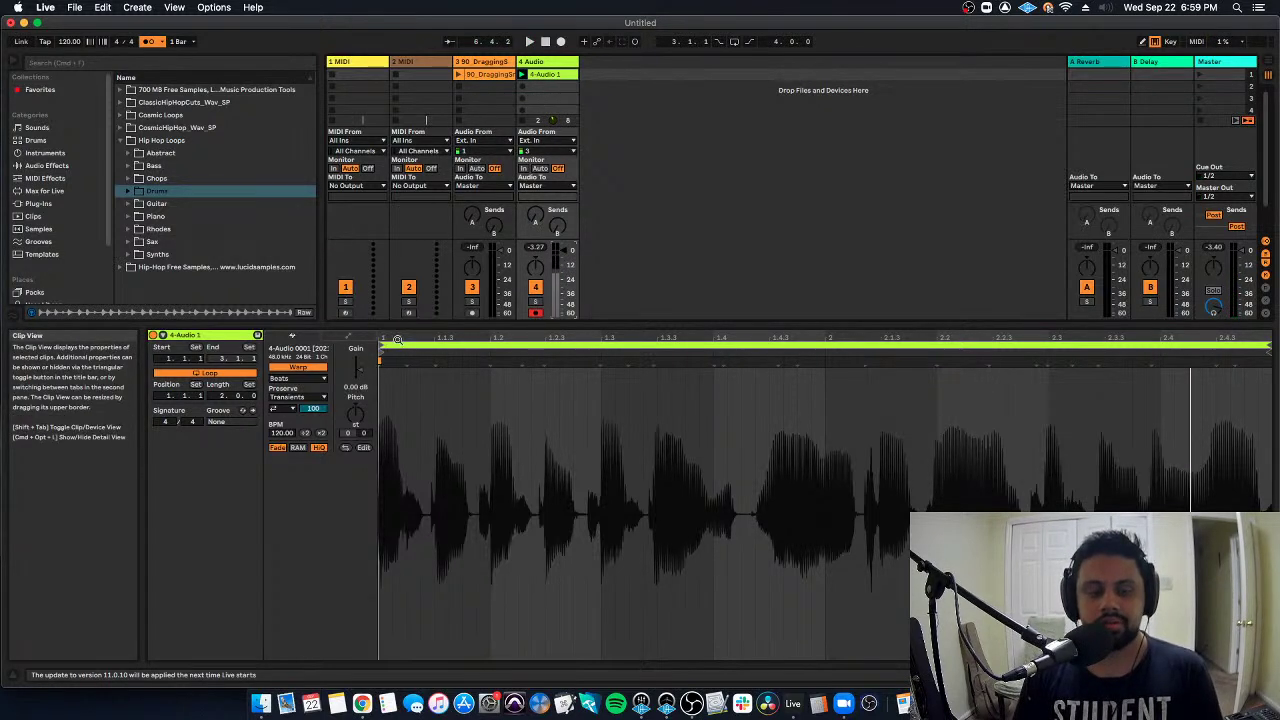
Keep the recorded clip's warp mode on Beats and set its Preserve resolution to 1/16.
{"action": "left_click", "coordinate": [303, 379]}
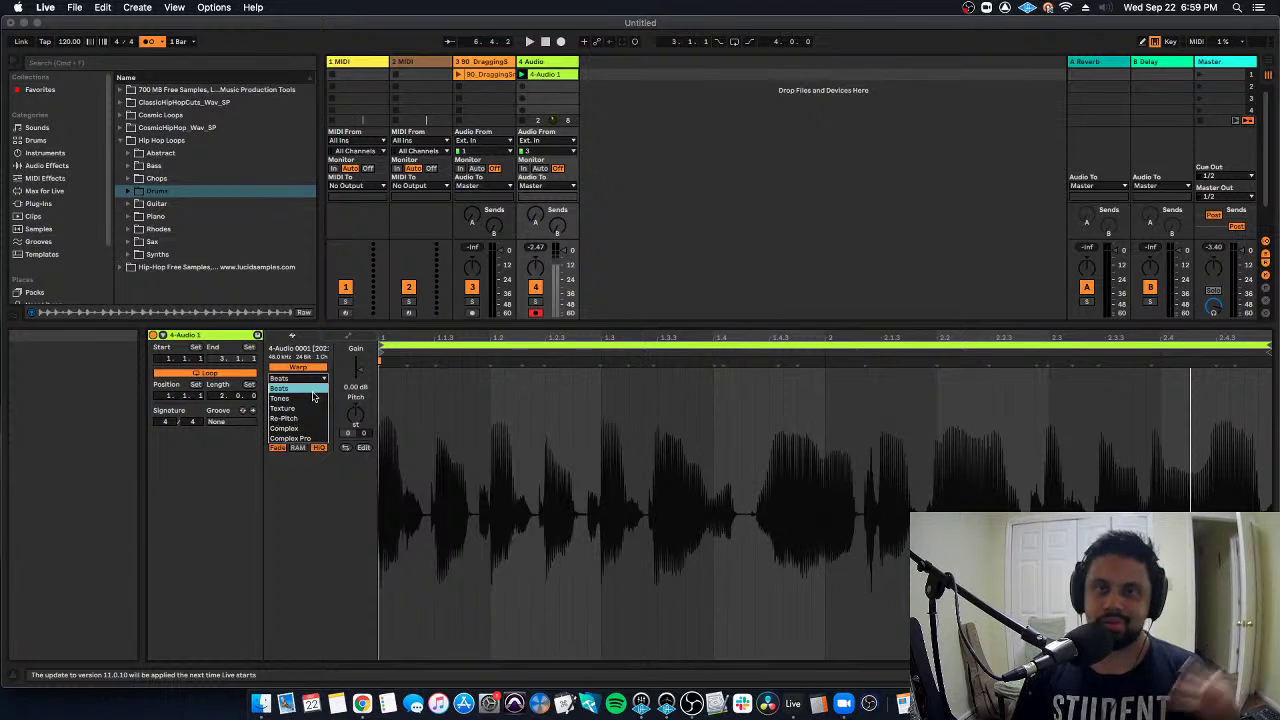
{"action": "left_click", "coordinate": [313, 394]}
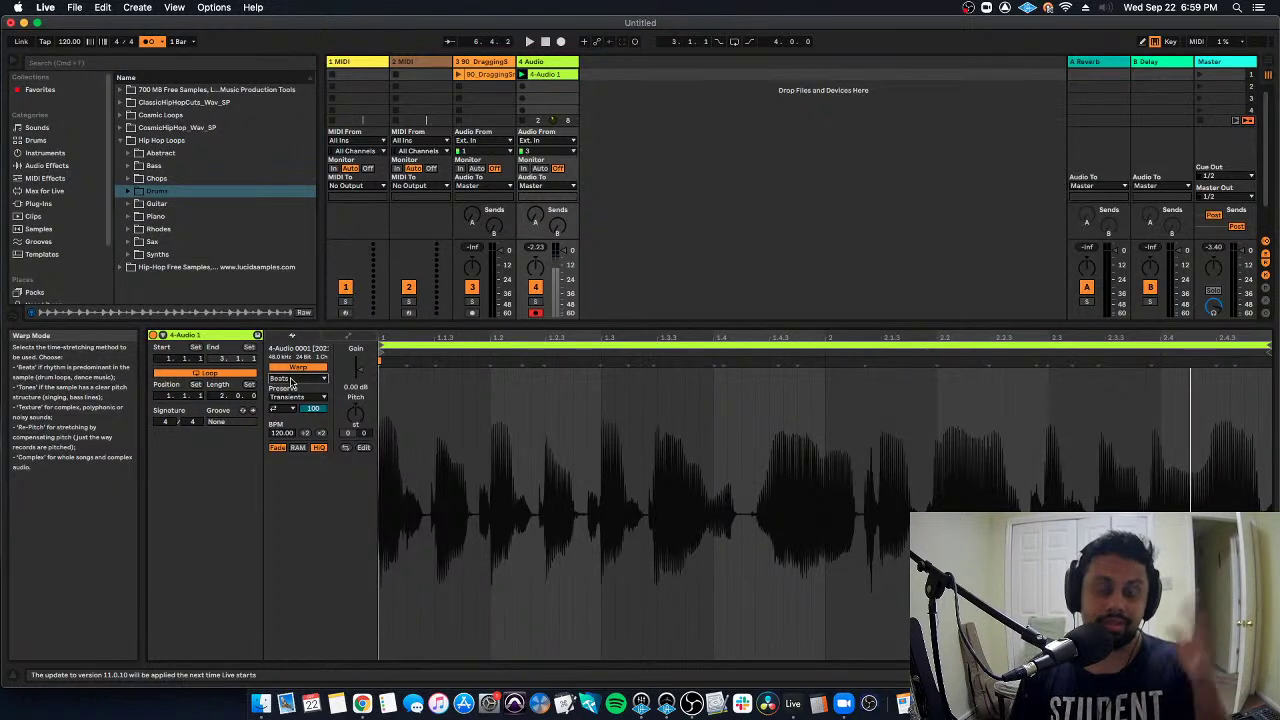
{"action": "left_click", "coordinate": [297, 397]}
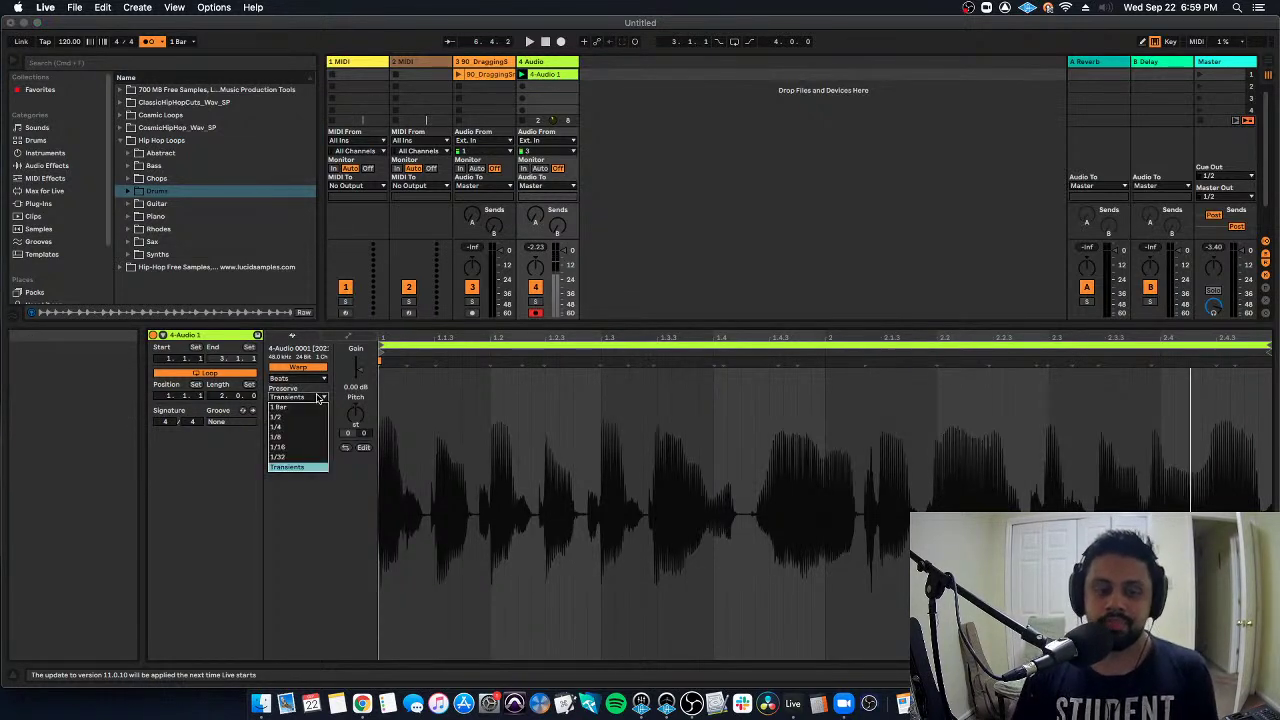
{"action": "left_click", "coordinate": [309, 448]}
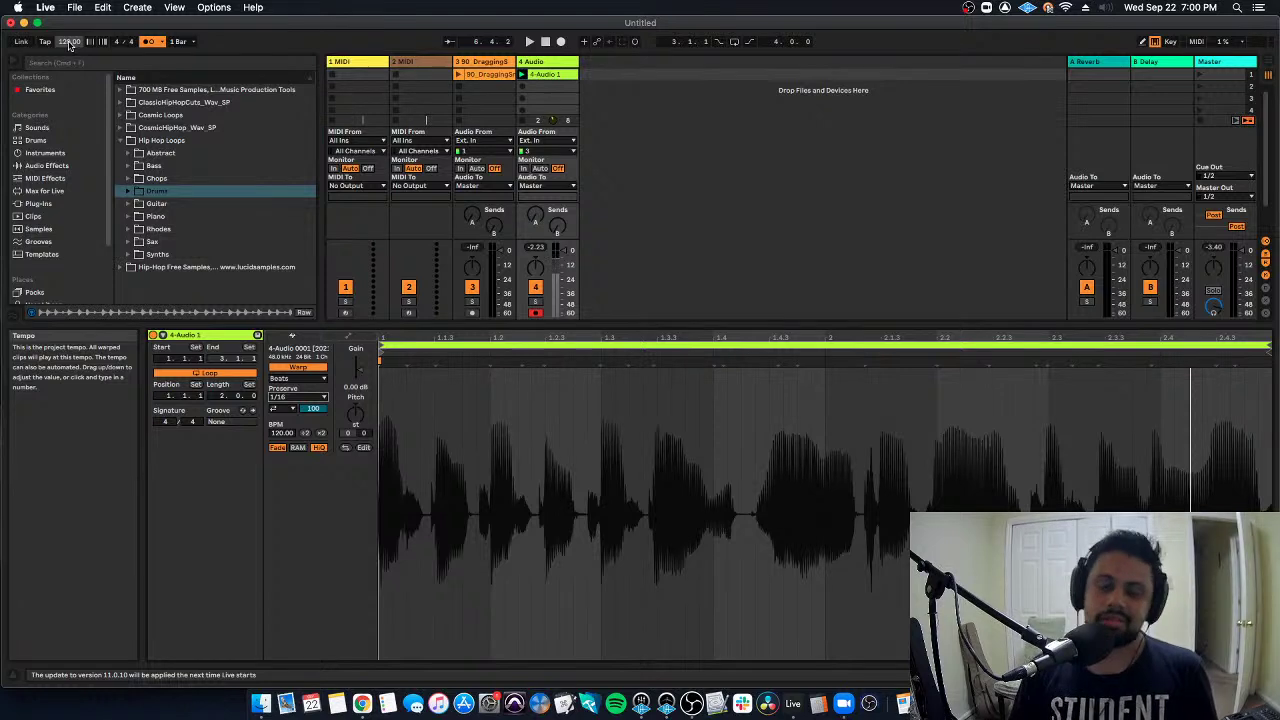
Play the recorded clip at 40 BPM and set its transient loop mode to Off and its Preserve resolution to 1/32.
{"action": "key", "text": "space"}
{"action": "left_click_drag", "start_coordinate": [69, 43], "coordinate": [69, 123]}
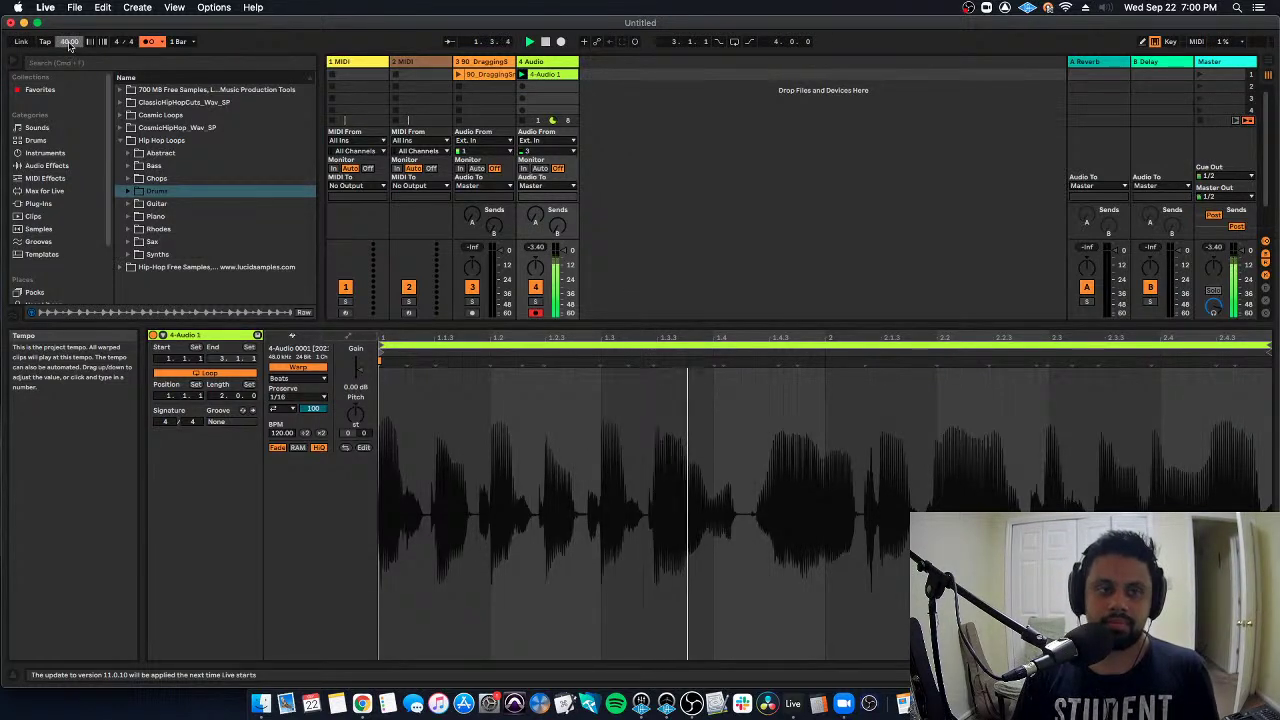
{"action": "left_click", "coordinate": [284, 409]}
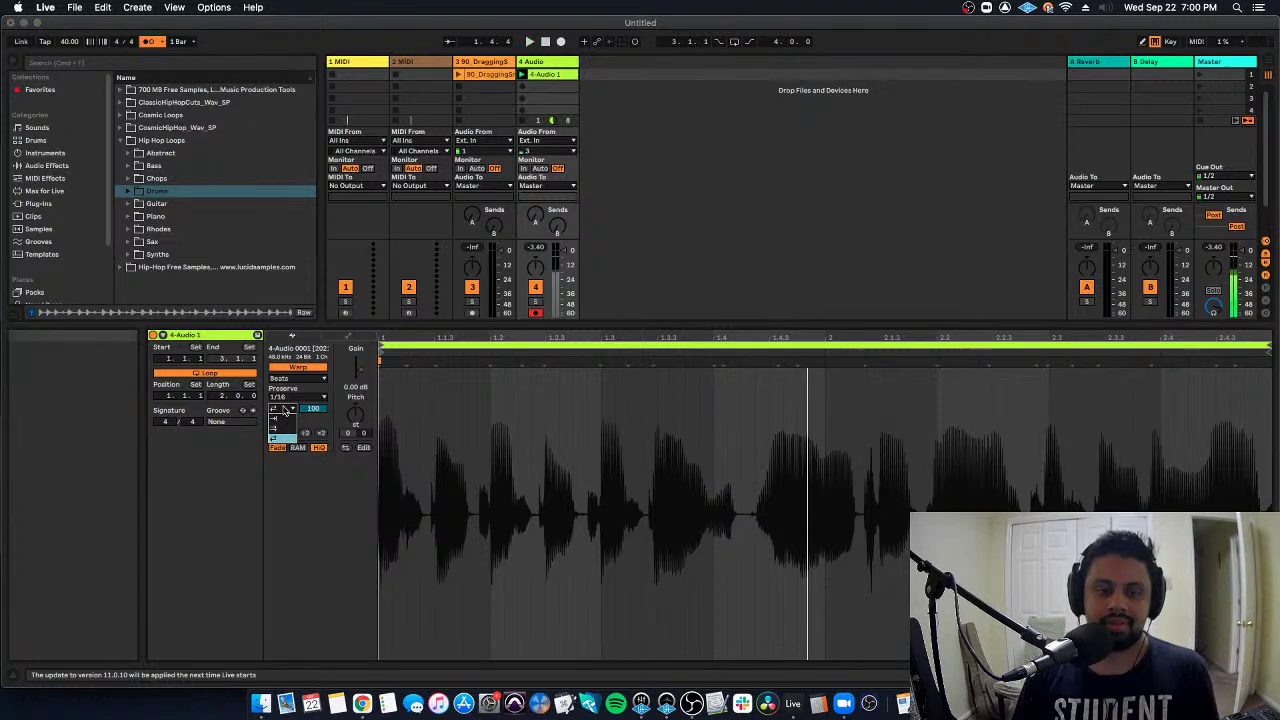
{"action": "left_click", "coordinate": [287, 418]}
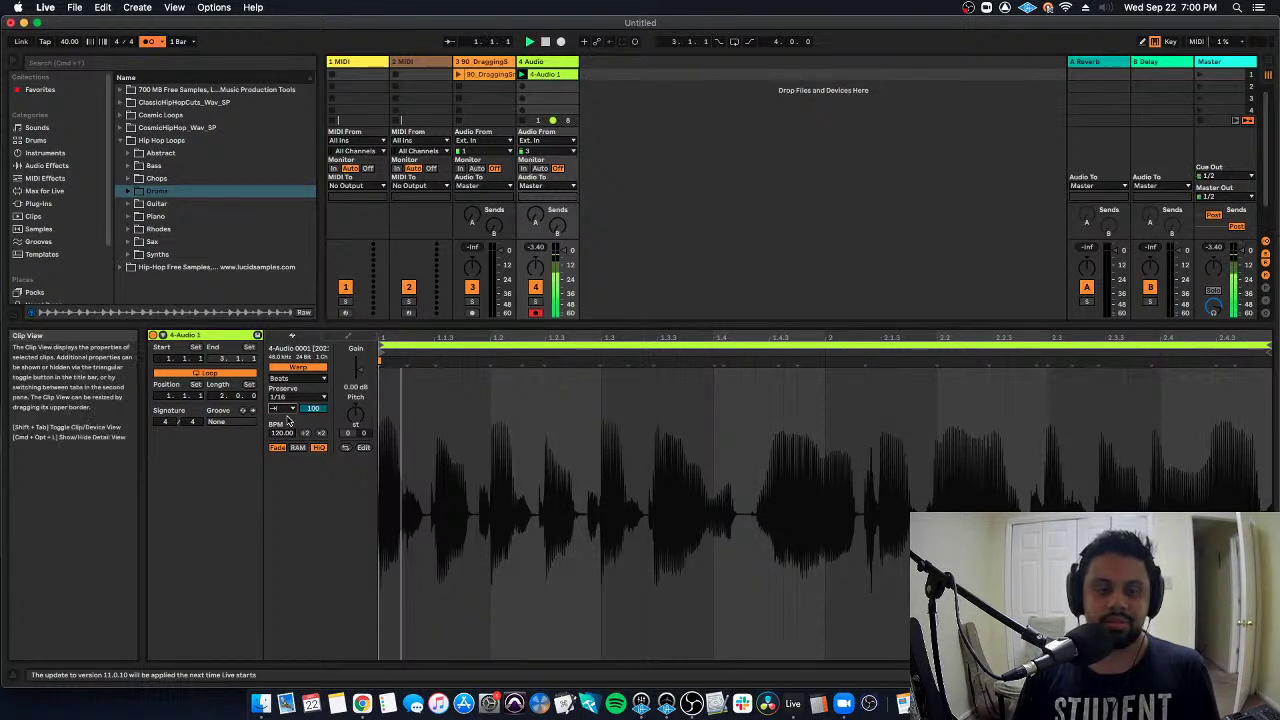
{"action": "left_click", "coordinate": [295, 397]}
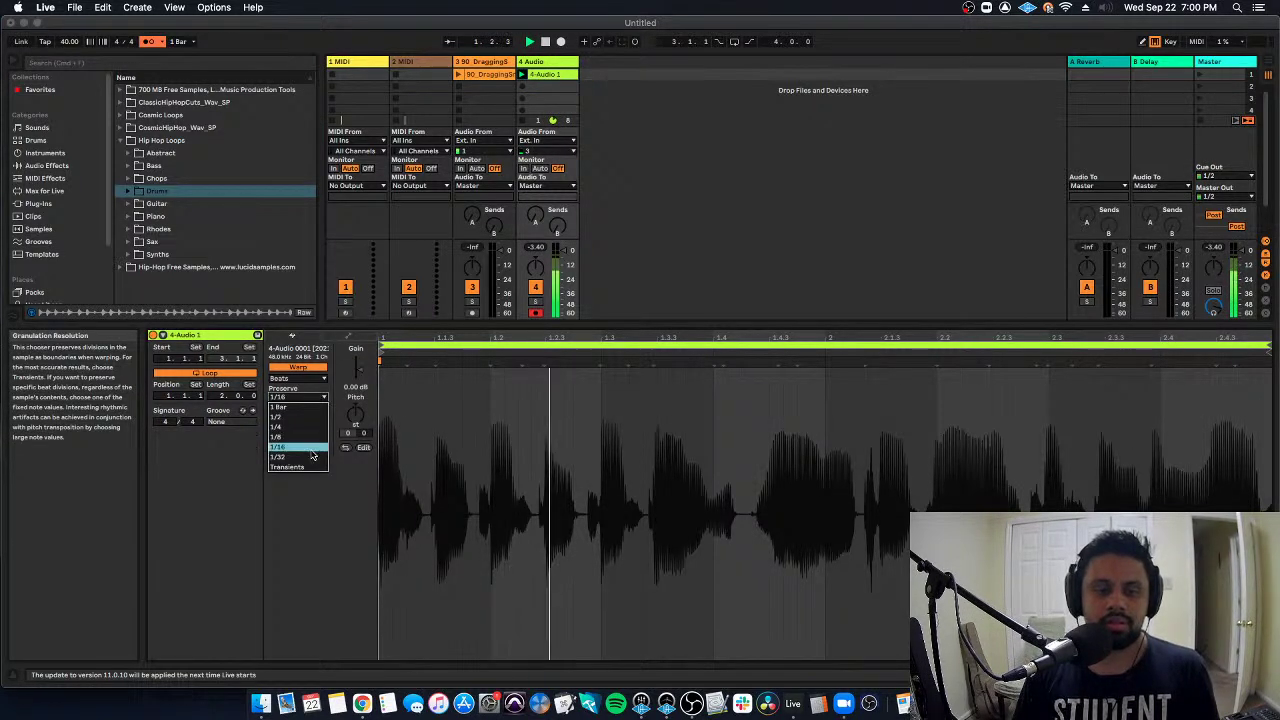
{"action": "left_click", "coordinate": [312, 456]}
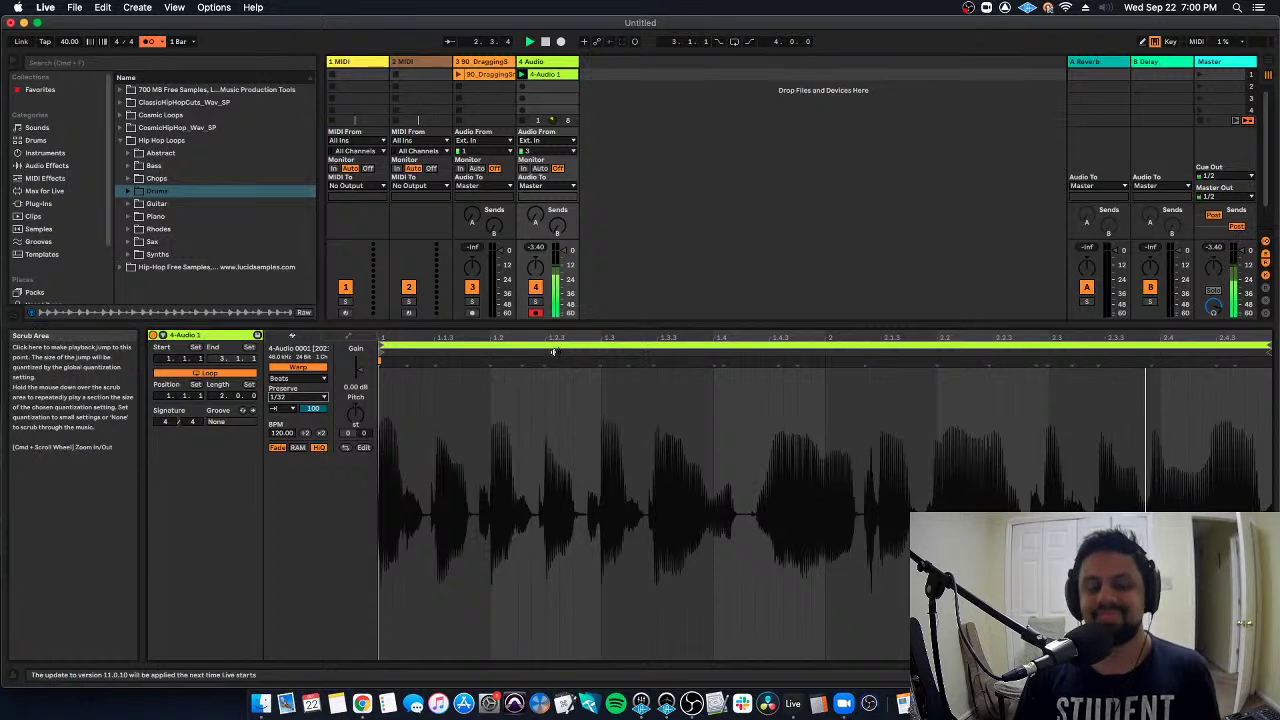
Try the recorded clip's warp mode on Texture, switch it to Complex, and play the clip while lowering the project tempo to 70 BPM.
{"action": "key", "text": "space"}
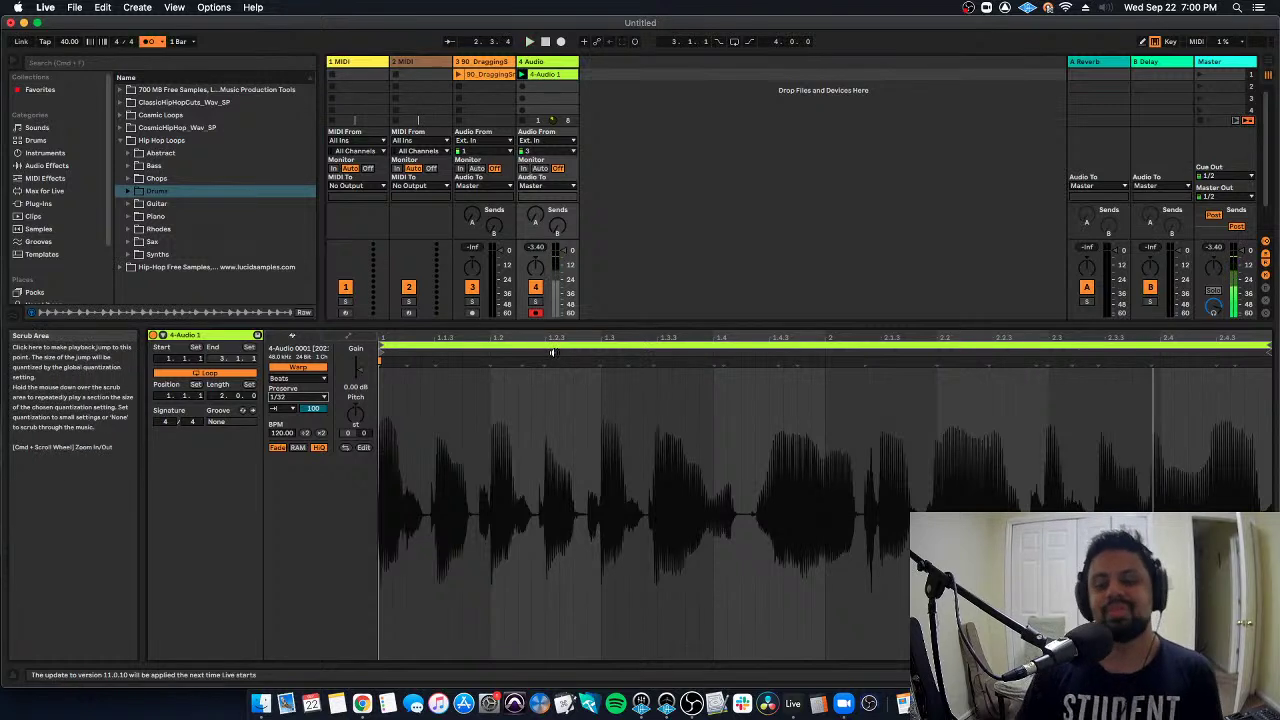
{"action": "left_click", "coordinate": [310, 381]}
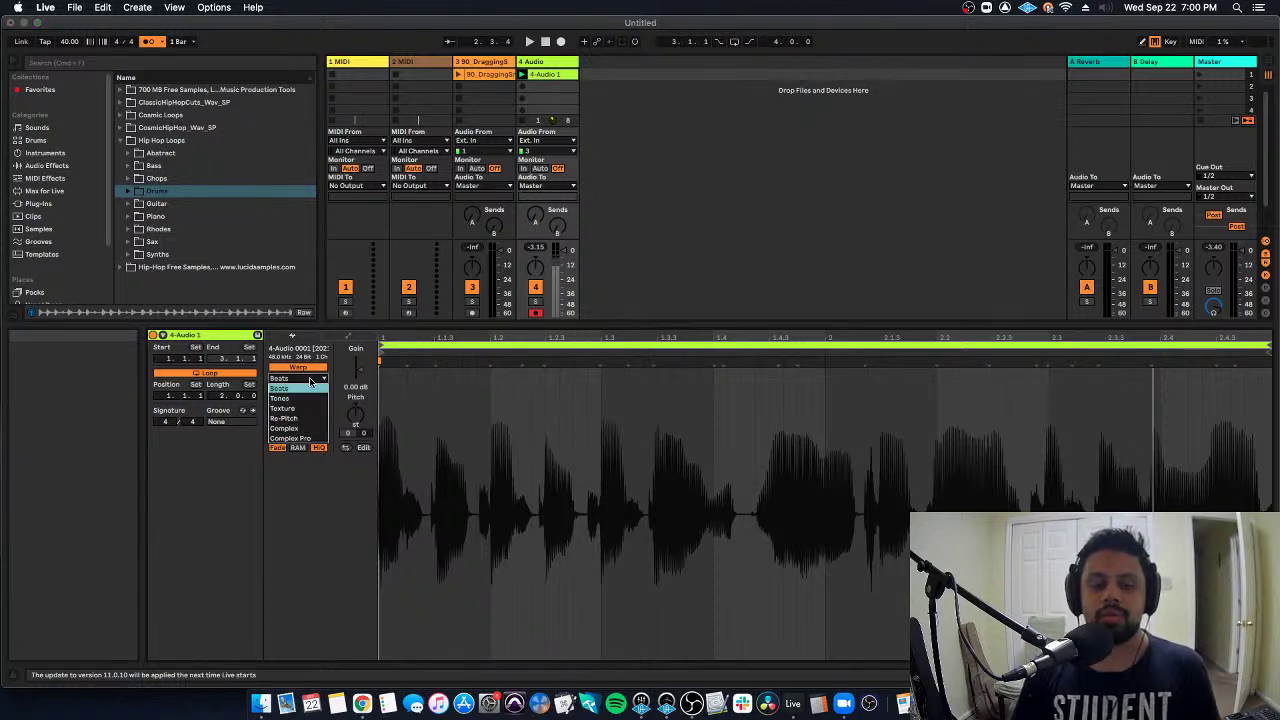
{"action": "left_click", "coordinate": [300, 410]}
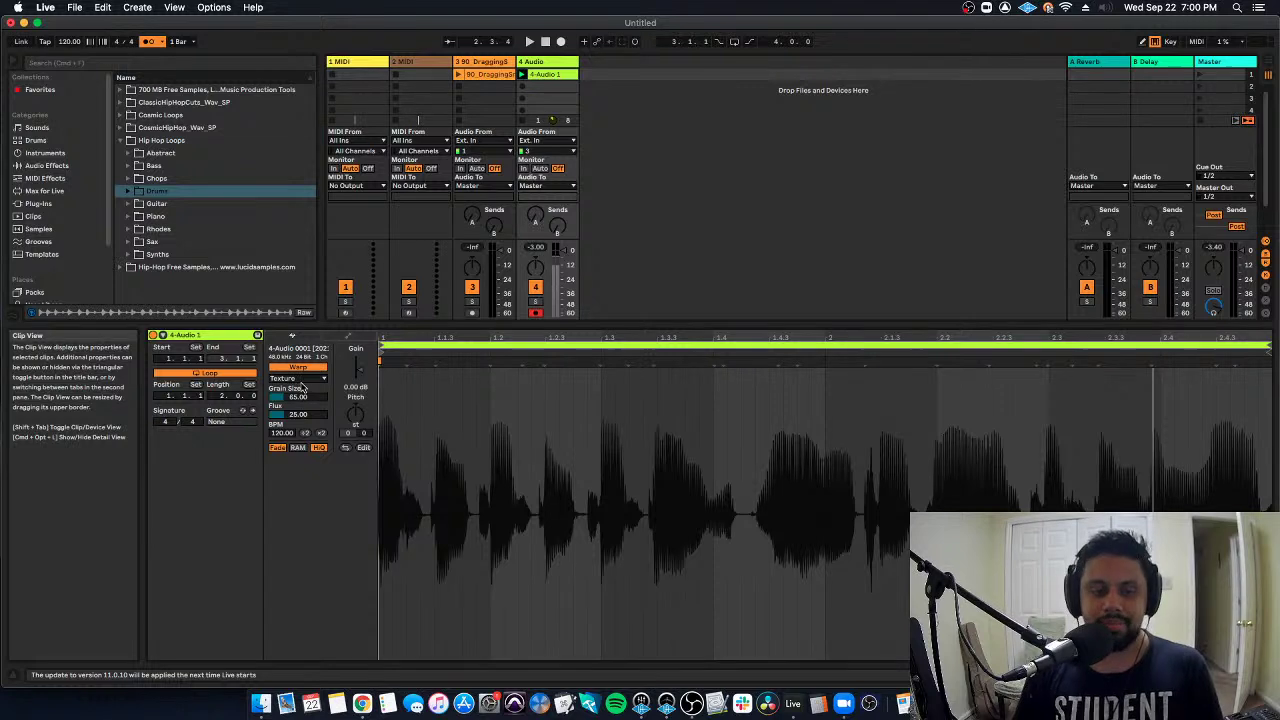
{"action": "left_click", "coordinate": [300, 379]}
{"action": "left_click", "coordinate": [311, 432]}
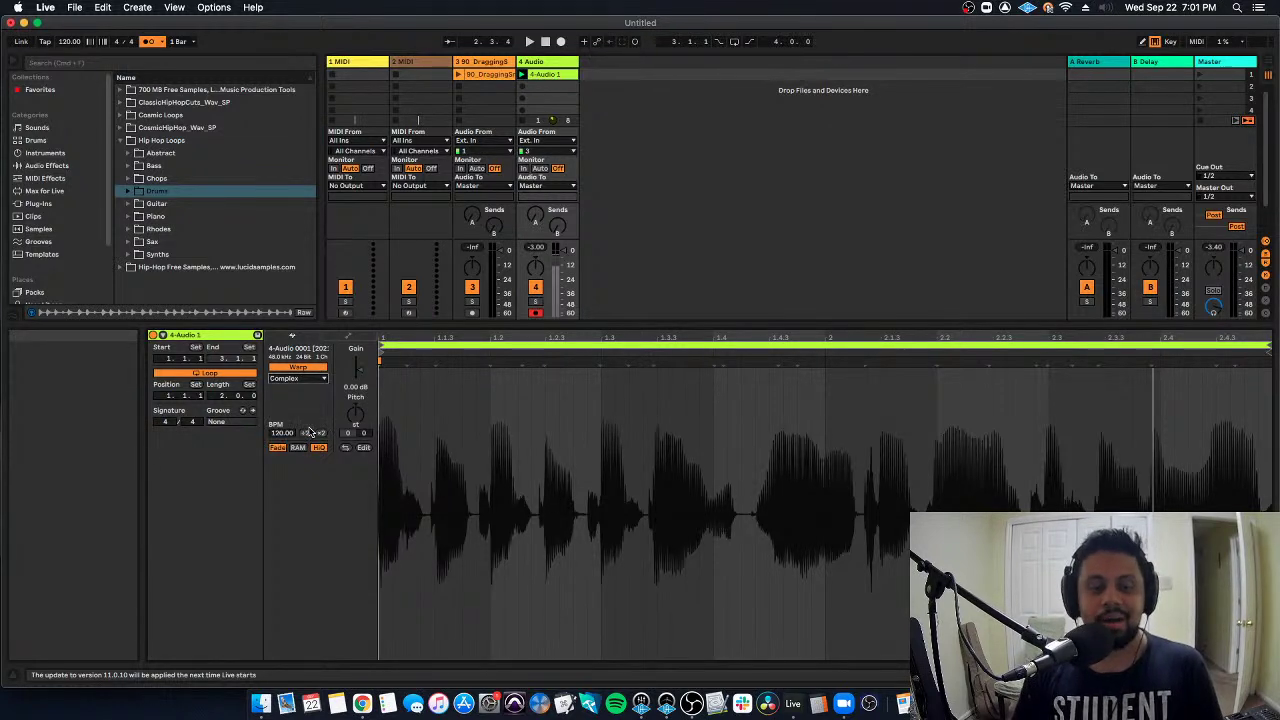
{"action": "key", "text": "space"}
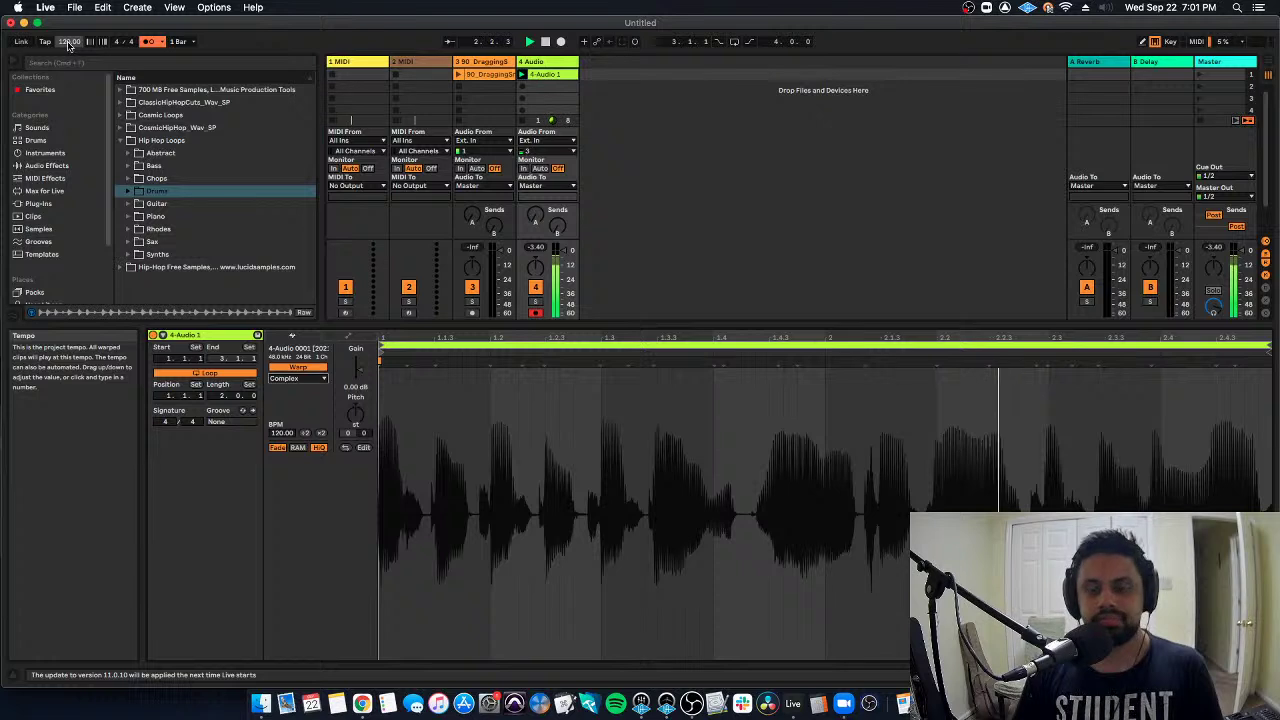
{"action": "mouse_move", "coordinate": [69, 43]}
{"action": "left_mouse_down"}
{"action": "mouse_move", "coordinate": [69, 90]}
{"action": "mouse_move", "coordinate": [69, 46]}
{"action": "left_mouse_up"}
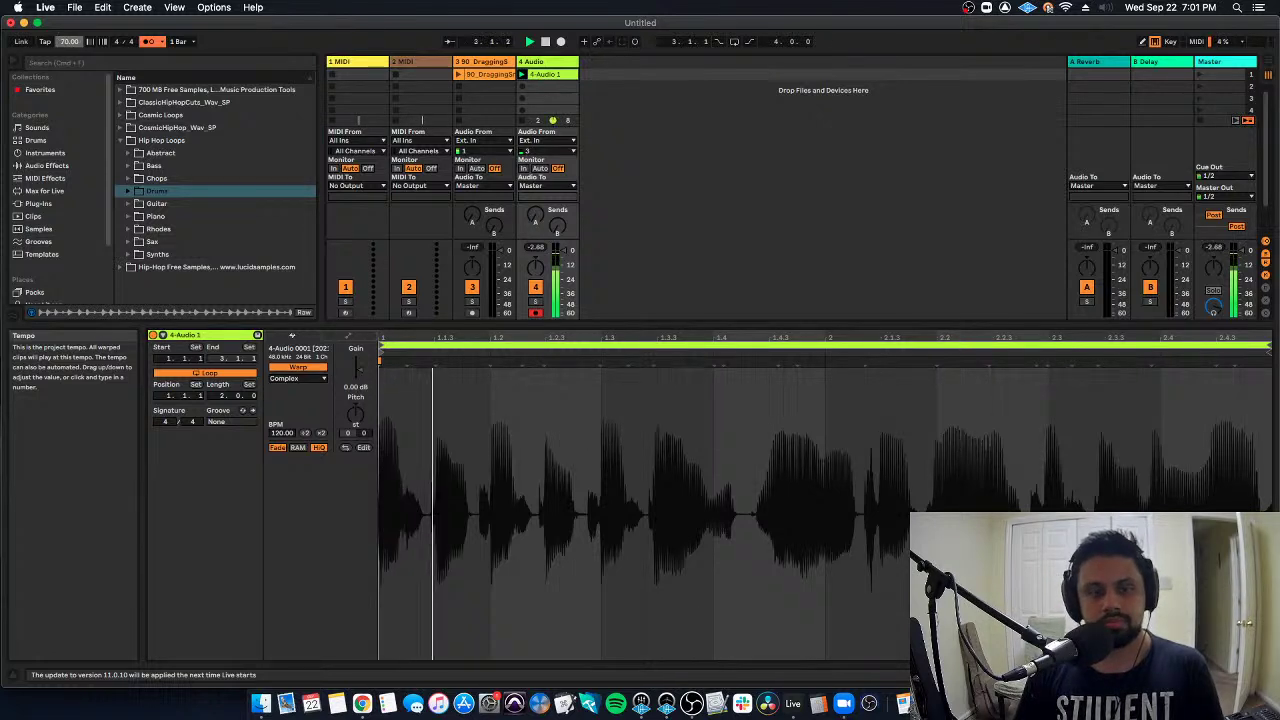
Set the recorded clip's warp mode to Complex Pro, with Formants at about 71 and Envelope at 170.
{"action": "left_click", "coordinate": [297, 378]}
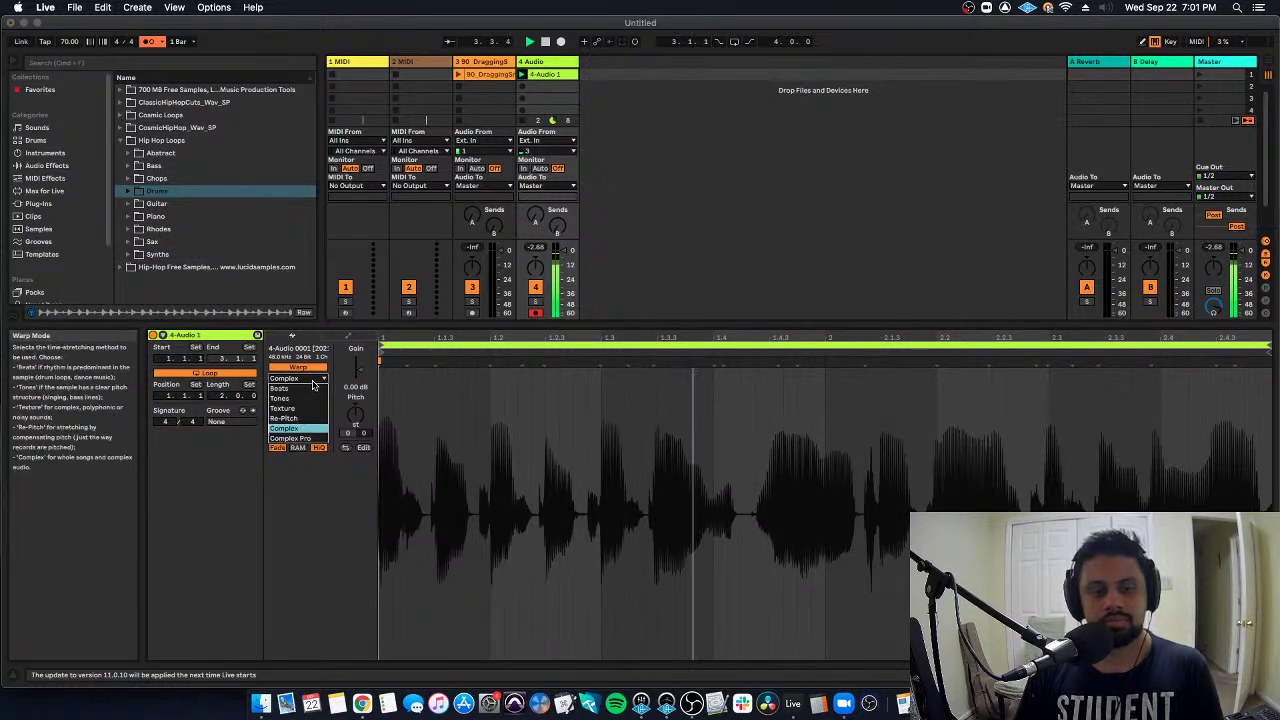
{"action": "left_click", "coordinate": [305, 441]}
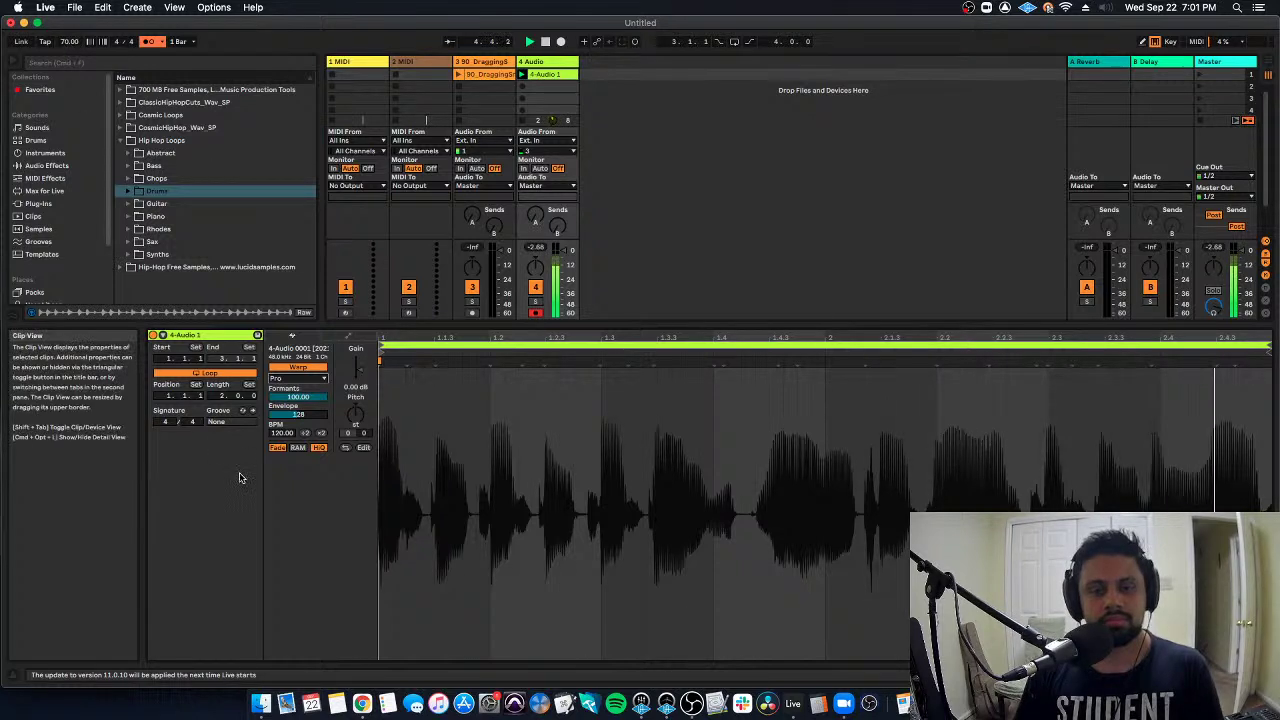
{"action": "mouse_move", "coordinate": [310, 399]}
{"action": "left_mouse_down"}
{"action": "mouse_move", "coordinate": [309, 435]}
{"action": "mouse_move", "coordinate": [301, 382]}
{"action": "left_mouse_up"}
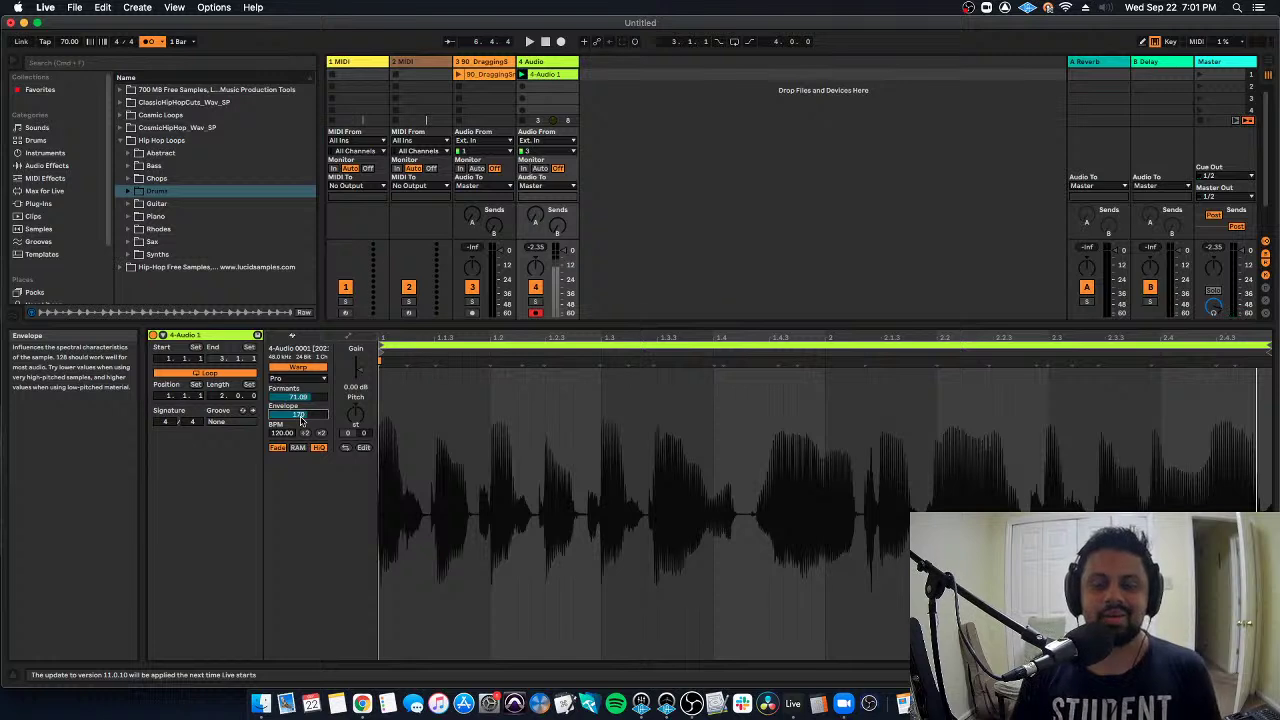
{"action": "key", "text": "super+Tab"}
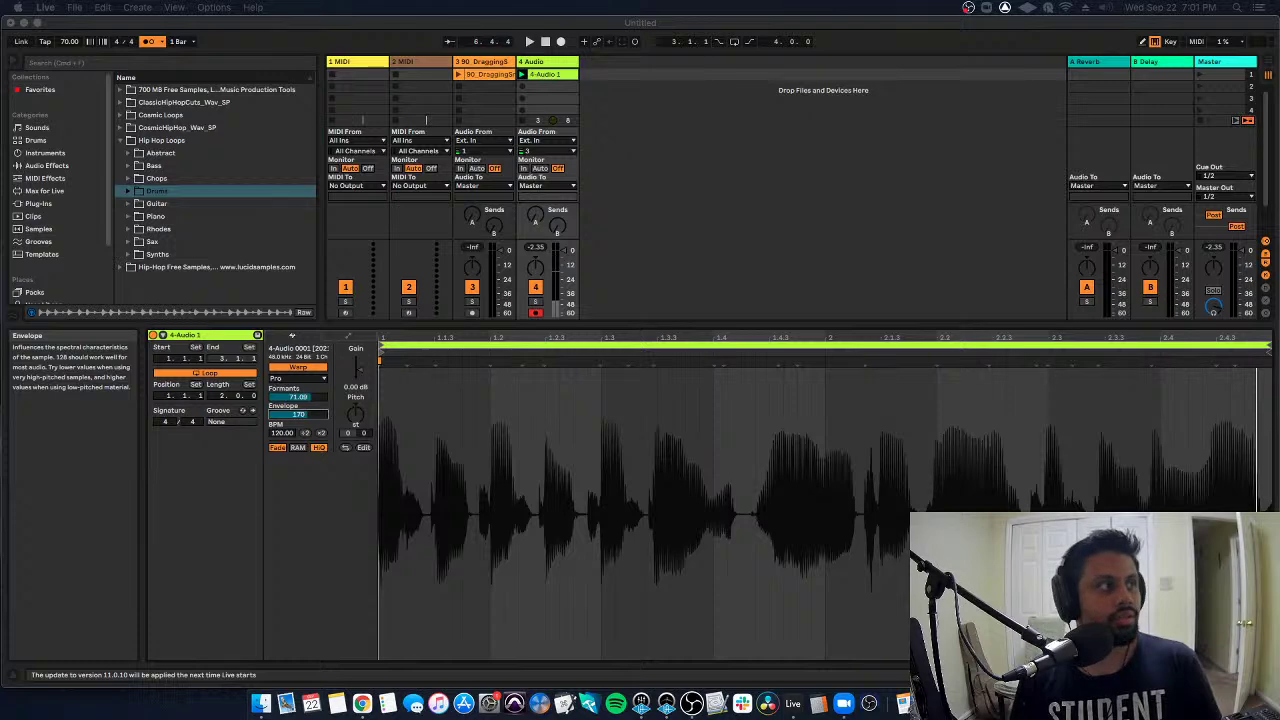
{"action": "key", "text": "super+Tab"}
{"action": "key", "text": "super+Tab"}
{"action": "key", "text": "super+Tab"}
{"action": "key", "text": "super+Tab"}
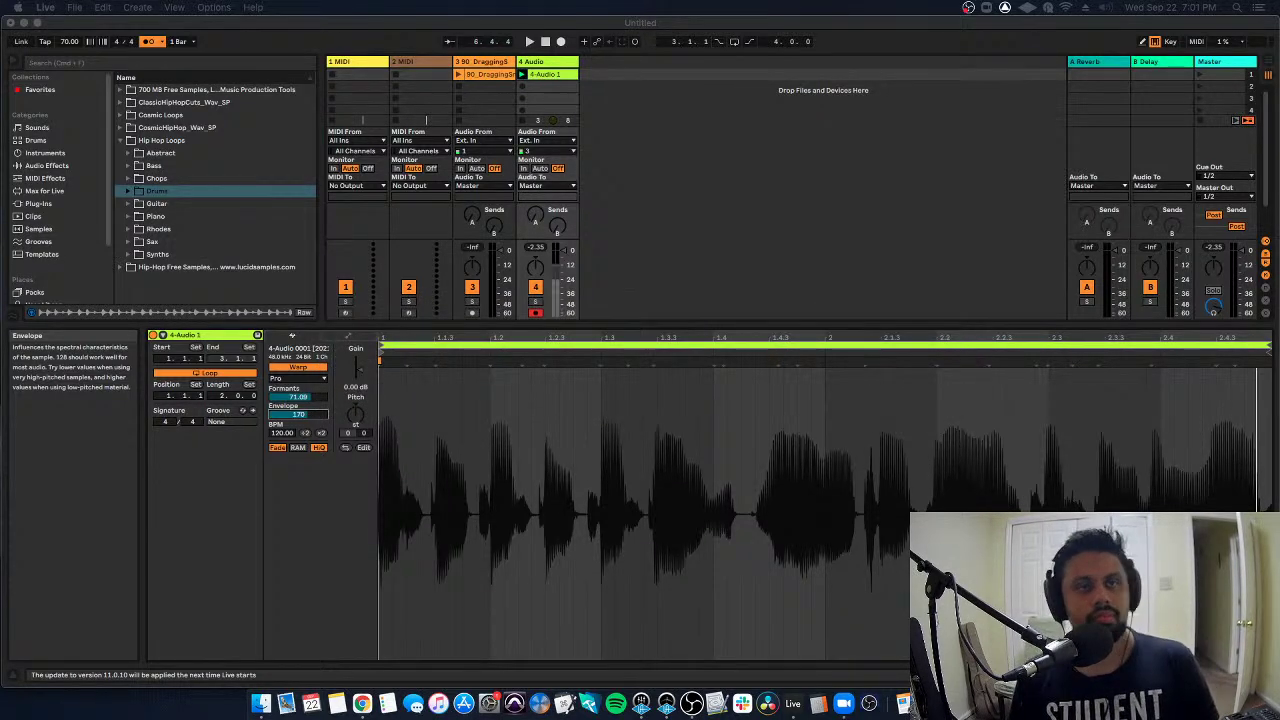
{"action": "key", "text": "super+Tab"}
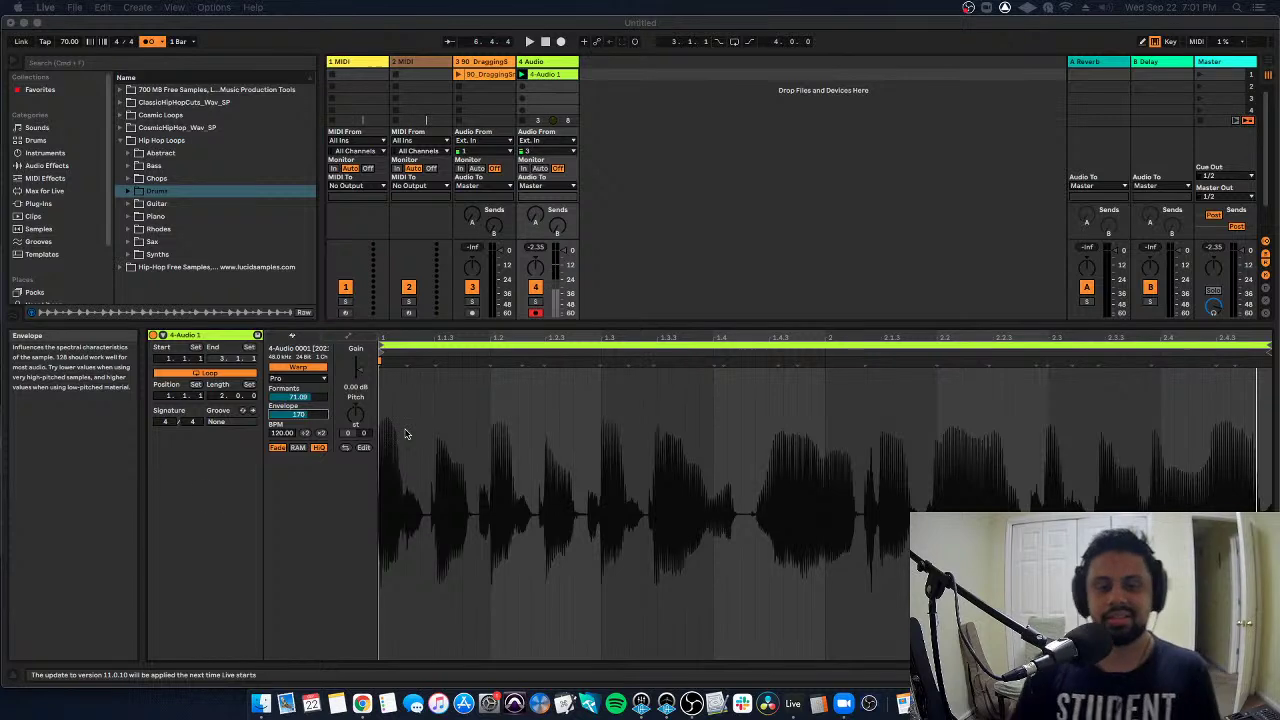
Launch the 90_DraggingSnare drum loop, disarm the 4 Audio track, and show the loop's clip view while it plays at 120 BPM.
{"action": "left_click", "coordinate": [565, 73]}
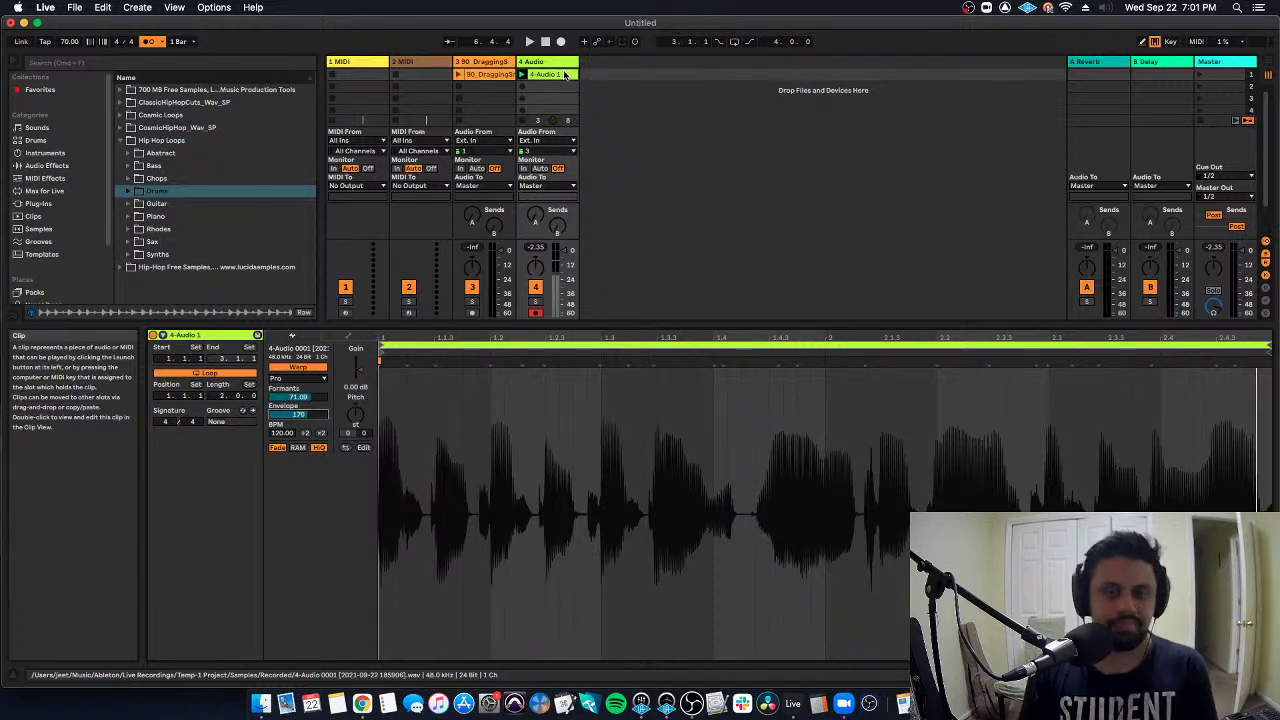
{"action": "left_click", "coordinate": [486, 75]}
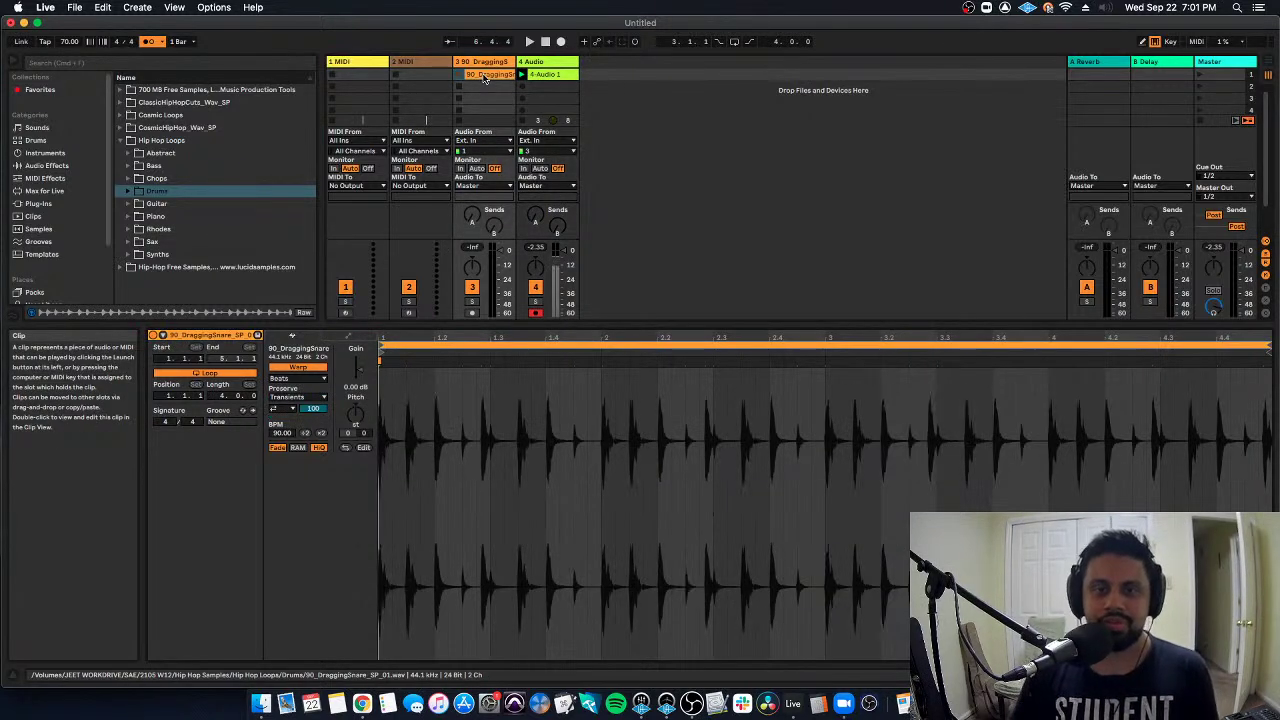
{"action": "left_click", "coordinate": [542, 78]}
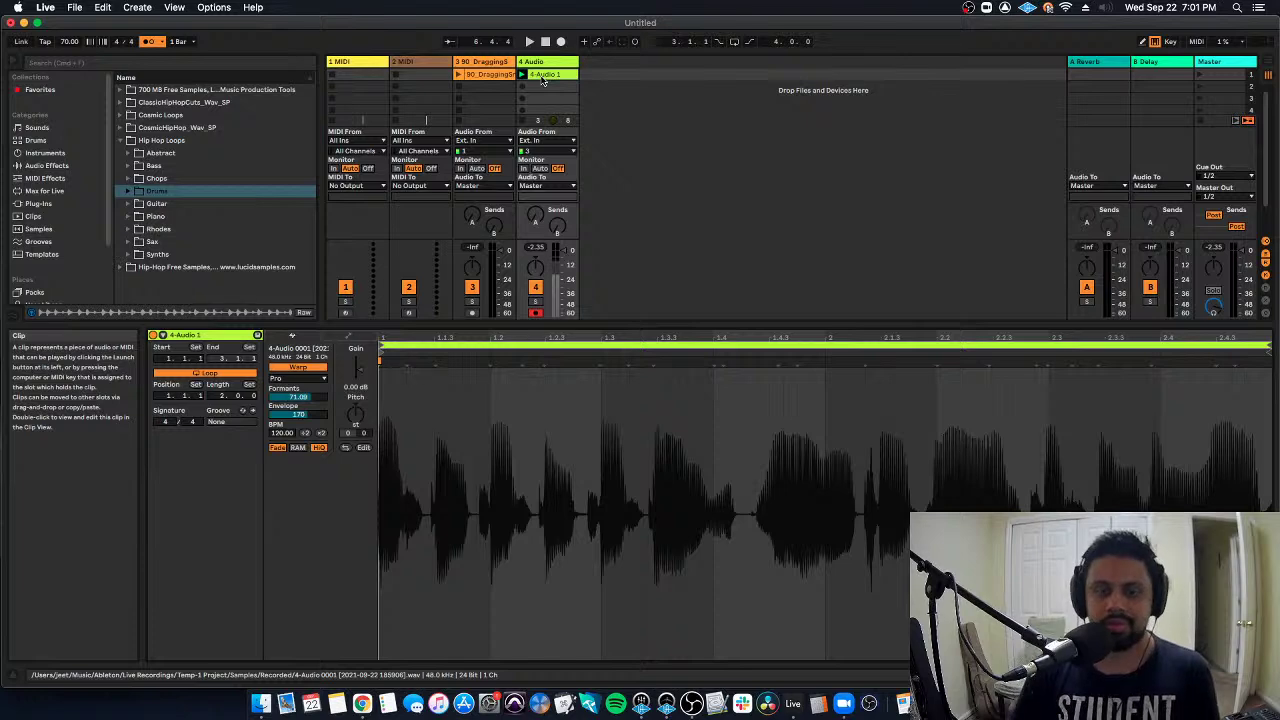
{"action": "left_click", "coordinate": [458, 75]}
{"action": "left_click", "coordinate": [548, 78]}
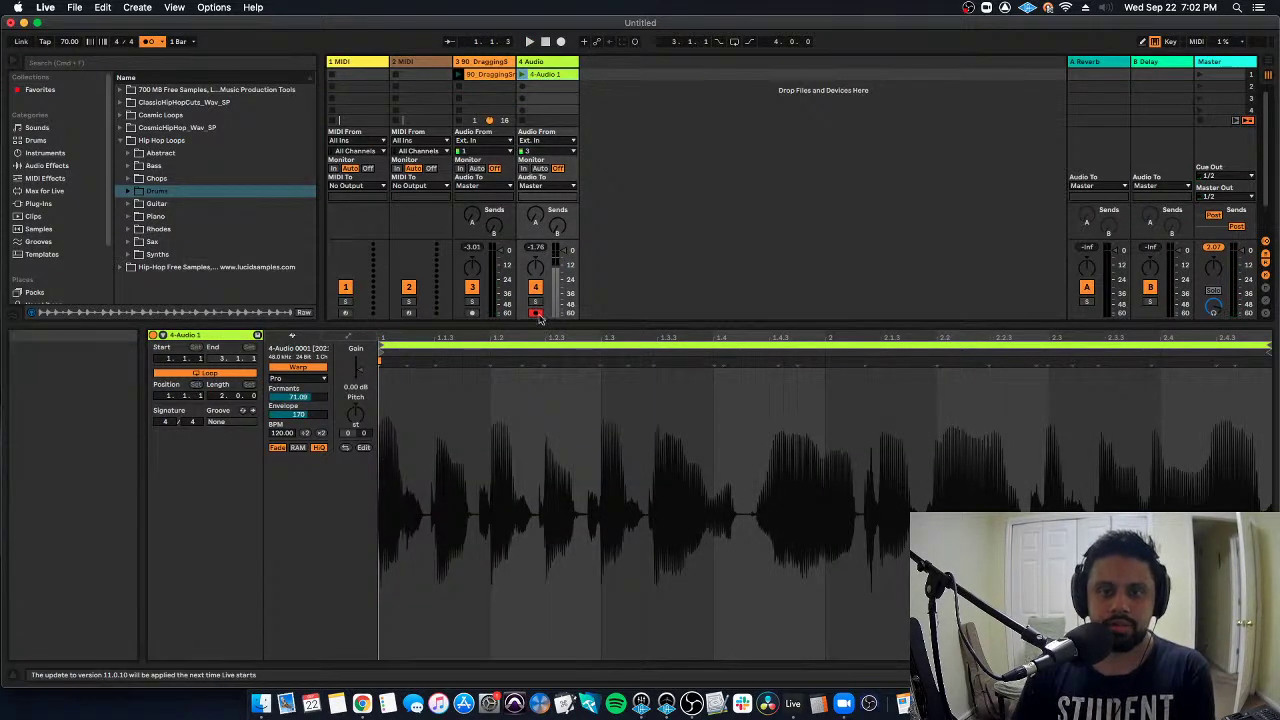
{"action": "left_click", "coordinate": [486, 75]}
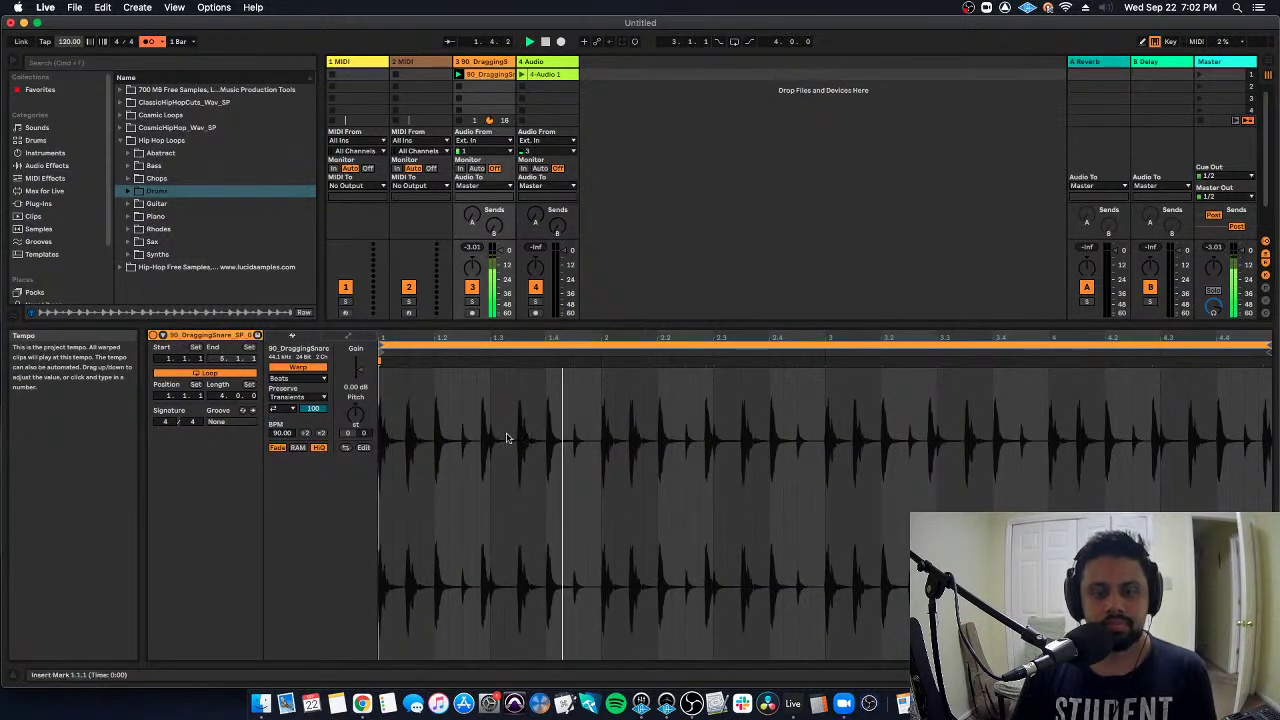
Stop playback and add warp markers on the drum loop's transients across the first two bars, up to bar 3.
{"action": "left_click", "coordinate": [407, 372]}
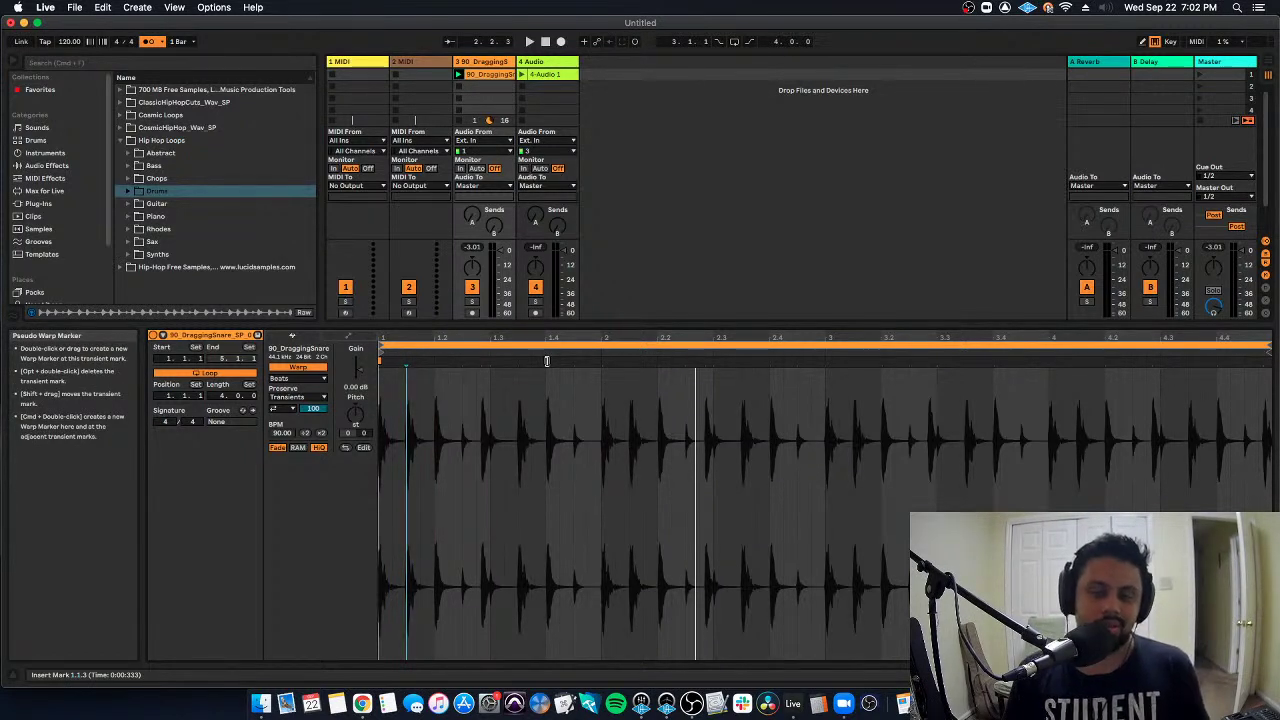
{"action": "double_click", "coordinate": [547, 360], "text": "super"}
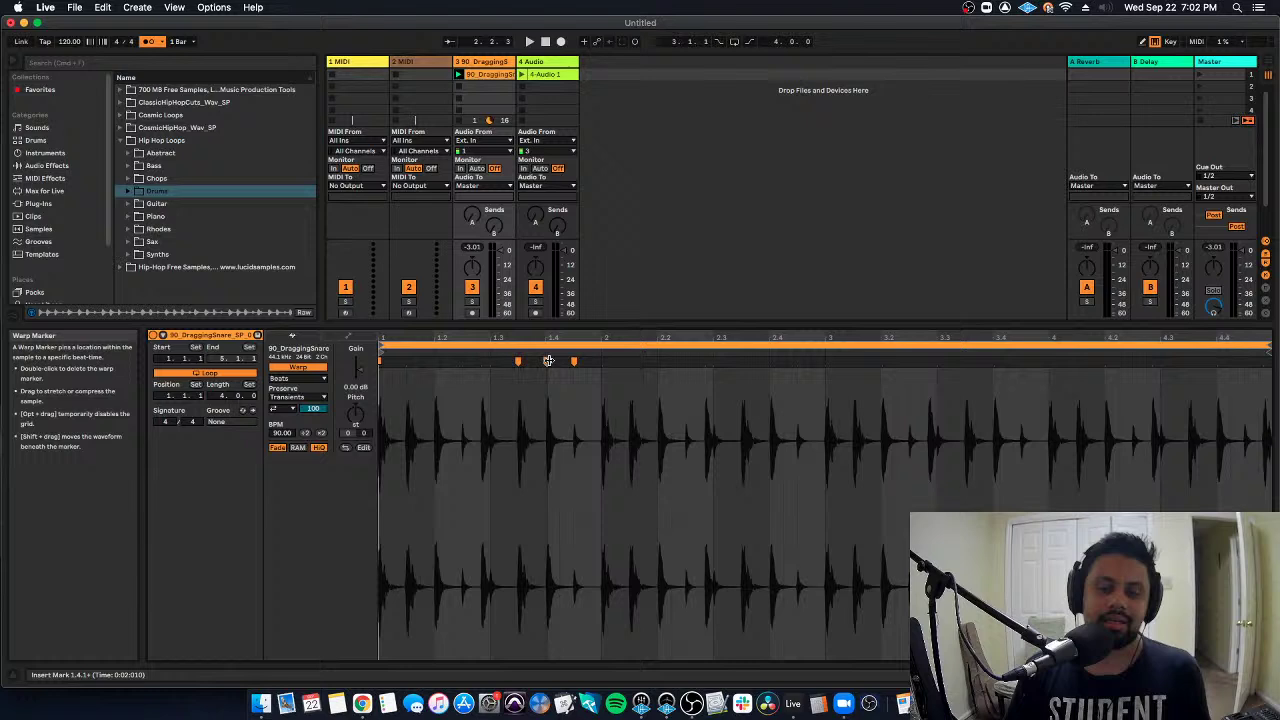
{"action": "double_click", "coordinate": [435, 361], "text": "super"}
{"action": "double_click", "coordinate": [630, 362], "text": "super"}
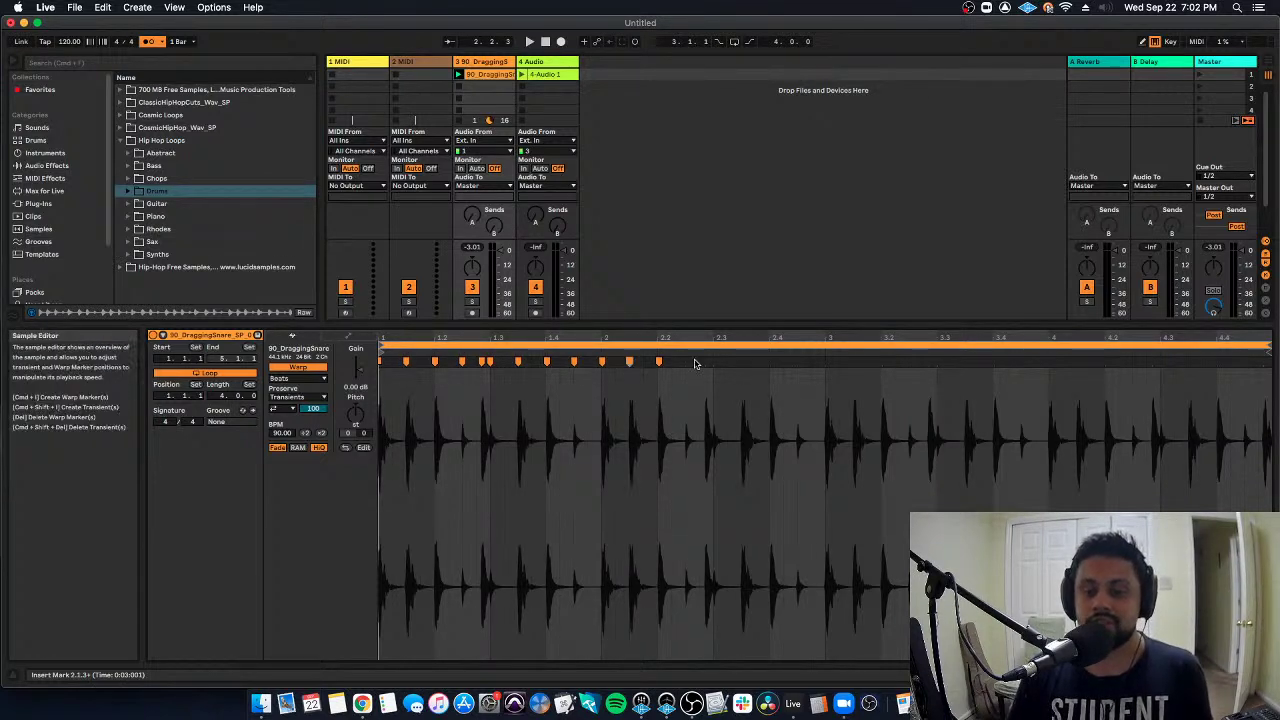
{"action": "double_click", "coordinate": [705, 362], "text": "super"}
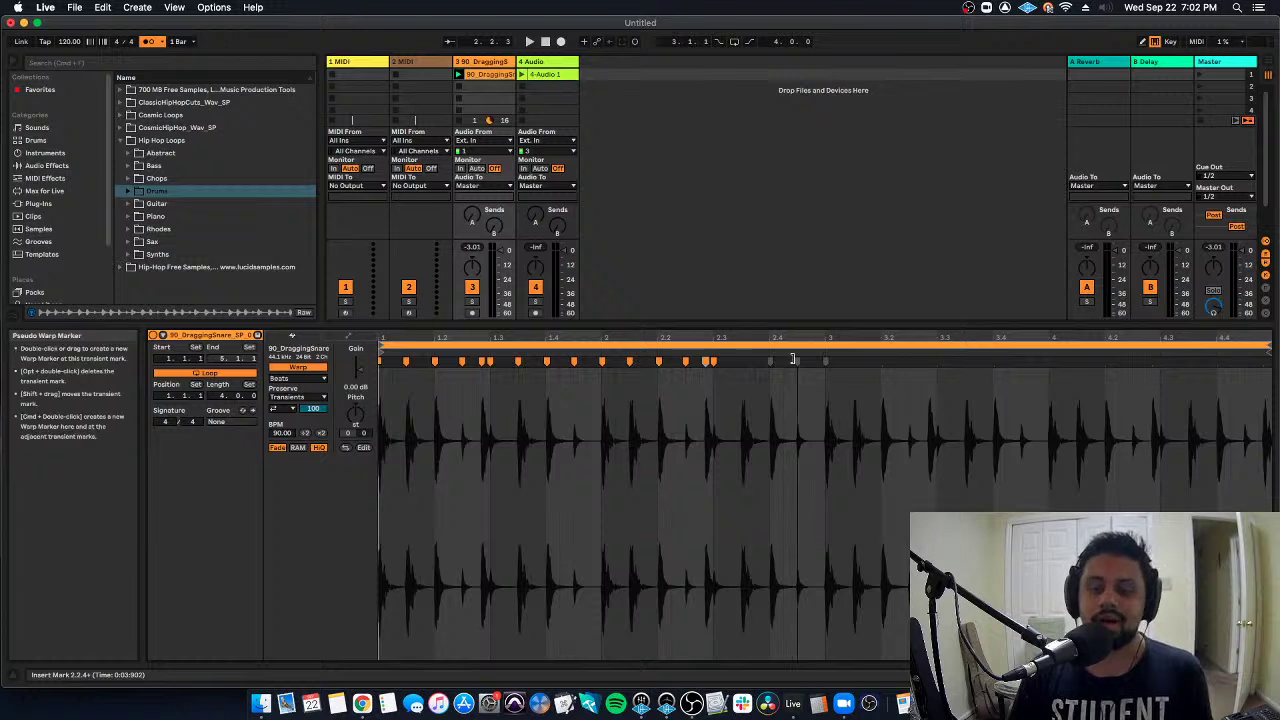
{"action": "double_click", "coordinate": [741, 362], "text": "super"}
{"action": "double_click", "coordinate": [740, 361]}
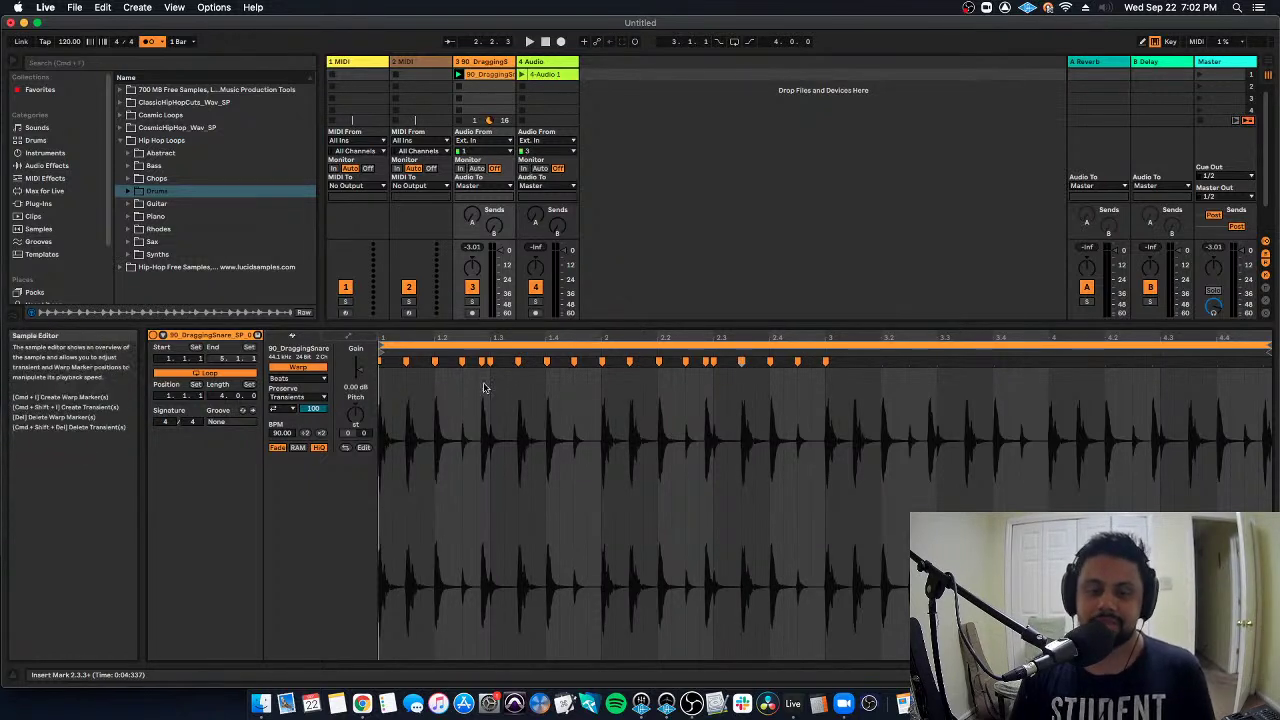
Try shifting several warp markers in the drum loop's first bar, play the altered rhythm, and undo the shifts.
{"action": "left_click_drag", "start_coordinate": [406, 362], "coordinate": [531, 361]}
{"action": "key", "text": "space"}
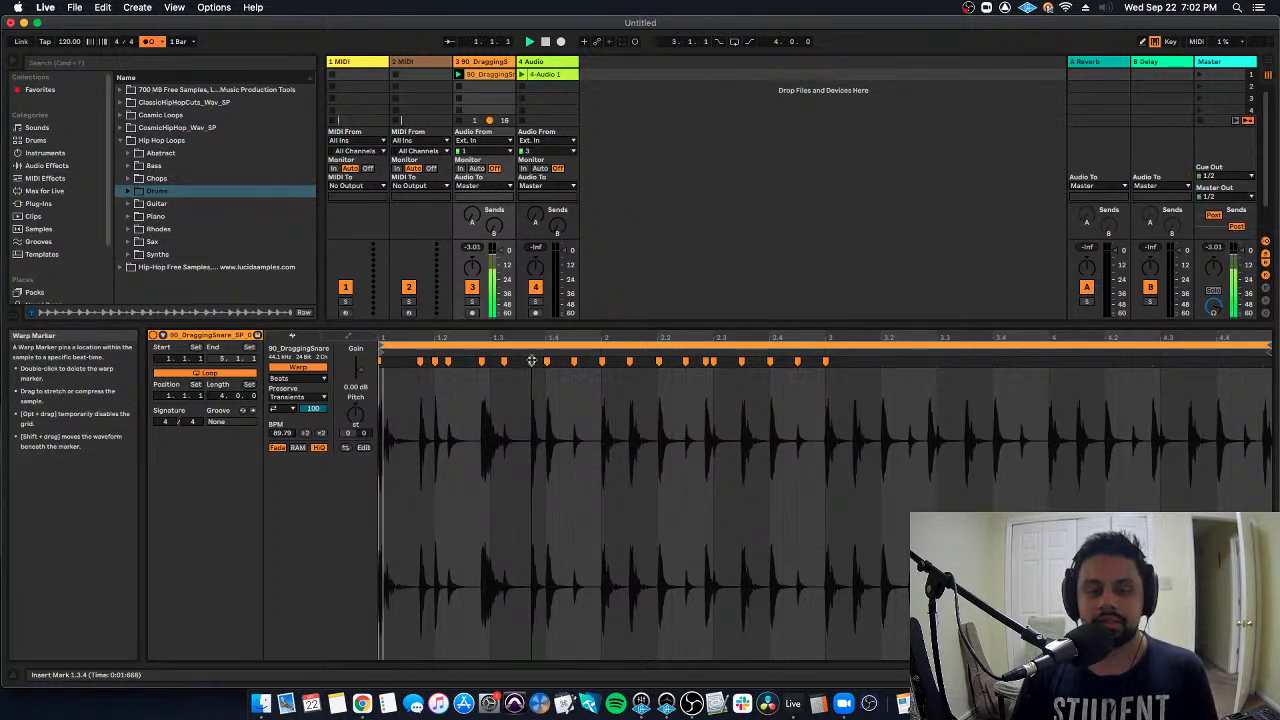
{"action": "key", "text": "space"}
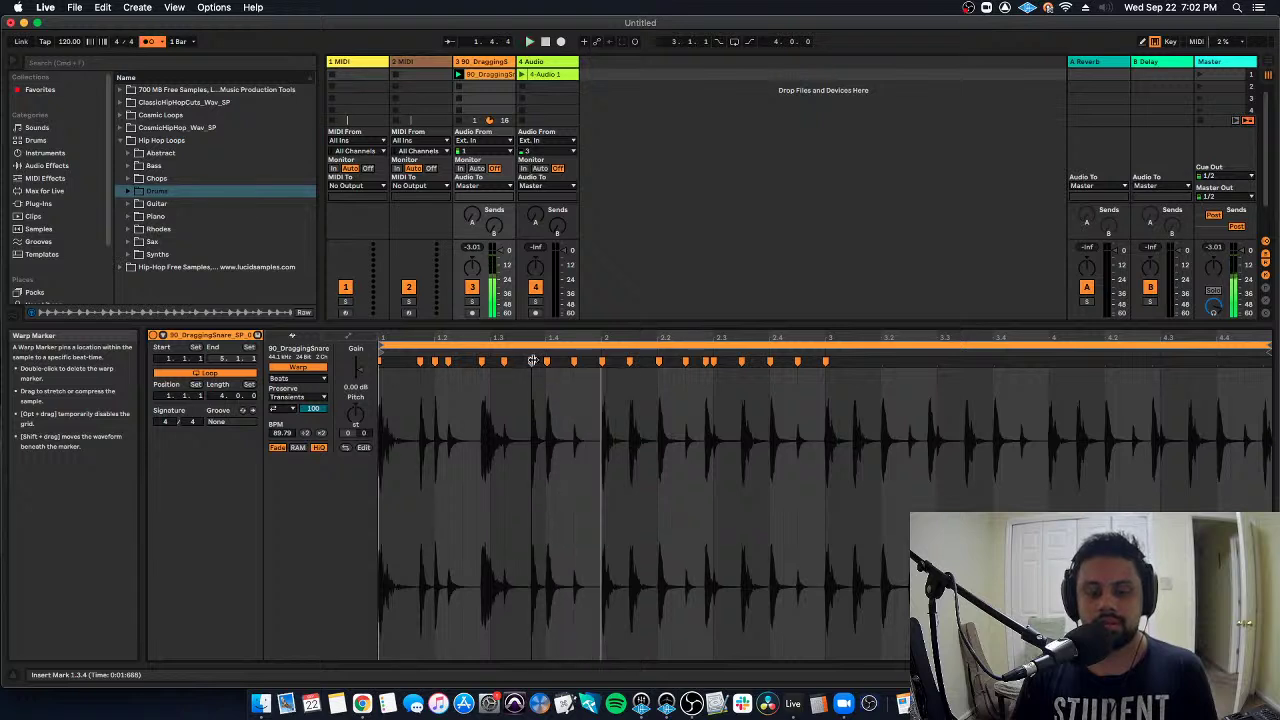
{"action": "key", "text": "super+z"}
{"action": "key", "text": "super+z"}
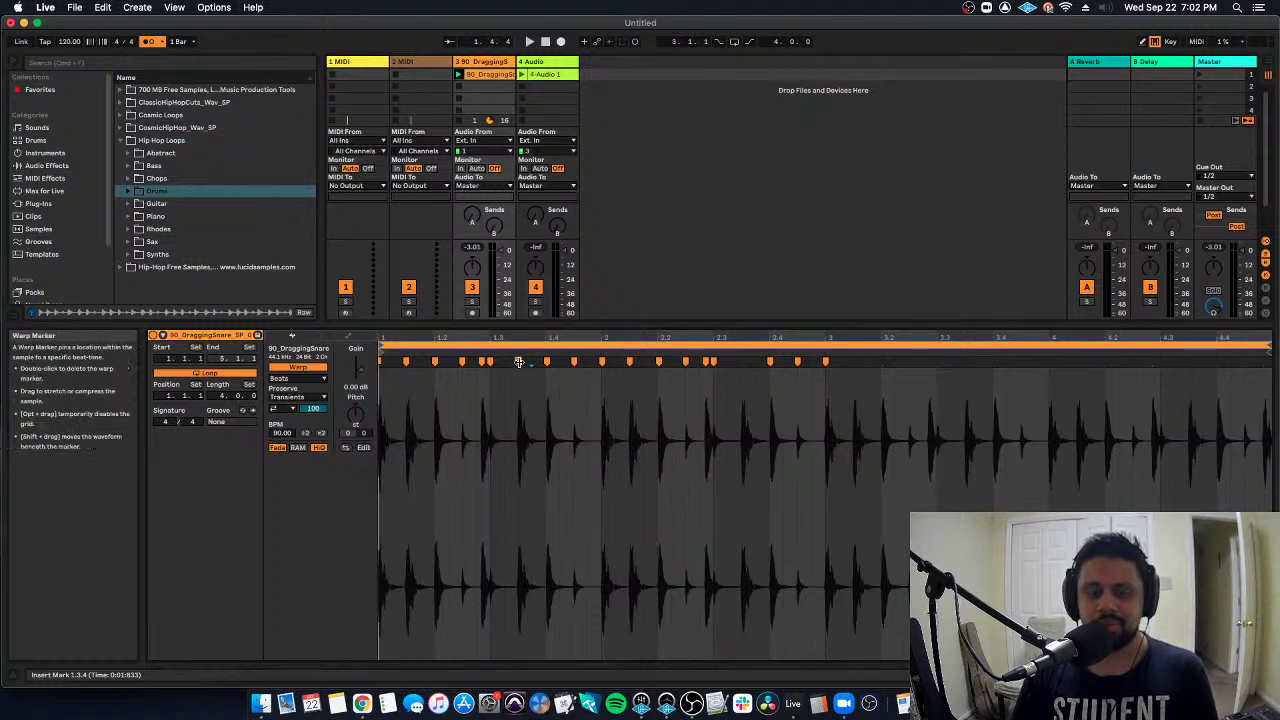
Move several warp markers between beat 1.4 and bar 3 off their original positions and play the altered drum loop.
{"action": "left_click_drag", "start_coordinate": [574, 361], "coordinate": [643, 362]}
{"action": "key", "text": "space"}
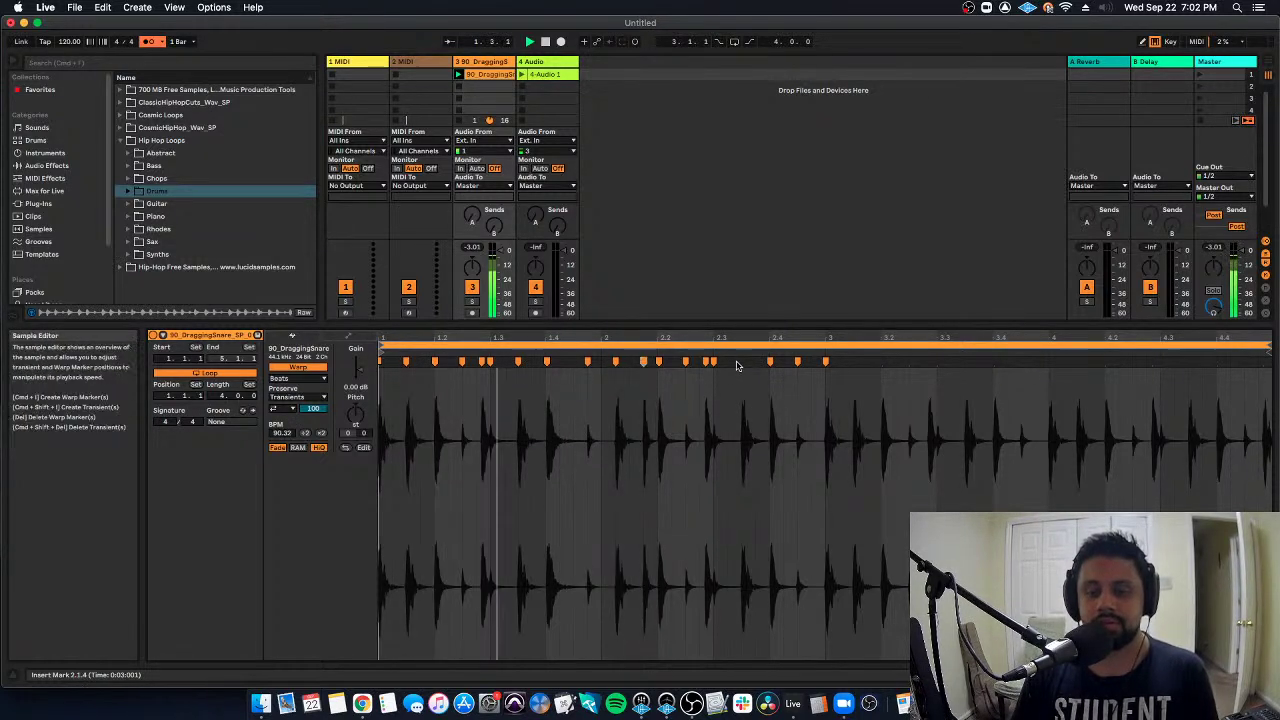
{"action": "left_click_drag", "start_coordinate": [770, 362], "coordinate": [741, 362]}
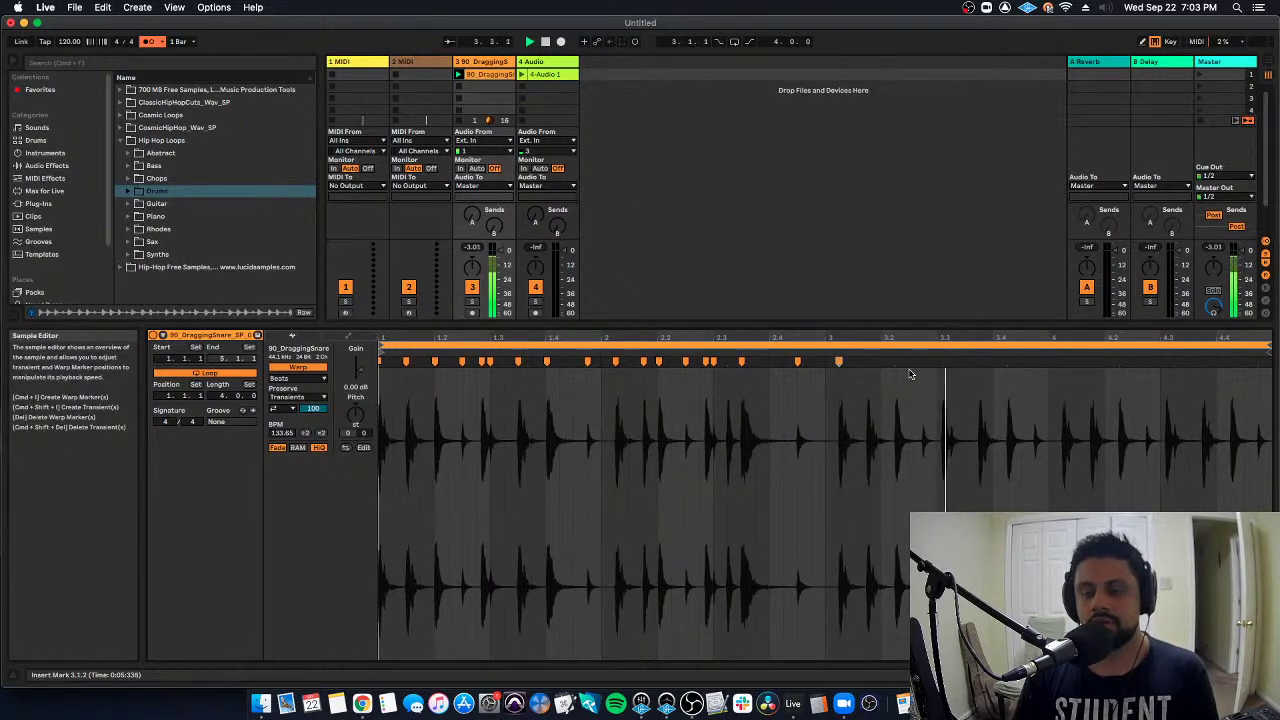
{"action": "key", "text": "space"}
Undo all the warp marker moves and additions on the drum loop, back to the 70 BPM project tempo.
{"action": "key", "text": "super+z"}
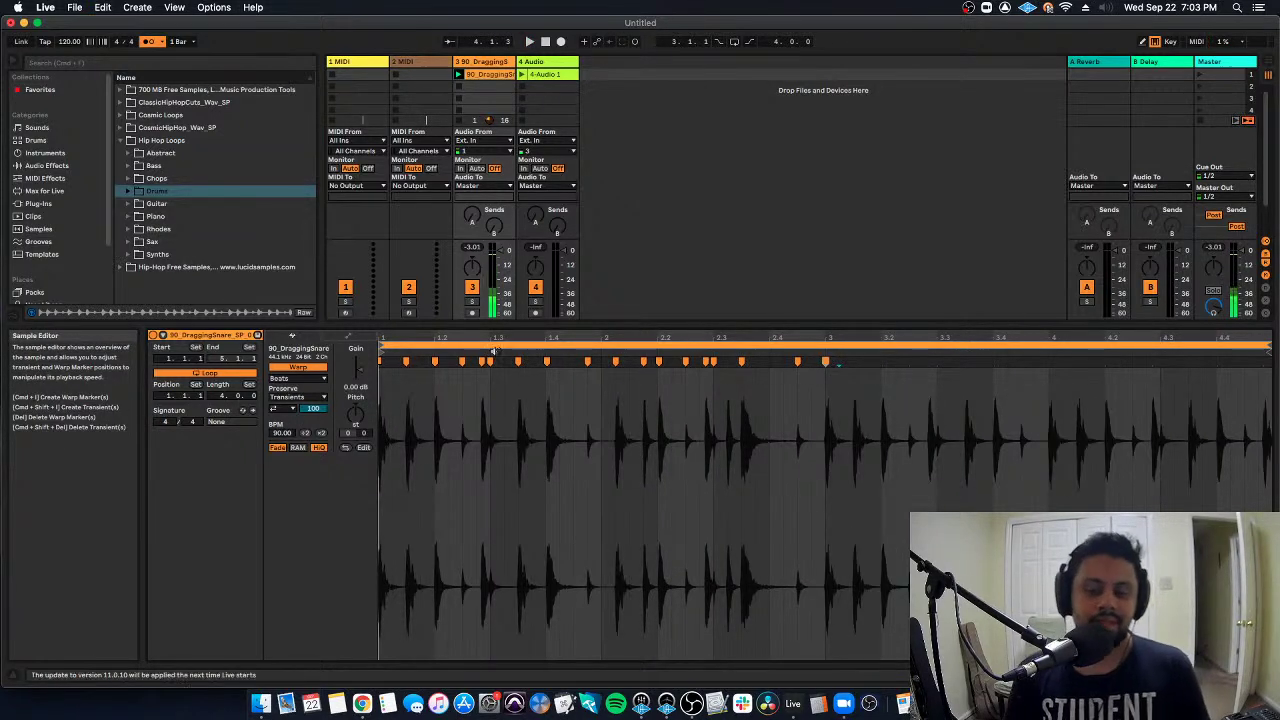
{"action": "key", "text": "super+z"}
{"action": "key", "text": "super+z"}
{"action": "key", "text": "super+z"}
{"action": "key", "text": "super+z"}
{"action": "key", "text": "super+z"}
{"action": "key", "text": "super+z"}
{"action": "key", "text": "super+z"}
{"action": "key", "text": "super+z"}
{"action": "key", "text": "super+z"}
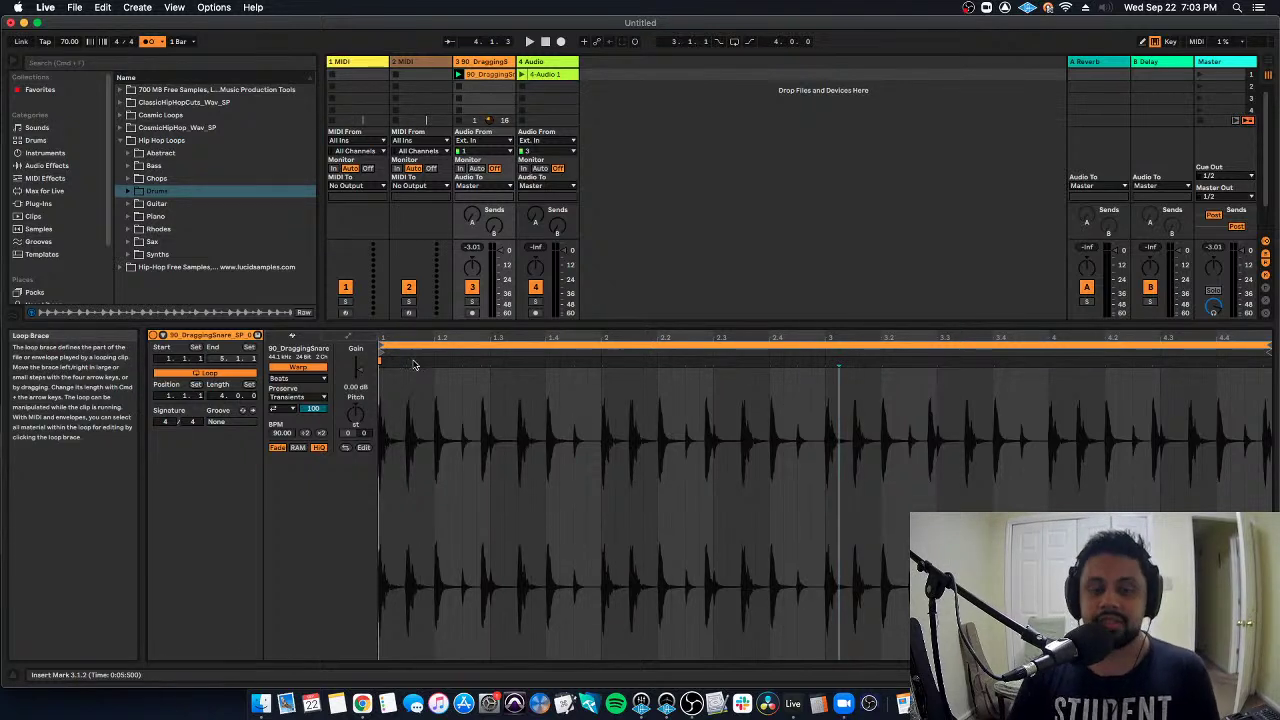
{"action": "left_click", "coordinate": [706, 402]}
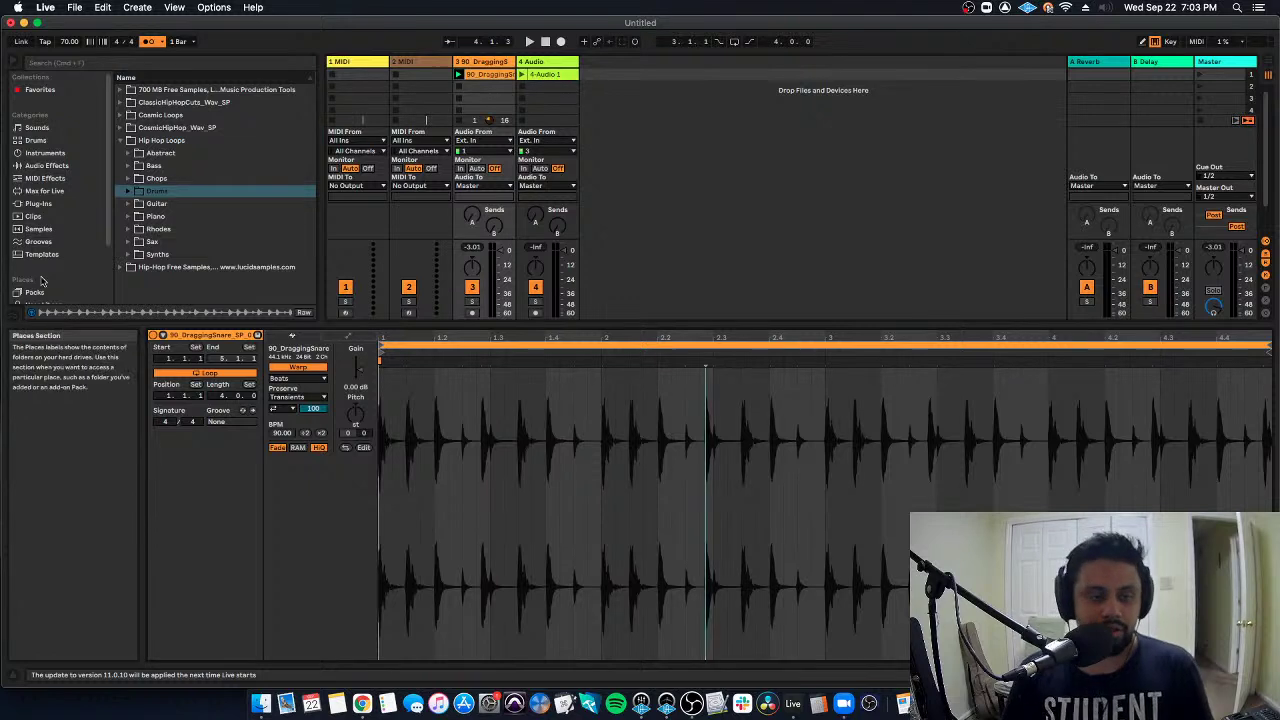
Browse the groove library down to the Swing 8ths and Swing 16ths grooves.
{"action": "scroll", "coordinate": [55, 286], "scroll_direction": "down", "scroll_amount": 3}
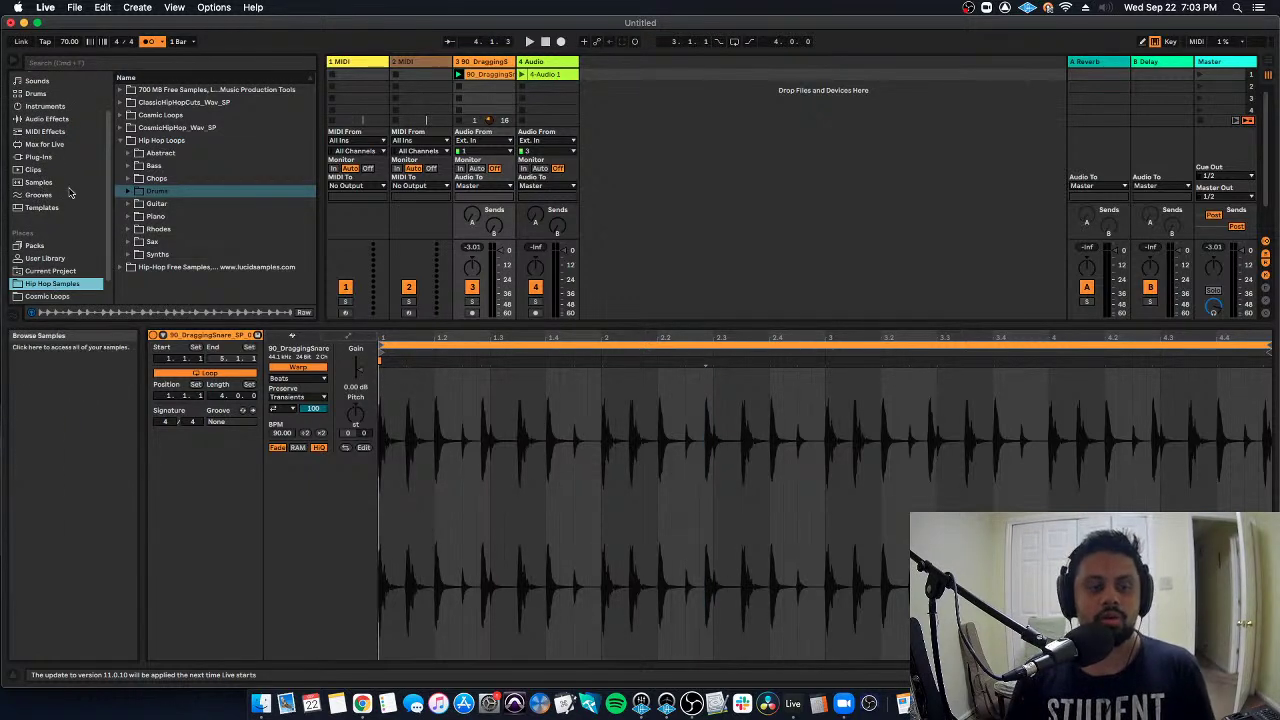
{"action": "left_click", "coordinate": [40, 195]}
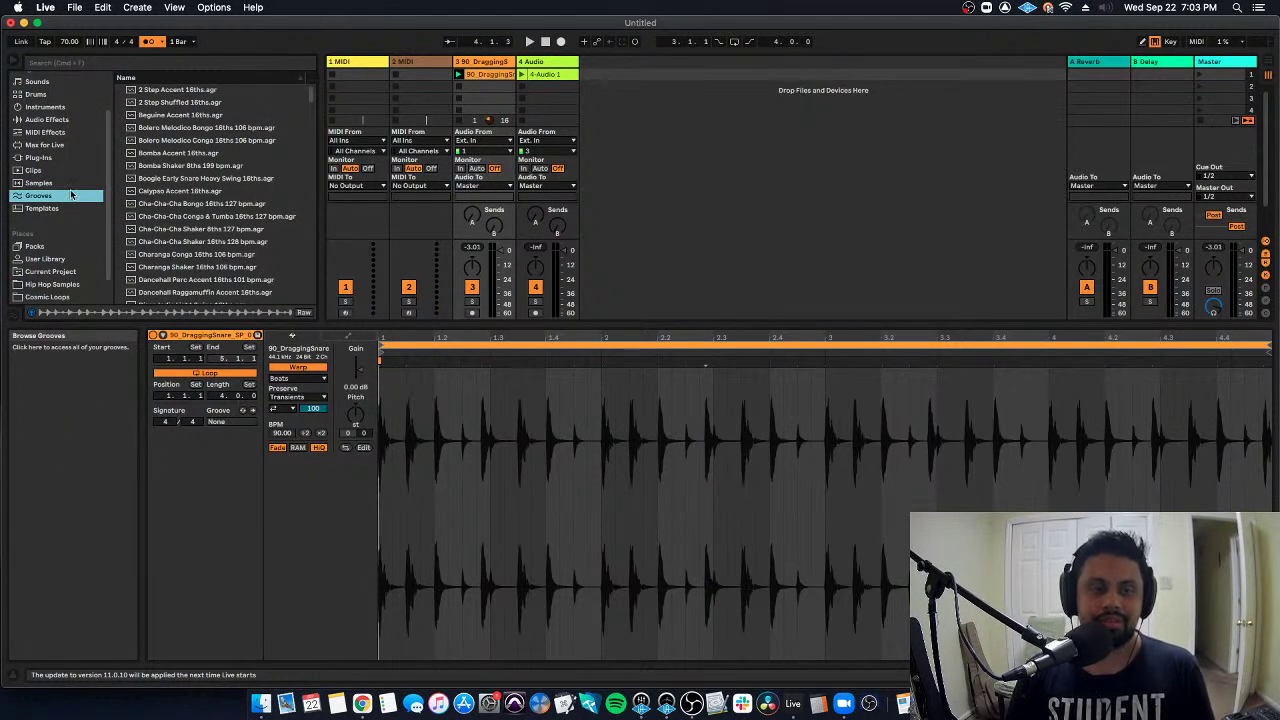
{"action": "scroll", "coordinate": [201, 256], "scroll_direction": "down", "scroll_amount": 15}
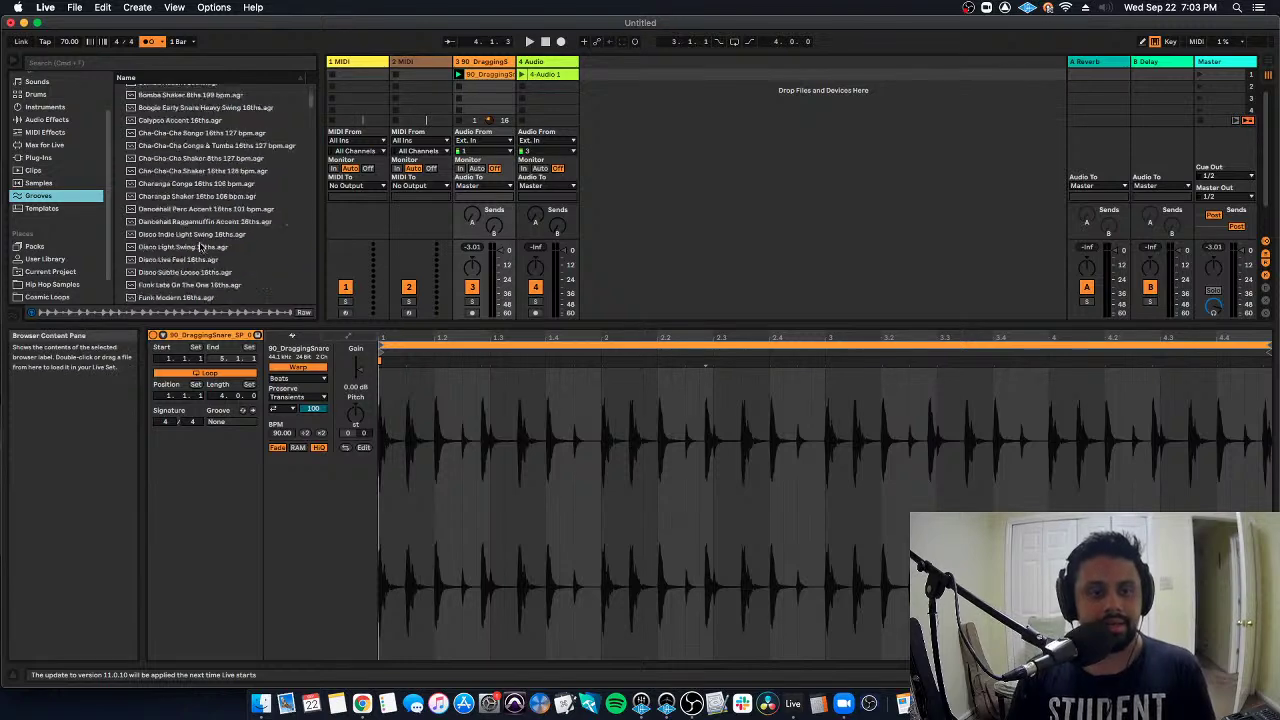
{"action": "scroll", "coordinate": [201, 256], "scroll_direction": "down", "scroll_amount": 15}
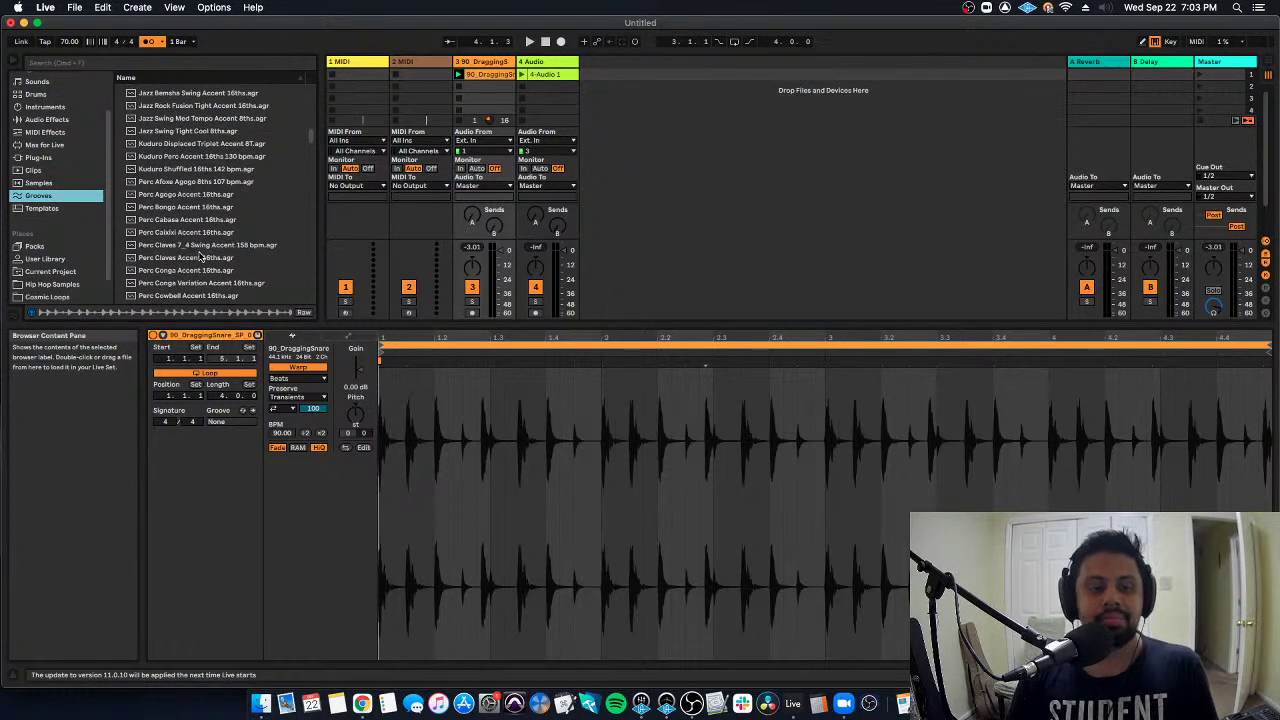
{"action": "scroll", "coordinate": [199, 256], "scroll_direction": "down", "scroll_amount": 6}
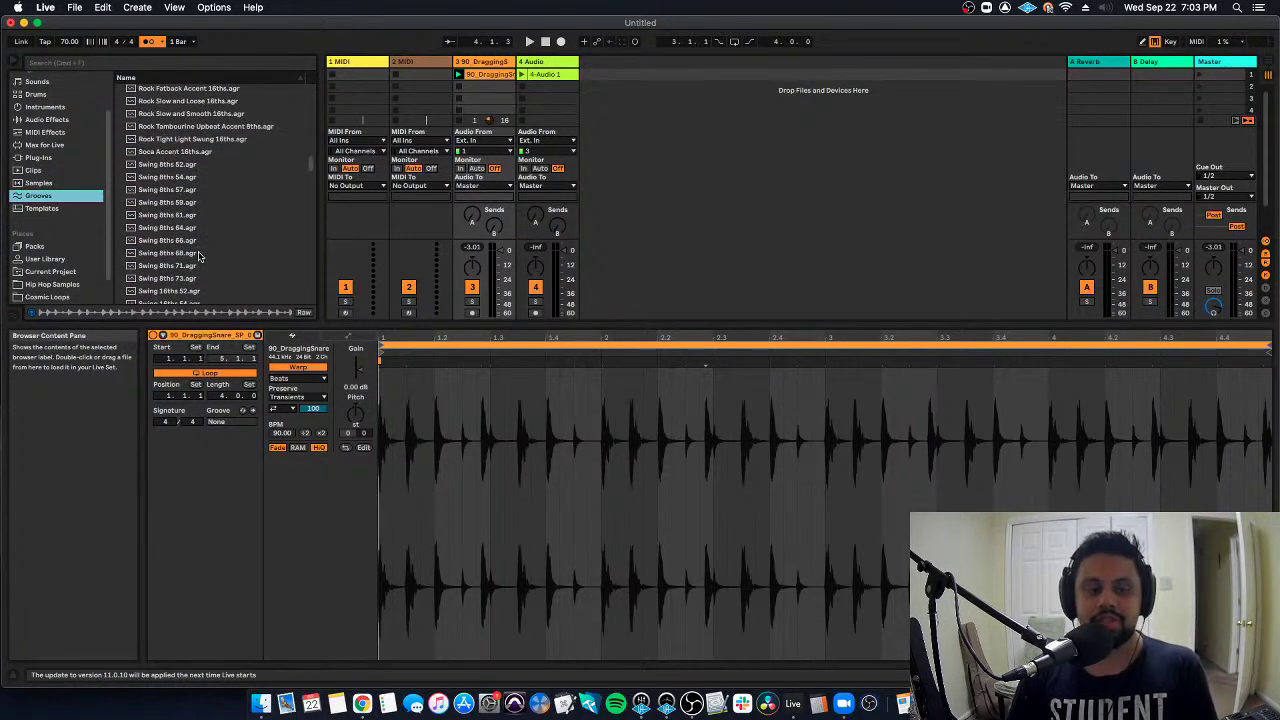
Preview several Swing 16ths grooves, including 57, 61 and 66, and load Swing 16ths 66 into the groove pool.
{"action": "left_click", "coordinate": [212, 275]}
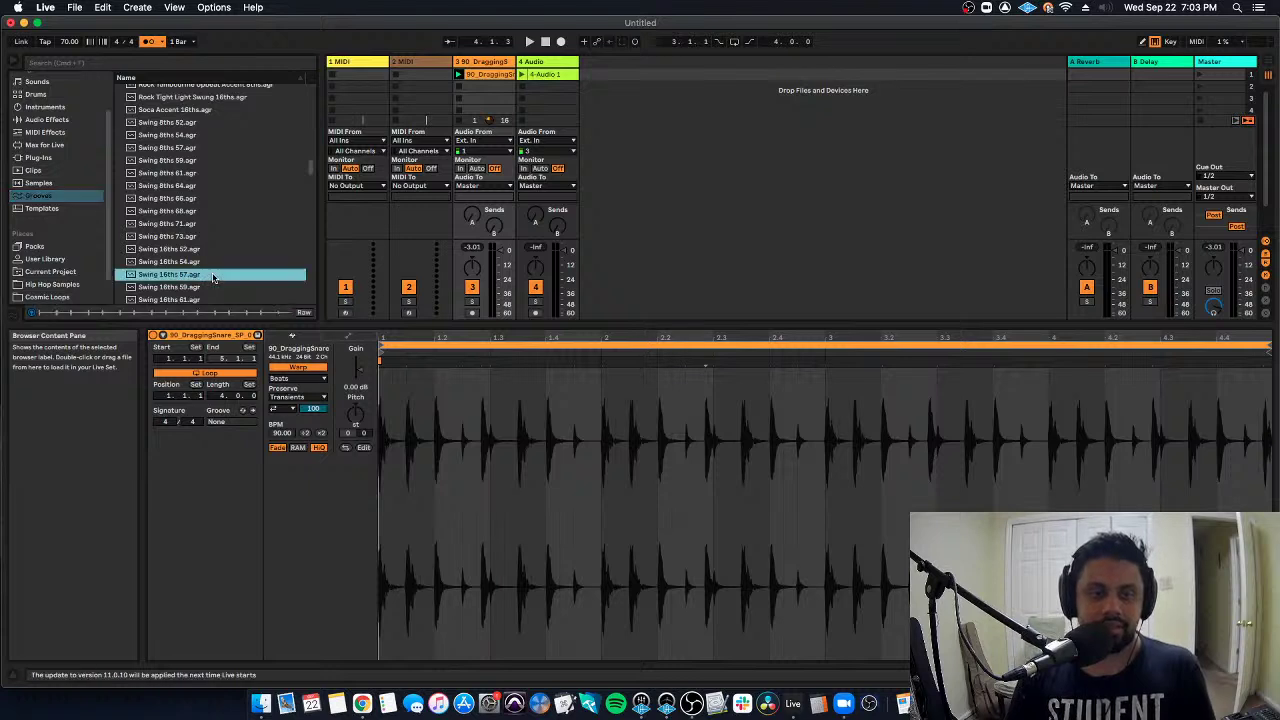
{"action": "scroll", "coordinate": [213, 276], "scroll_direction": "down", "scroll_amount": 1}
{"action": "left_click", "coordinate": [224, 289]}
{"action": "scroll", "coordinate": [224, 289], "scroll_direction": "up", "scroll_amount": 1}
{"action": "scroll", "coordinate": [224, 287], "scroll_direction": "down", "scroll_amount": 3}
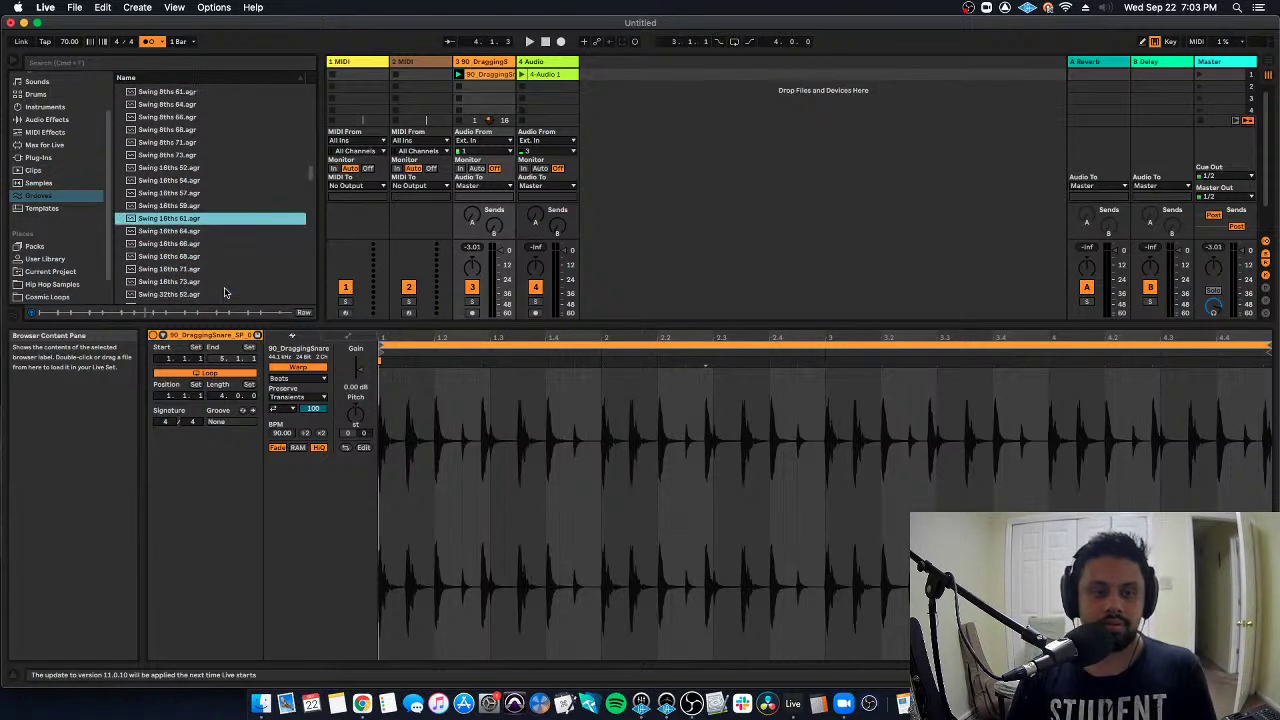
{"action": "left_click", "coordinate": [220, 245]}
{"action": "scroll", "coordinate": [192, 247], "scroll_direction": "up", "scroll_amount": 1}
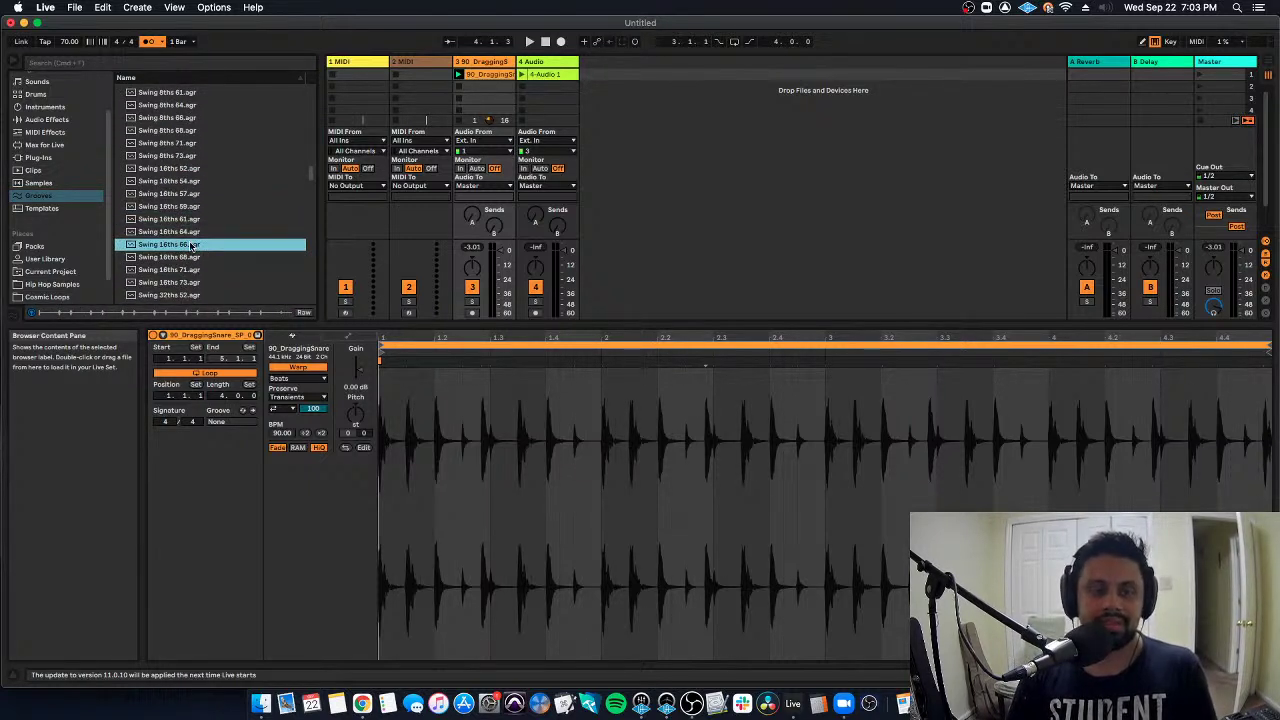
{"action": "double_click", "coordinate": [190, 245]}
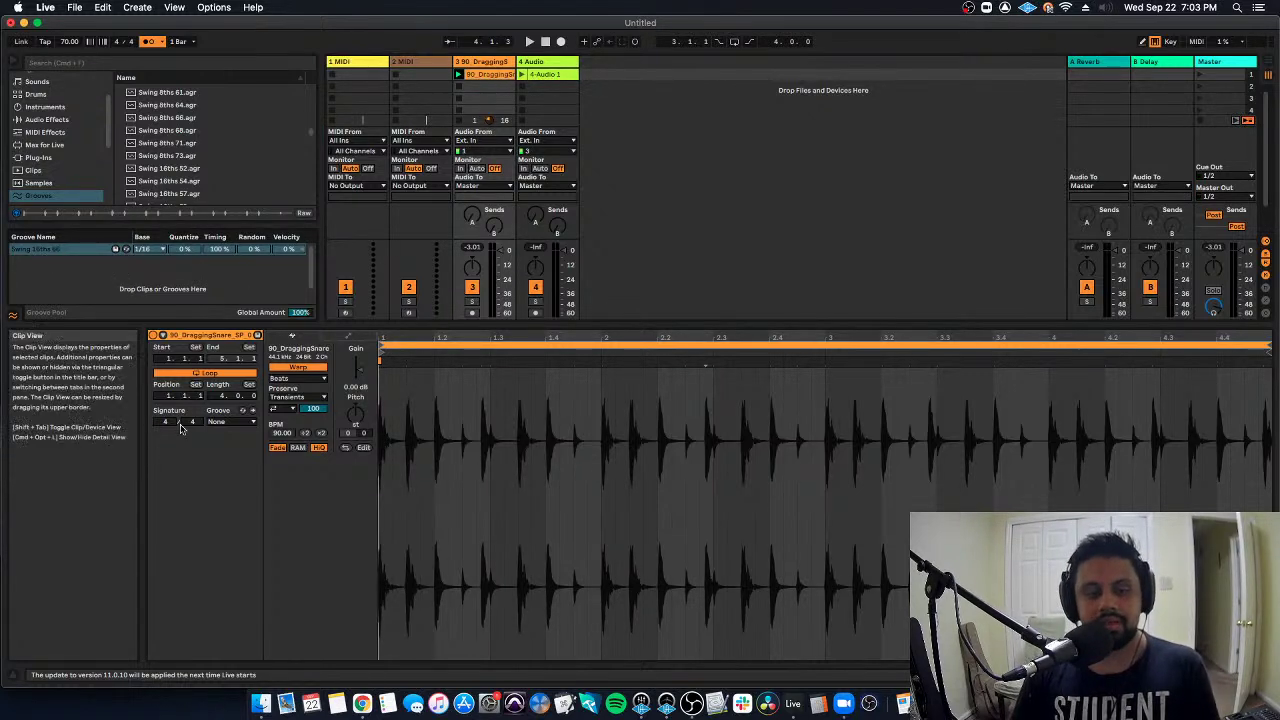
Apply the Swing 16ths 66 groove to the drum loop and play it.
{"action": "left_click", "coordinate": [240, 423]}
{"action": "left_click", "coordinate": [240, 441]}
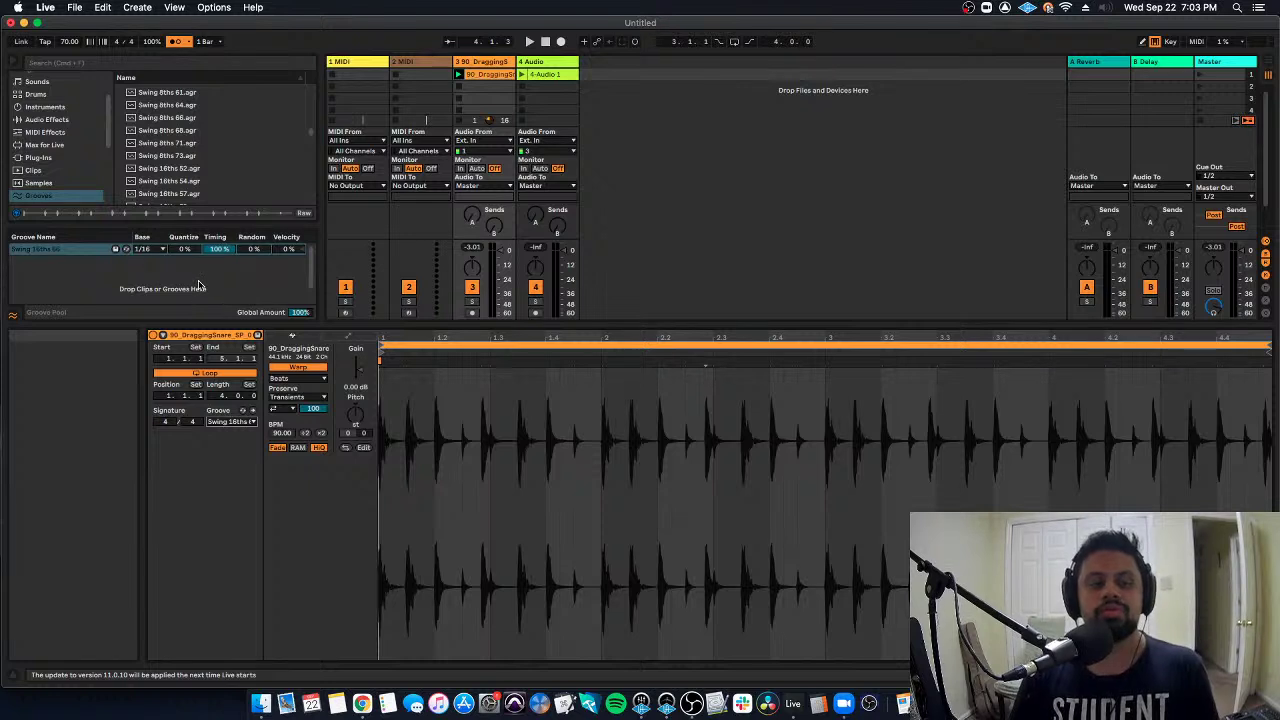
{"action": "key", "text": "space"}
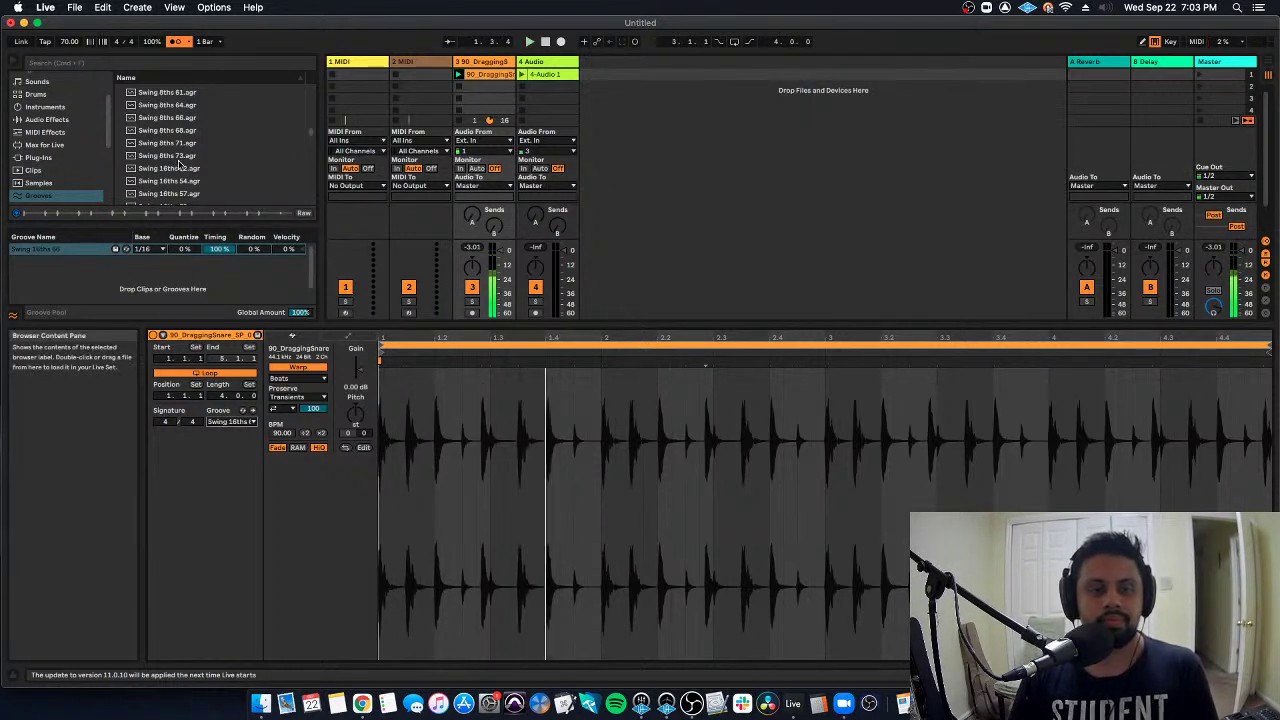
Load the Swing 8ths 68 groove into the groove pool, assign it to the drum loop and play it.
{"action": "double_click", "coordinate": [197, 131]}
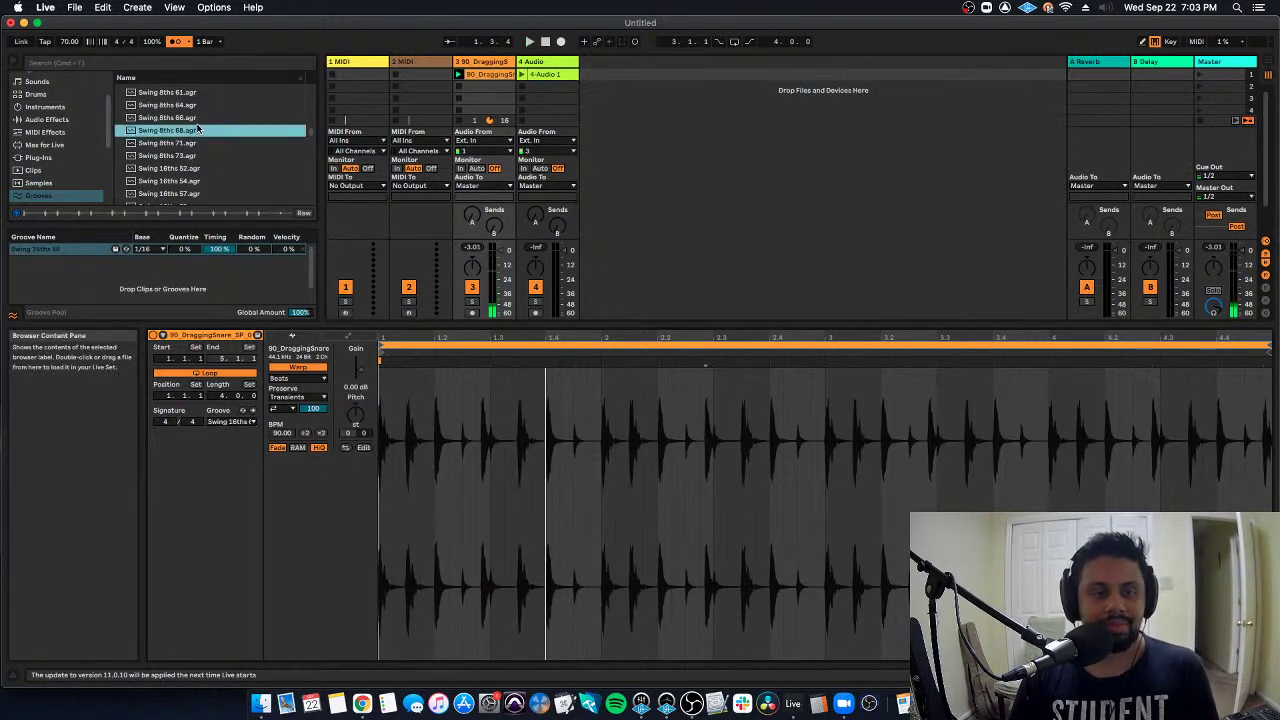
{"action": "left_click", "coordinate": [240, 421]}
{"action": "left_click", "coordinate": [255, 451]}
{"action": "key", "text": "space"}
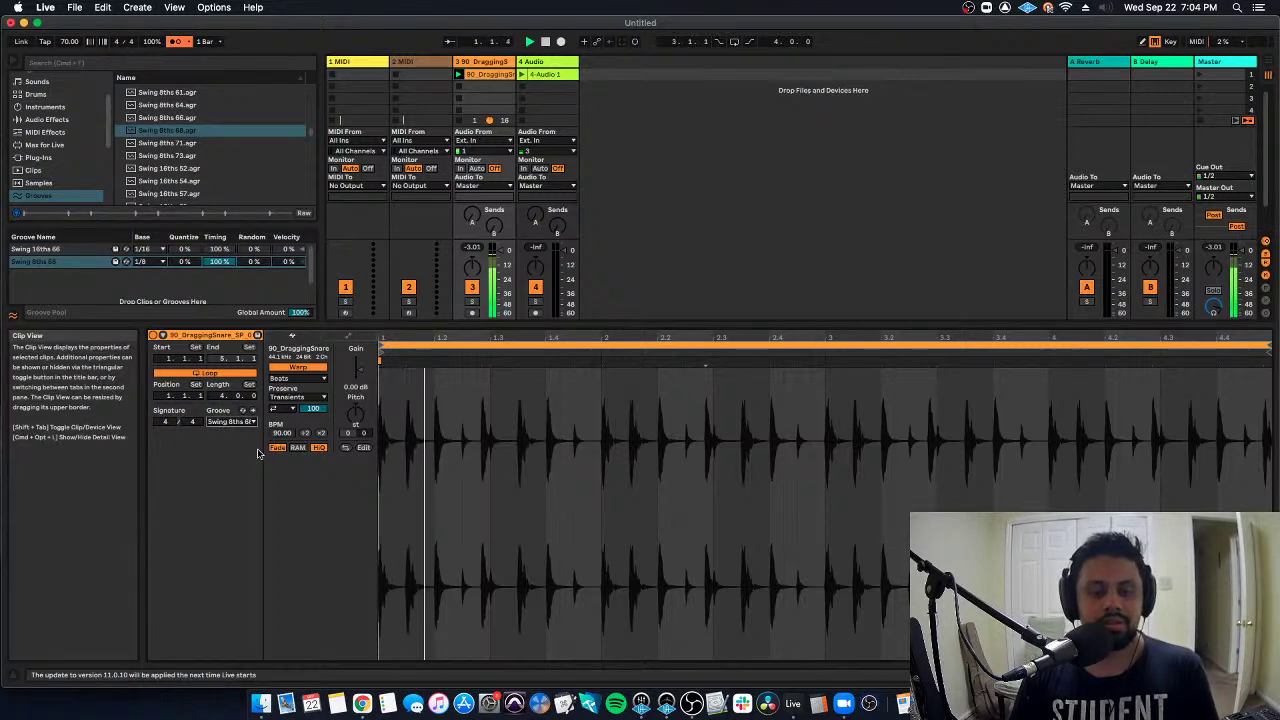
Set the project tempo to 120 BPM and compare the drum loop without a groove and with Swing 8ths 68, ending playback on Swing 8ths 68.
{"action": "double_click", "coordinate": [69, 41]}
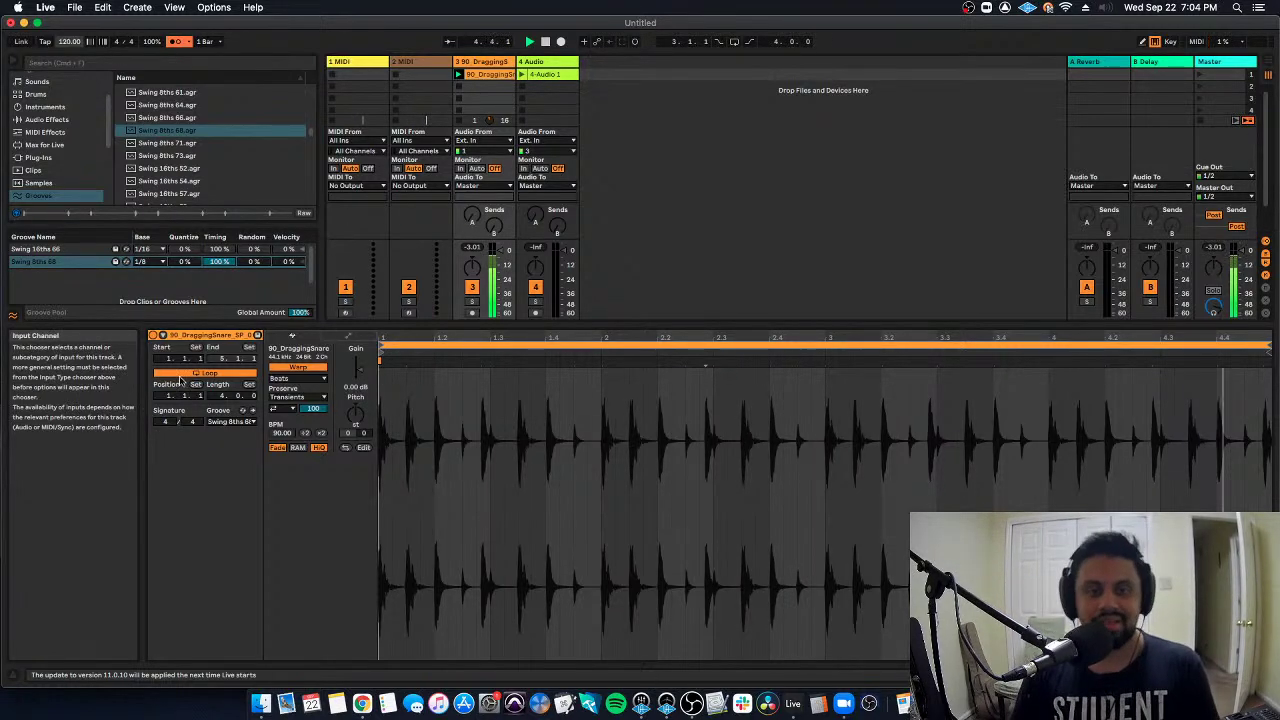
{"action": "left_click", "coordinate": [232, 421]}
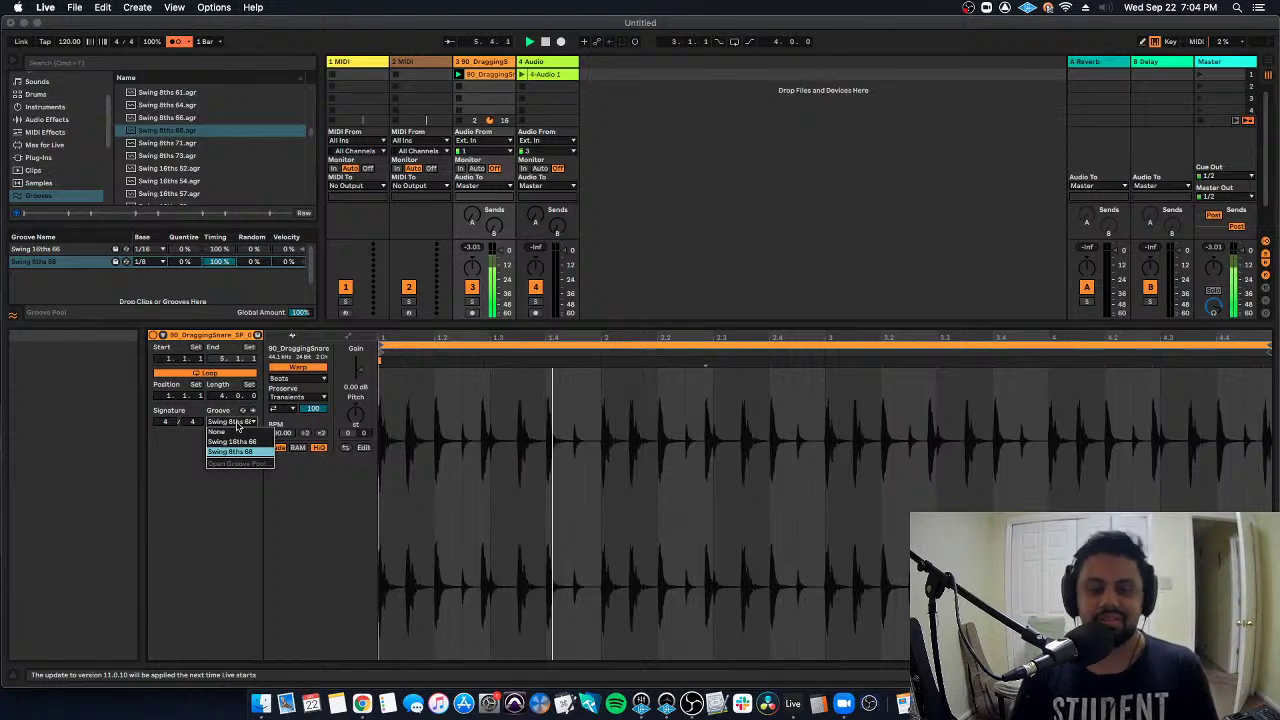
{"action": "left_click", "coordinate": [239, 431]}
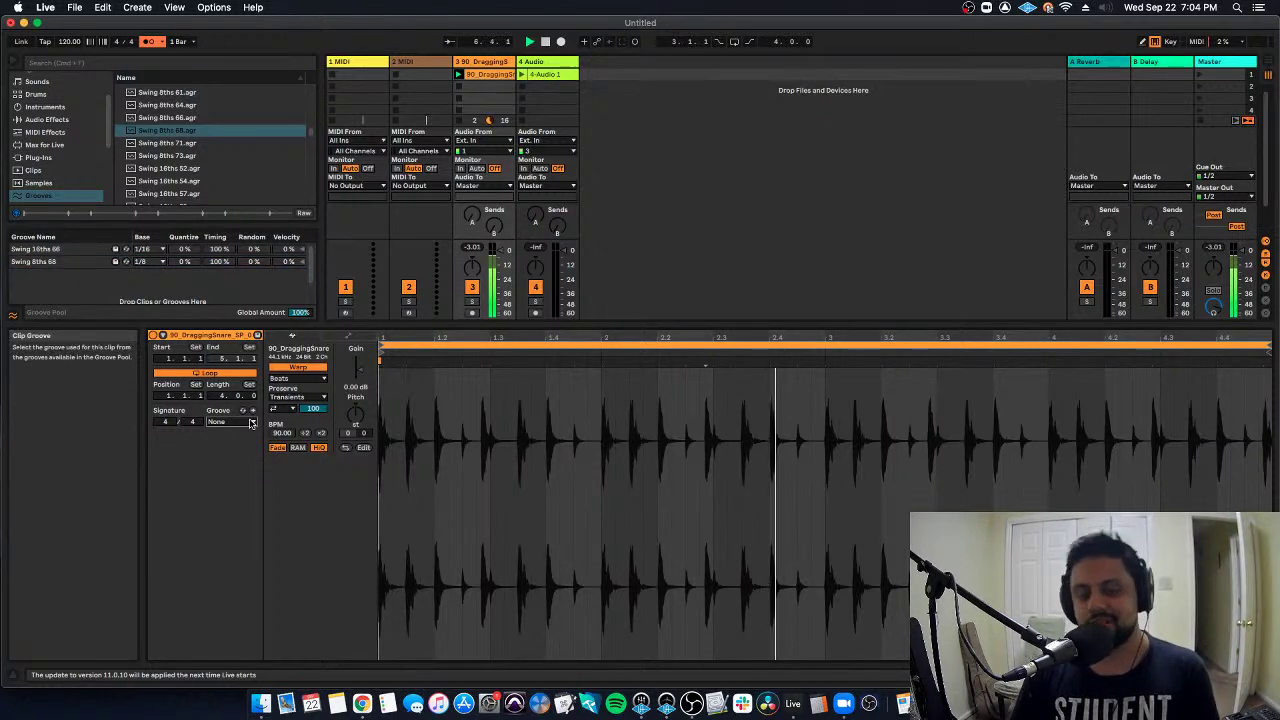
{"action": "left_click", "coordinate": [238, 422]}
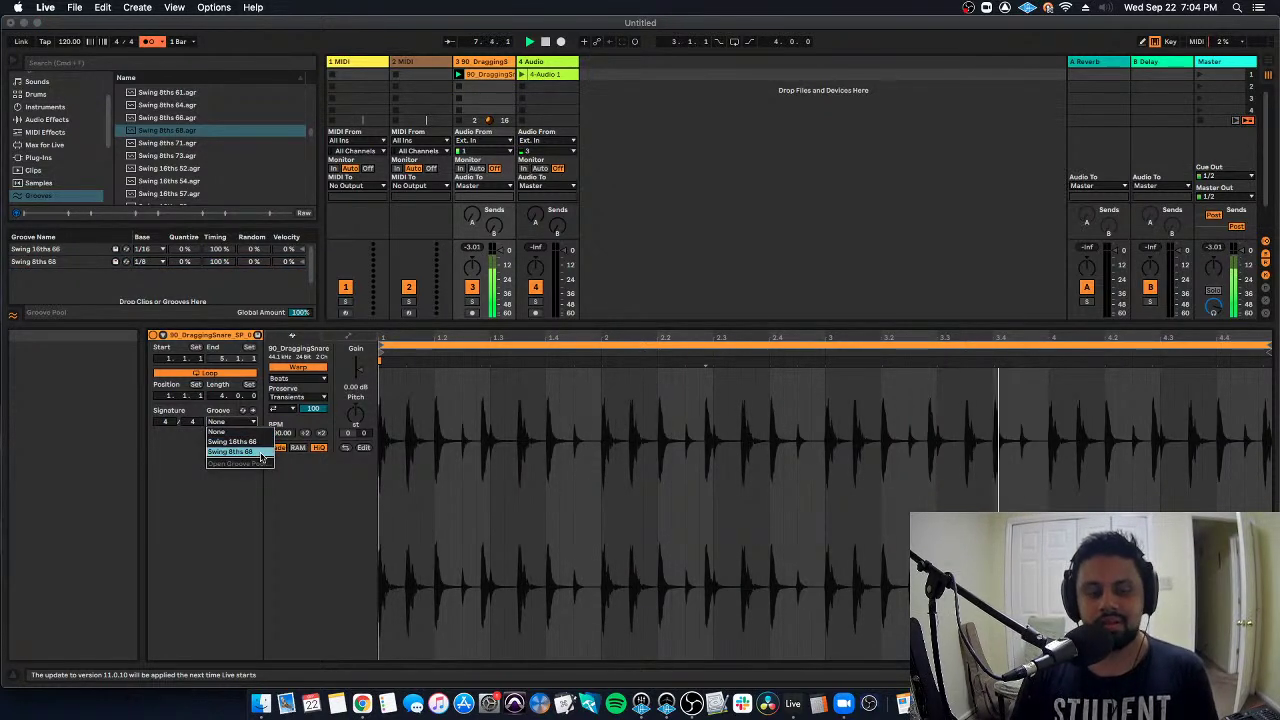
{"action": "left_click", "coordinate": [256, 451]}
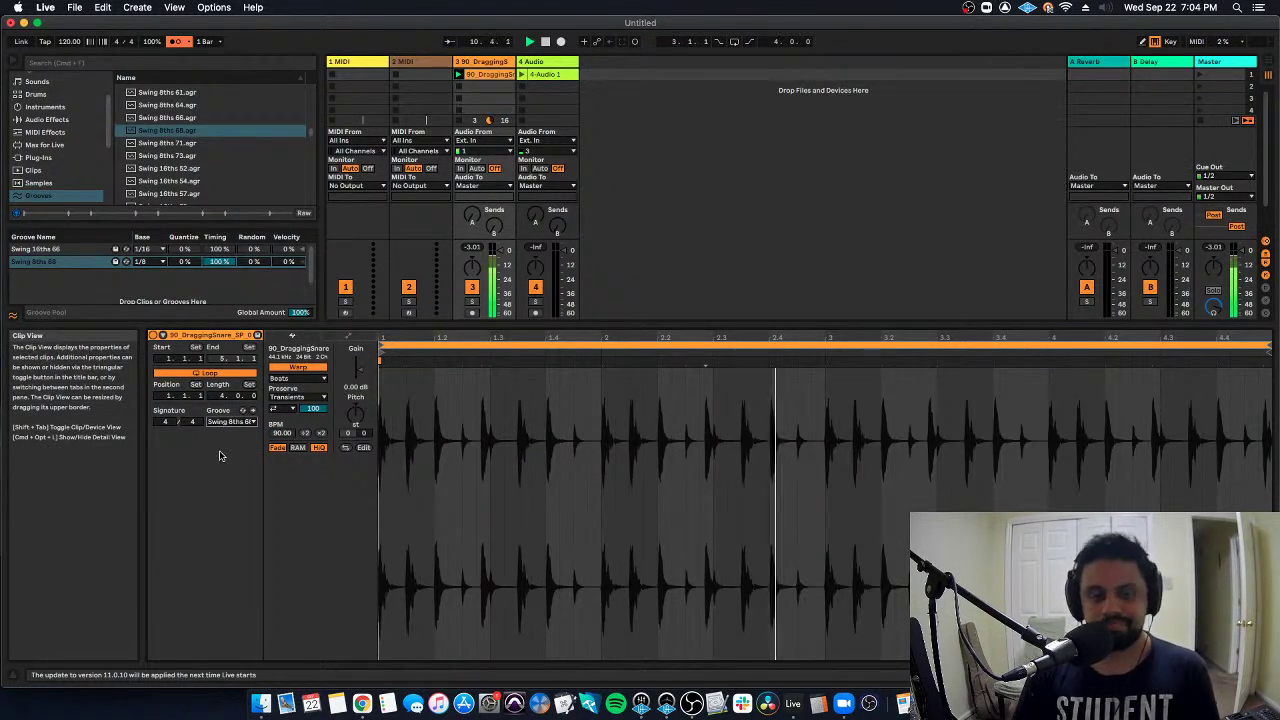
{"action": "key", "text": "space"}
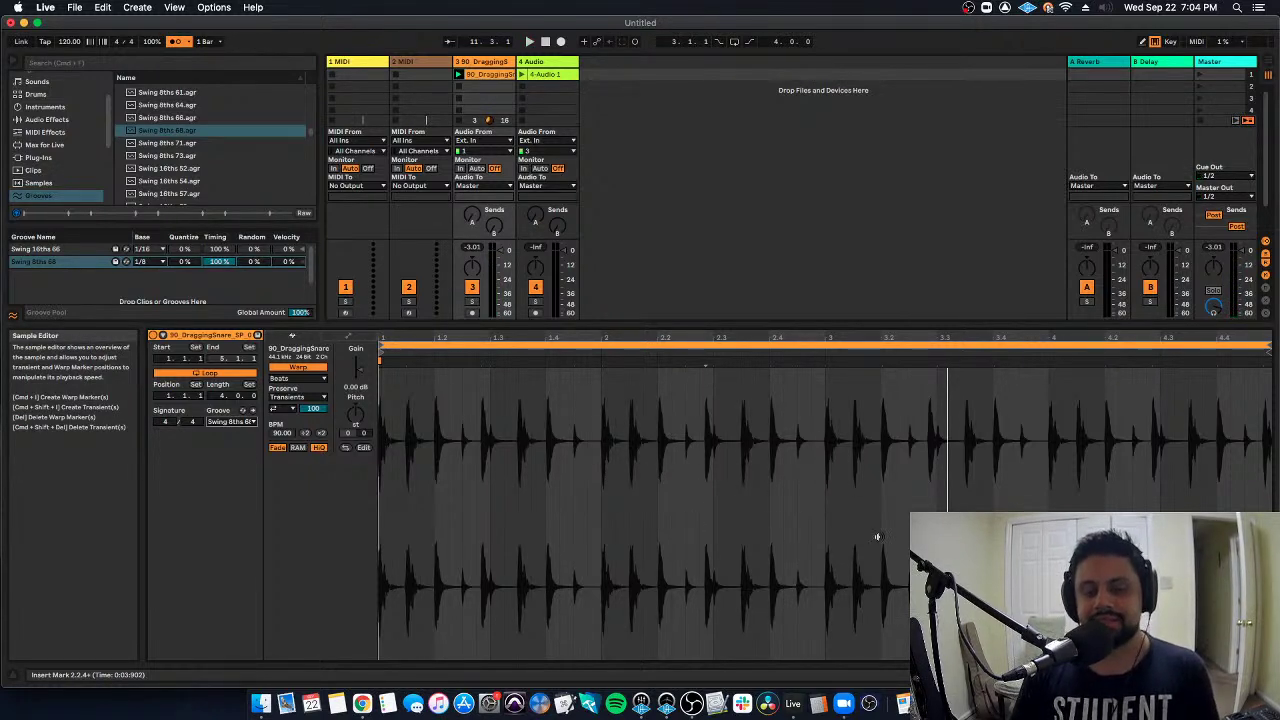
Try committing the Swing 8ths 68 groove to the drum loop as warp markers and check playback.
{"action": "left_click", "coordinate": [252, 411]}
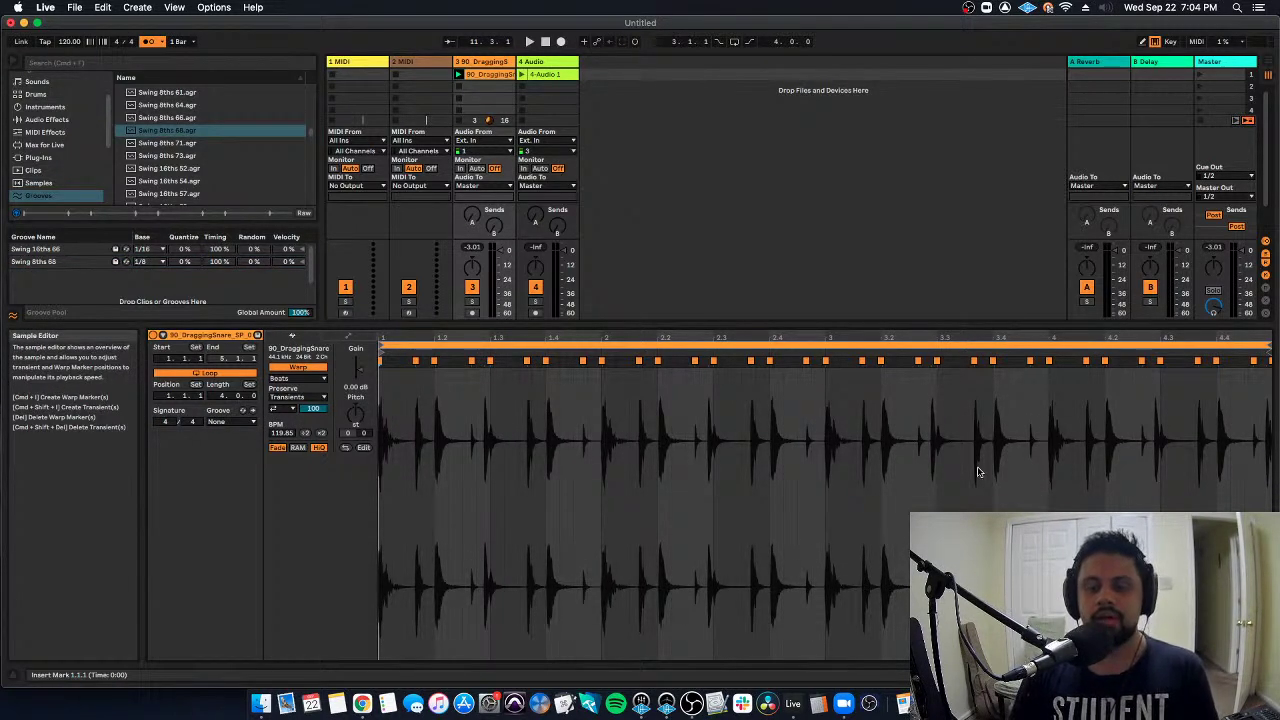
{"action": "key", "text": "space"}
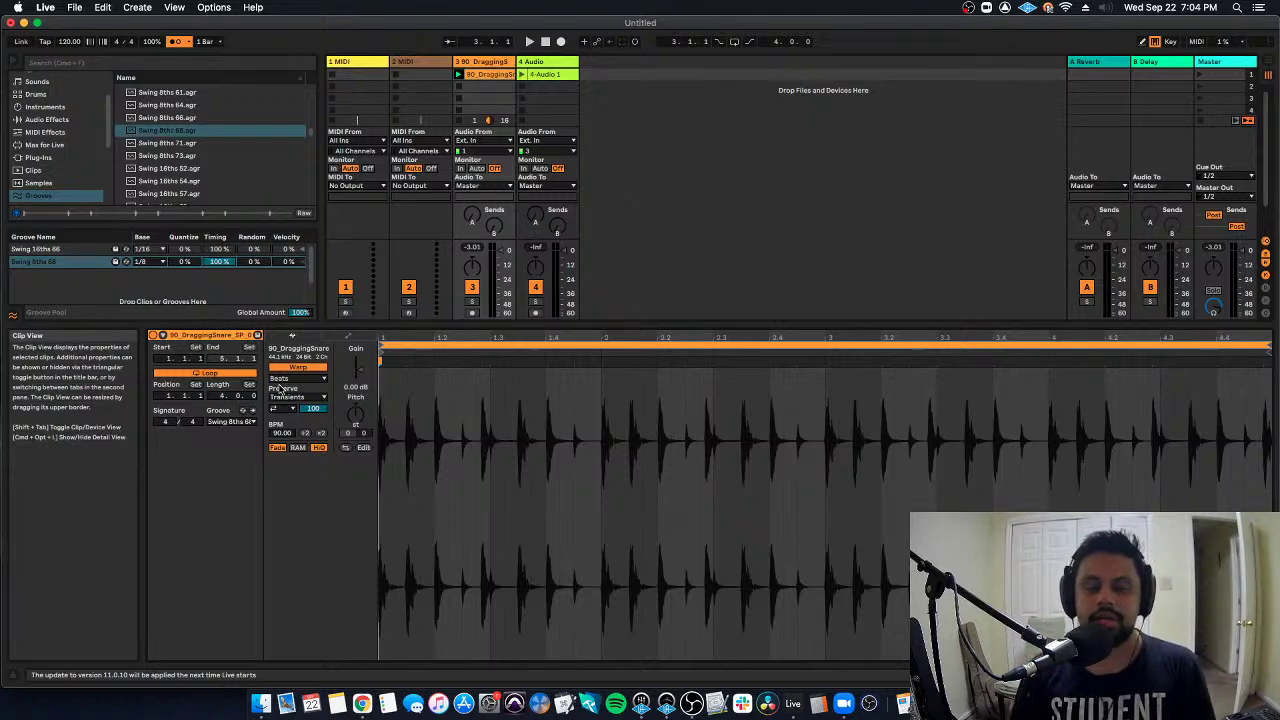
{"action": "key", "text": "super+Tab"}
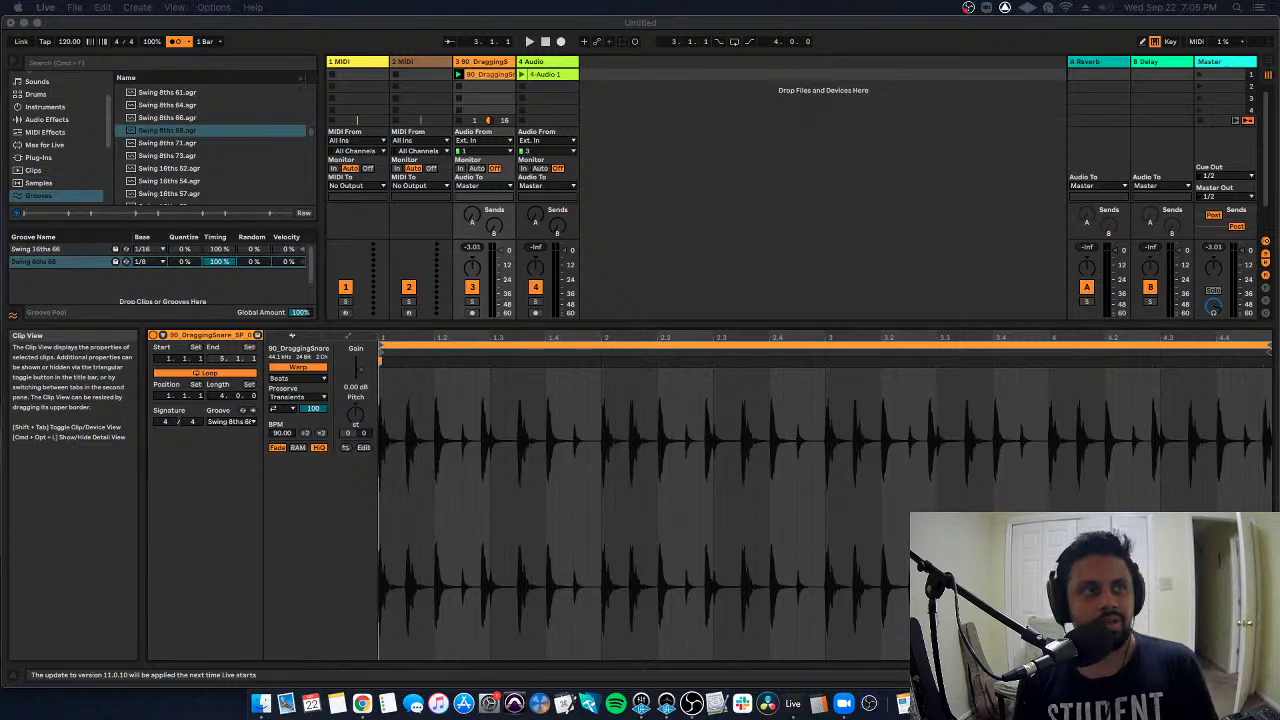
{"action": "key", "text": "super+Tab"}
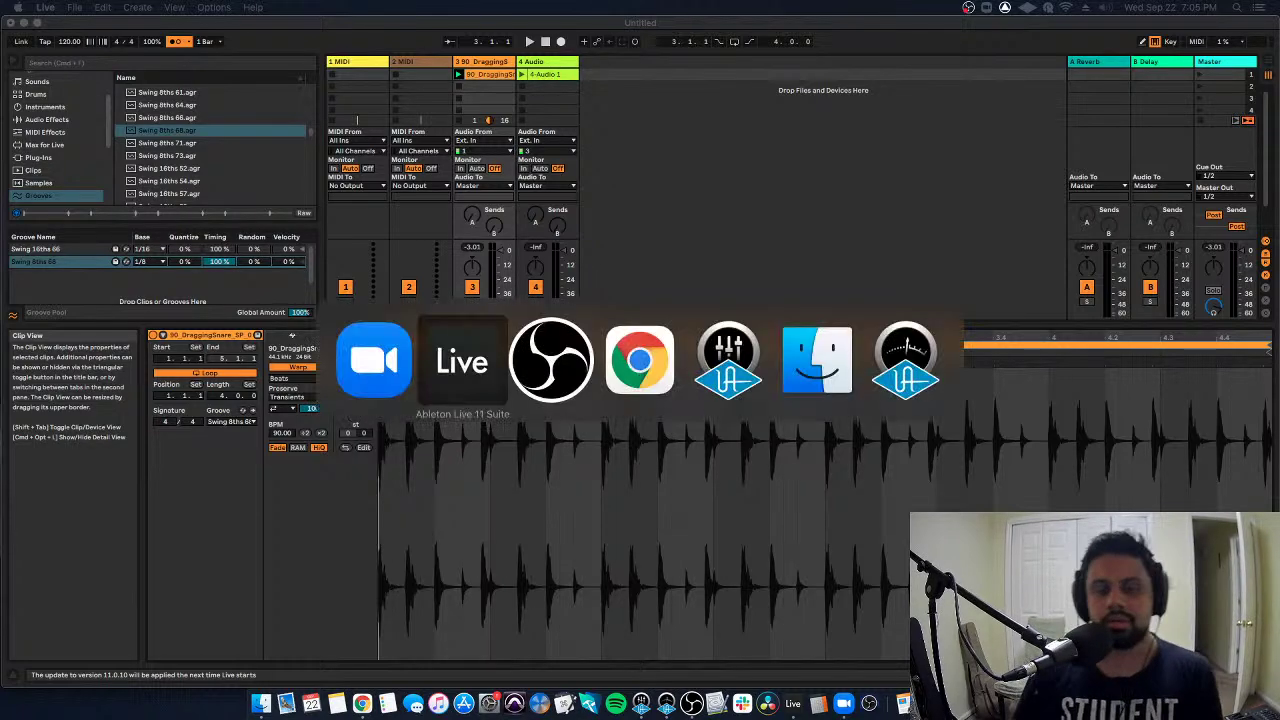
{"action": "key", "text": "super+Tab"}
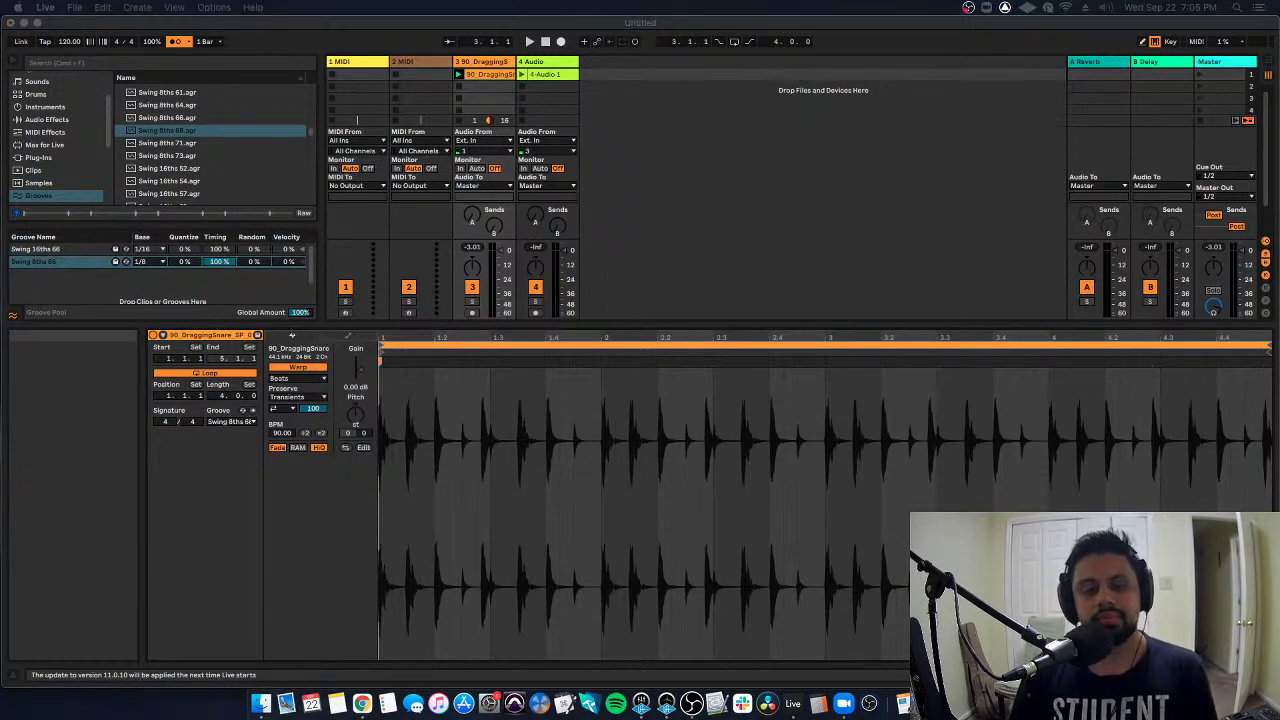
{"action": "key", "text": "super+Tab"}
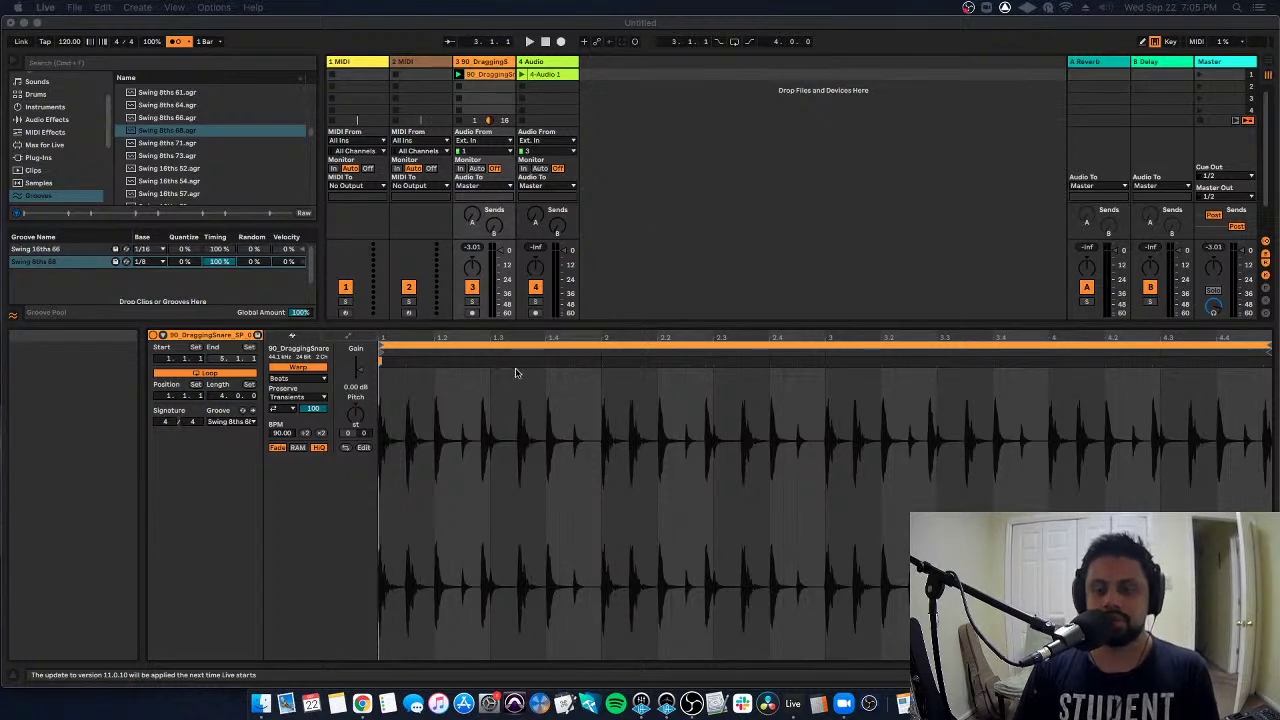
Open the recorded clip 4-Audio 1 and launch it together with the drum loop.
{"action": "left_click", "coordinate": [552, 76]}
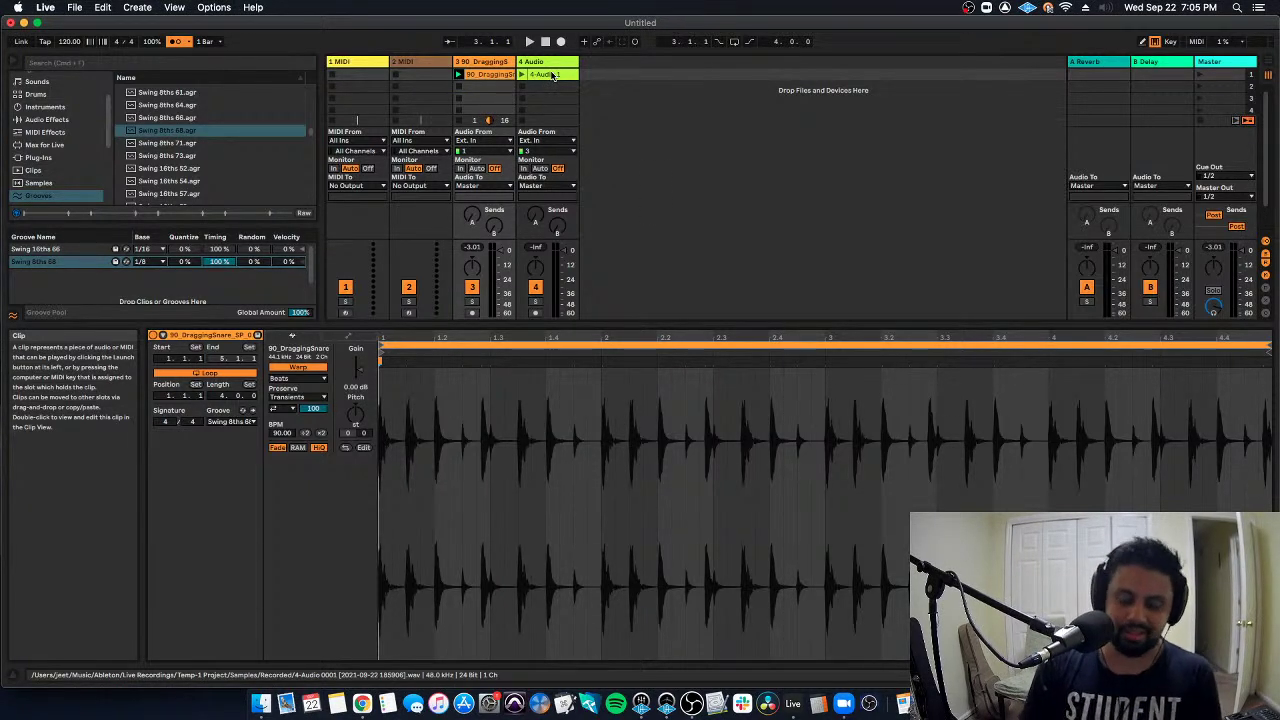
{"action": "left_click", "coordinate": [552, 76]}
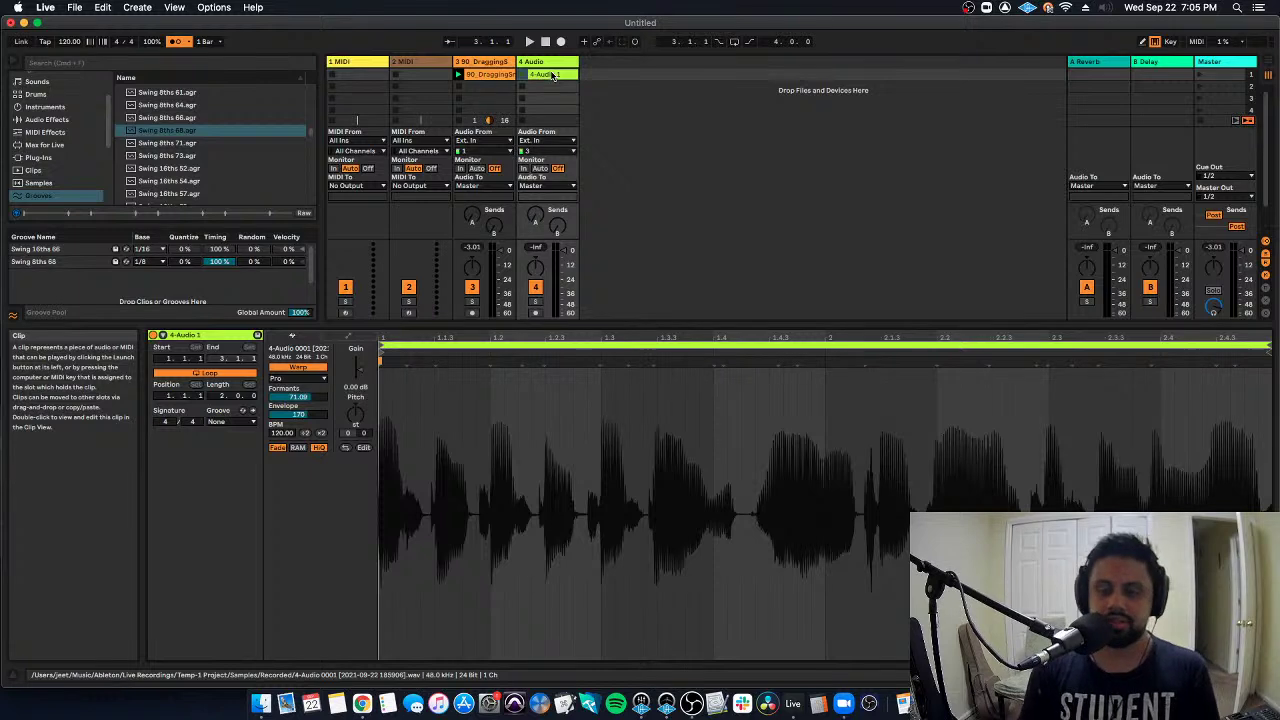
{"action": "left_click", "coordinate": [520, 76]}
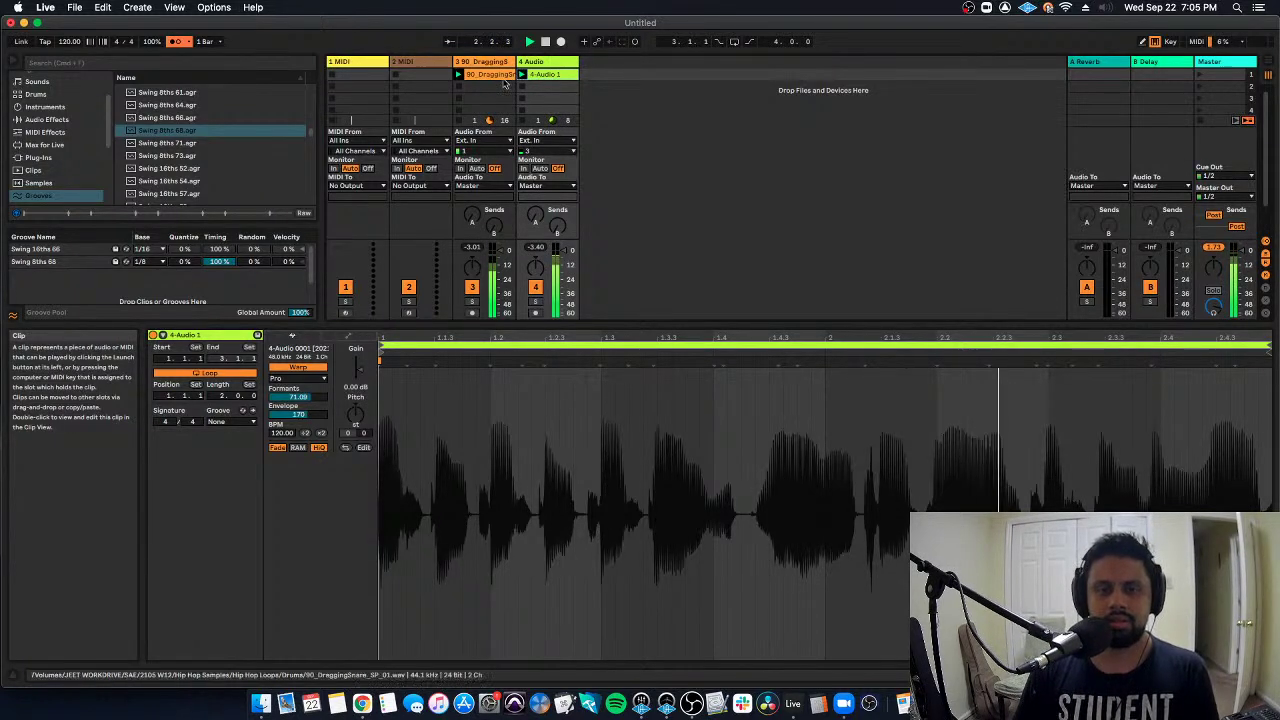
Set the drum loop's groove to None while both clips play.
{"action": "left_click", "coordinate": [490, 78]}
{"action": "left_click", "coordinate": [232, 421]}
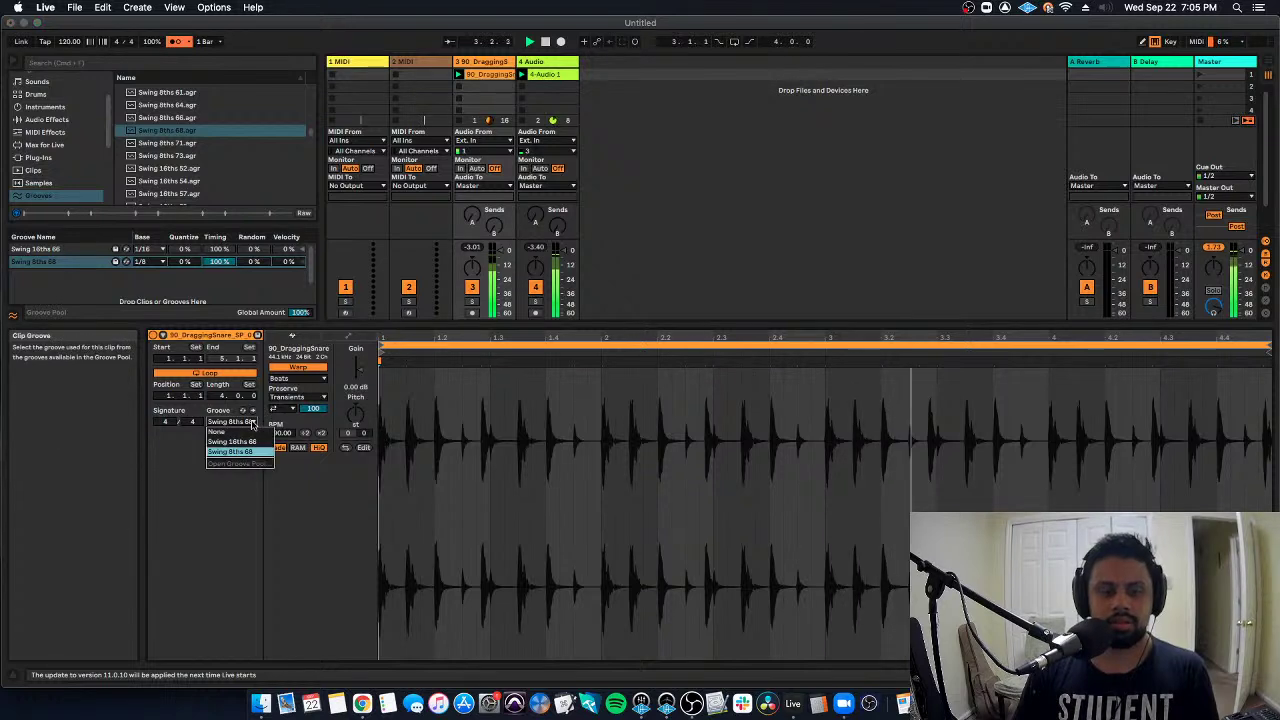
{"action": "left_click", "coordinate": [246, 432]}
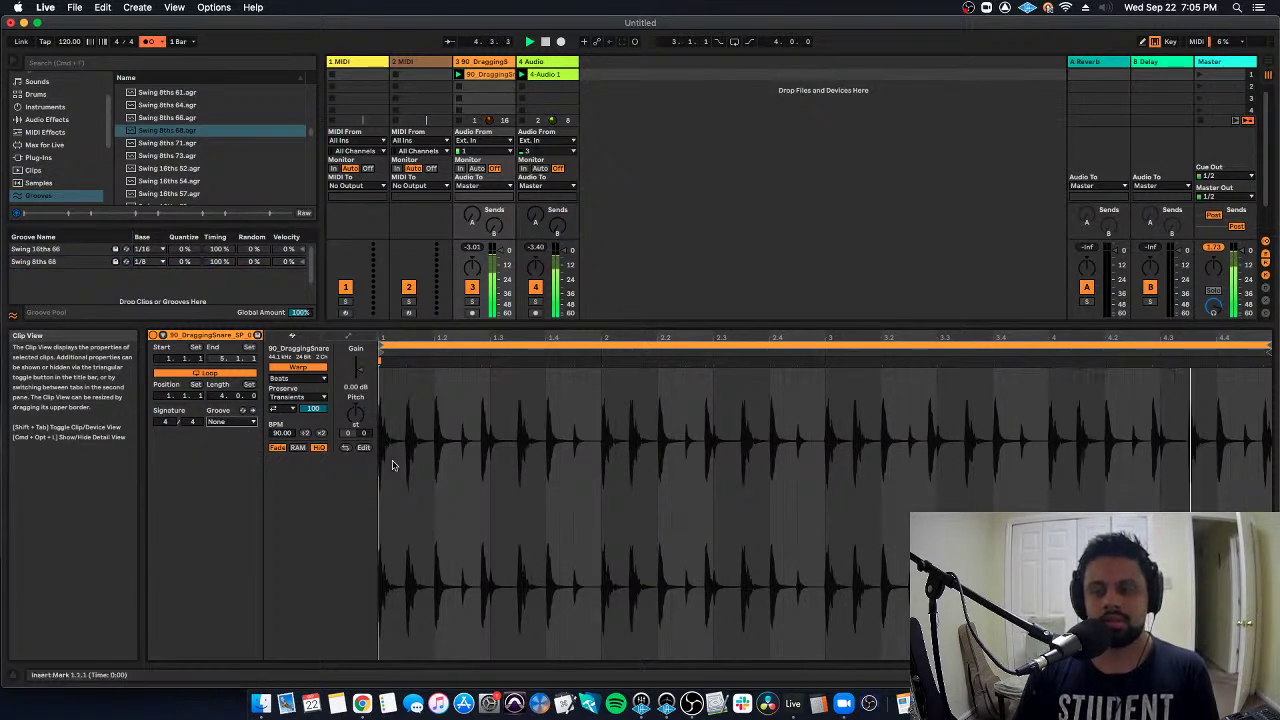
Quantize the entire recorded clip 4-Audio 1 so its transients snap to the grid.
{"action": "left_click", "coordinate": [546, 77]}
{"action": "left_click", "coordinate": [674, 497]}
{"action": "key", "text": "super+a"}
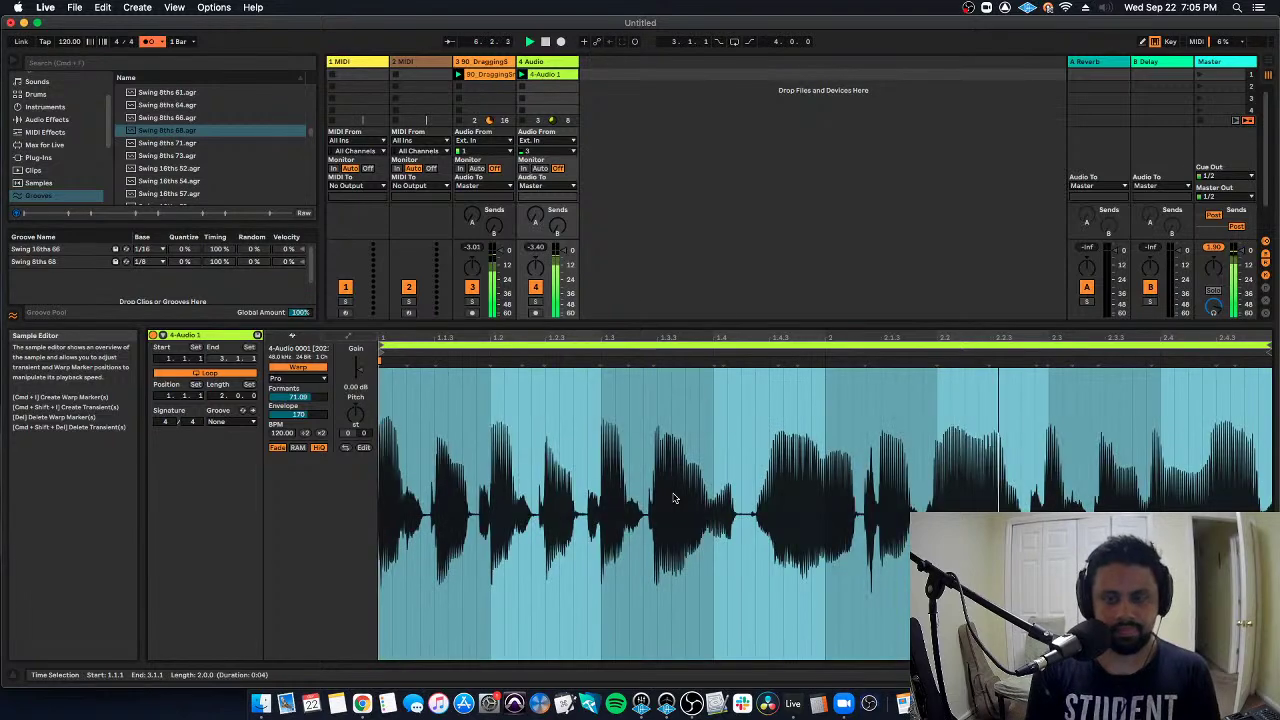
{"action": "key", "text": "super+shift+u"}
{"action": "key", "text": "Return"}
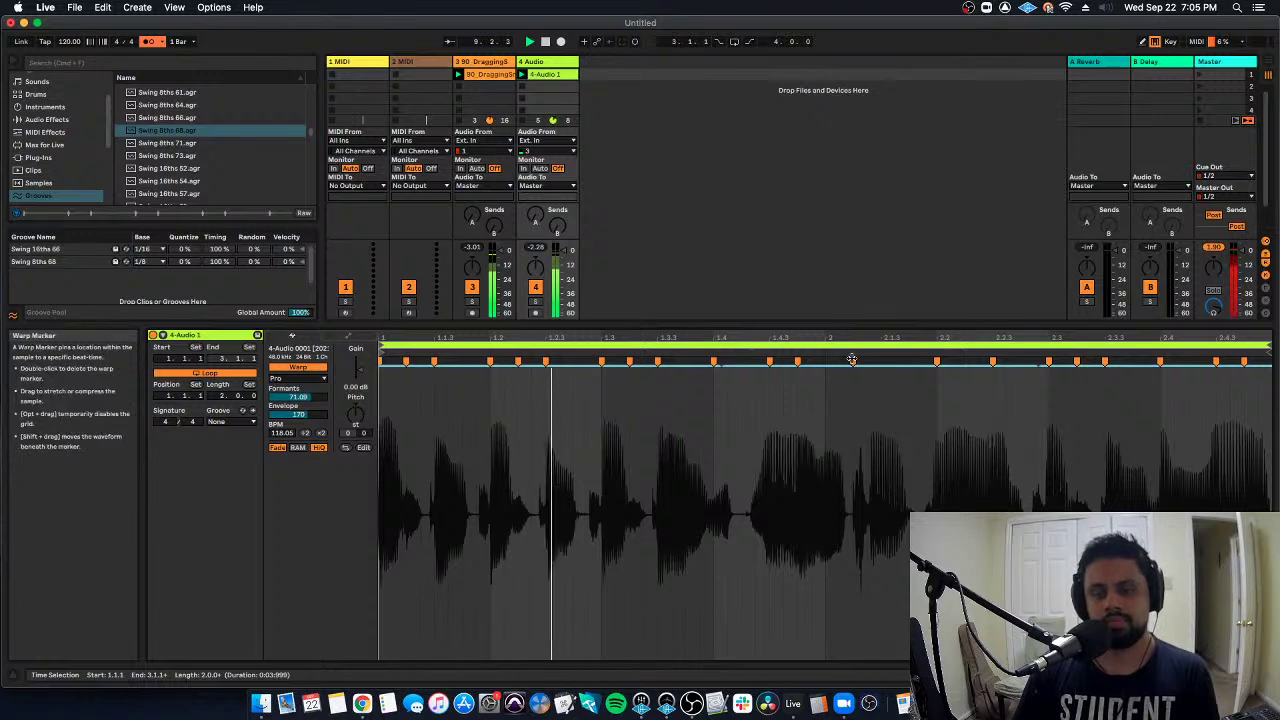
Move the recorded clip's warp marker at 2.1.2 slightly later, and duplicate the clip into the slot below.
{"action": "left_click_drag", "start_coordinate": [853, 361], "coordinate": [864, 360]}
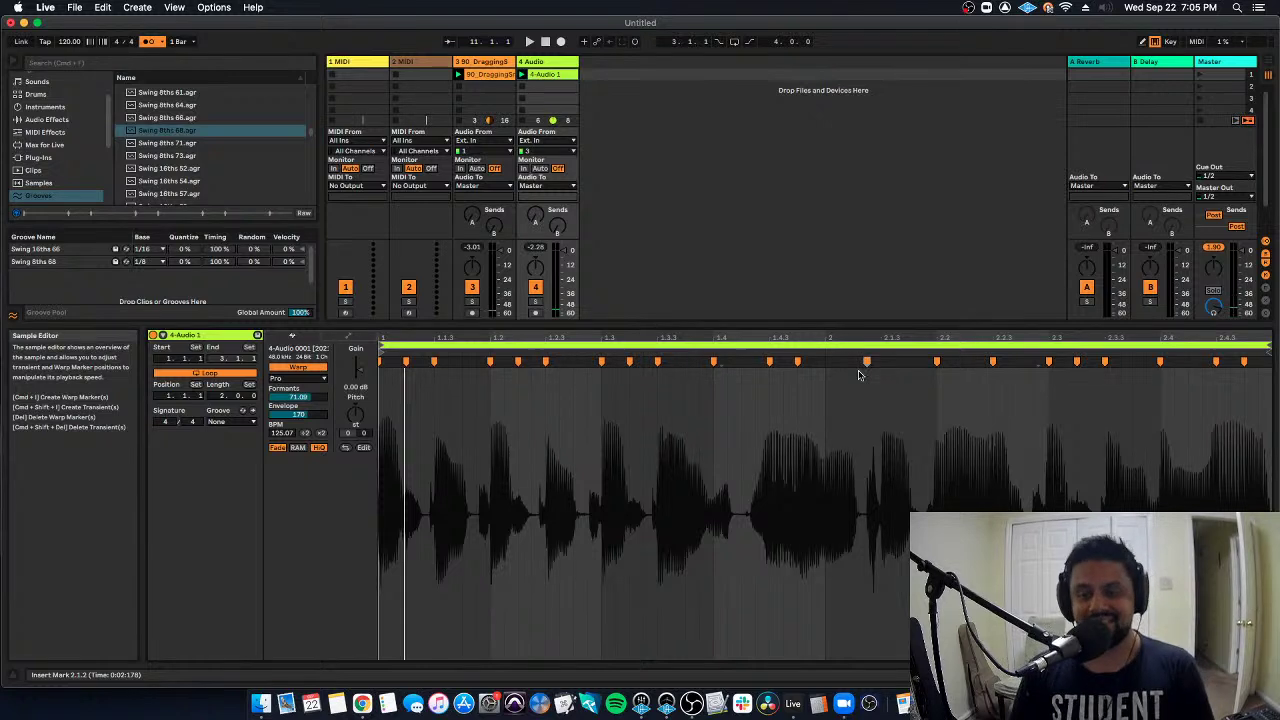
{"action": "key", "text": "super+d"}
Delete the first MIDI track from the set.
{"action": "left_click", "coordinate": [558, 62]}
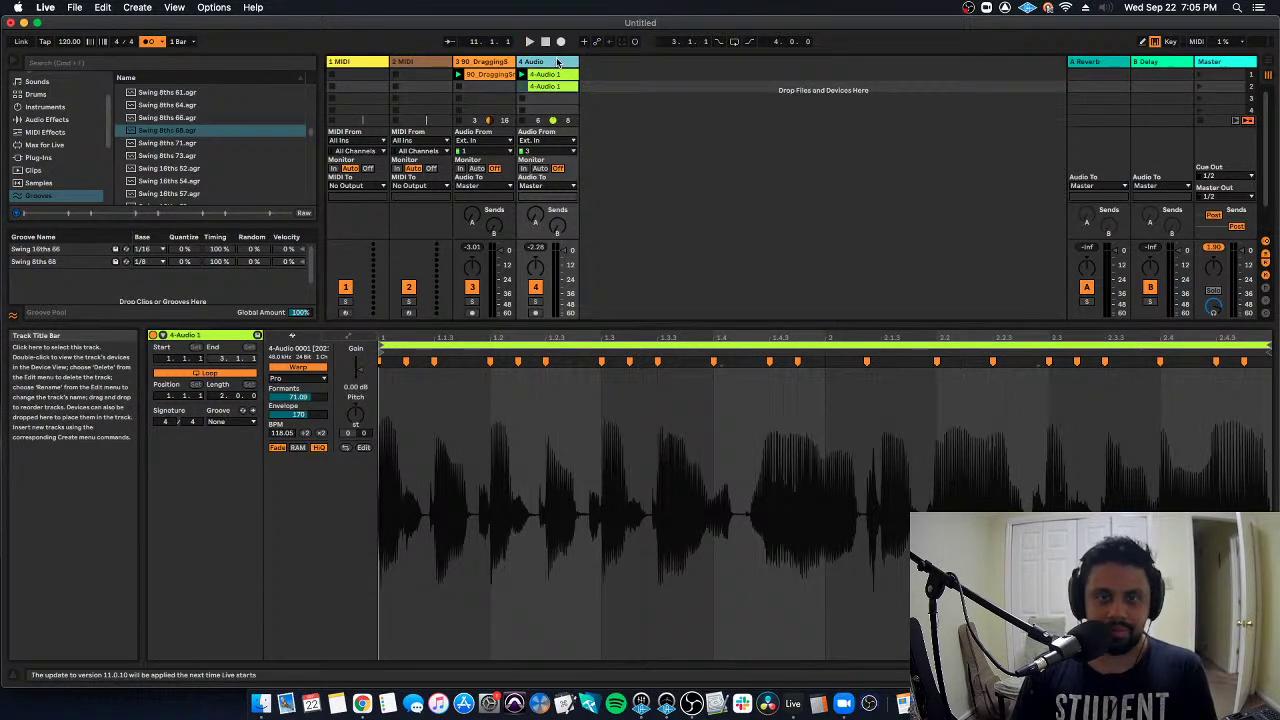
{"action": "left_click", "coordinate": [362, 60]}
{"action": "key", "text": "Delete"}
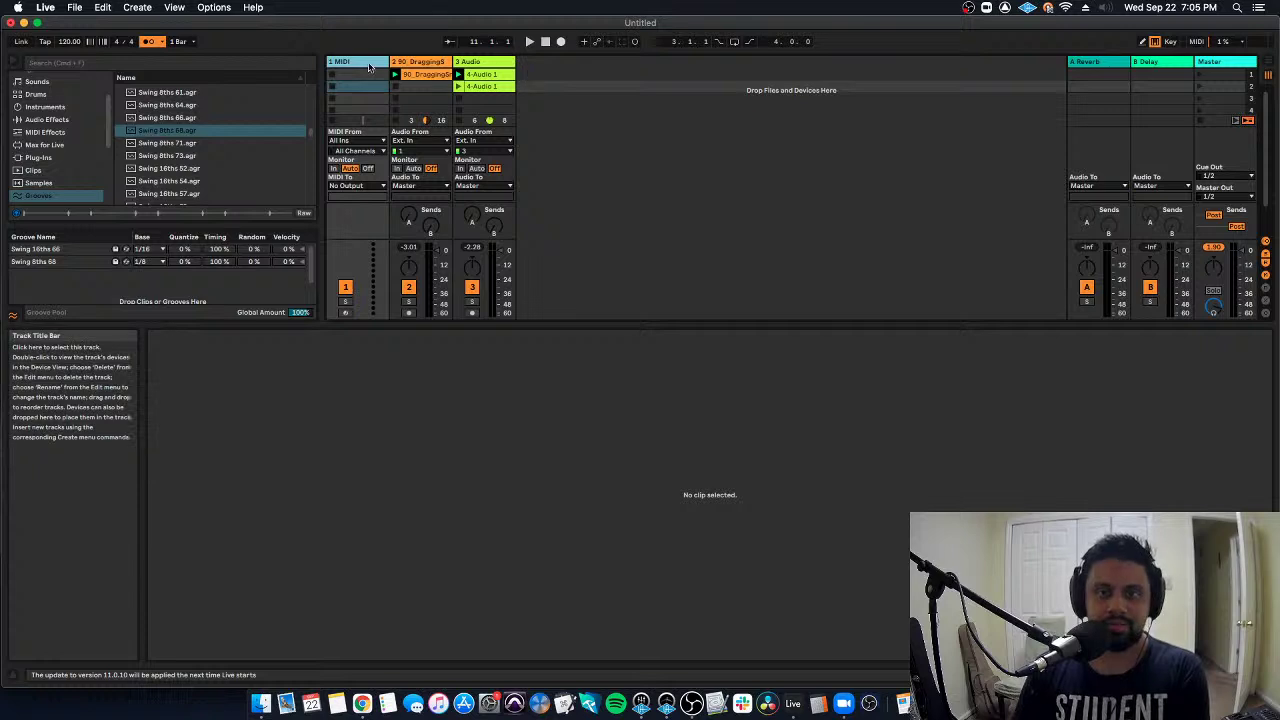
Move the MIDI track after the audio tracks and load the Simpler instrument onto it.
{"action": "left_click_drag", "start_coordinate": [369, 67], "coordinate": [500, 64]}
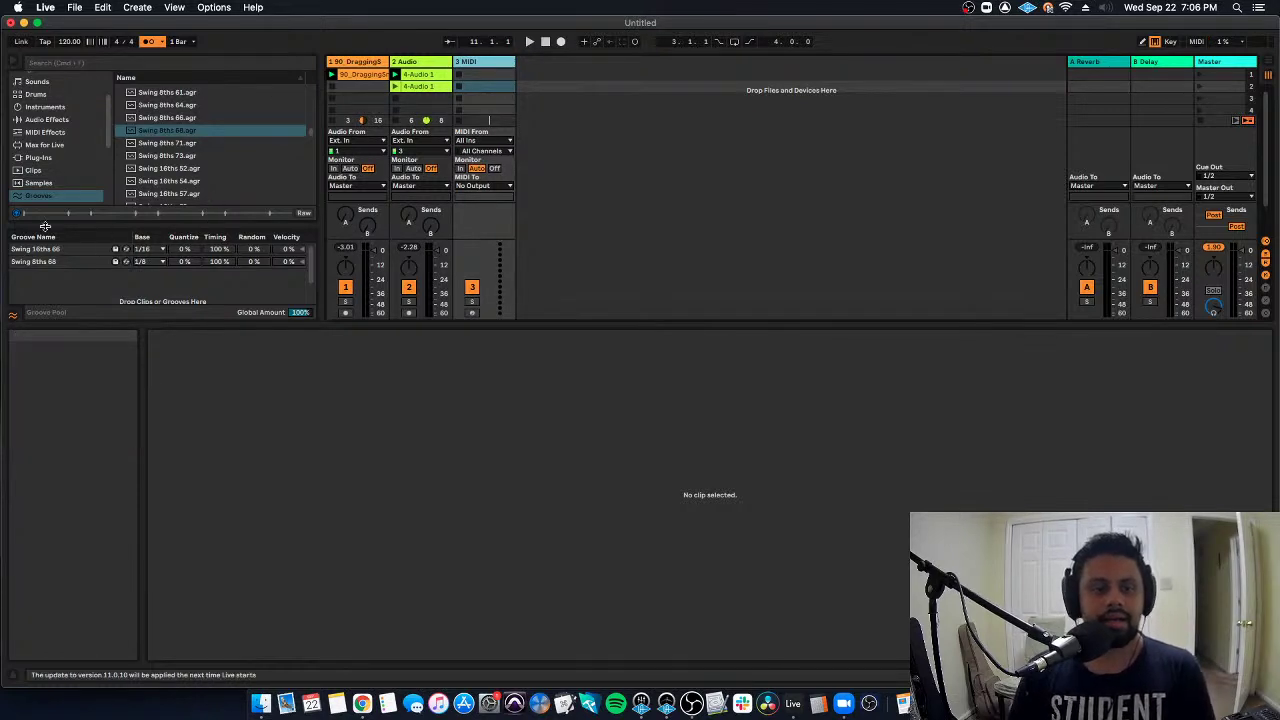
{"action": "left_click", "coordinate": [13, 316]}
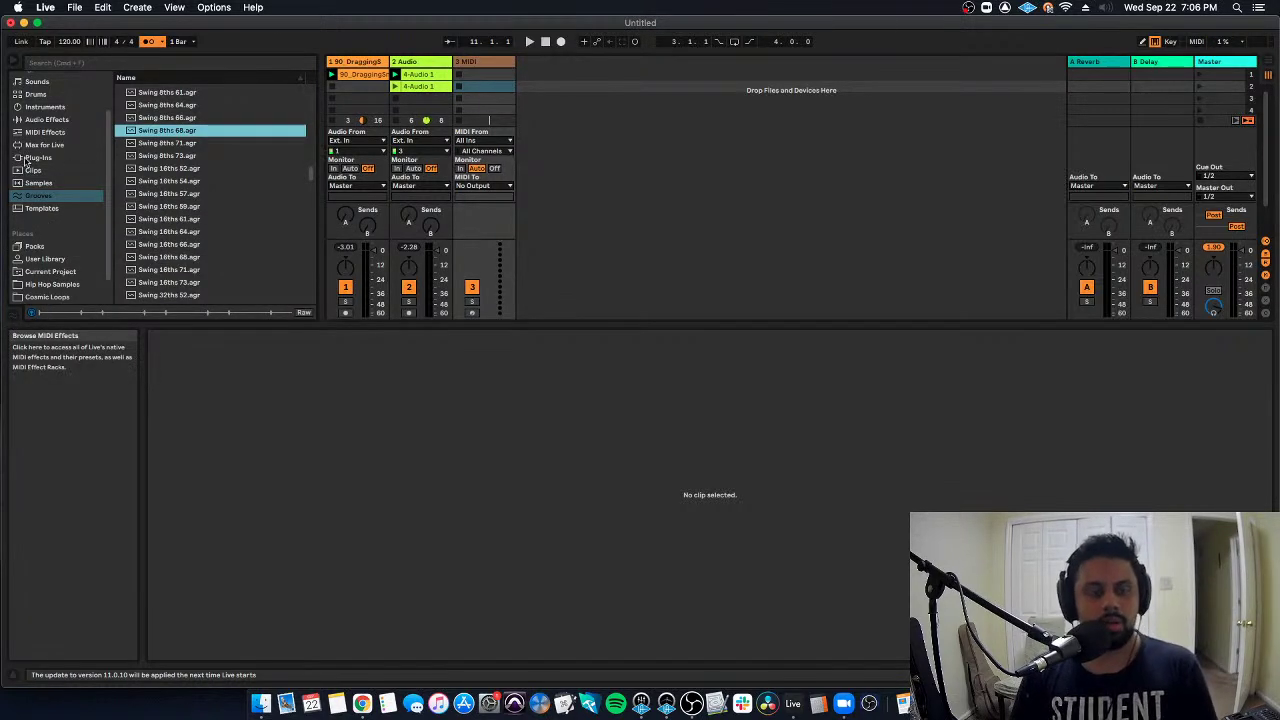
{"action": "left_click", "coordinate": [58, 108]}
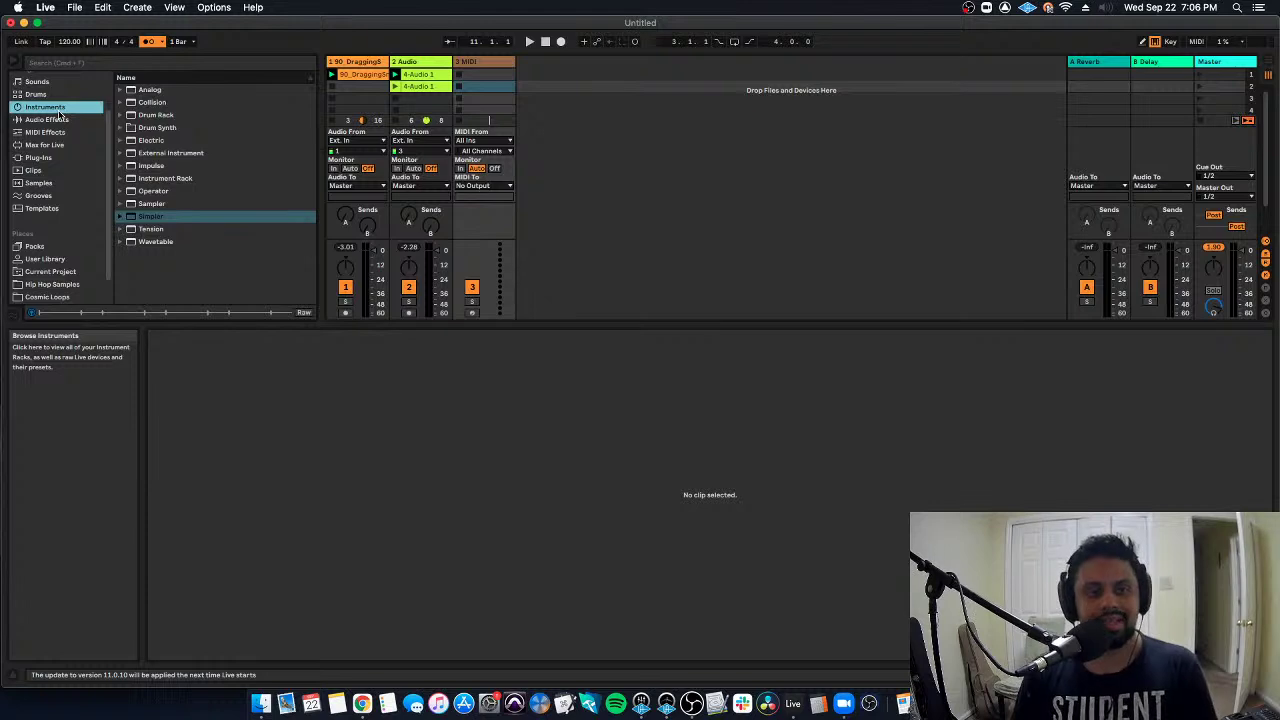
{"action": "double_click", "coordinate": [150, 217]}
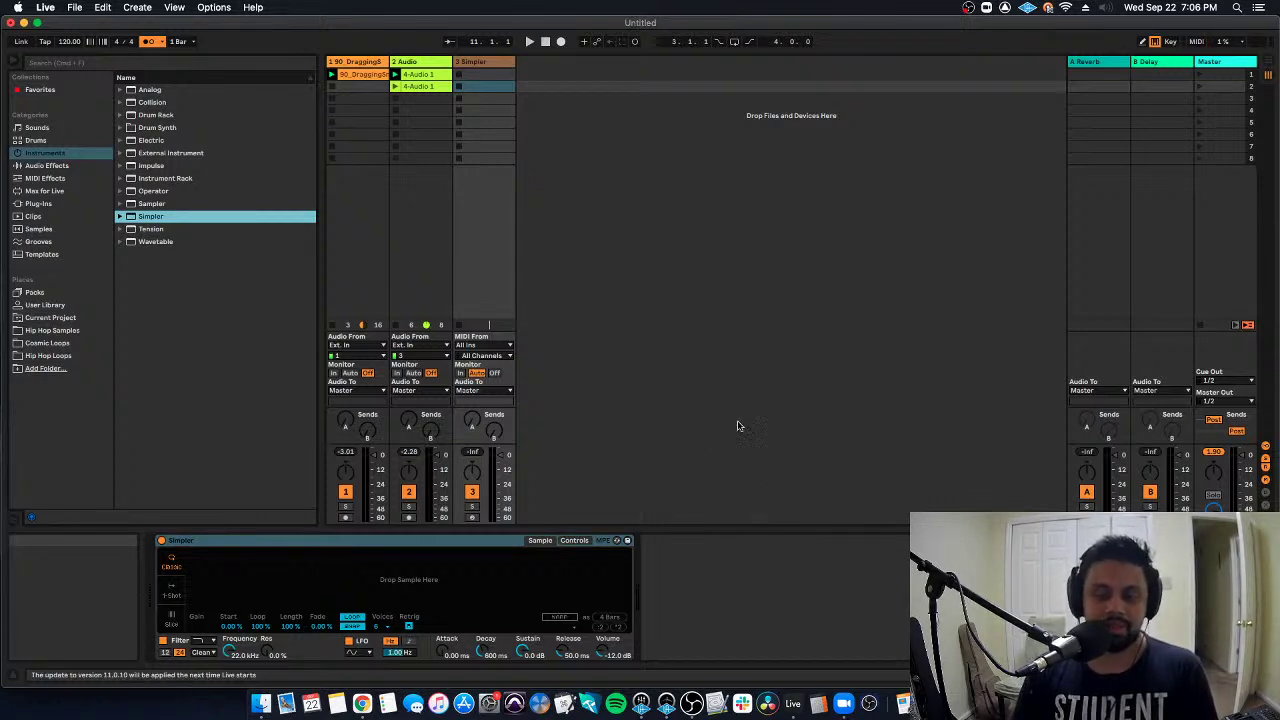
Load the first recorded clip, 4-Audio 1, into Simpler as its sample.
{"action": "left_click", "coordinate": [675, 540]}
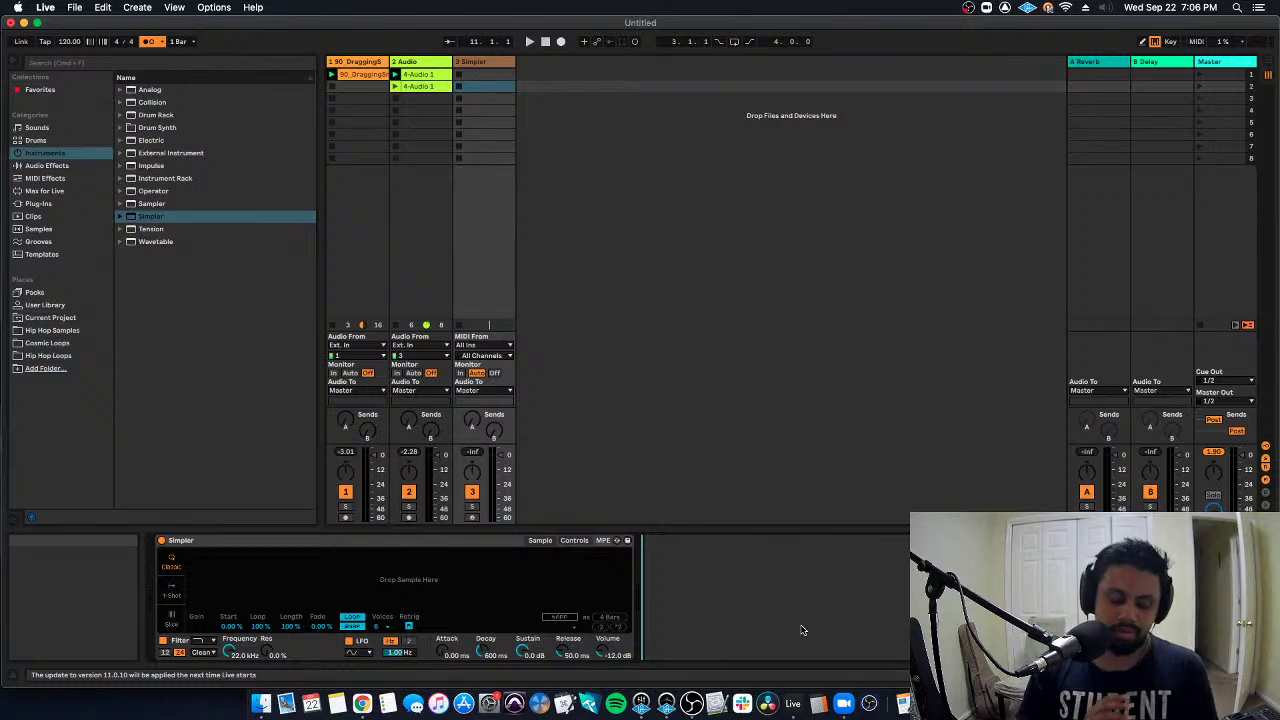
{"action": "key", "text": "Tab"}
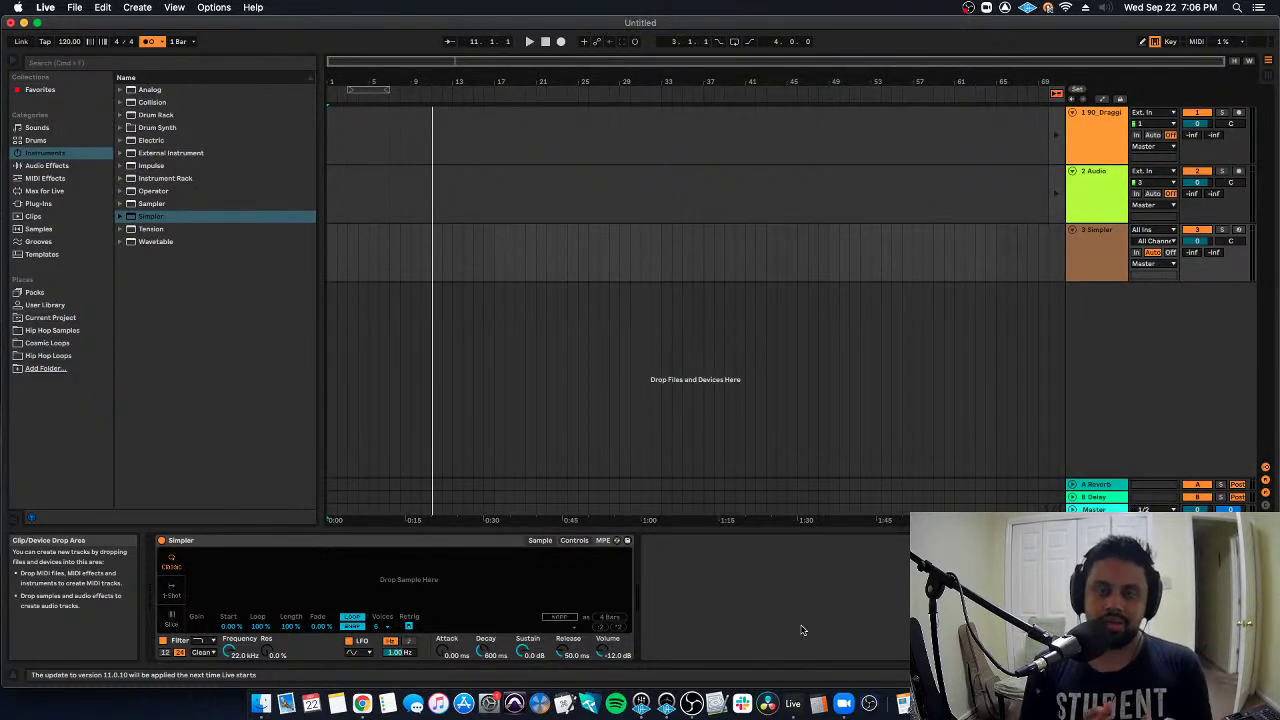
{"action": "key", "text": "Tab"}
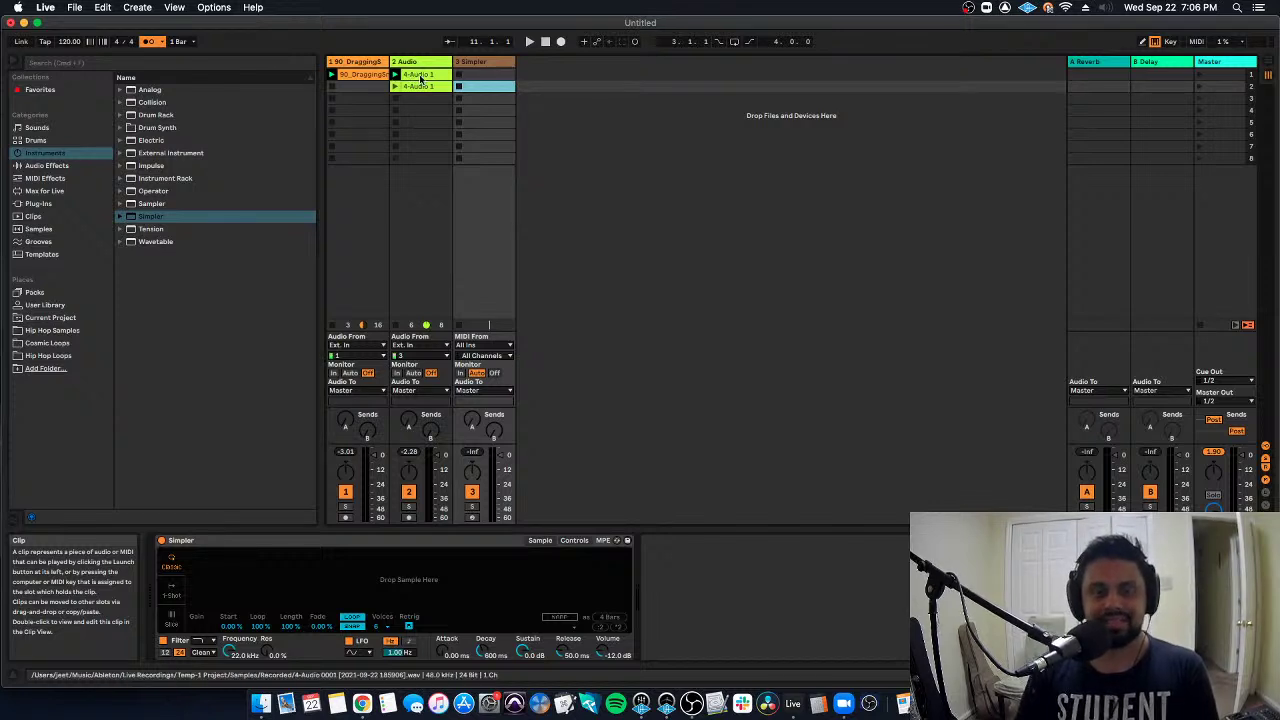
{"action": "left_click_drag", "start_coordinate": [411, 76], "coordinate": [395, 579]}
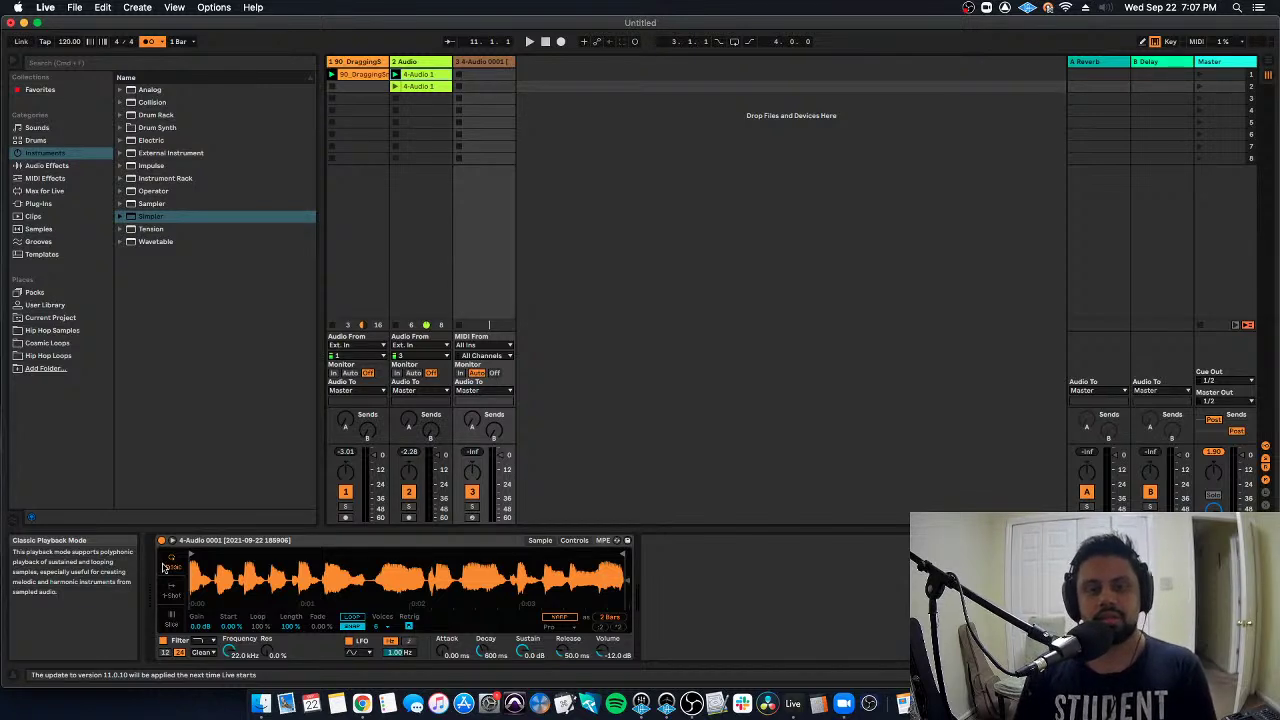
Switch Simpler through the 1-Shot and Slice playback modes and return it to Classic.
{"action": "left_click", "coordinate": [182, 596]}
{"action": "left_click", "coordinate": [175, 623]}
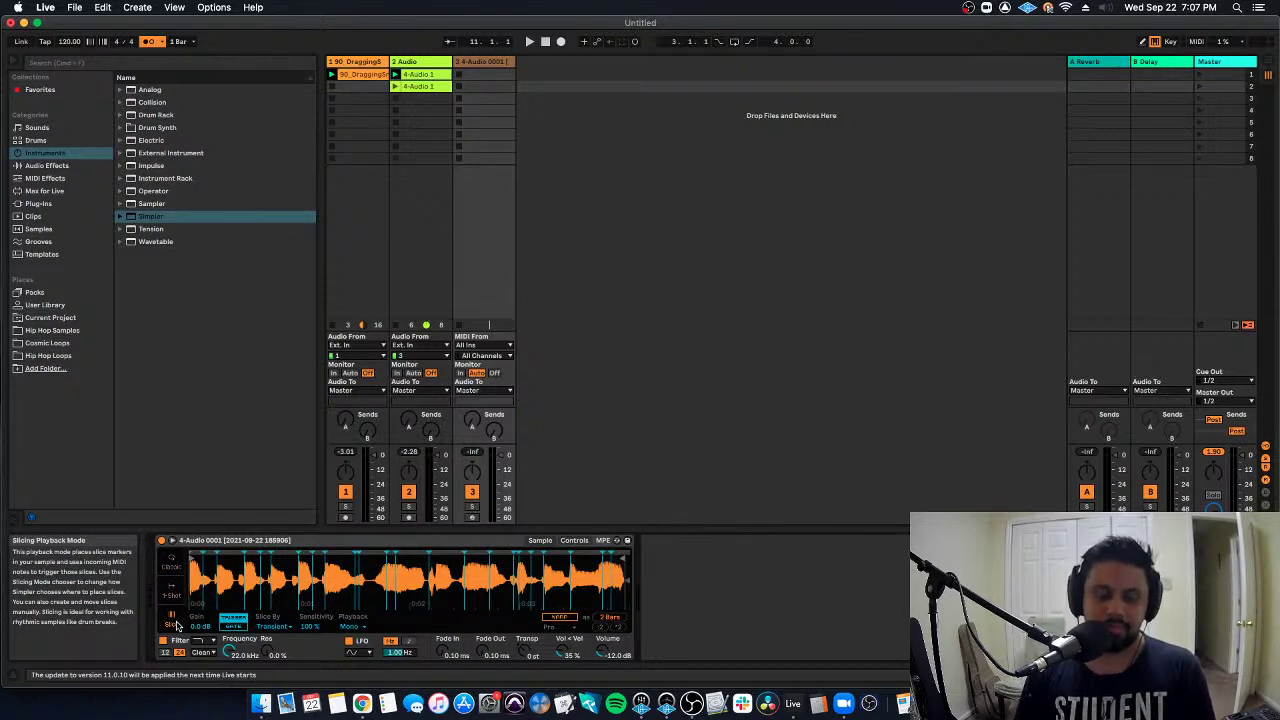
{"action": "left_click", "coordinate": [178, 568]}
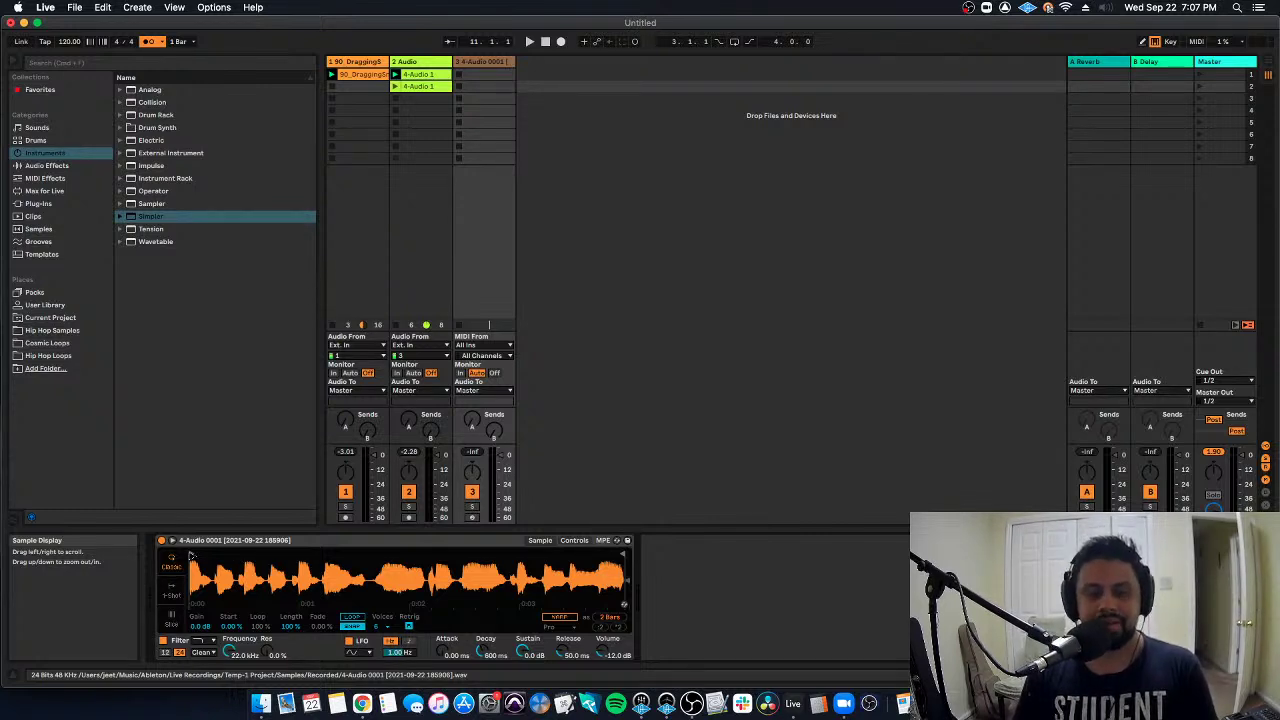
{"action": "mouse_move", "coordinate": [190, 555]}
{"action": "left_mouse_down"}
{"action": "mouse_move", "coordinate": [377, 555]}
{"action": "mouse_move", "coordinate": [190, 557]}
{"action": "left_mouse_up"}
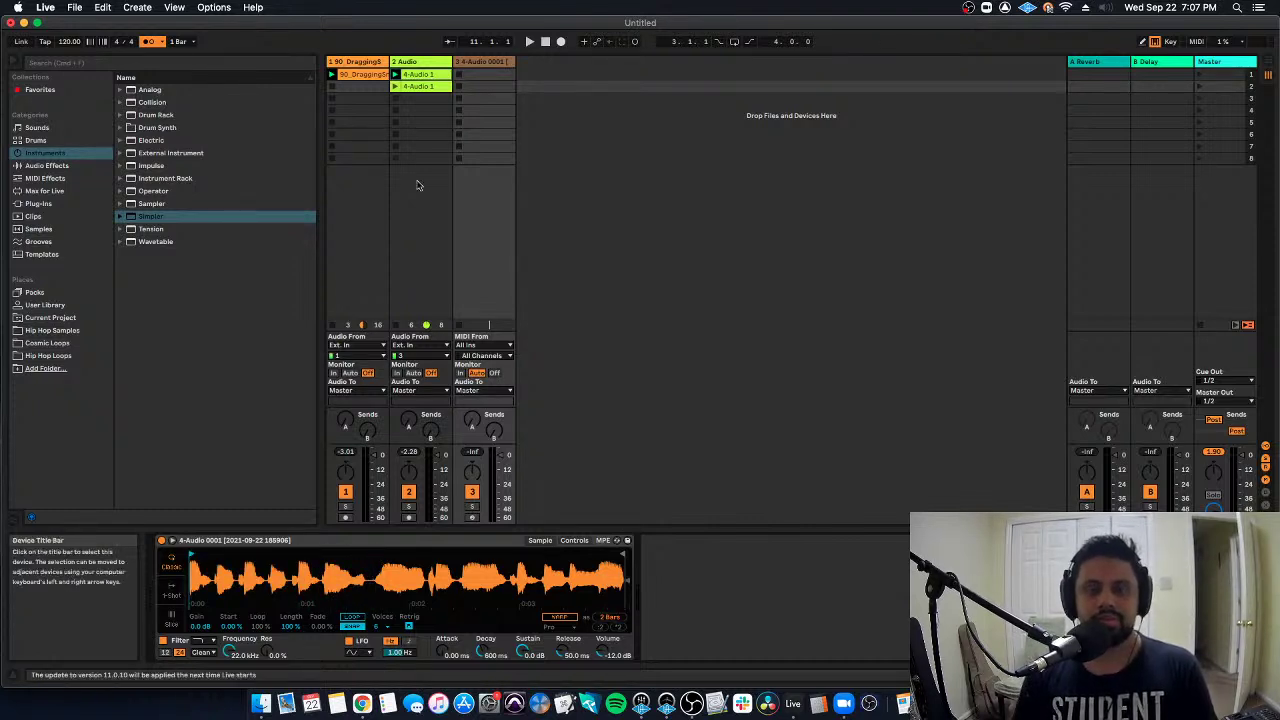
Arm the Simpler MIDI track for recording and rename it Simpler.
{"action": "left_click", "coordinate": [479, 63]}
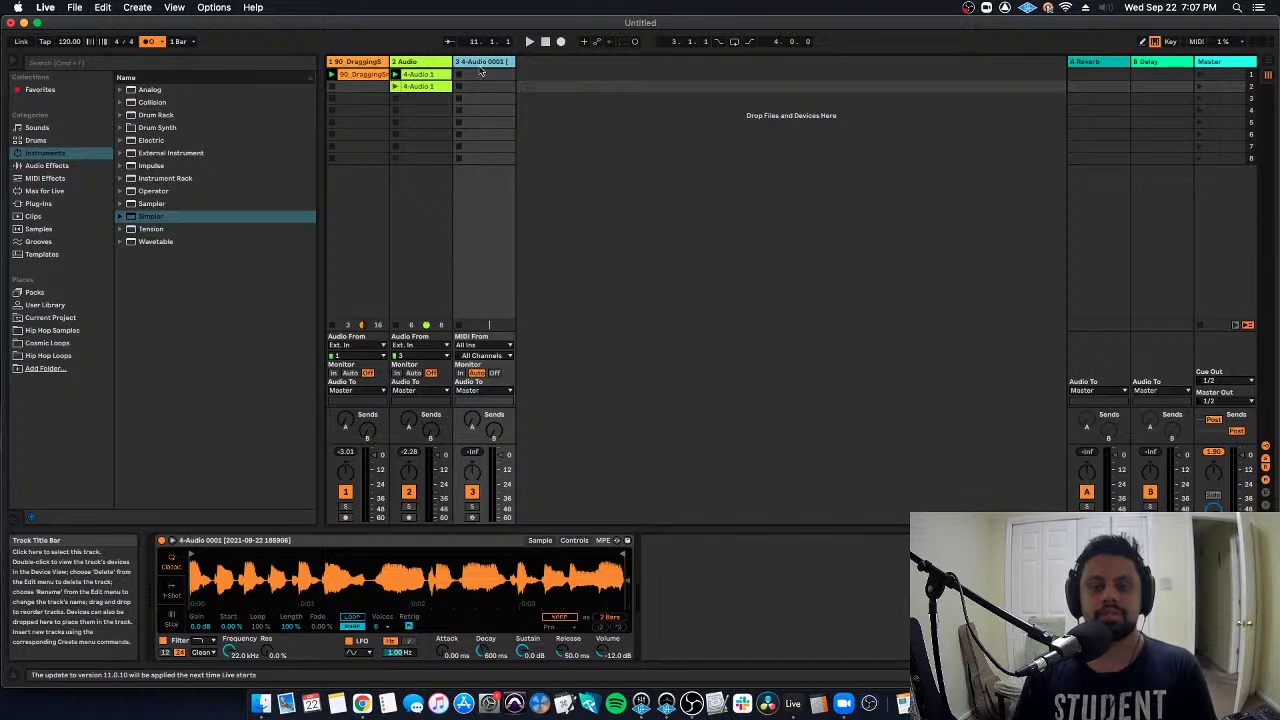
{"action": "left_click", "coordinate": [472, 517]}
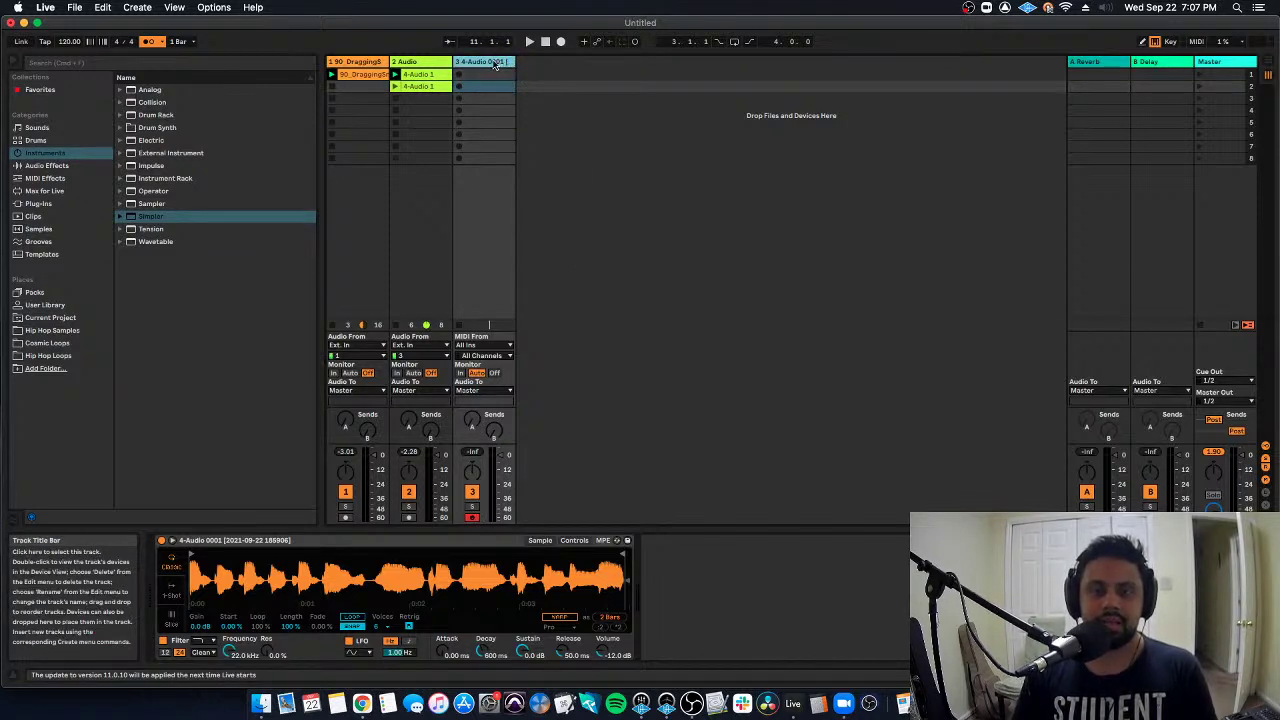
{"action": "key", "text": "super+r"}
{"action": "type", "text": "Simpler"}
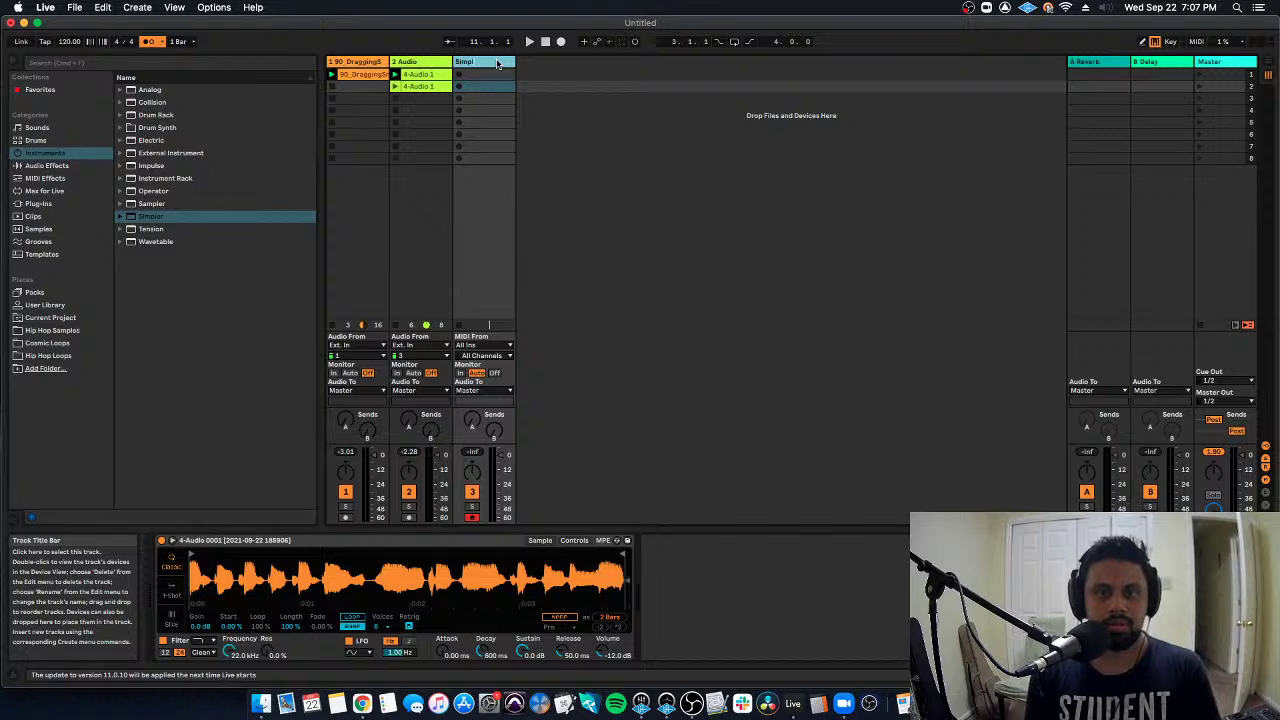
{"action": "key", "text": "Return"}
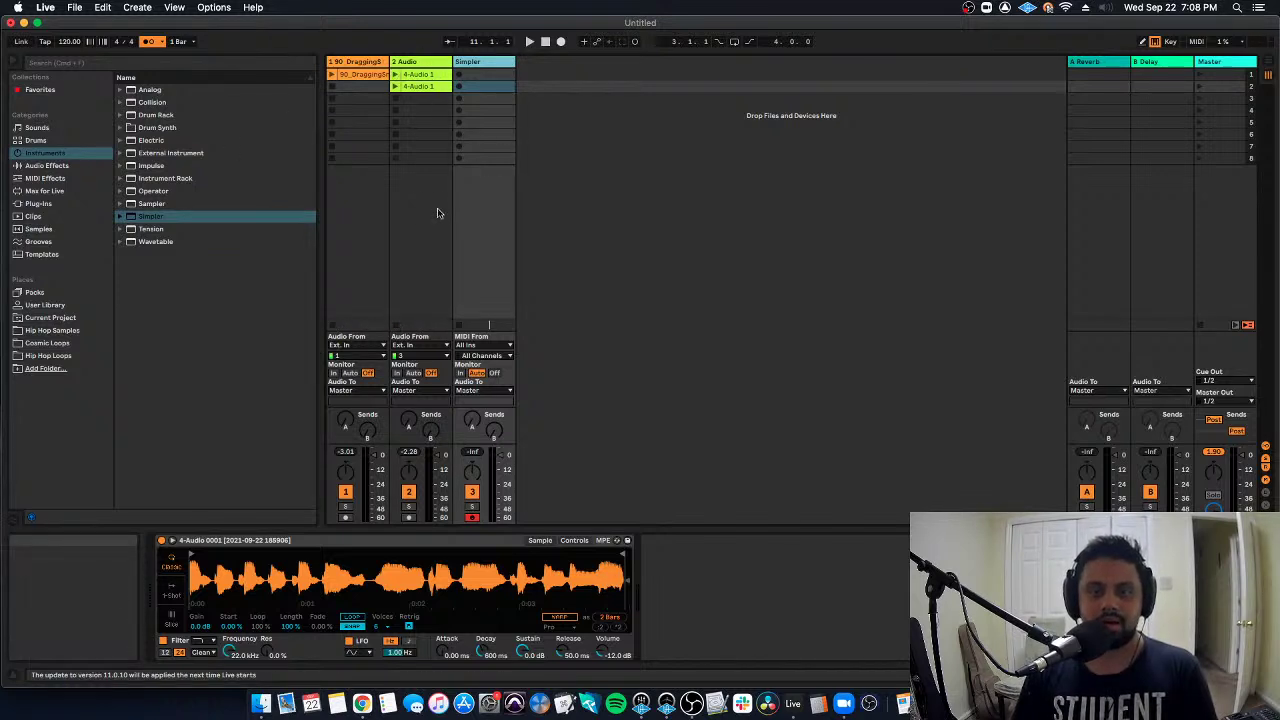
Delete the audio track holding the recorded clips and launch the drum loop clip.
{"action": "left_click", "coordinate": [439, 62]}
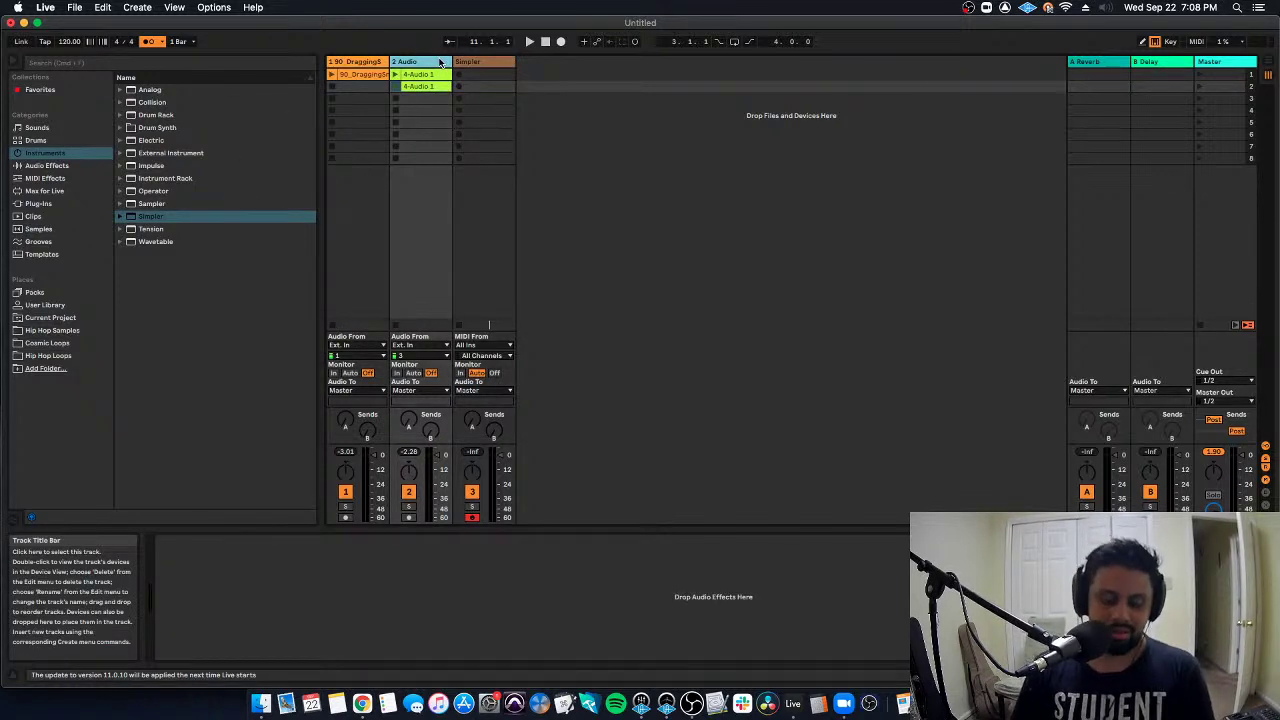
{"action": "key", "text": "BackSpace"}
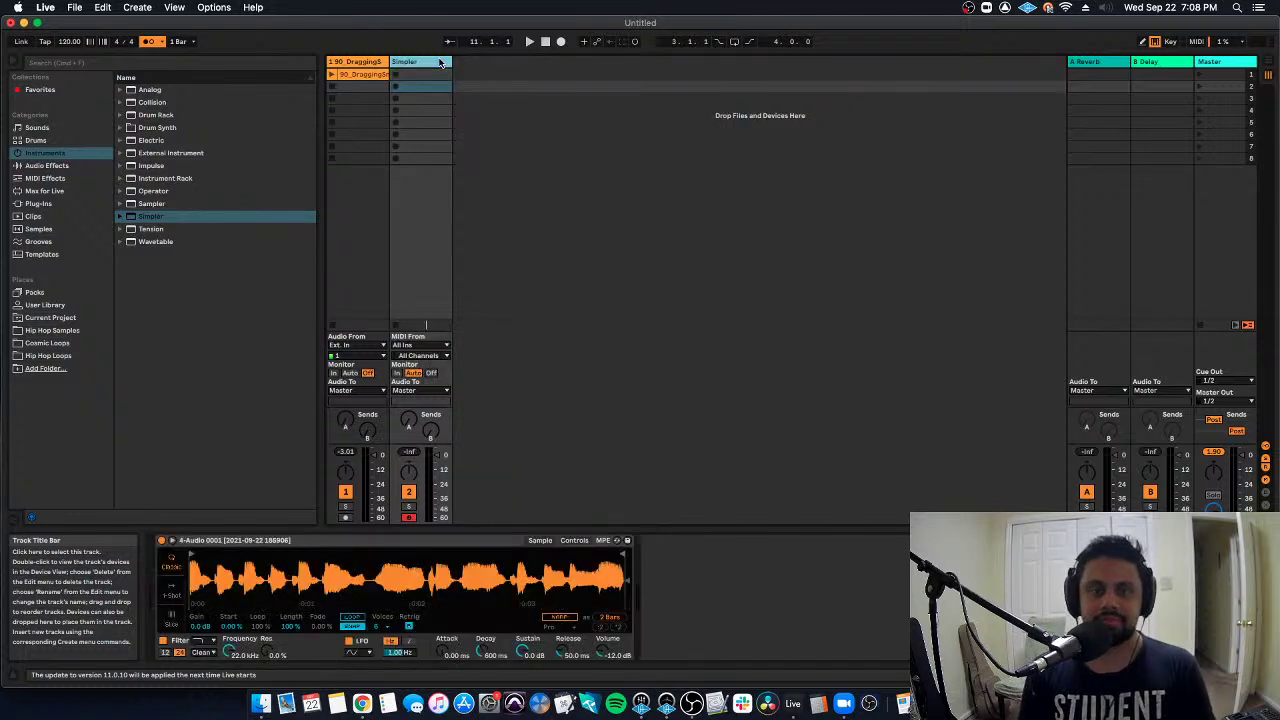
{"action": "left_click", "coordinate": [334, 78]}
Play the sample on the Simpler track and turn on Warp for it.
{"action": "left_click", "coordinate": [421, 63]}
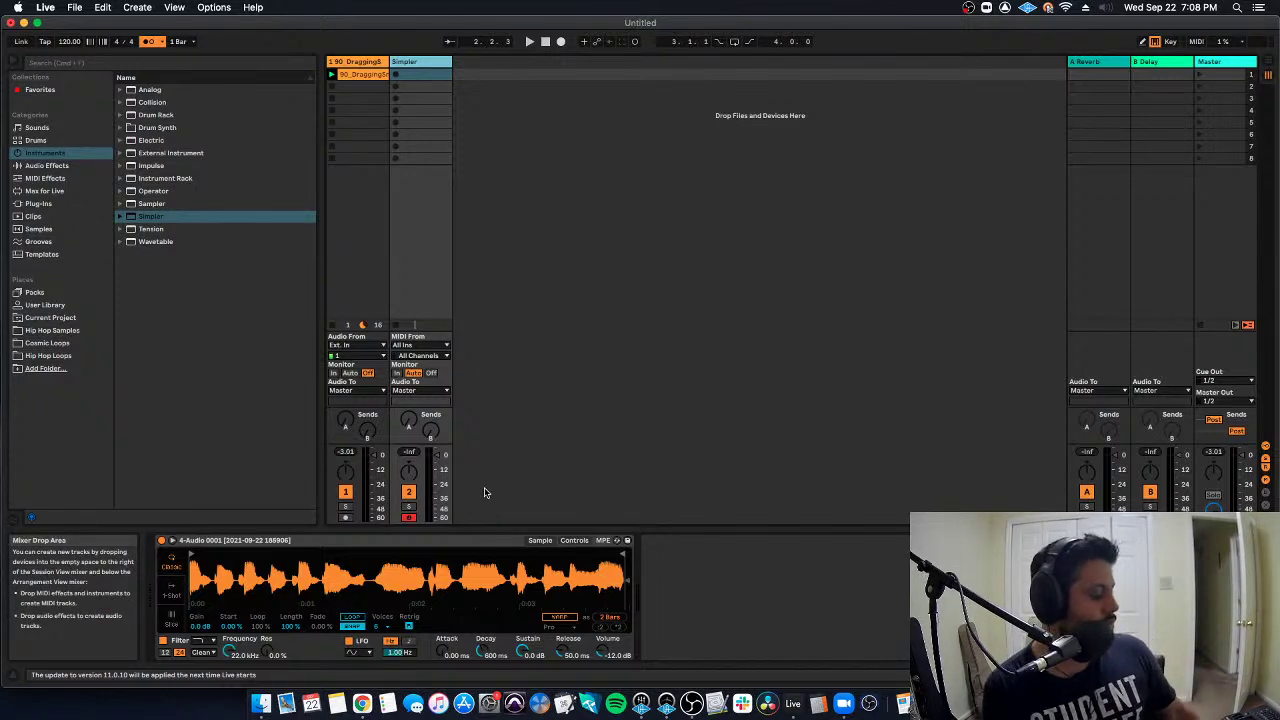
{"action": "key", "text": "a"}
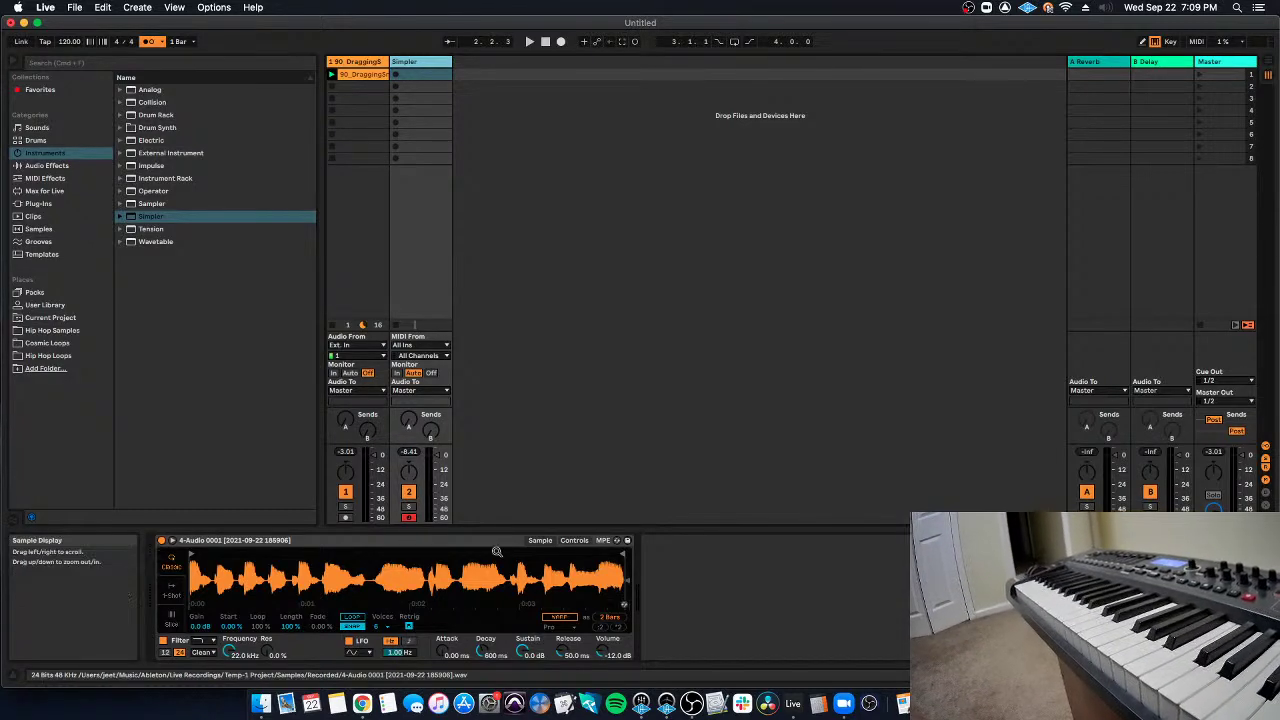
{"action": "left_click", "coordinate": [559, 618]}
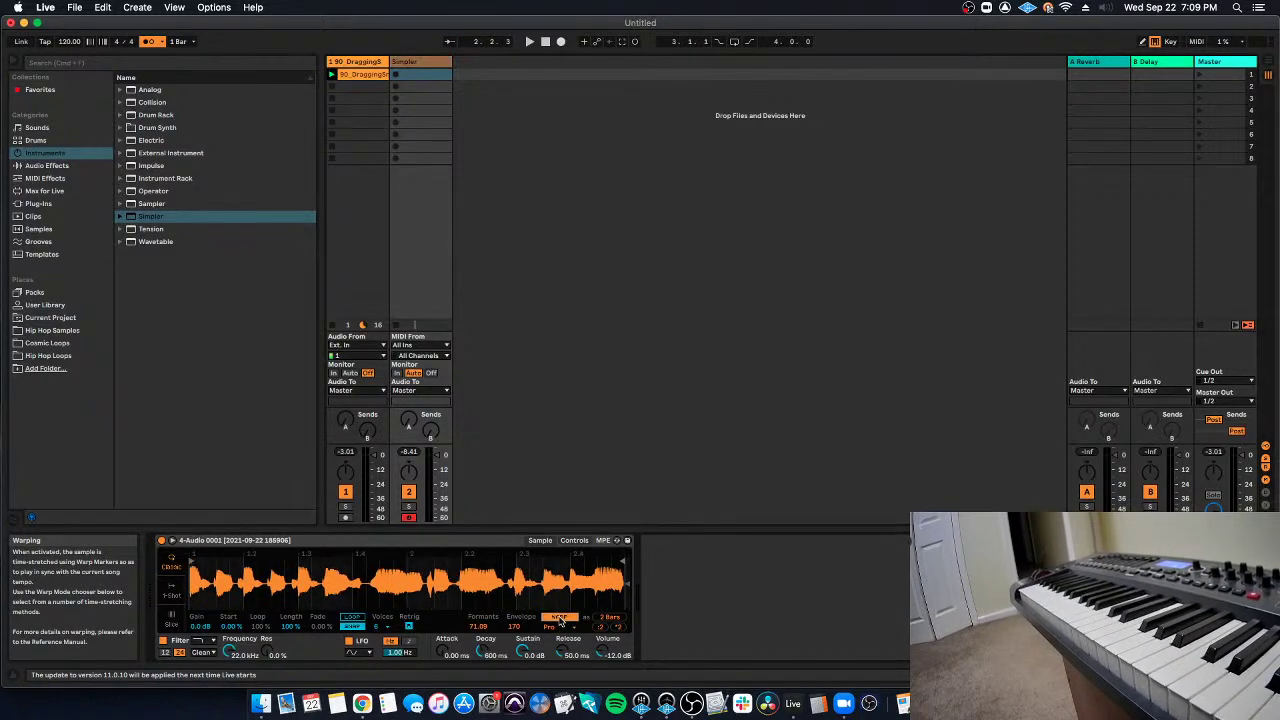
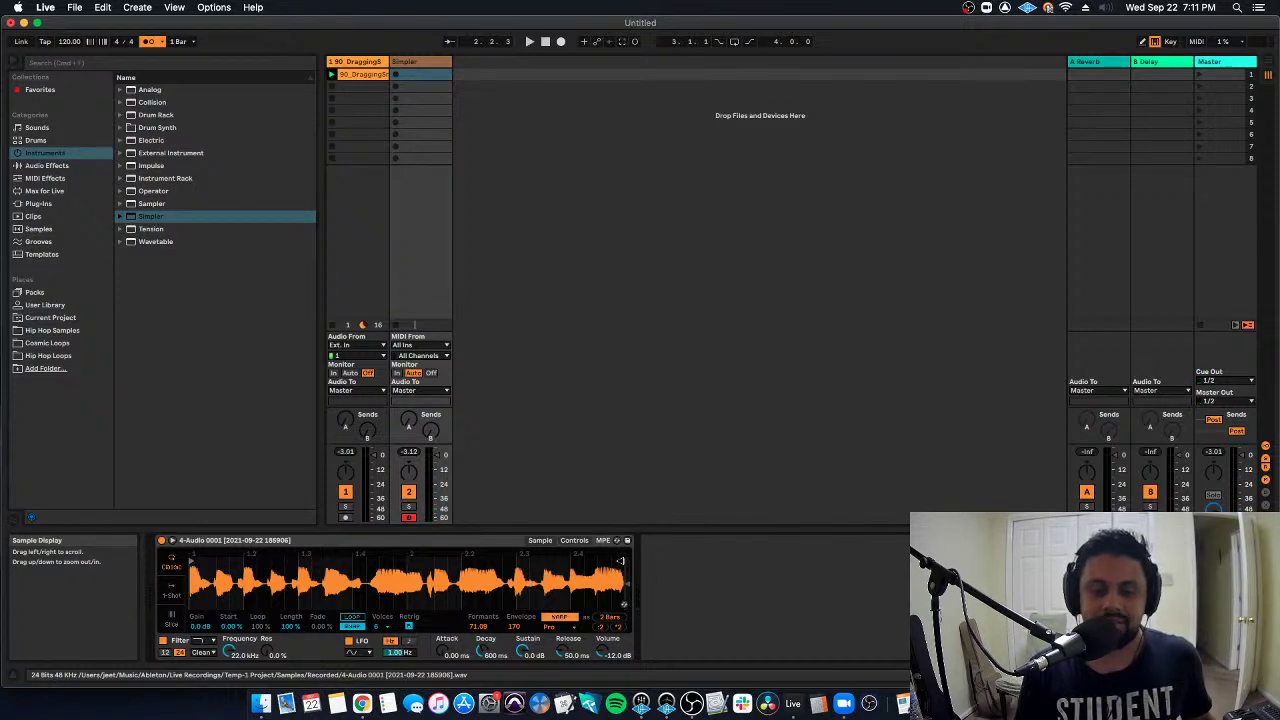
Audition shorter regions of the sample by moving its start and end markers, and restore the full 2-bar region.
{"action": "left_click_drag", "start_coordinate": [620, 561], "coordinate": [234, 552]}
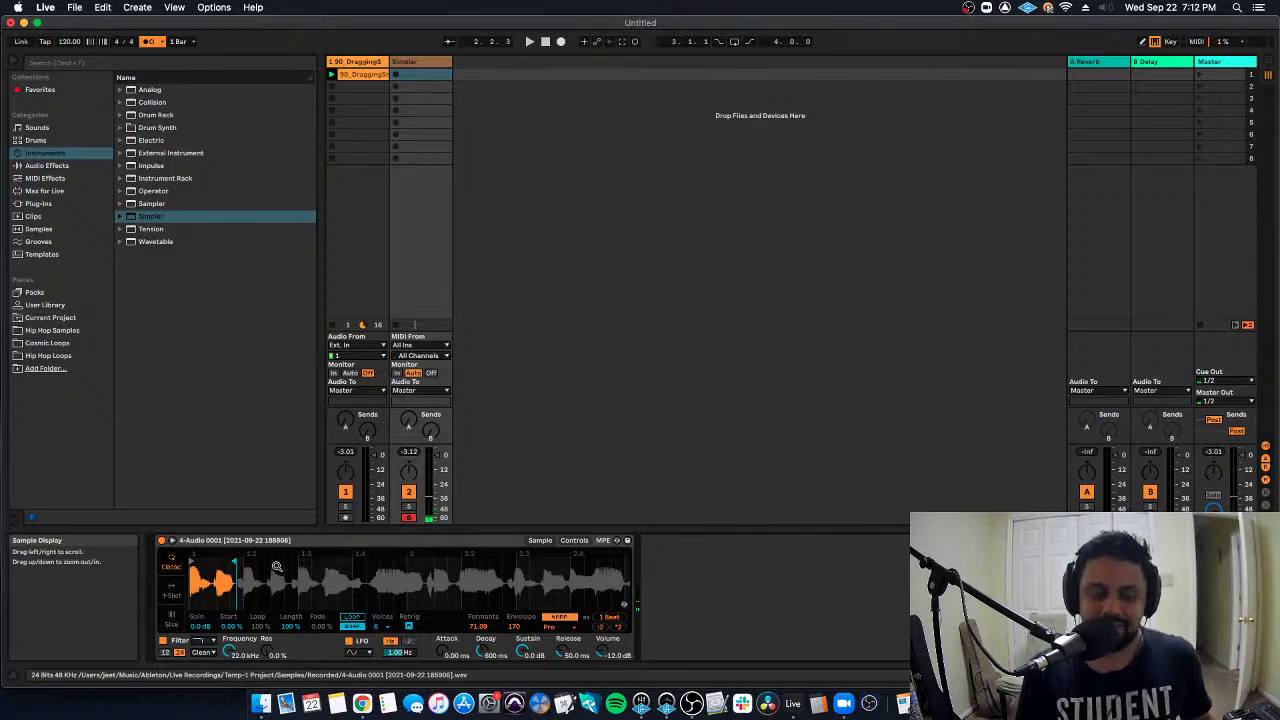
{"action": "left_click_drag", "start_coordinate": [234, 556], "coordinate": [359, 556]}
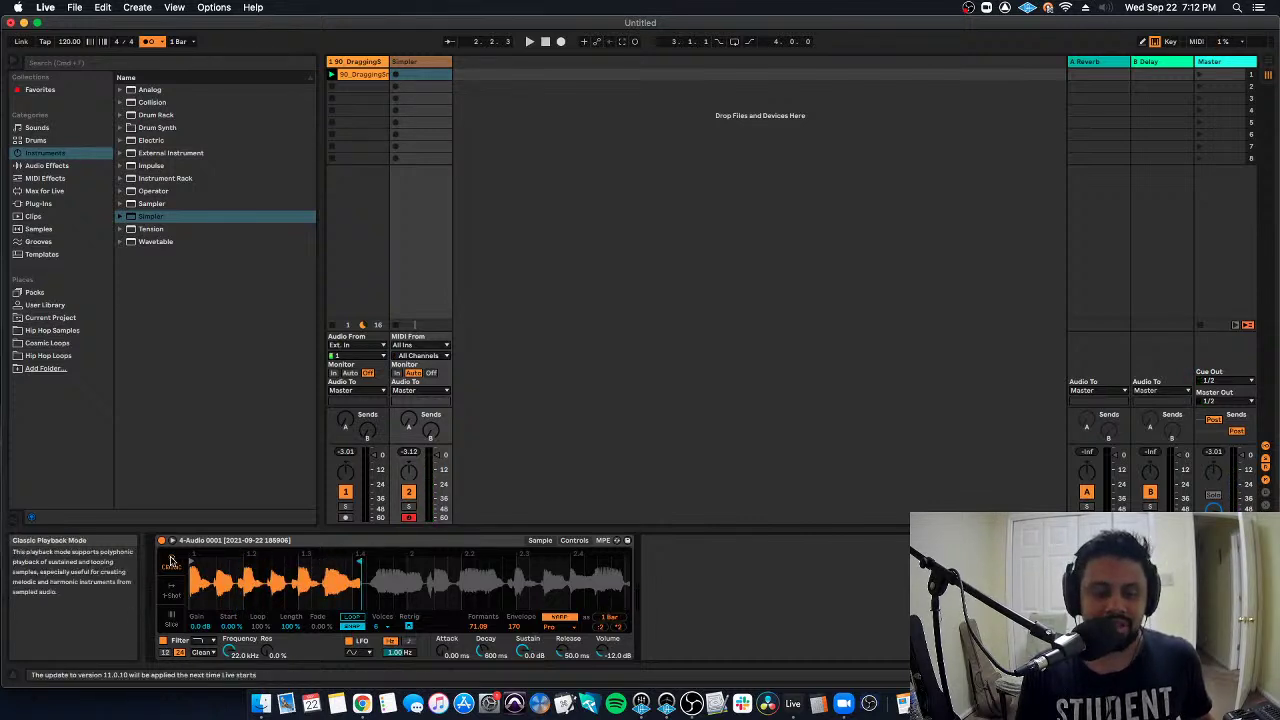
{"action": "left_click_drag", "start_coordinate": [190, 556], "coordinate": [447, 556]}
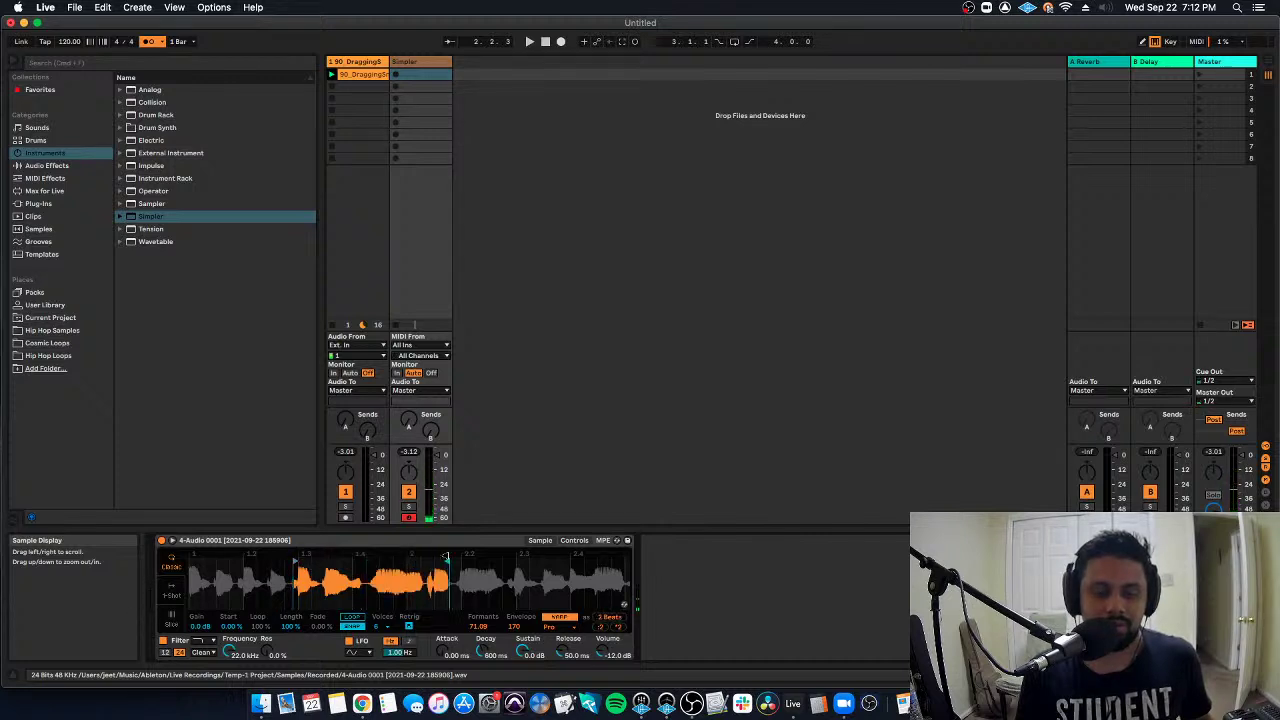
{"action": "left_click_drag", "start_coordinate": [294, 556], "coordinate": [368, 558]}
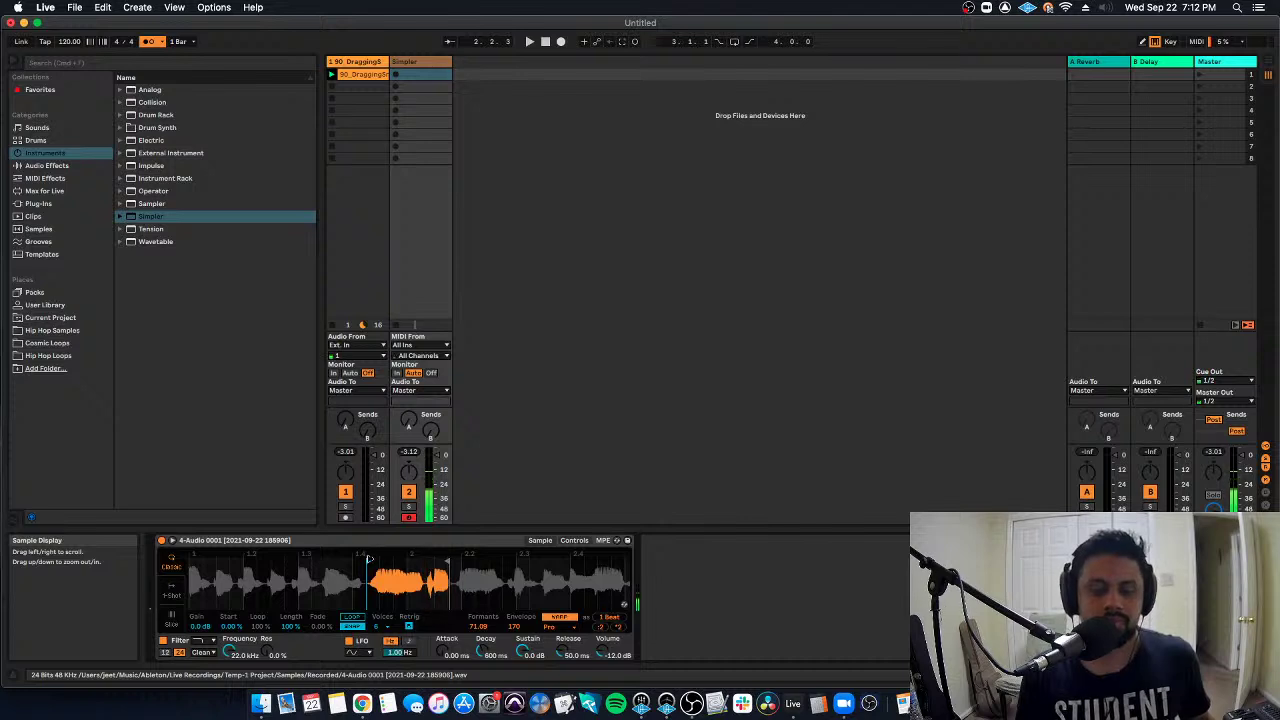
{"action": "left_click_drag", "start_coordinate": [368, 558], "coordinate": [190, 560]}
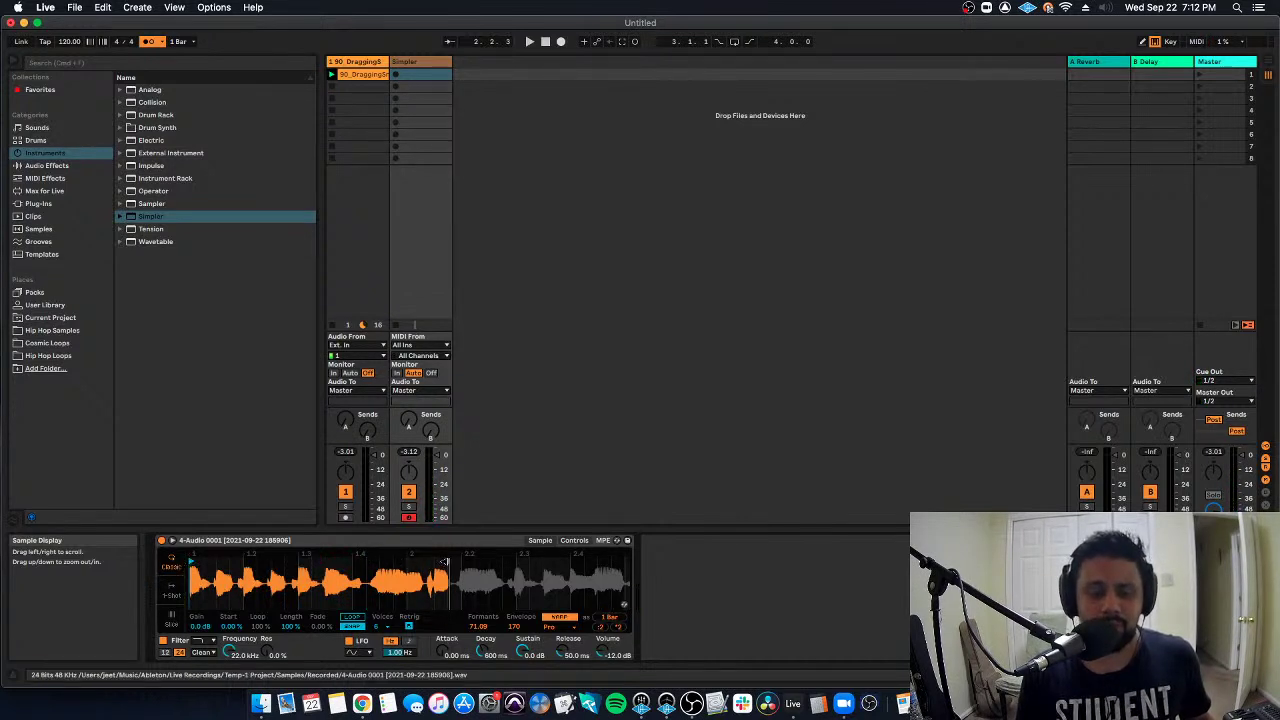
{"action": "left_click_drag", "start_coordinate": [444, 562], "coordinate": [625, 562]}
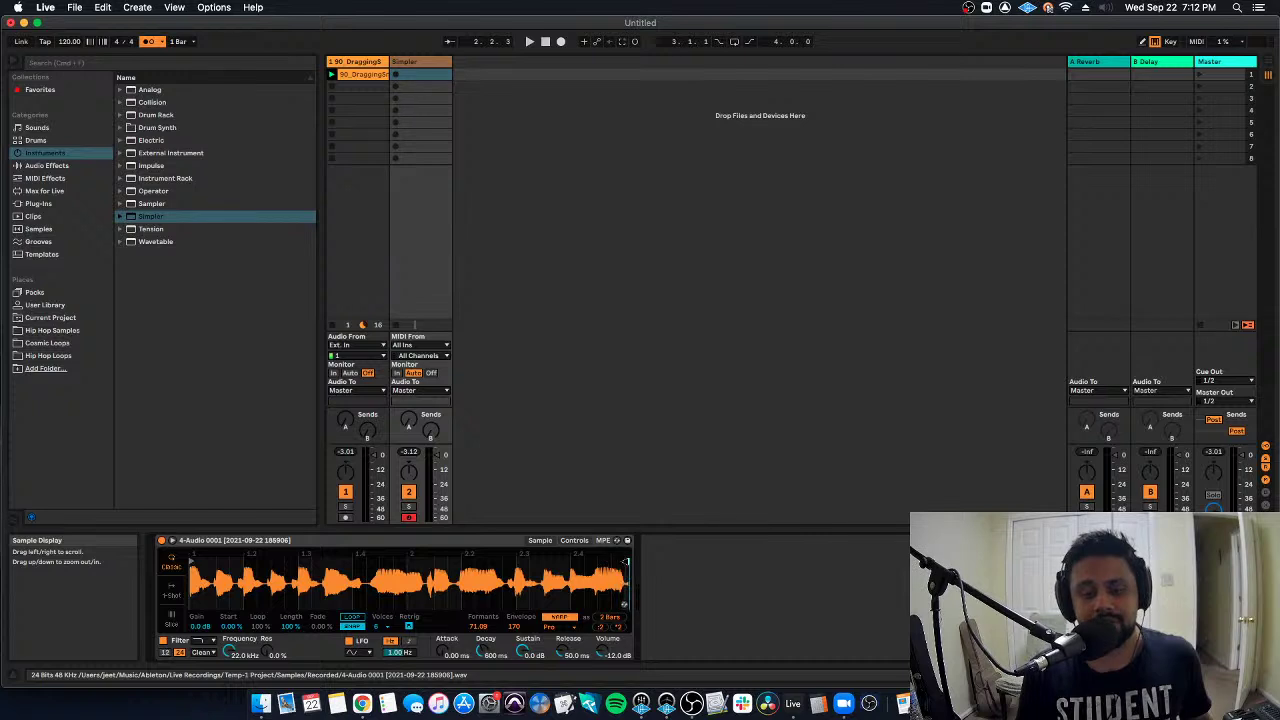
Turn on looping for the Simpler sample and play a note to hear it repeat.
{"action": "left_click", "coordinate": [360, 620]}
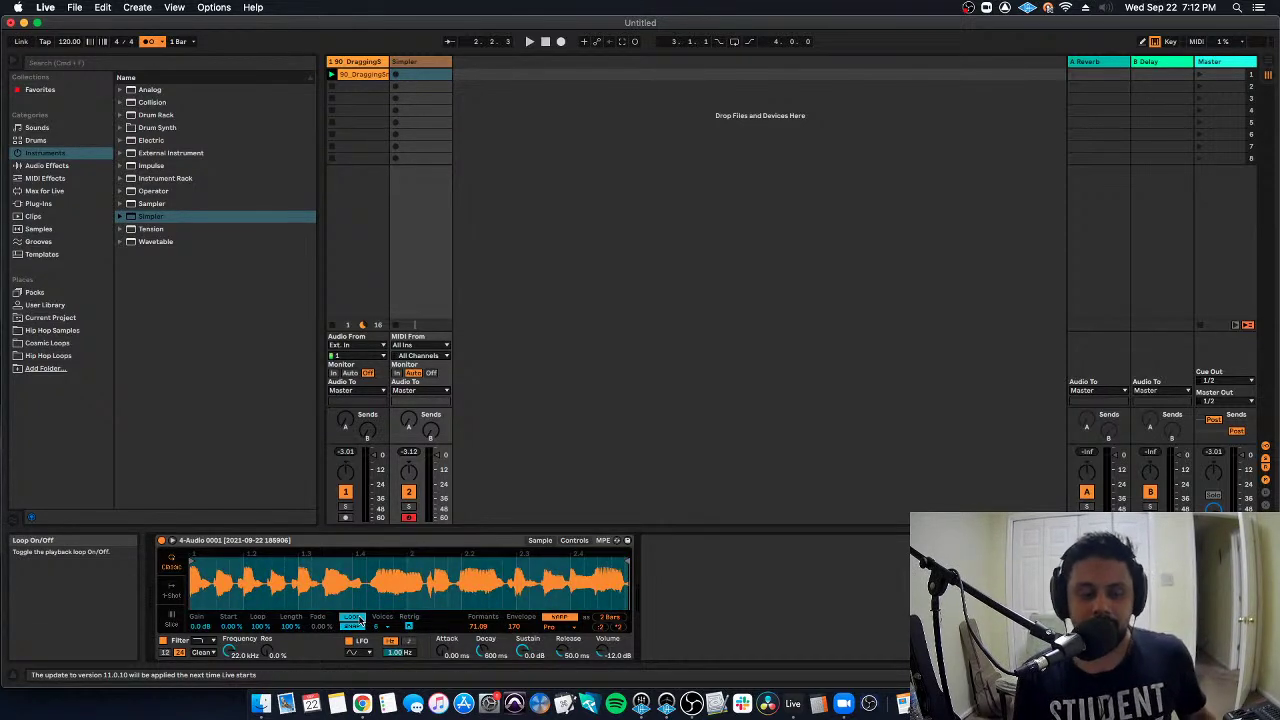
{"action": "key", "text": "a"}
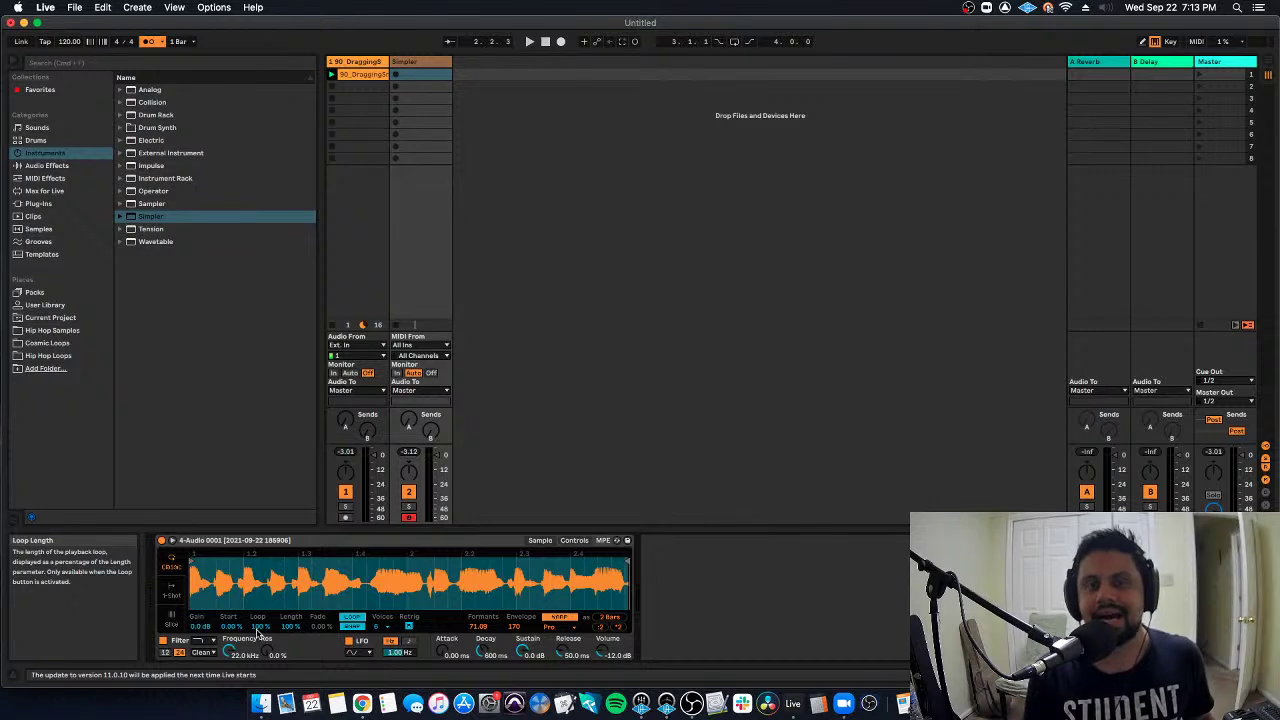
Try shorter Loop and Length values in Simpler, such as 39.1% and 72.7%, and reset both to 100%.
{"action": "mouse_move", "coordinate": [258, 631]}
{"action": "left_mouse_down"}
{"action": "mouse_move", "coordinate": [258, 704]}
{"action": "mouse_move", "coordinate": [258, 656]}
{"action": "left_mouse_up"}
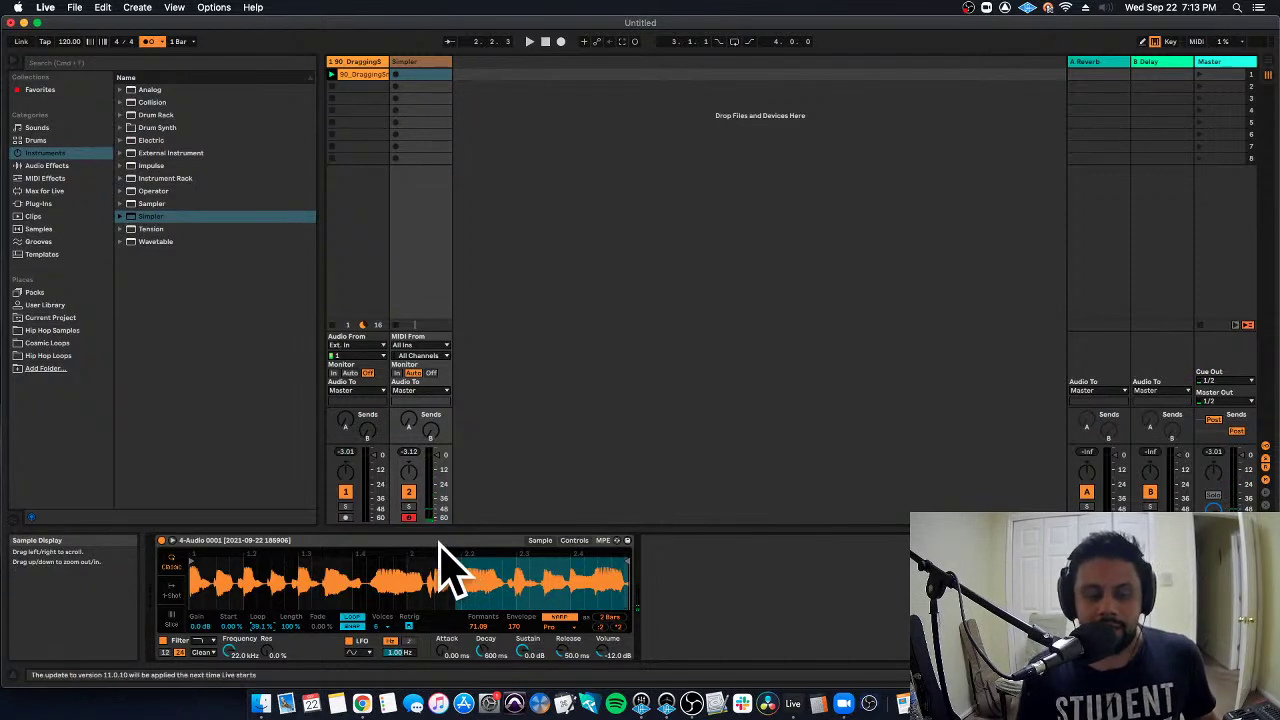
{"action": "left_click_drag", "start_coordinate": [290, 626], "coordinate": [290, 686]}
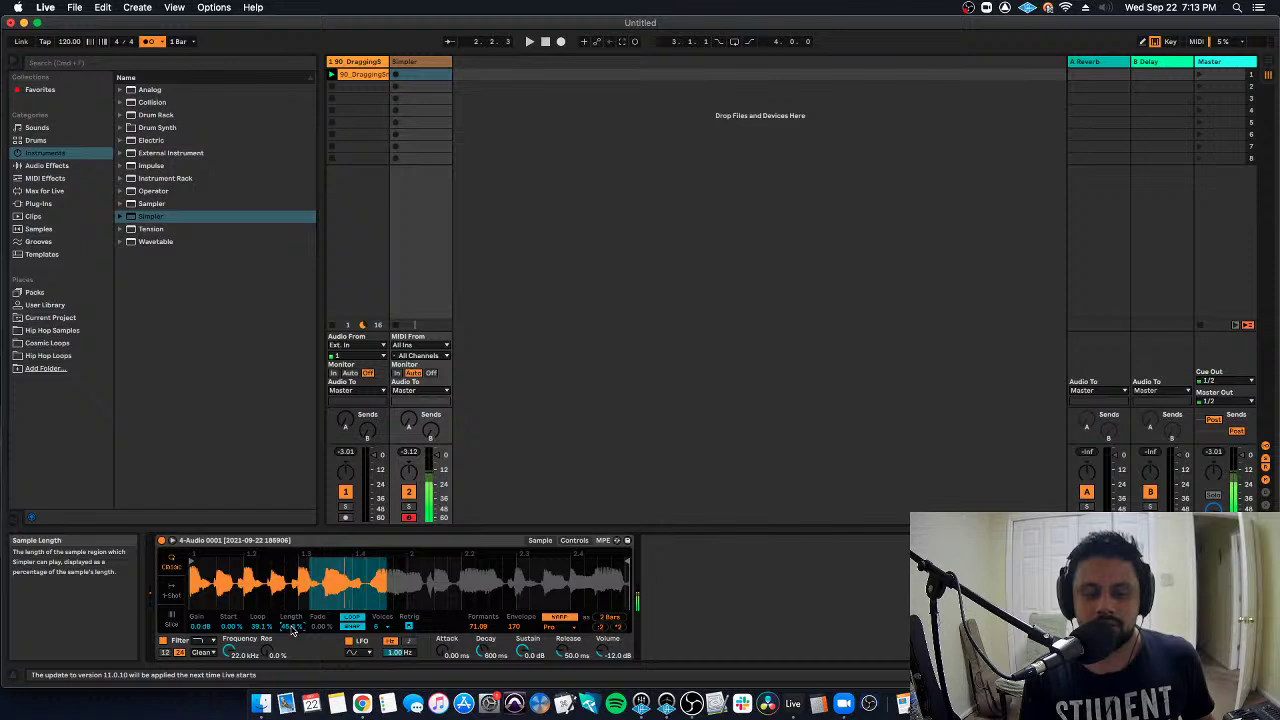
{"action": "left_click_drag", "start_coordinate": [293, 628], "coordinate": [263, 621]}
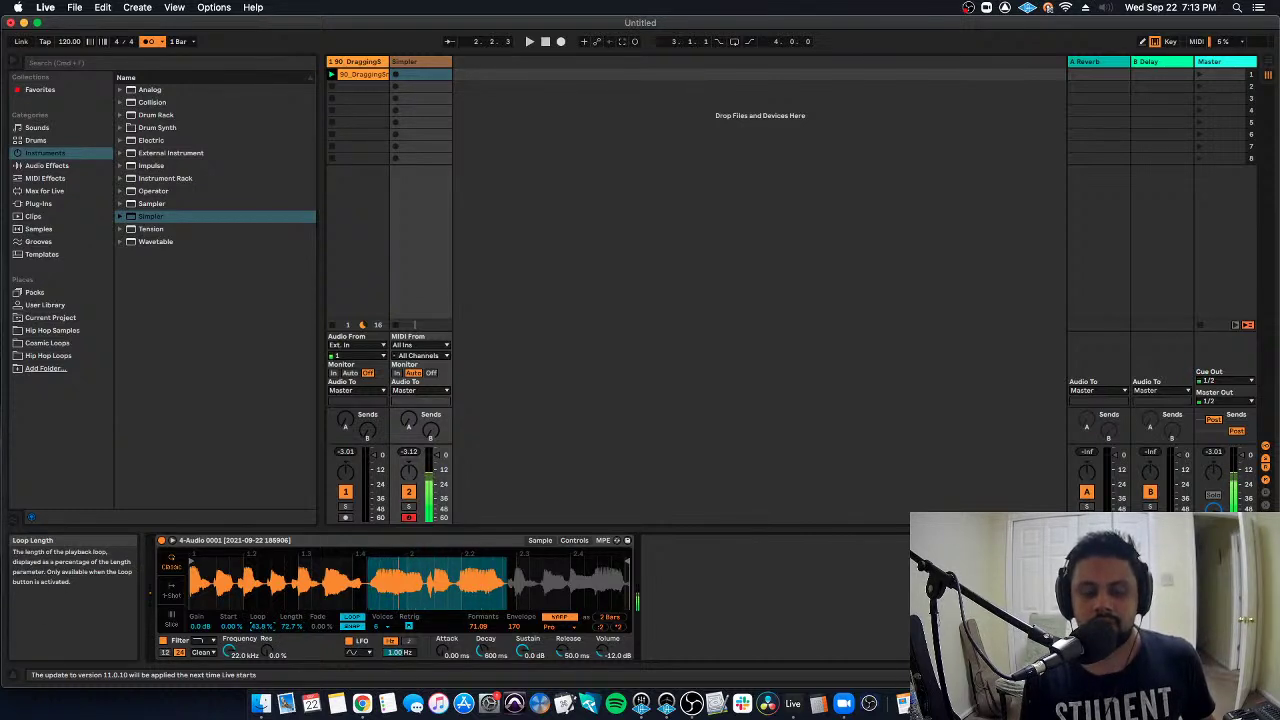
{"action": "double_click", "coordinate": [264, 629]}
{"action": "double_click", "coordinate": [282, 629]}
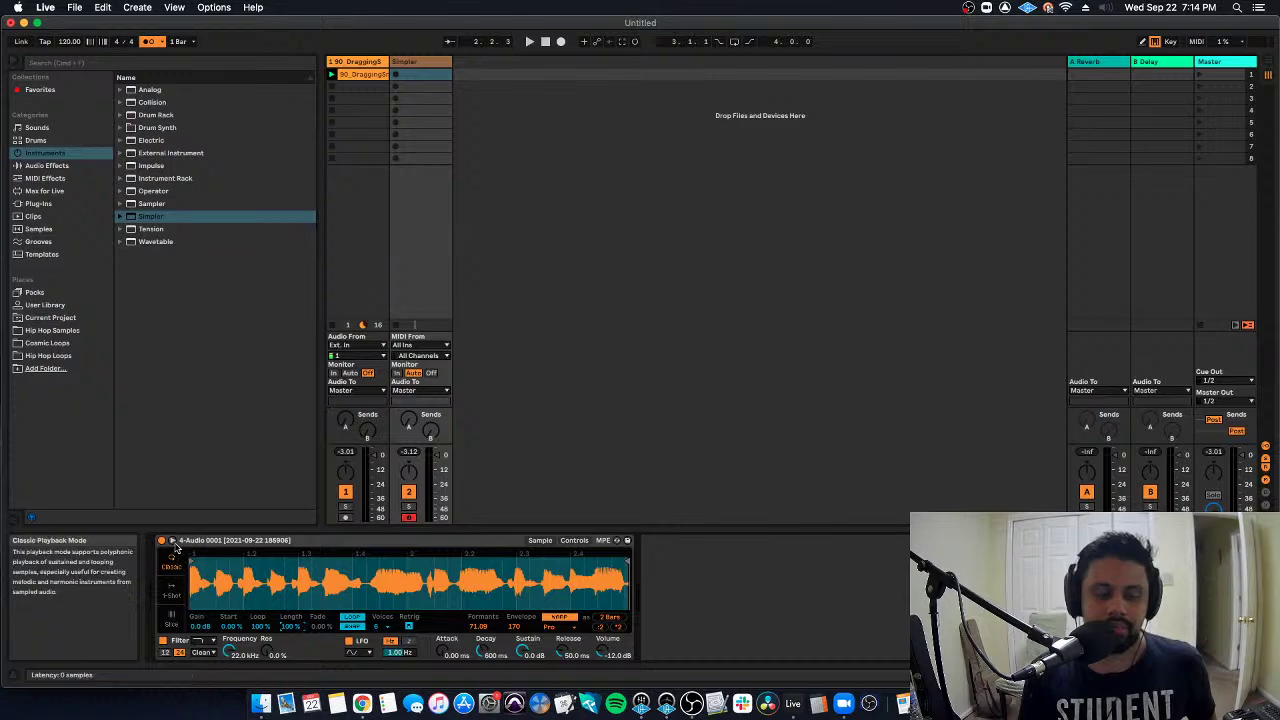
Expand Simpler's sample view to examine its waveform, filter and envelope settings, and collapse it again.
{"action": "left_click", "coordinate": [172, 541]}
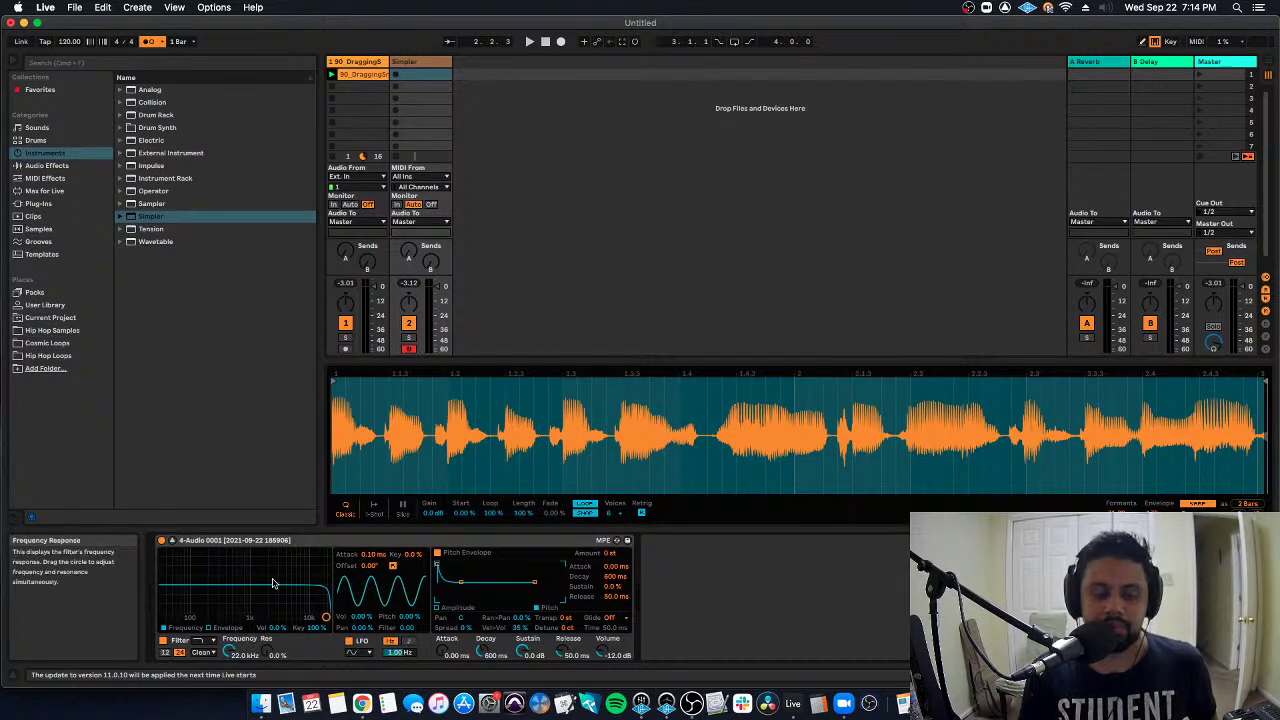
{"action": "left_click", "coordinate": [172, 541]}
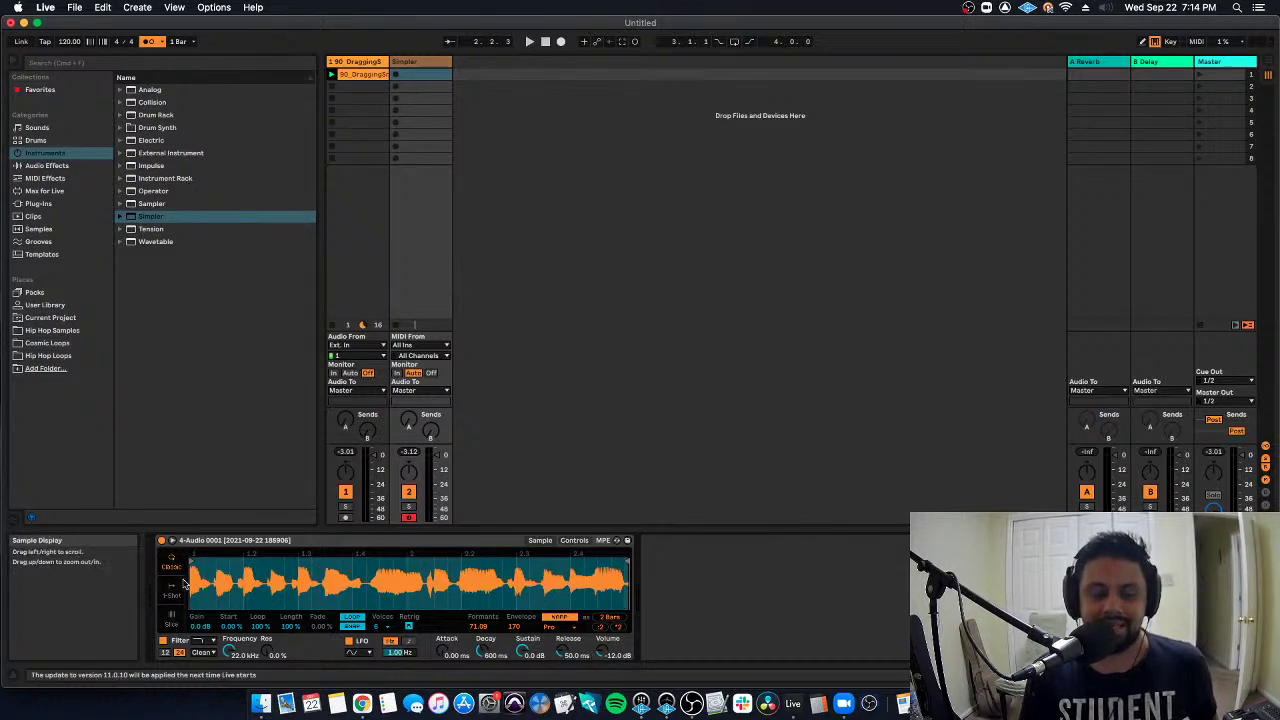
Expand Simpler's controls and sweep the filter cutoff through 13.5 kHz, 177 Hz and 3.34 kHz, ending at 22.0 kHz with 21% resonance.
{"action": "left_click", "coordinate": [172, 543]}
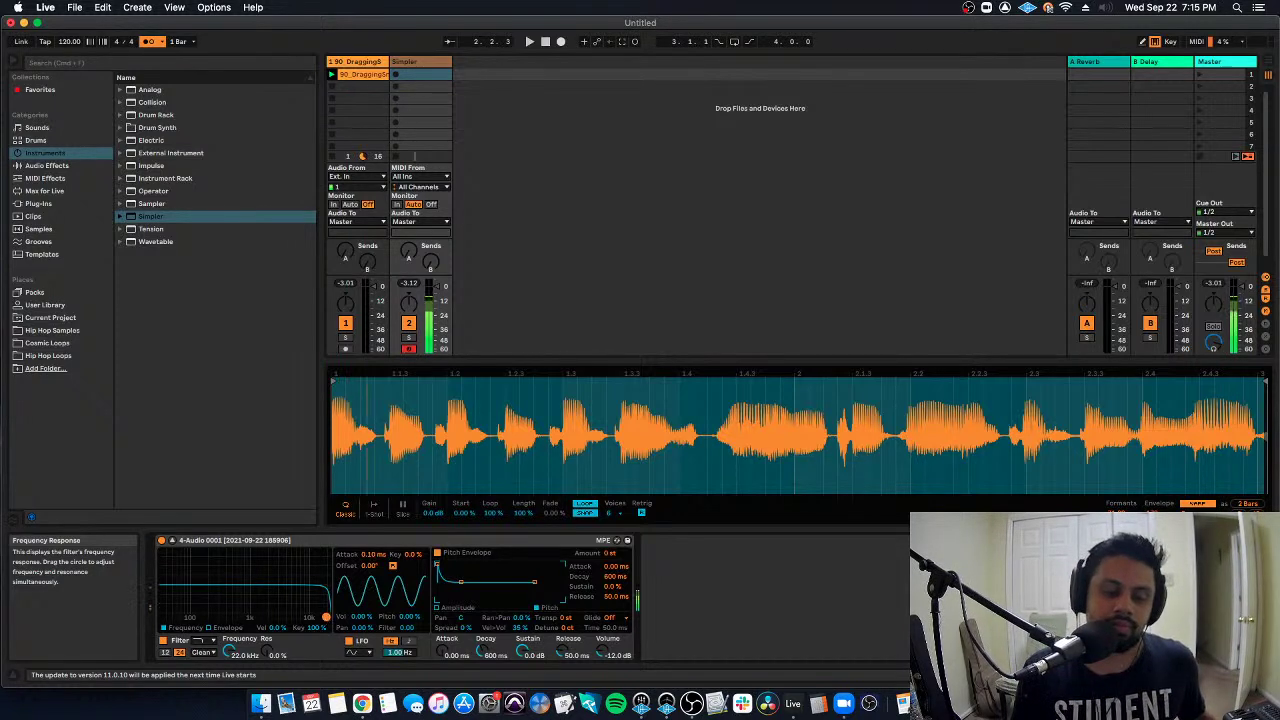
{"action": "mouse_move", "coordinate": [326, 618]}
{"action": "left_mouse_down"}
{"action": "mouse_move", "coordinate": [214, 574]}
{"action": "mouse_move", "coordinate": [267, 571]}
{"action": "mouse_move", "coordinate": [212, 574]}
{"action": "mouse_move", "coordinate": [298, 573]}
{"action": "mouse_move", "coordinate": [267, 602]}
{"action": "mouse_move", "coordinate": [313, 608]}
{"action": "left_mouse_up"}
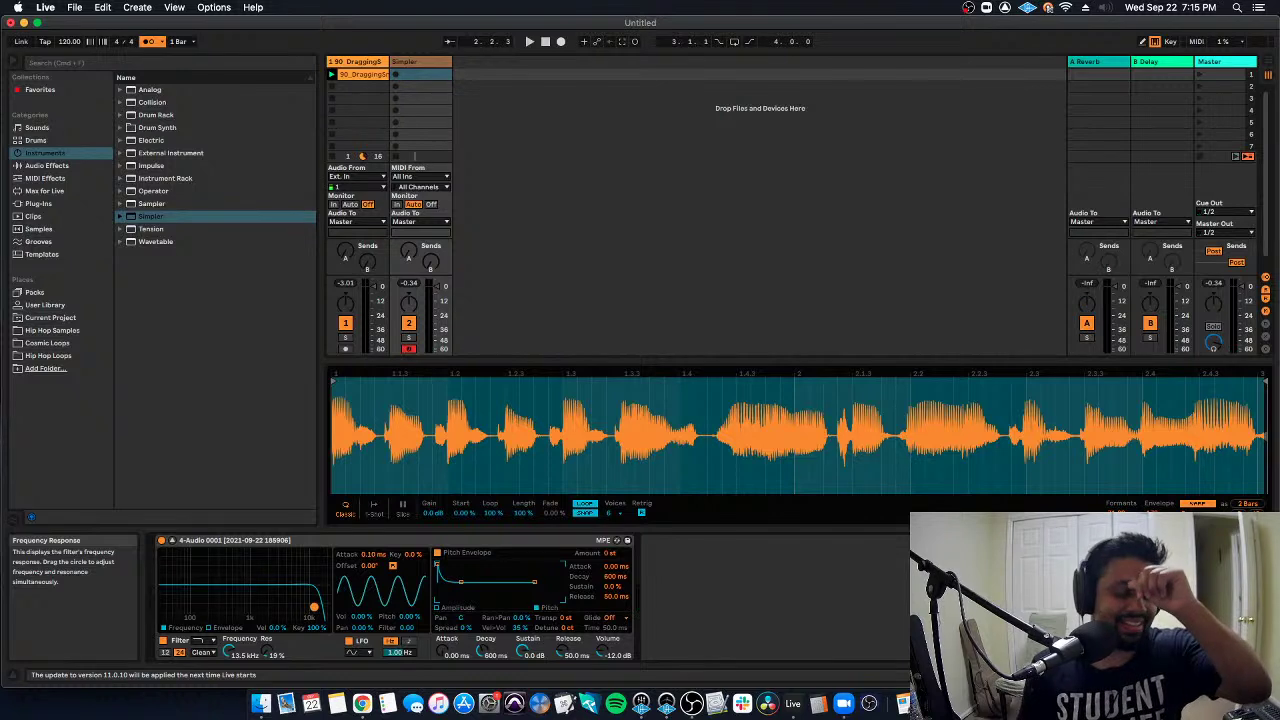
{"action": "left_click_drag", "start_coordinate": [313, 608], "coordinate": [206, 583]}
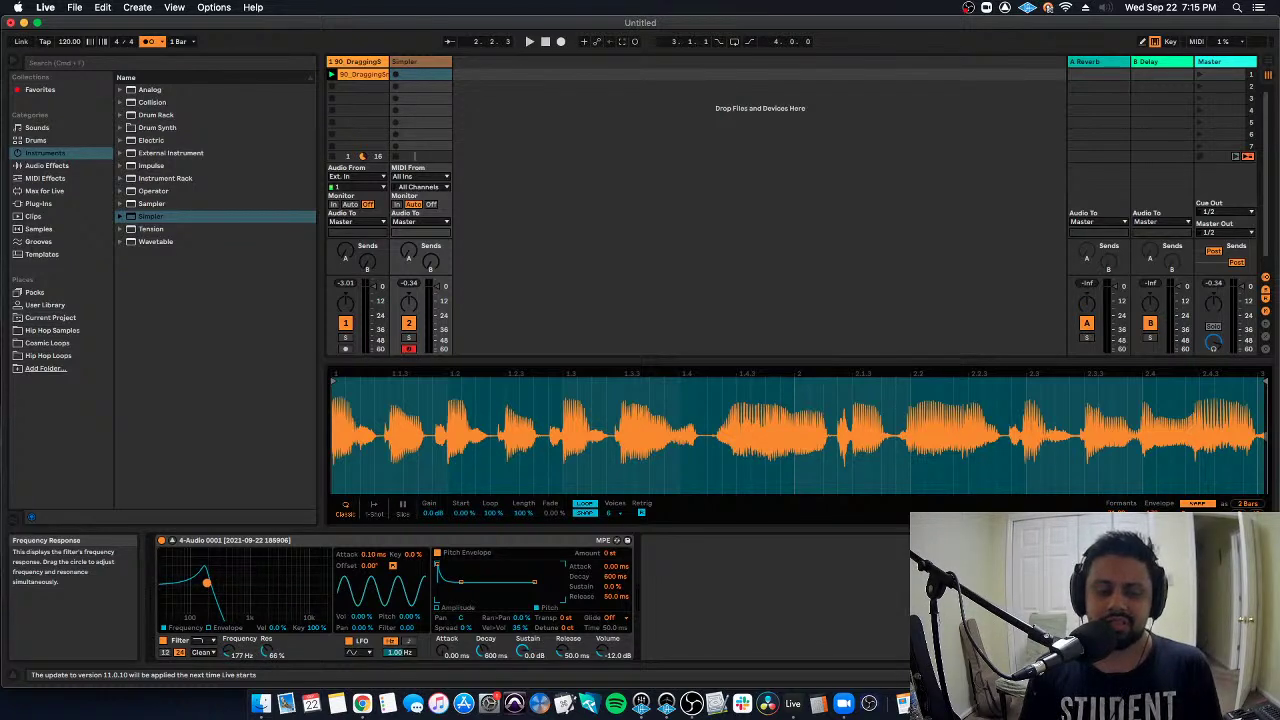
{"action": "left_click_drag", "start_coordinate": [206, 583], "coordinate": [279, 581]}
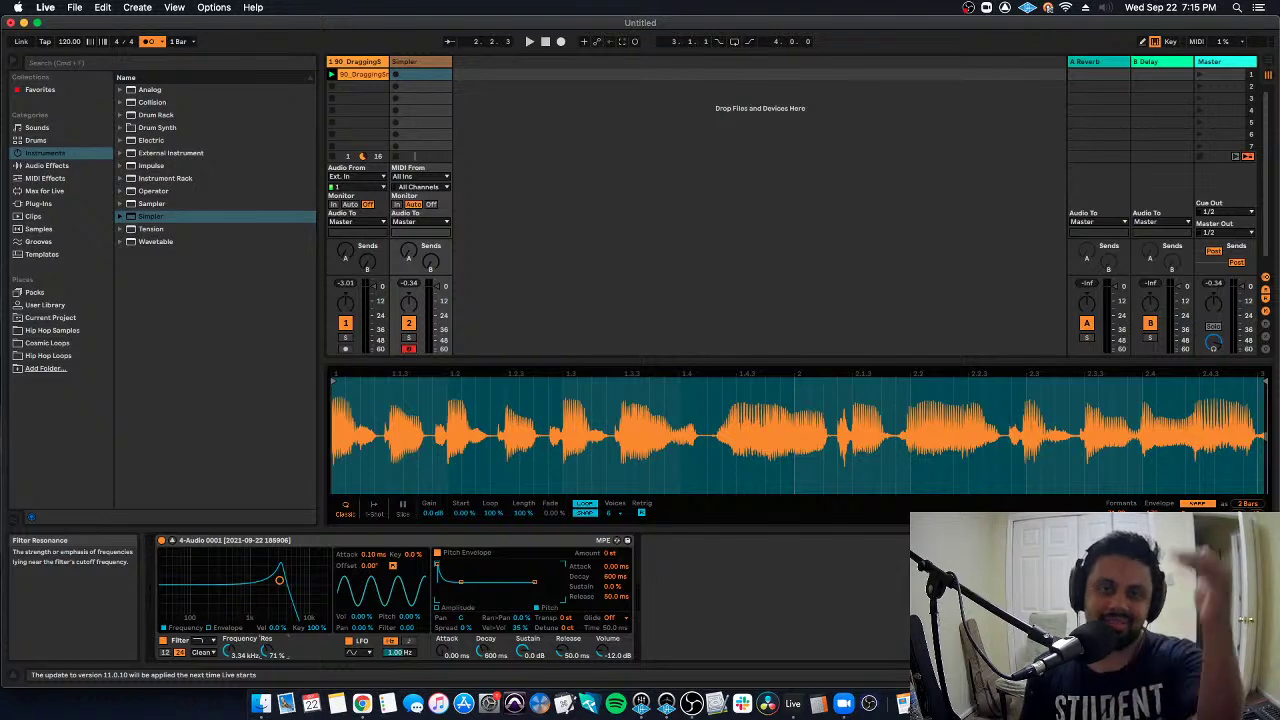
{"action": "left_click_drag", "start_coordinate": [267, 651], "coordinate": [267, 690]}
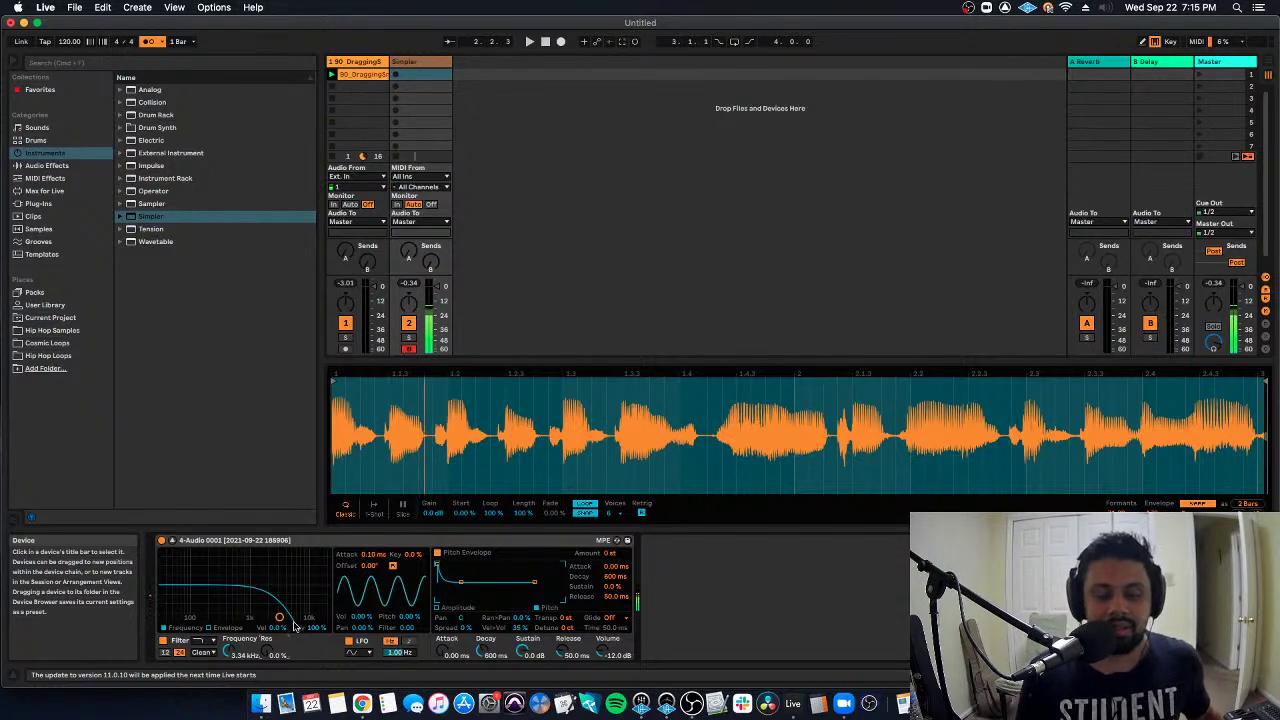
{"action": "left_click_drag", "start_coordinate": [280, 617], "coordinate": [325, 610]}
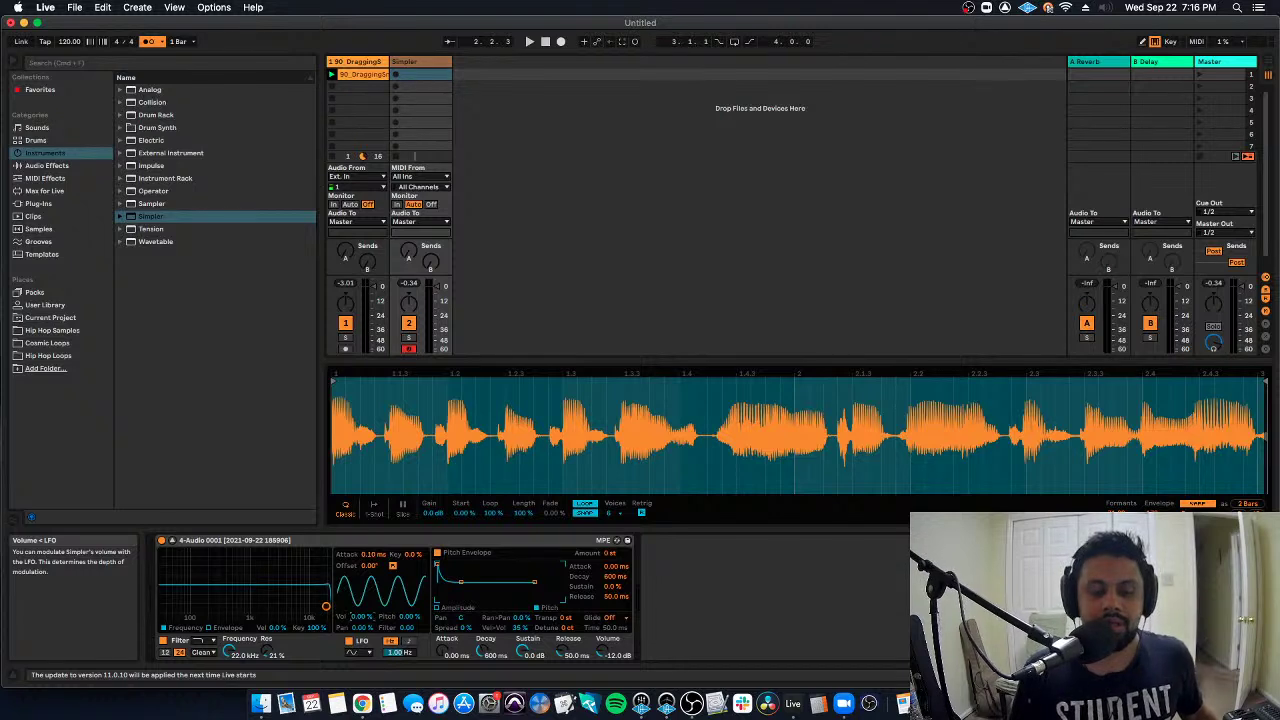
Try LFO volume modulation at 100%, reset it to 0%, and set the LFO's pitch modulation to 100%.
{"action": "left_click_drag", "start_coordinate": [361, 616], "coordinate": [361, 544]}
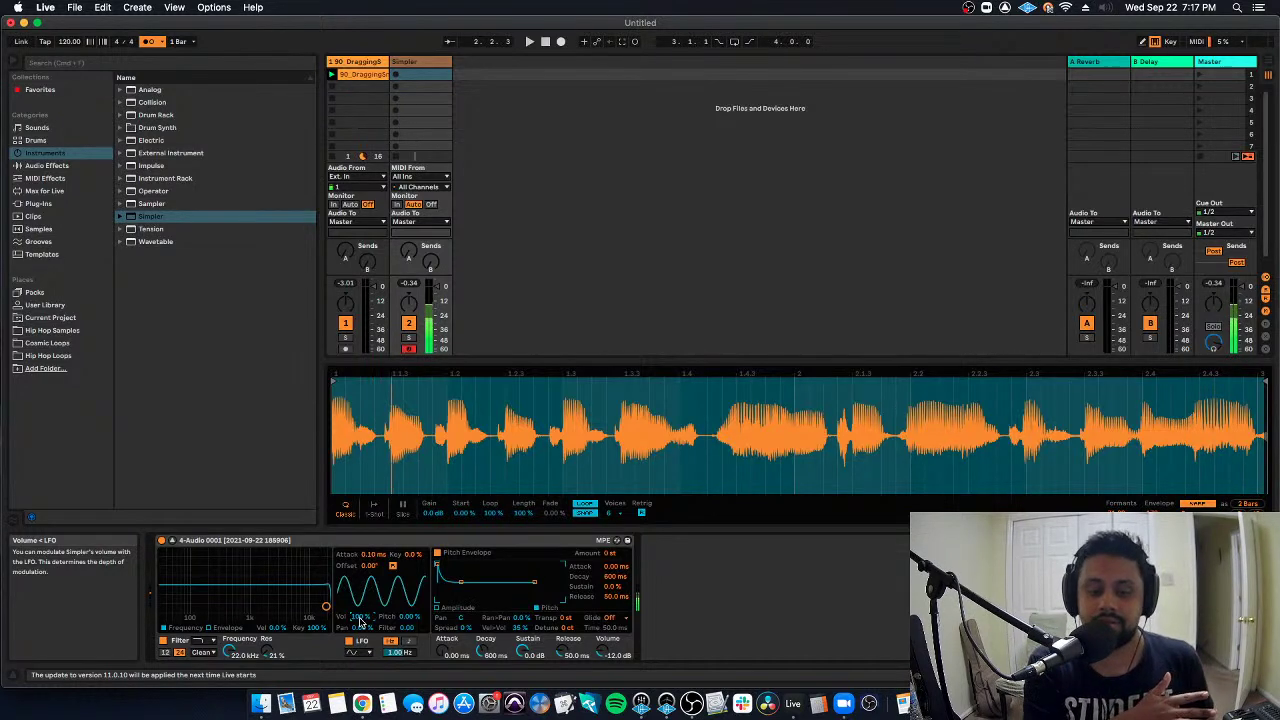
{"action": "double_click", "coordinate": [361, 621]}
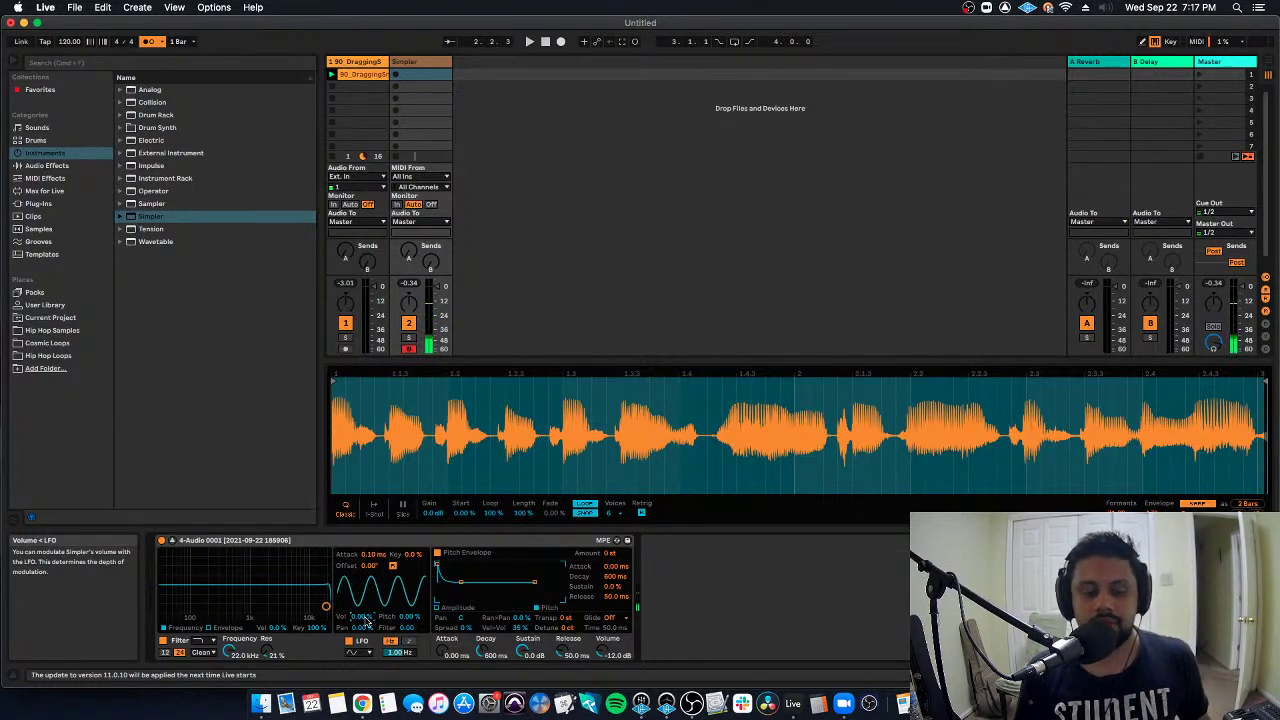
{"action": "left_click_drag", "start_coordinate": [410, 618], "coordinate": [410, 522]}
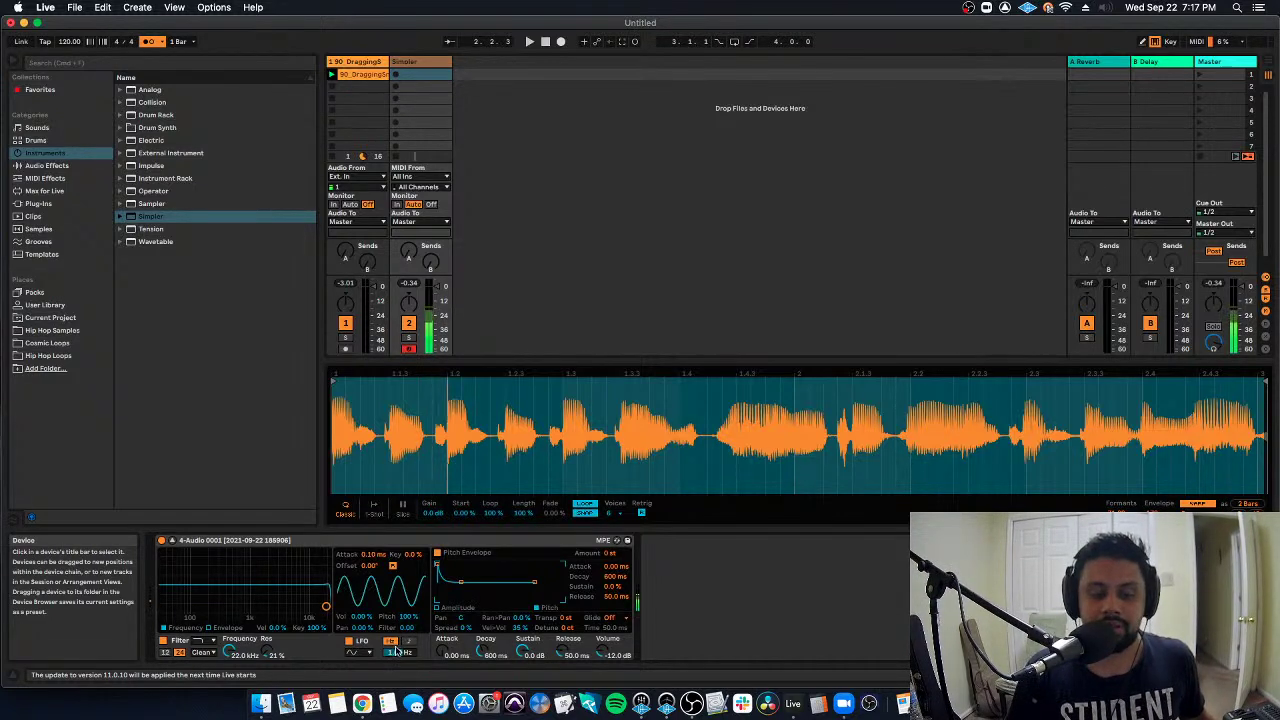
Try a faster LFO rate and a slow 0.14 Hz rate on the pitch, and reset the rate to 1.00 Hz.
{"action": "left_click", "coordinate": [402, 653]}
{"action": "left_click_drag", "start_coordinate": [402, 653], "coordinate": [402, 630]}
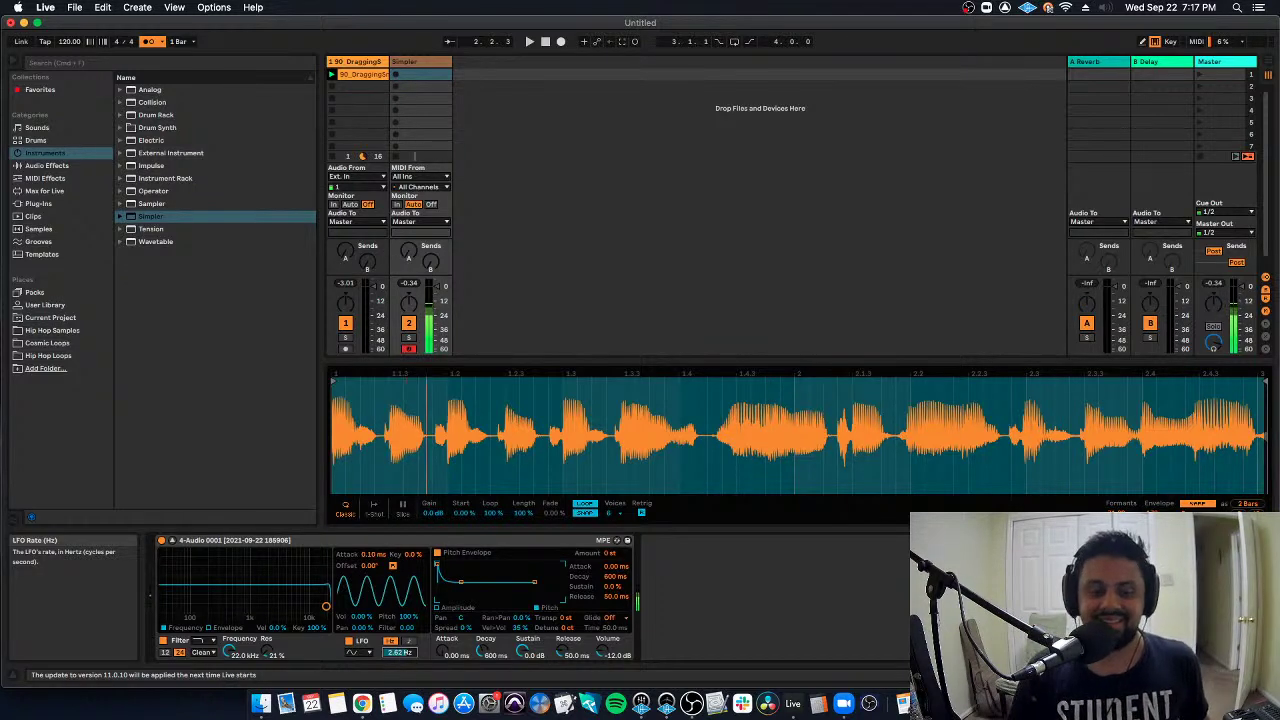
{"action": "left_click_drag", "start_coordinate": [407, 655], "coordinate": [407, 708]}
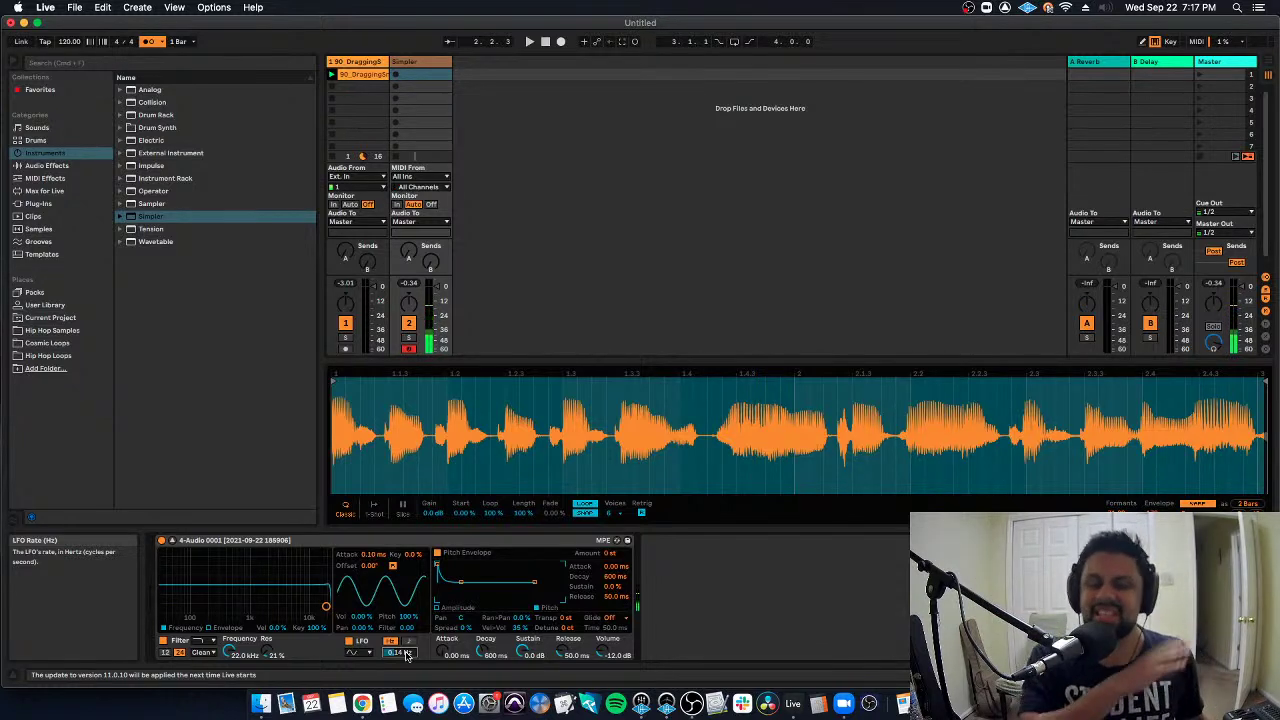
{"action": "double_click", "coordinate": [406, 655]}
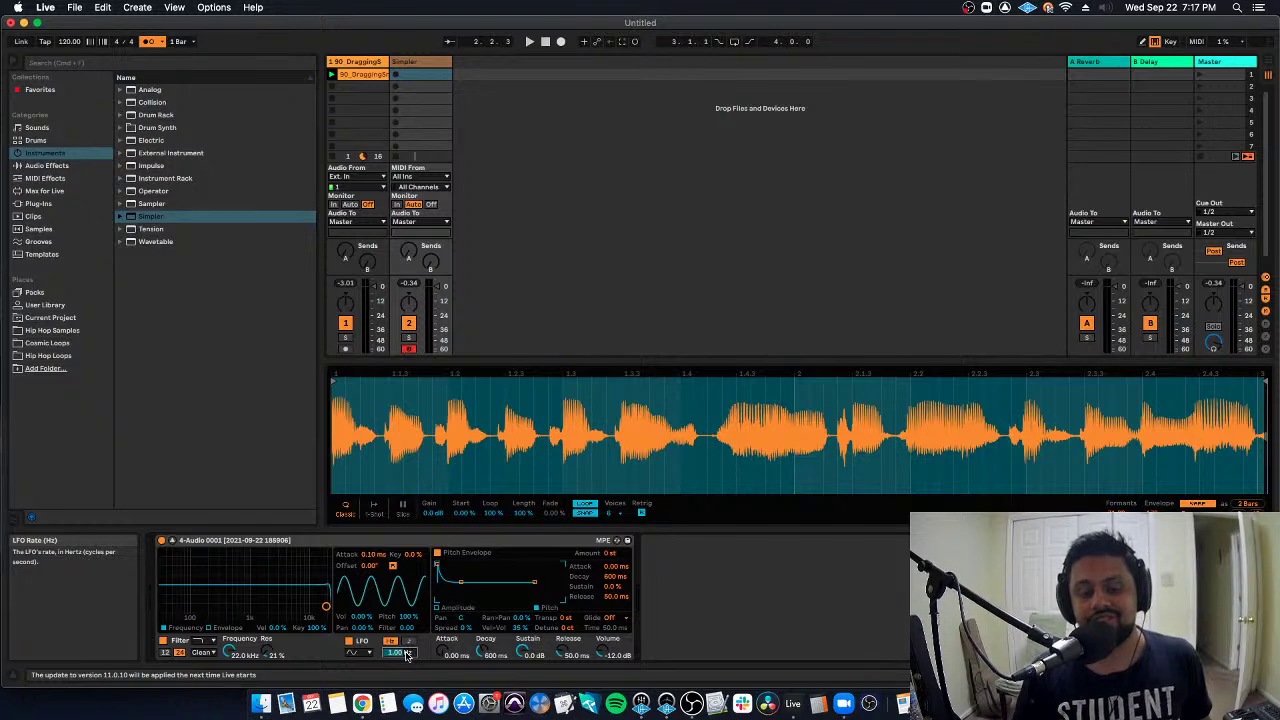
Sync the LFO rate to beat time at 1/8 and change the LFO waveform to square.
{"action": "left_click", "coordinate": [409, 643]}
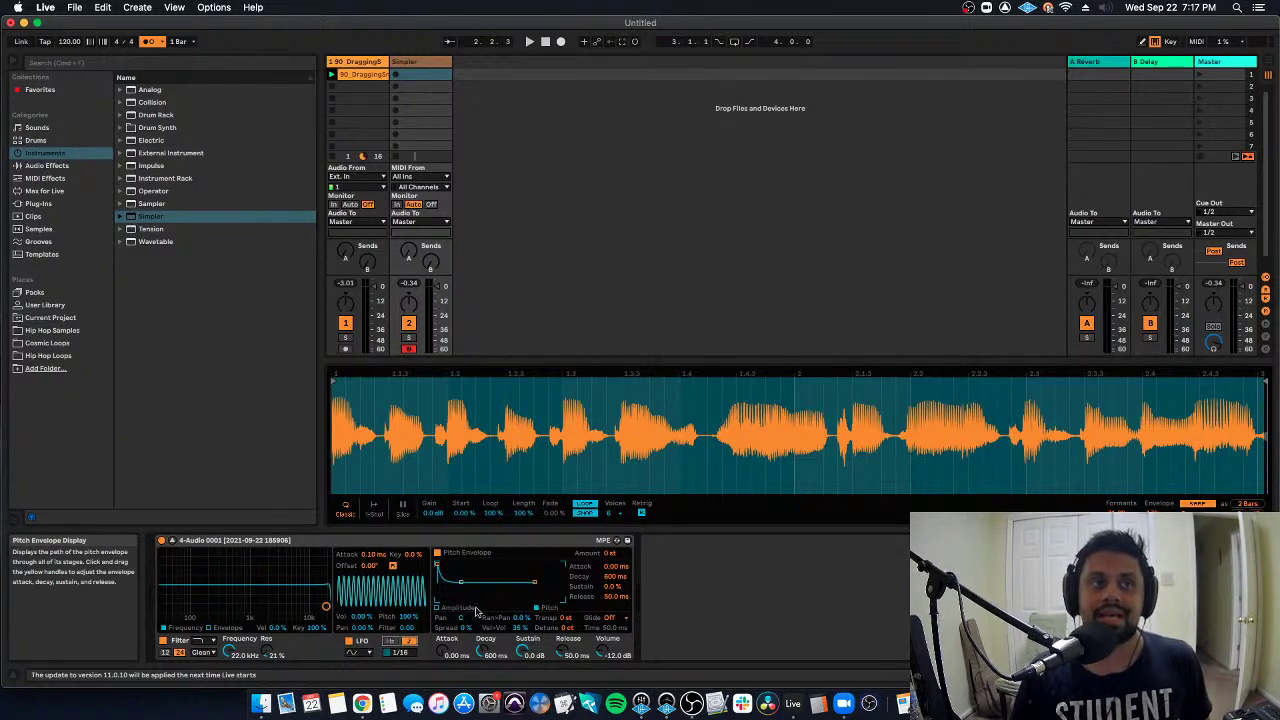
{"action": "left_click_drag", "start_coordinate": [400, 653], "coordinate": [400, 642]}
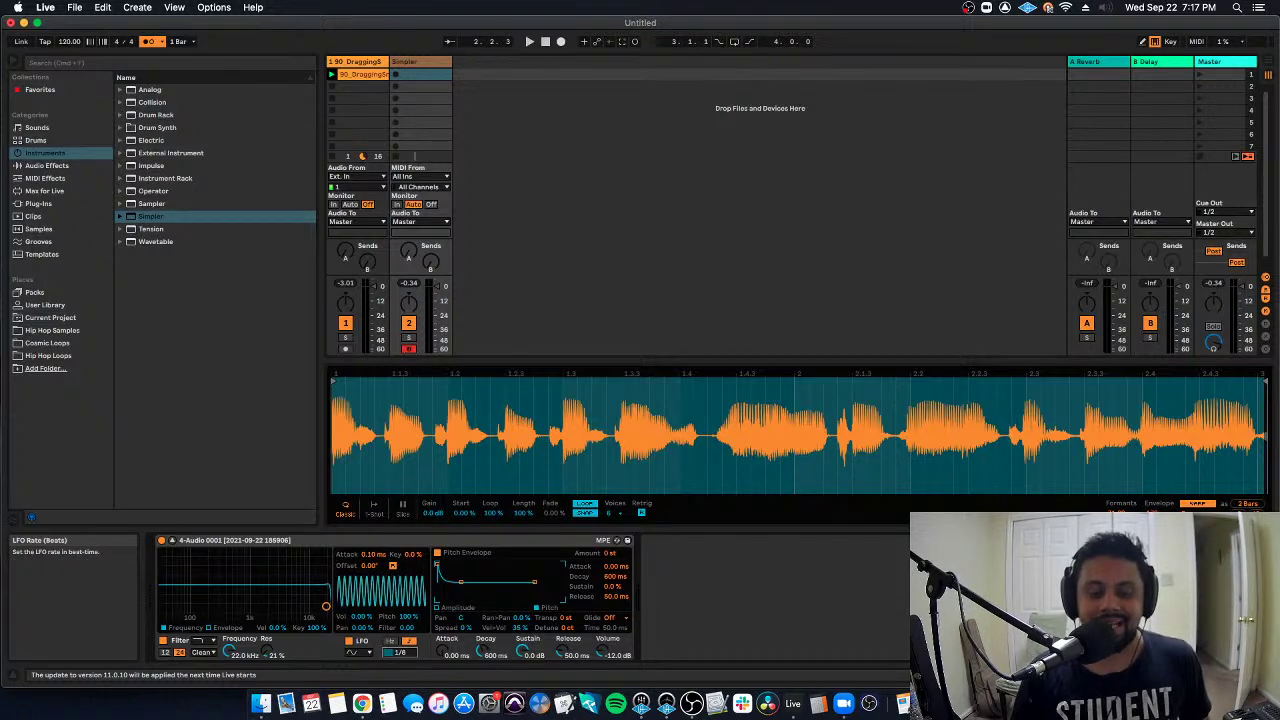
{"action": "left_click", "coordinate": [362, 654]}
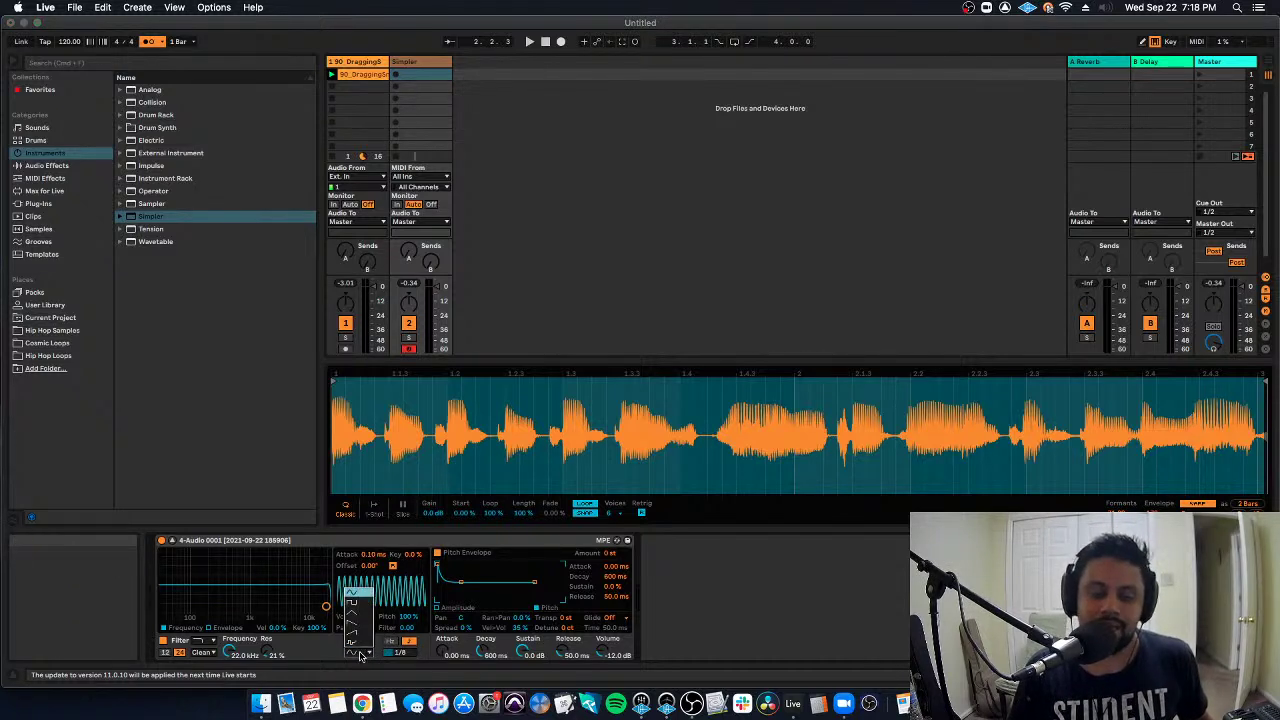
{"action": "left_click", "coordinate": [362, 605]}
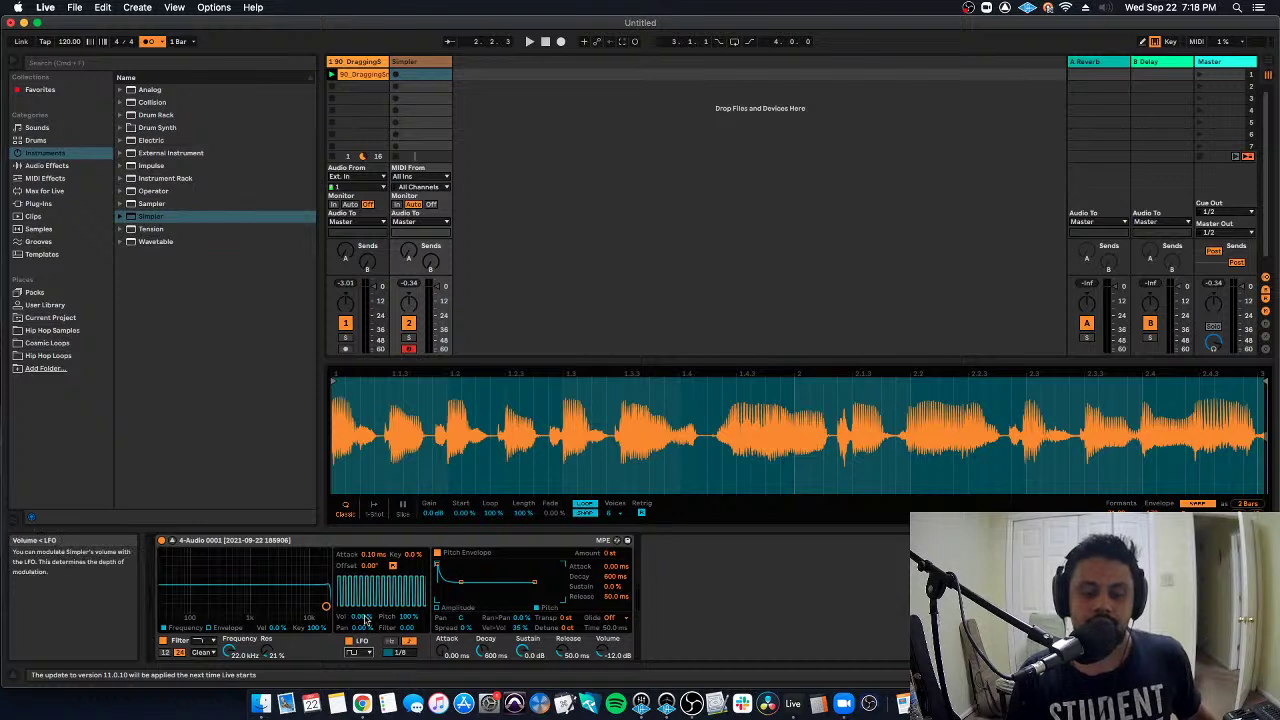
Try the square LFO at 100% on volume and pan with rates 1/16, 6 and 1/8, and return volume modulation to 0%.
{"action": "left_click_drag", "start_coordinate": [362, 617], "coordinate": [362, 595]}
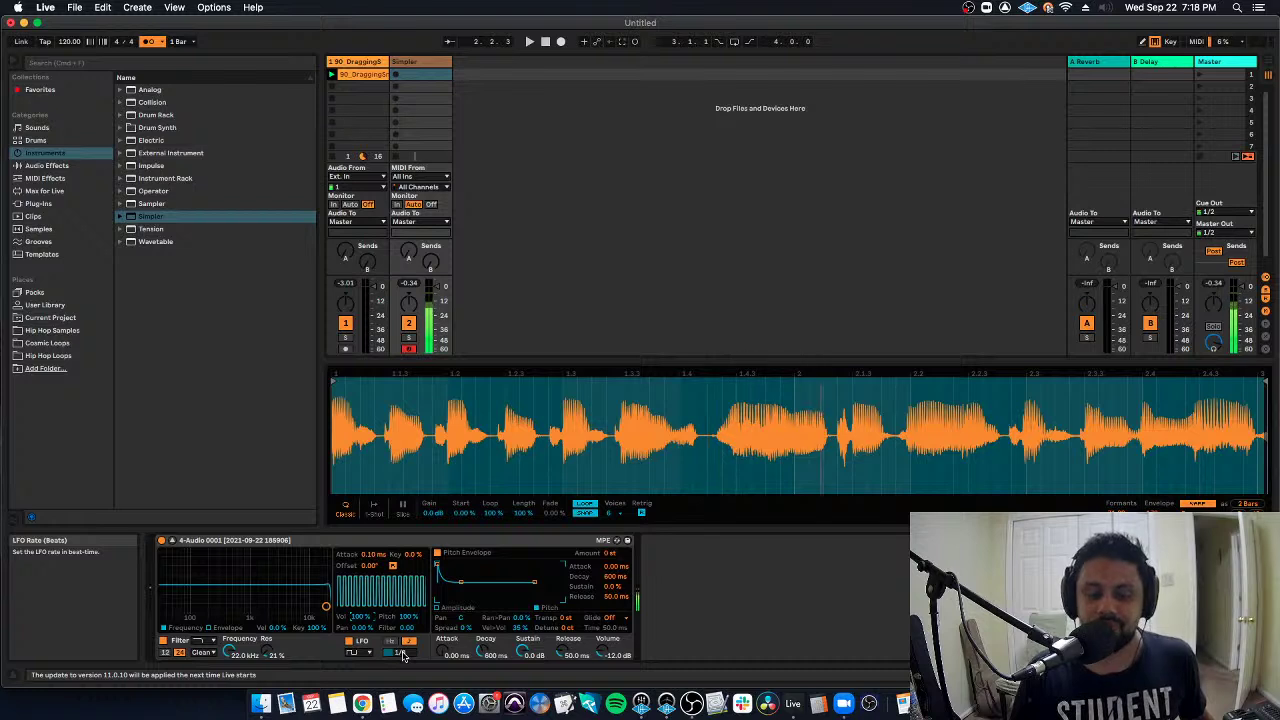
{"action": "left_click_drag", "start_coordinate": [404, 654], "coordinate": [404, 673]}
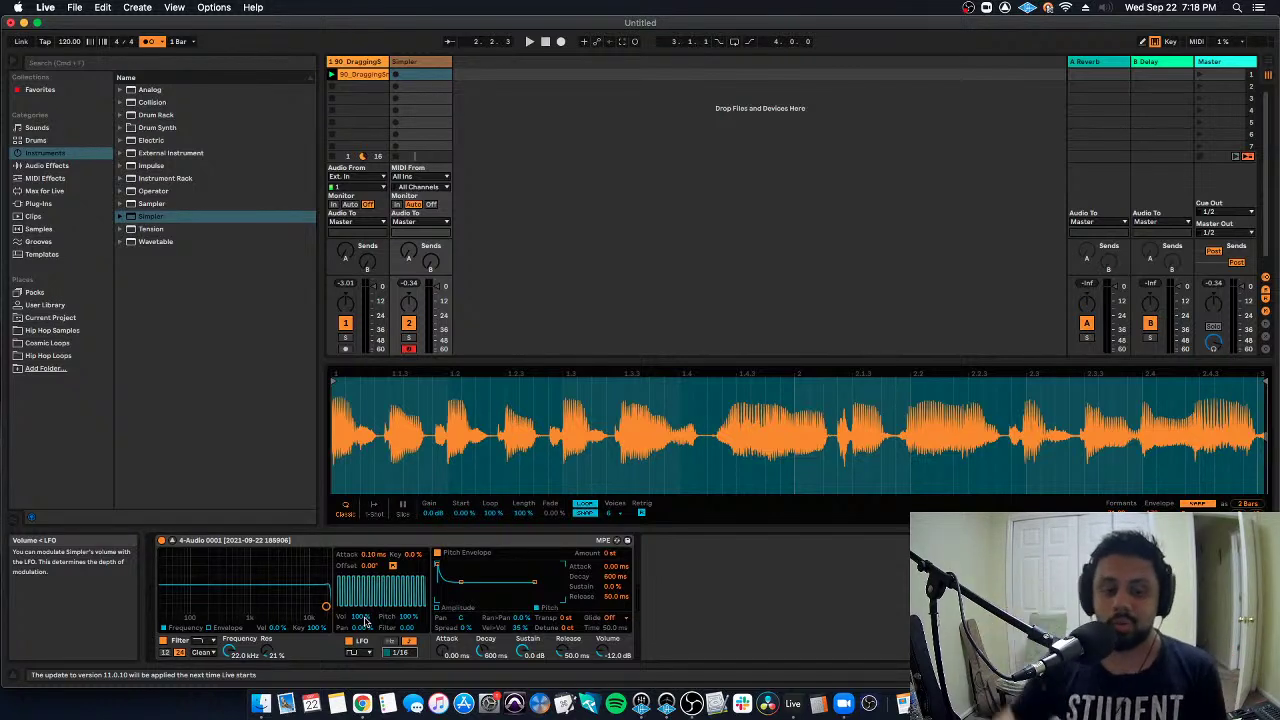
{"action": "left_click_drag", "start_coordinate": [400, 653], "coordinate": [402, 606]}
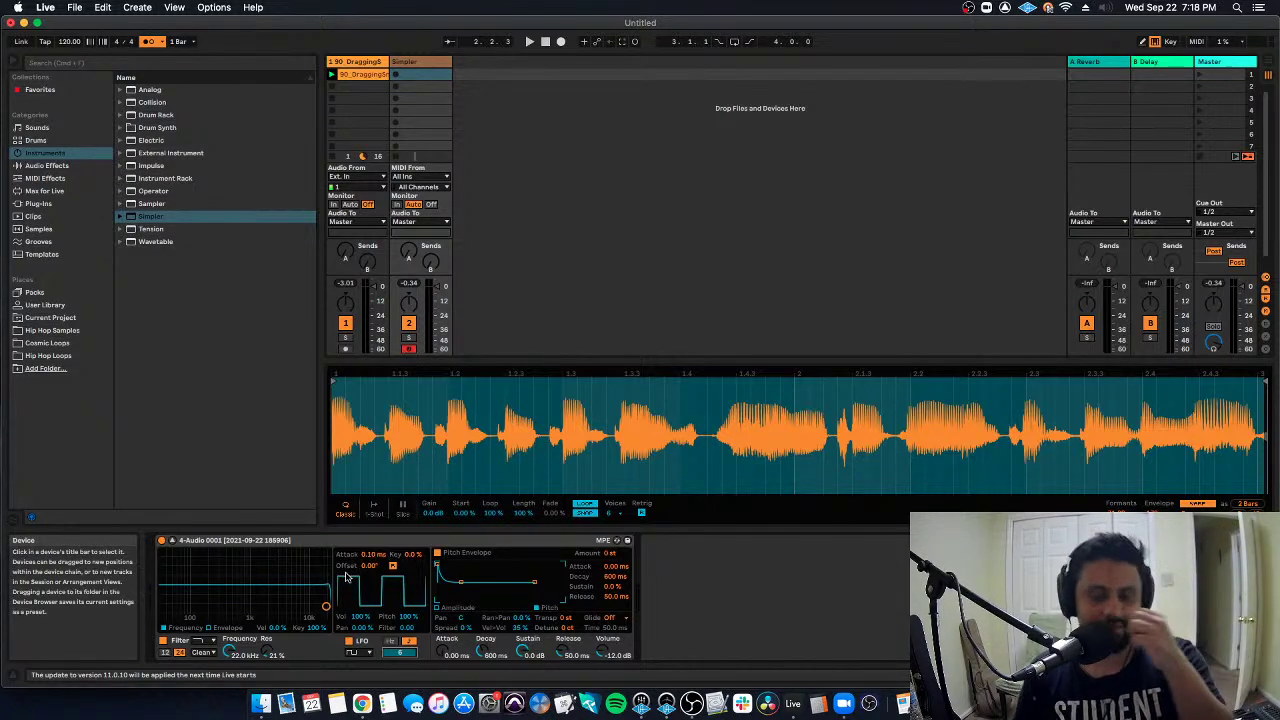
{"action": "left_click_drag", "start_coordinate": [400, 652], "coordinate": [400, 634]}
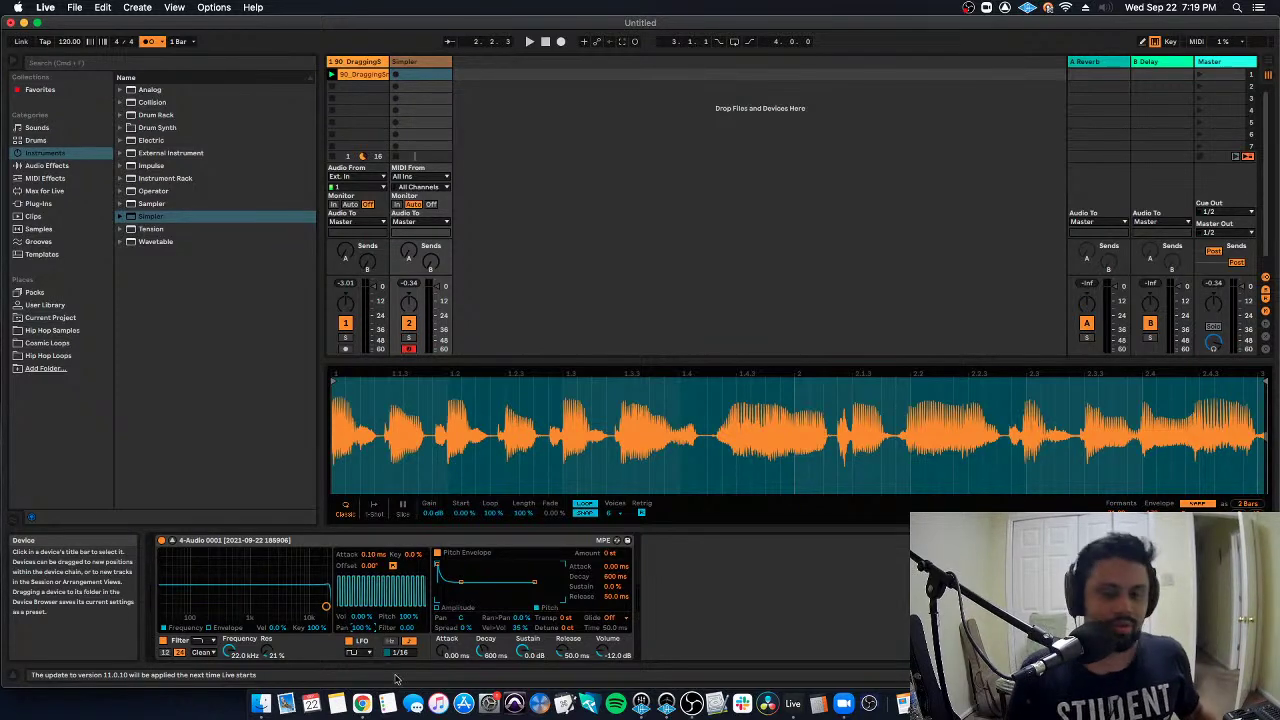
{"action": "left_click_drag", "start_coordinate": [400, 652], "coordinate": [400, 638]}
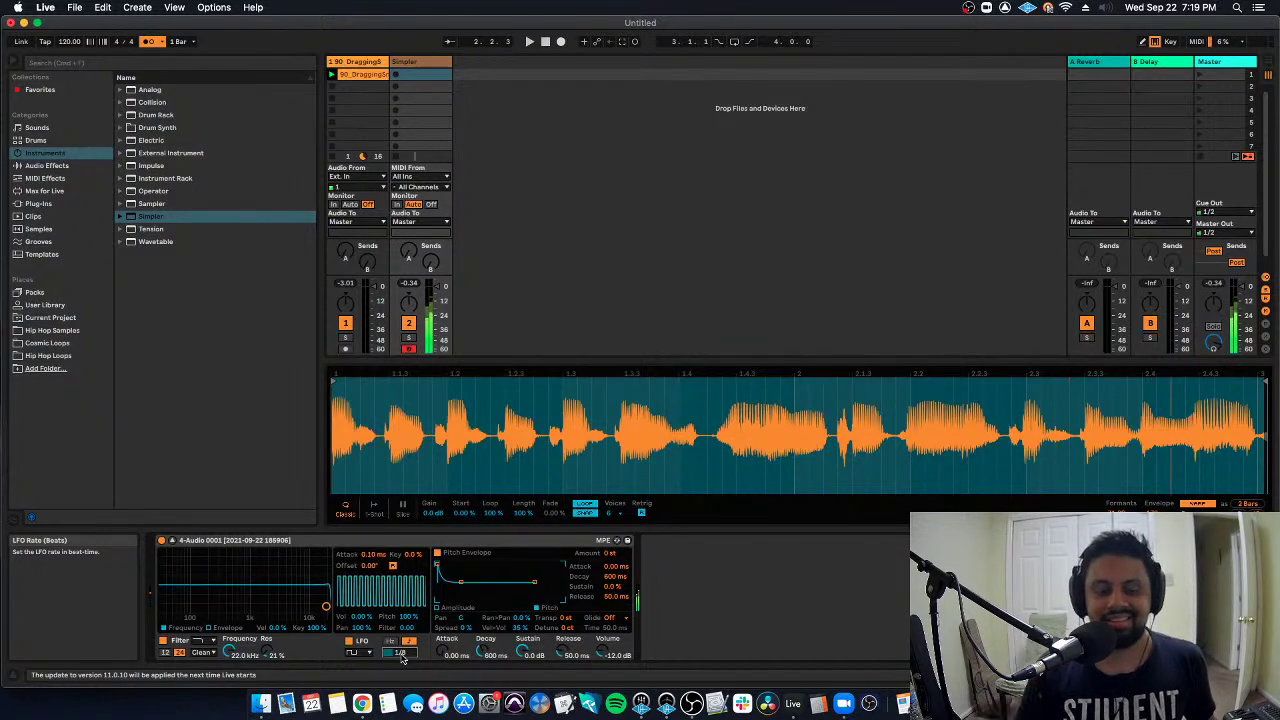
Switch the LFO waveform to sine, set its rate to 3/8, and reset the pan and pitch modulation to 0%.
{"action": "left_click", "coordinate": [356, 652]}
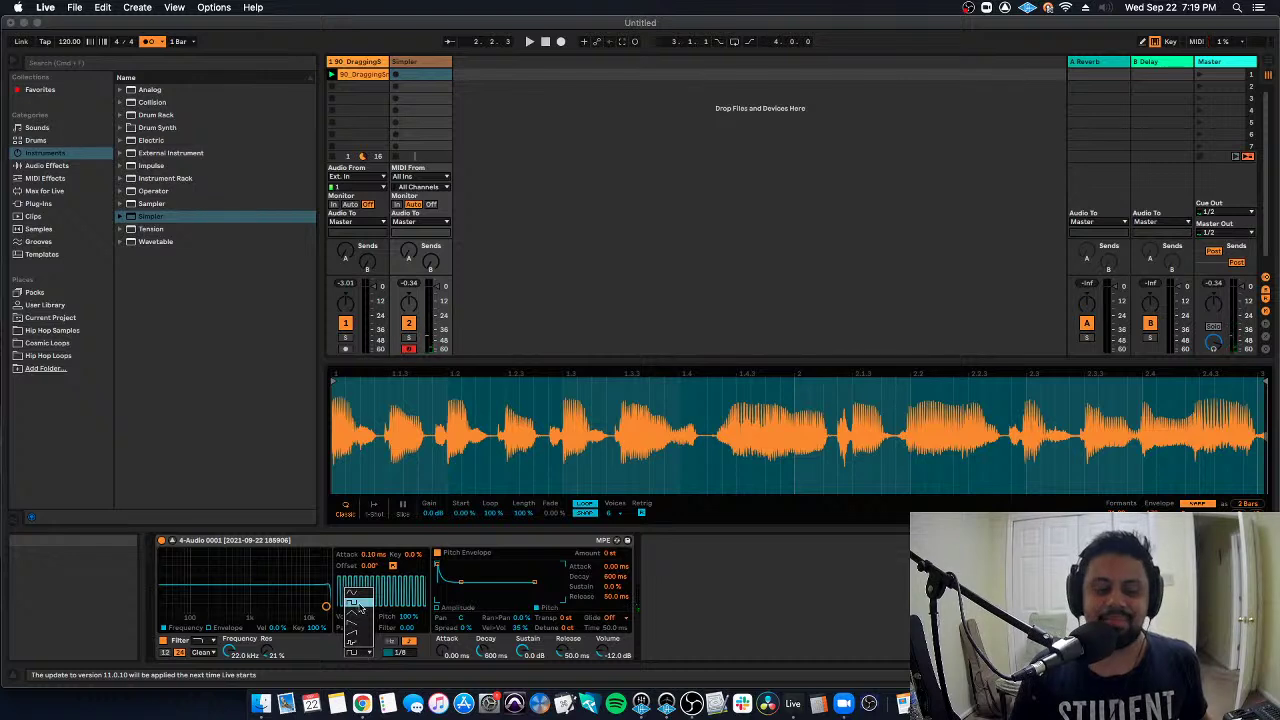
{"action": "left_click", "coordinate": [355, 592]}
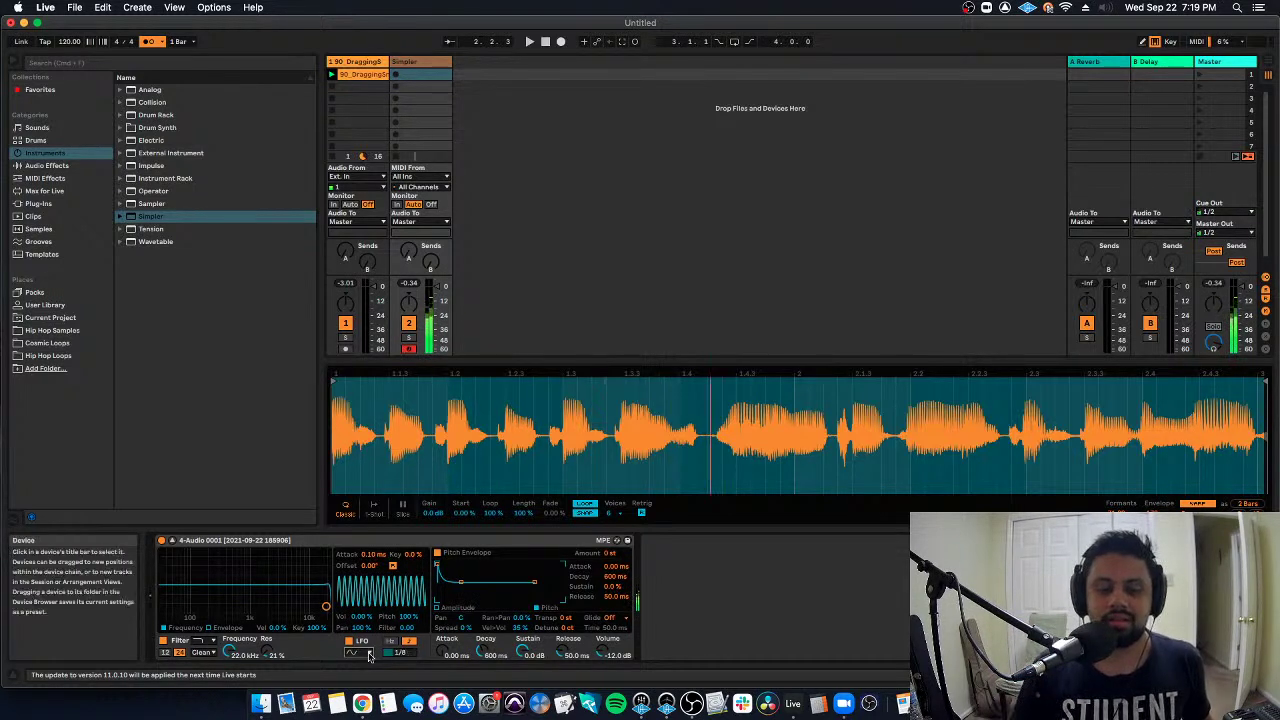
{"action": "left_click_drag", "start_coordinate": [400, 652], "coordinate": [400, 626]}
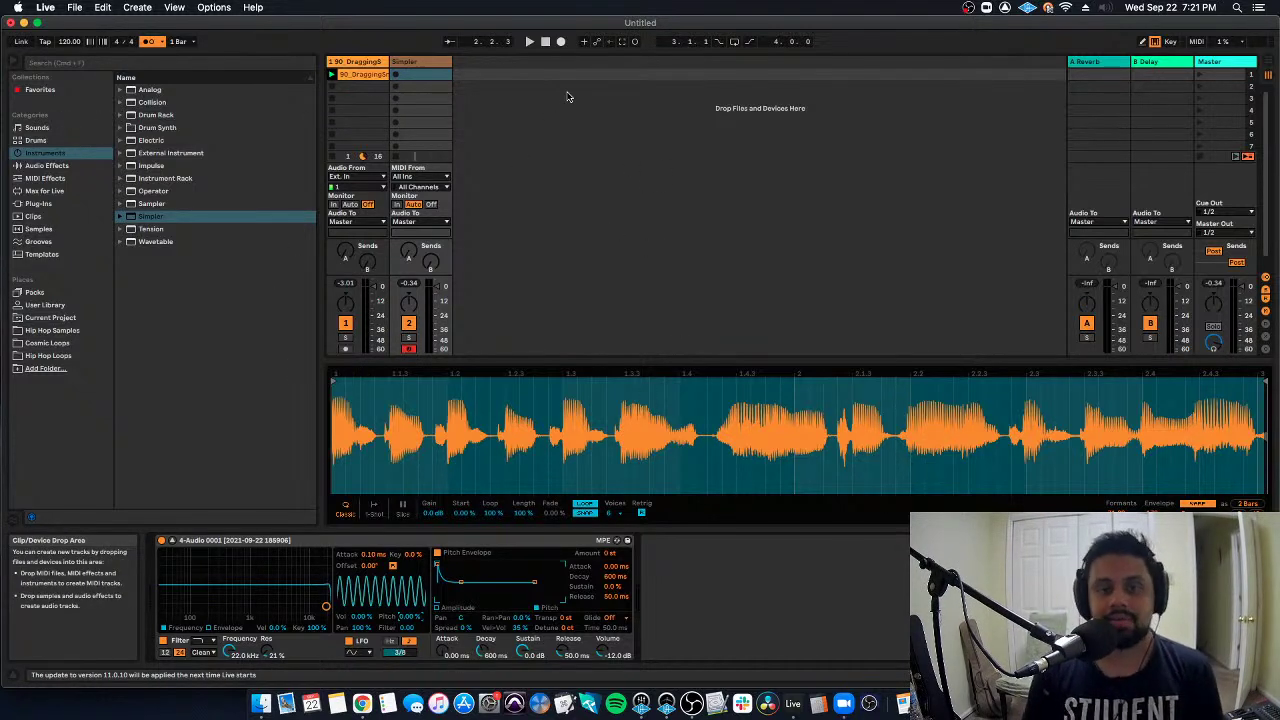
Add a new MIDI track and load an empty Simpler onto it.
{"action": "key", "text": "super+shift+t"}
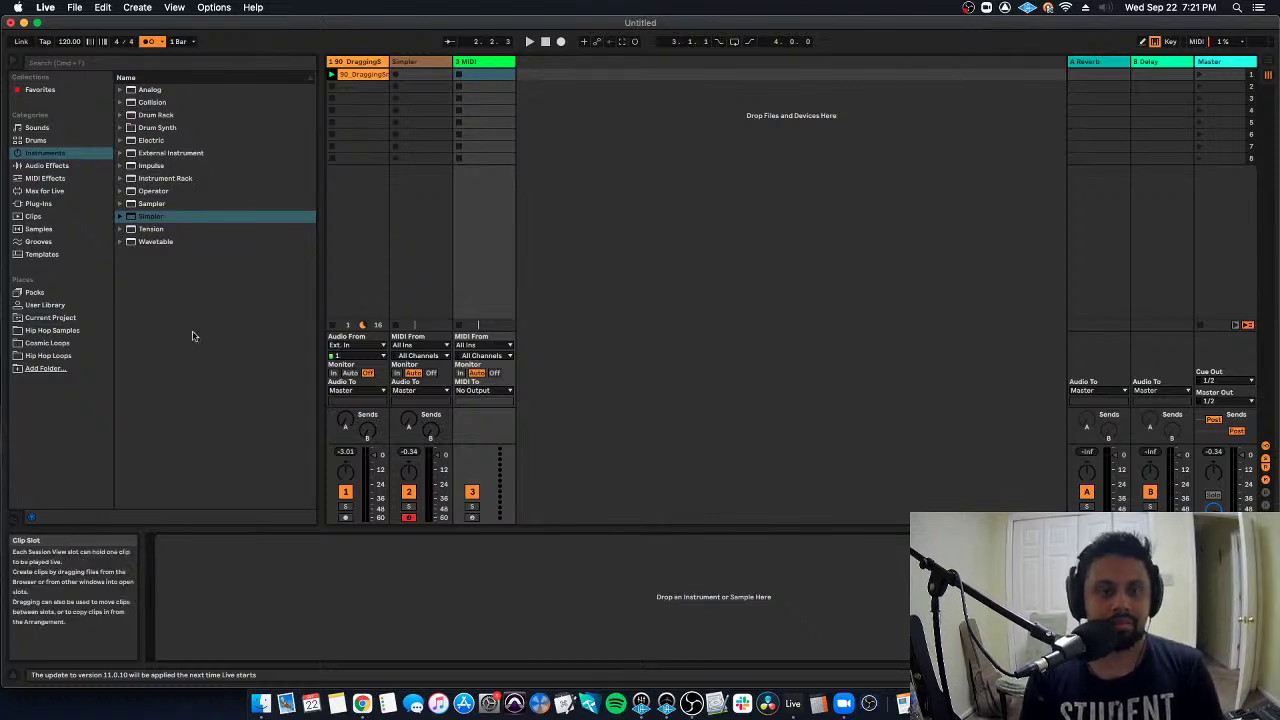
{"action": "double_click", "coordinate": [157, 218]}
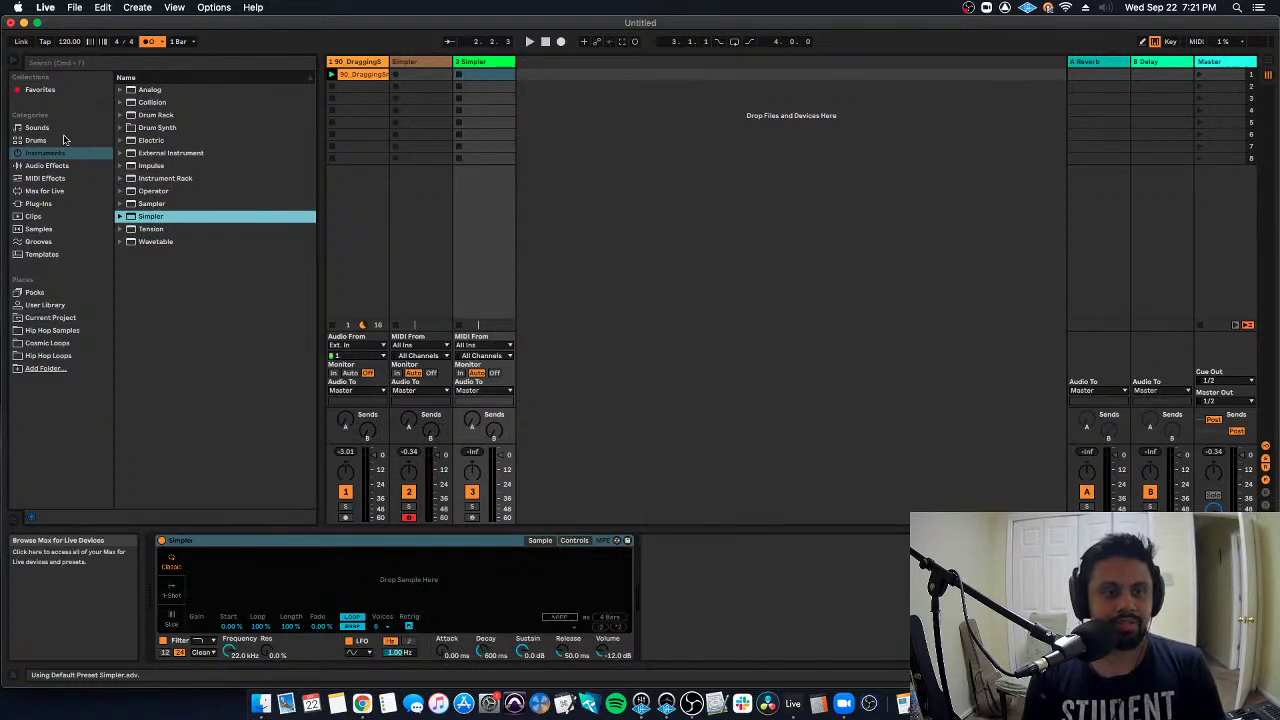
Browse the sample library for a grand piano note and preview GrandPiano C3 ff.aif.
{"action": "left_click", "coordinate": [76, 218]}
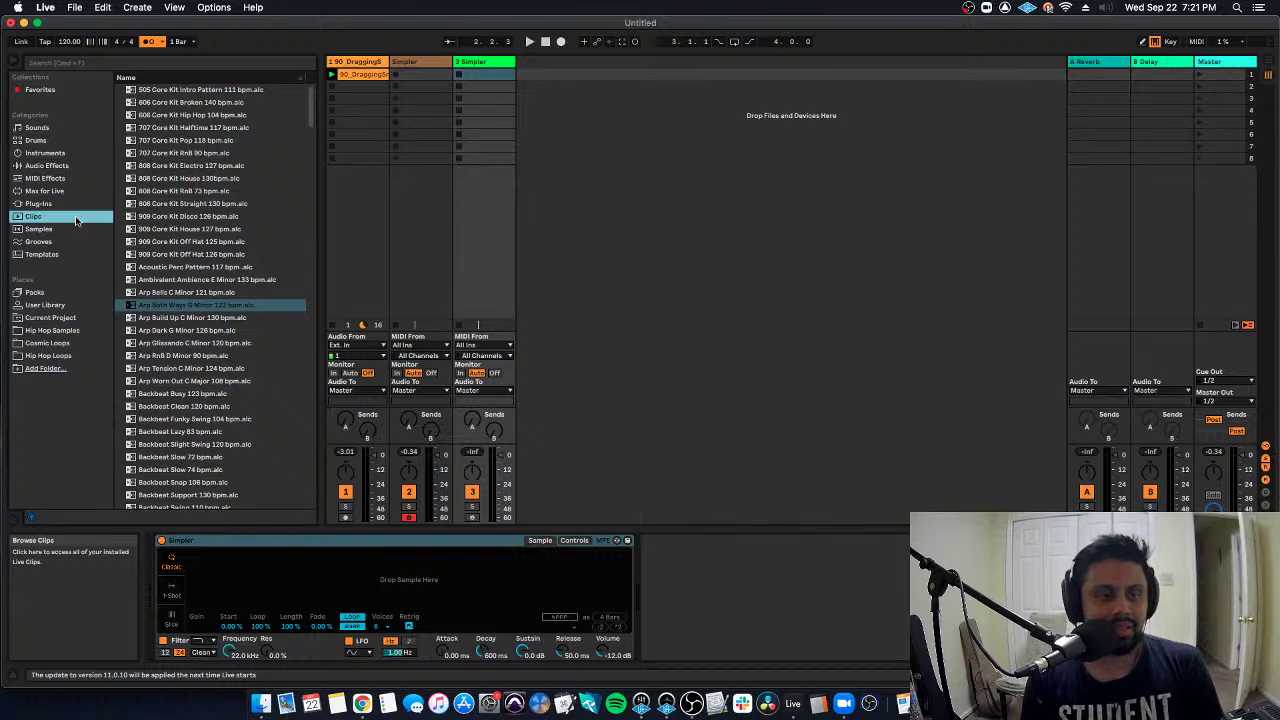
{"action": "left_click", "coordinate": [76, 228]}
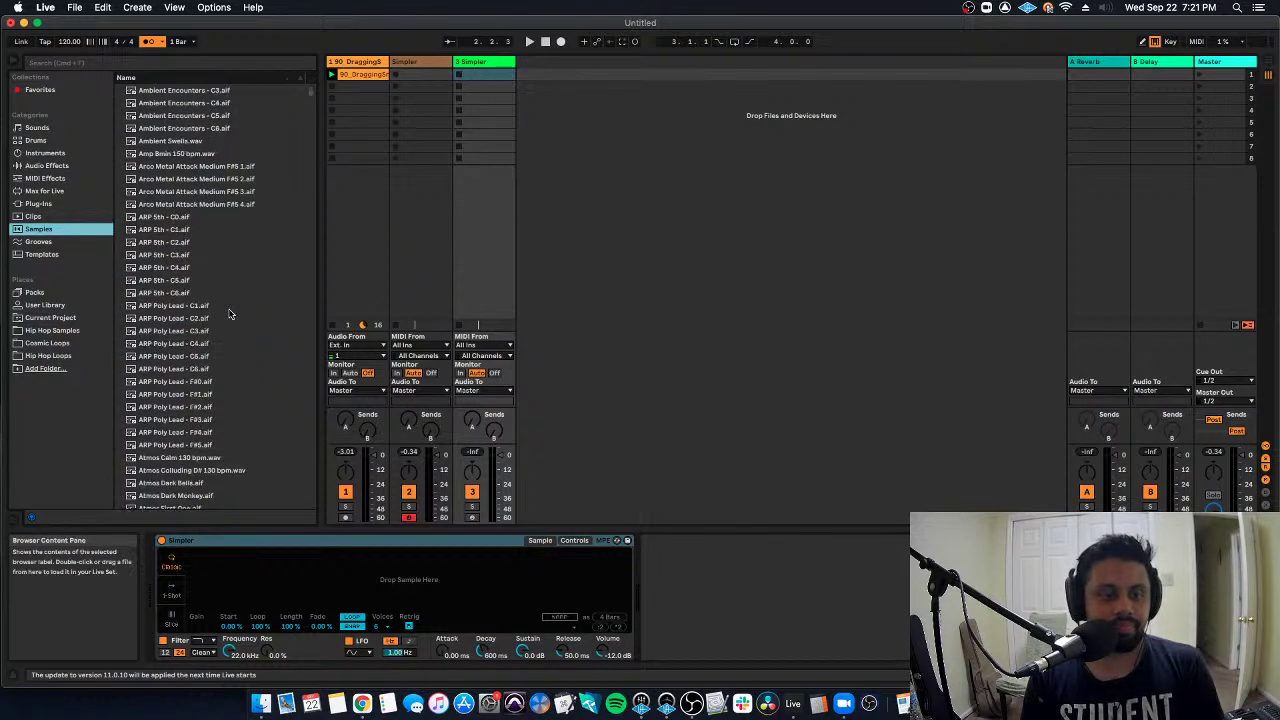
{"action": "scroll", "coordinate": [229, 310], "scroll_direction": "down", "scroll_amount": 10}
{"action": "scroll", "coordinate": [229, 313], "scroll_direction": "down", "scroll_amount": 15}
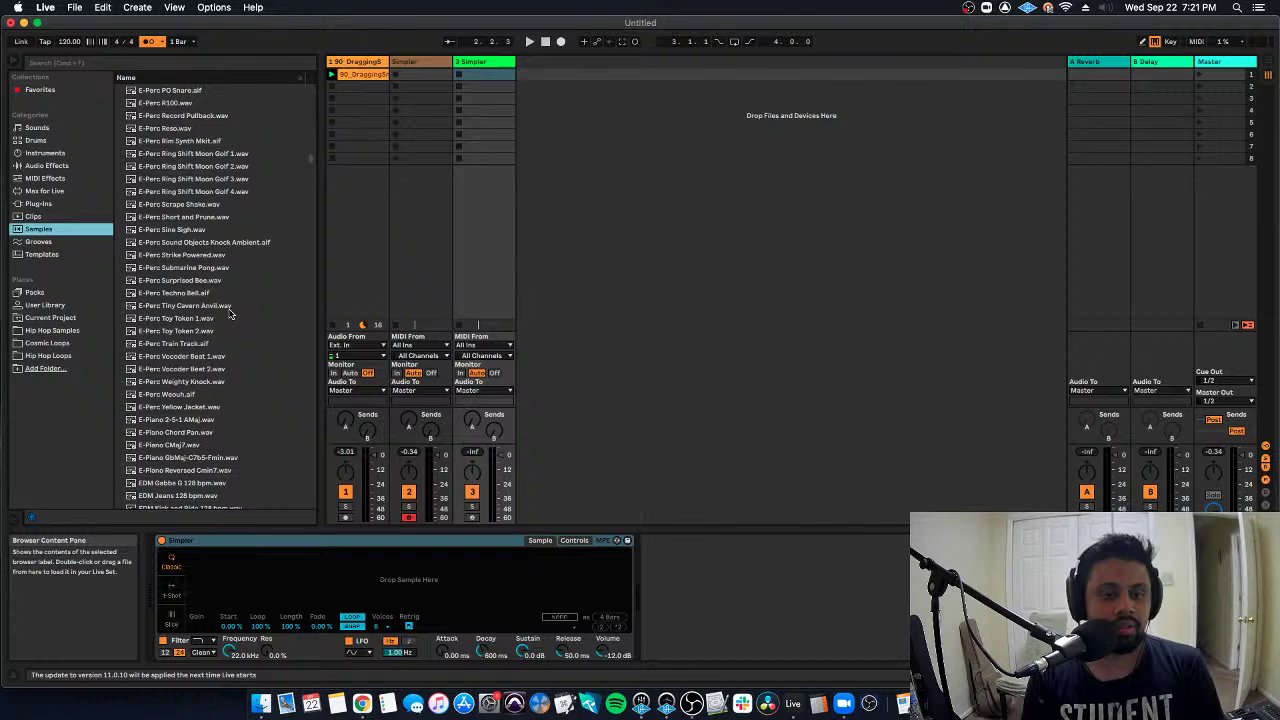
{"action": "left_click", "coordinate": [229, 330]}
{"action": "scroll", "coordinate": [229, 357], "scroll_direction": "down", "scroll_amount": 4}
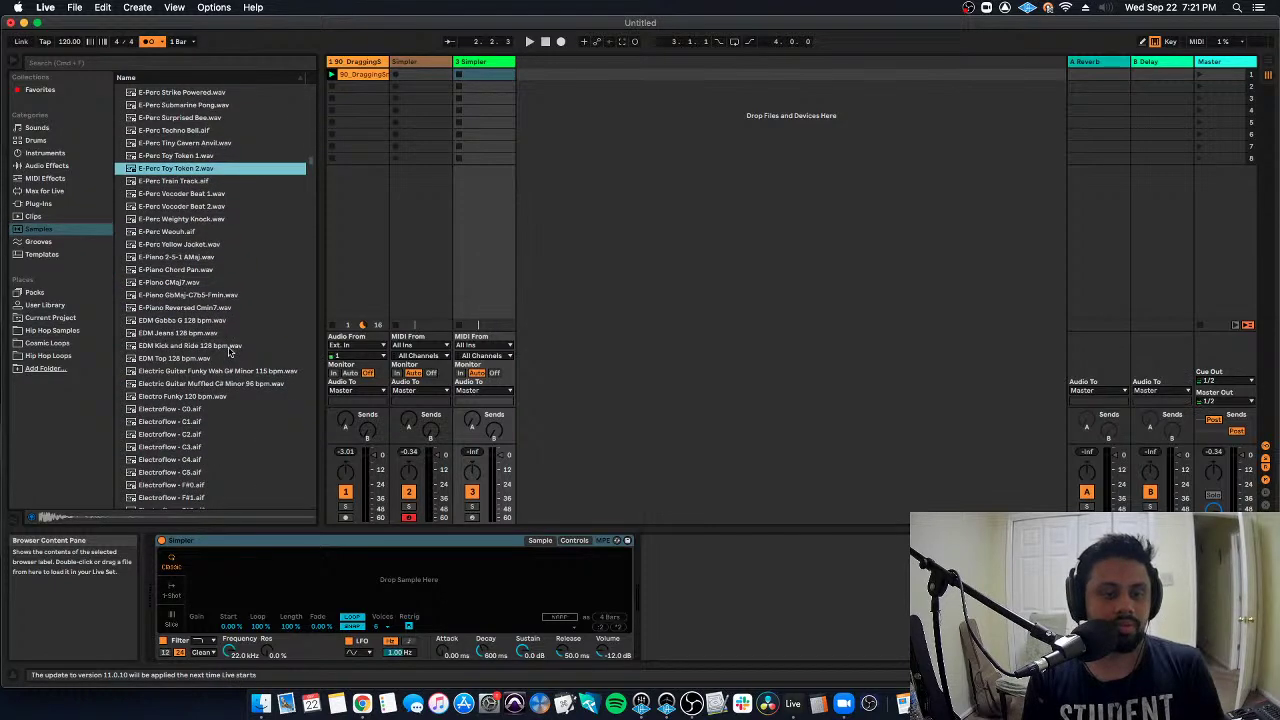
{"action": "scroll", "coordinate": [219, 321], "scroll_direction": "down", "scroll_amount": 10}
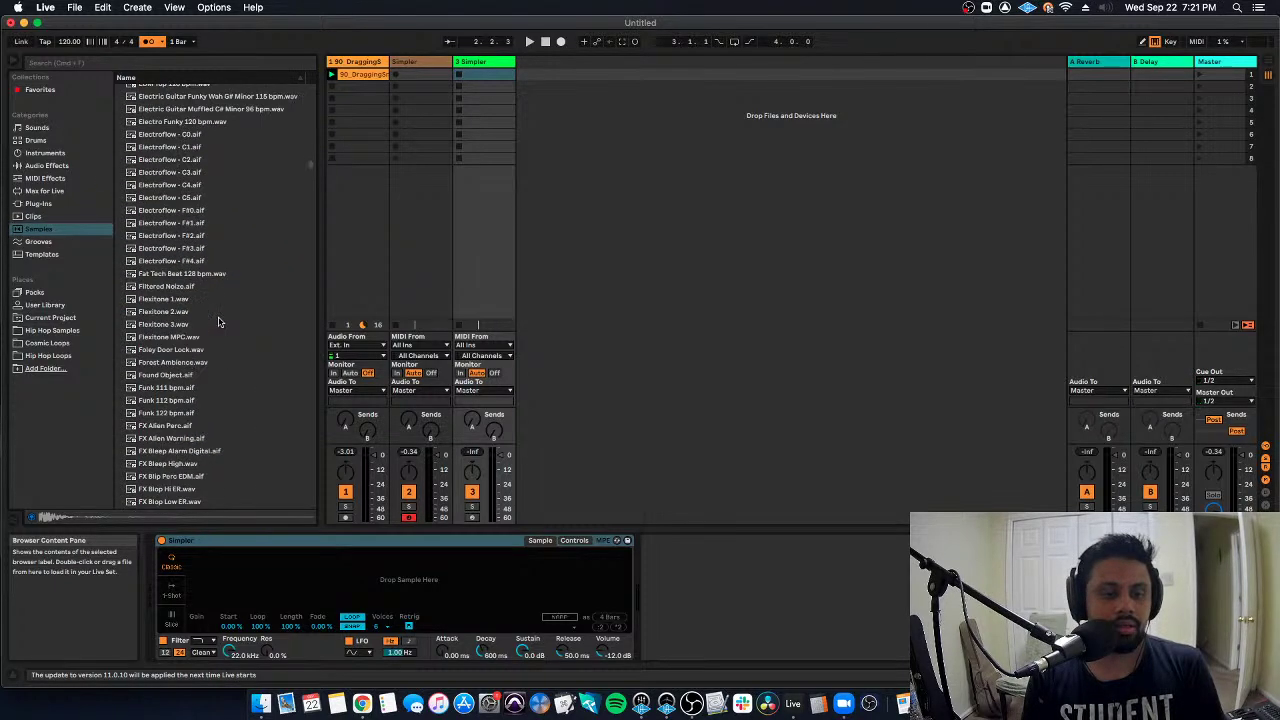
{"action": "scroll", "coordinate": [219, 321], "scroll_direction": "down", "scroll_amount": 20}
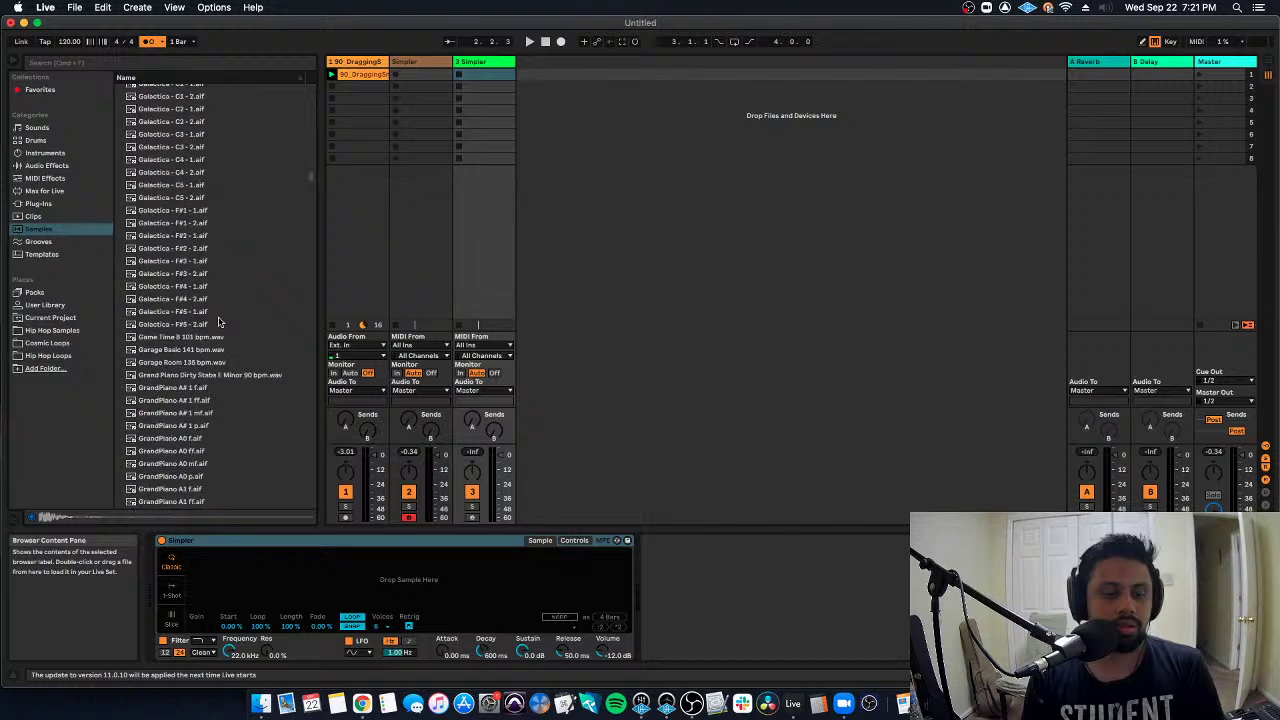
{"action": "scroll", "coordinate": [219, 321], "scroll_direction": "down", "scroll_amount": 8}
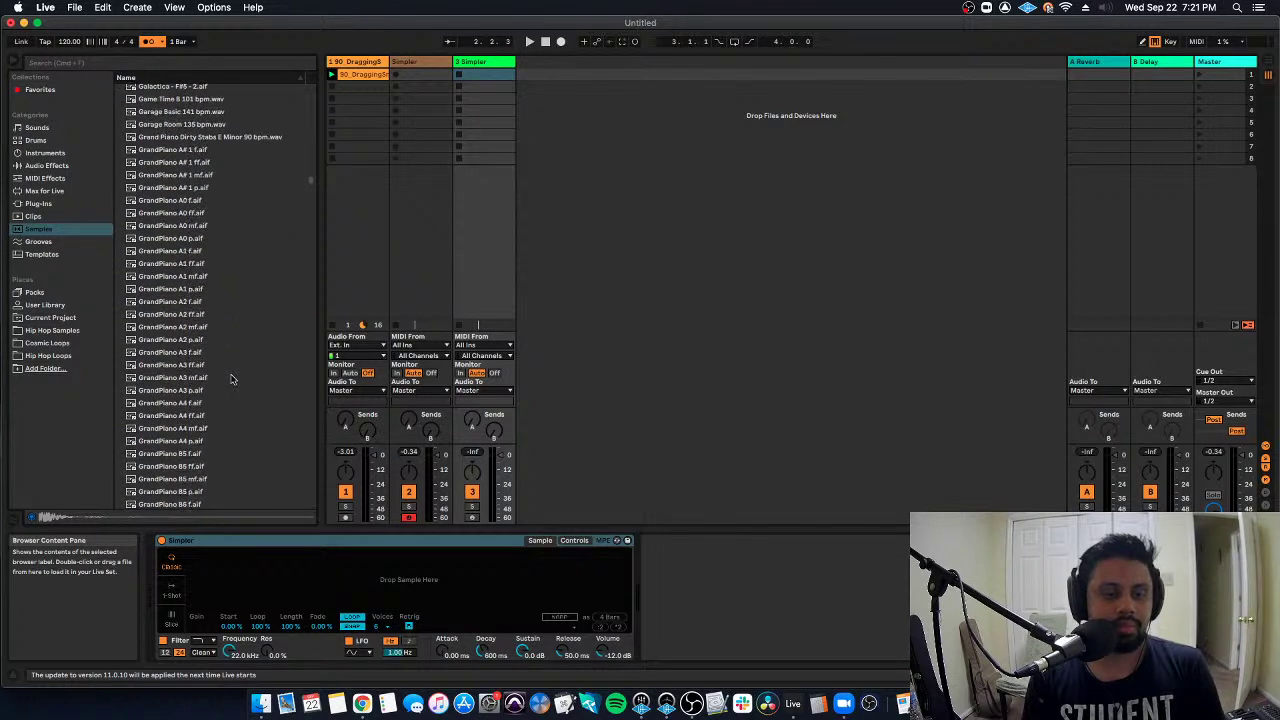
{"action": "scroll", "coordinate": [230, 378], "scroll_direction": "down", "scroll_amount": 14}
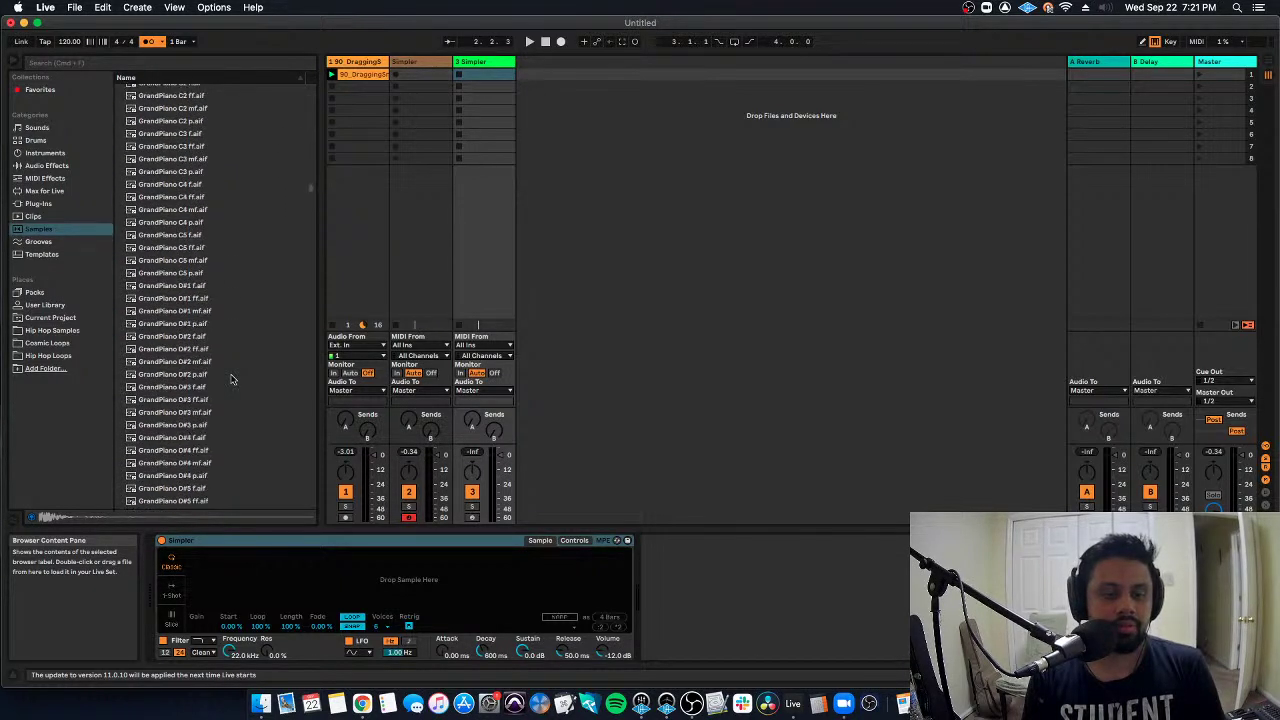
{"action": "scroll", "coordinate": [230, 370], "scroll_direction": "up", "scroll_amount": 3}
{"action": "left_click", "coordinate": [207, 217]}
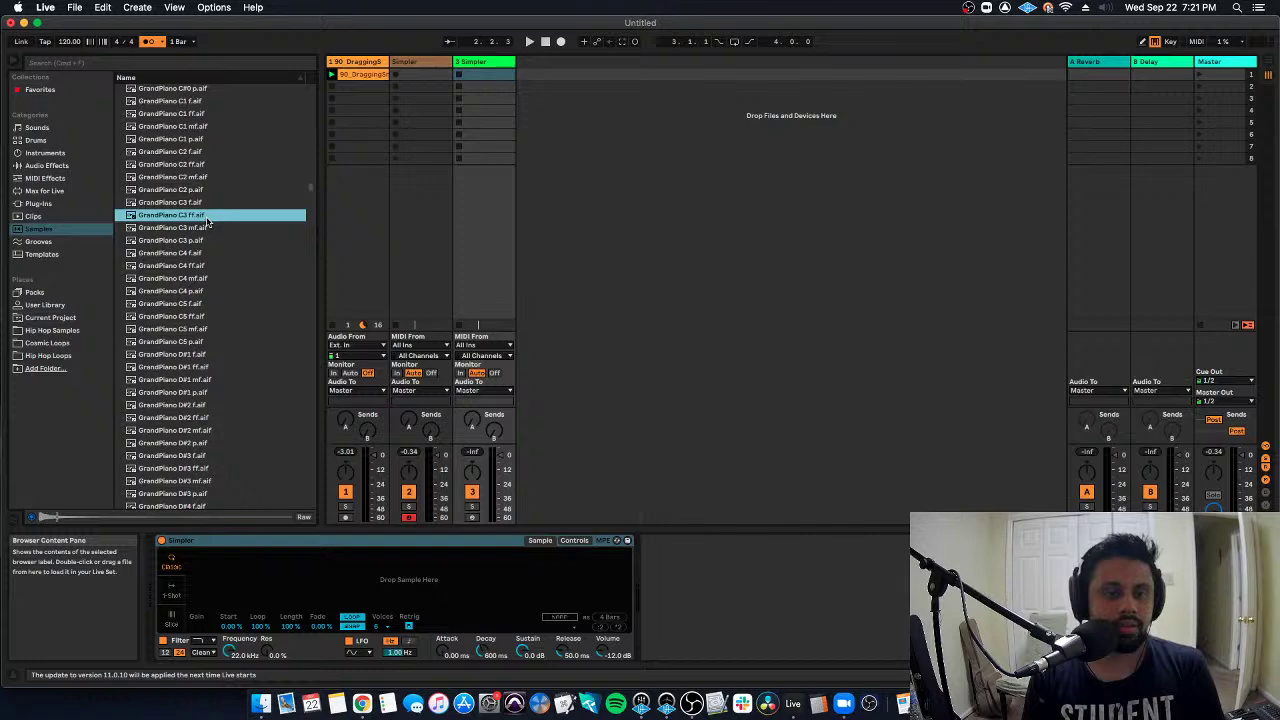
Load GrandPiano C3 ff.aif into the new Simpler, expand its view, and arm its track in place of the recorded-audio Simpler track.
{"action": "left_click_drag", "start_coordinate": [207, 222], "coordinate": [350, 578]}
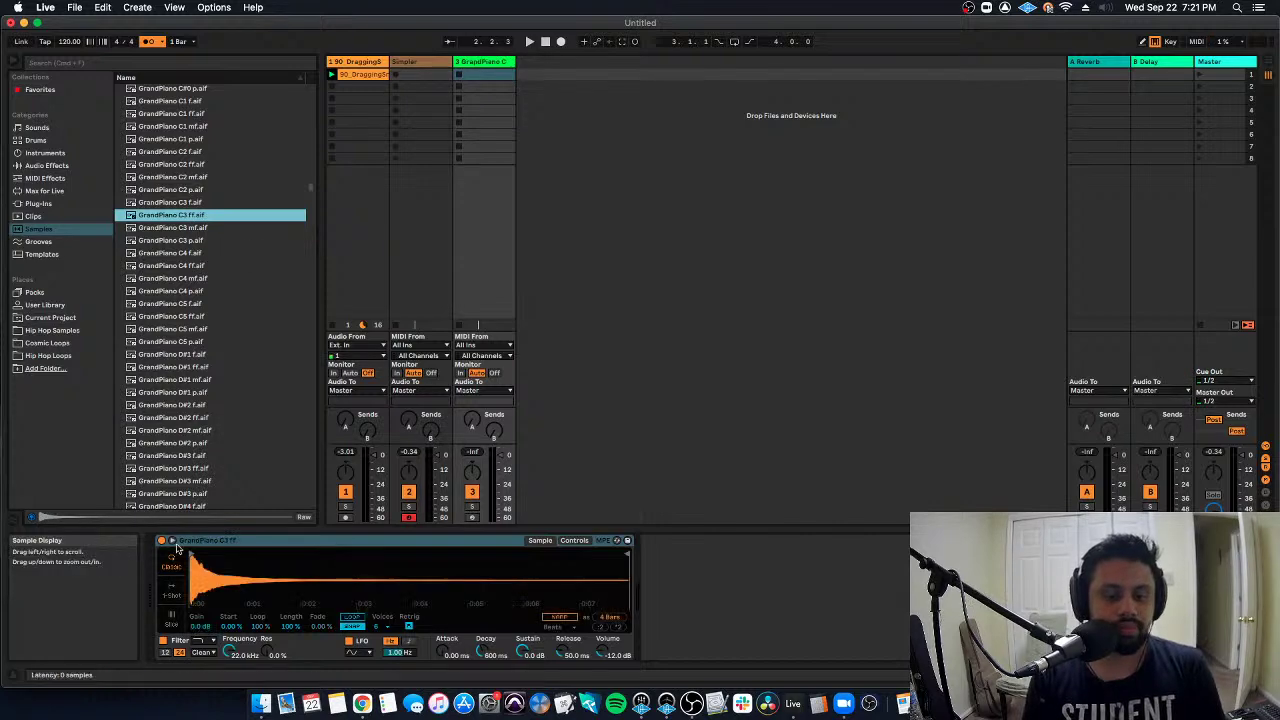
{"action": "left_click", "coordinate": [171, 540]}
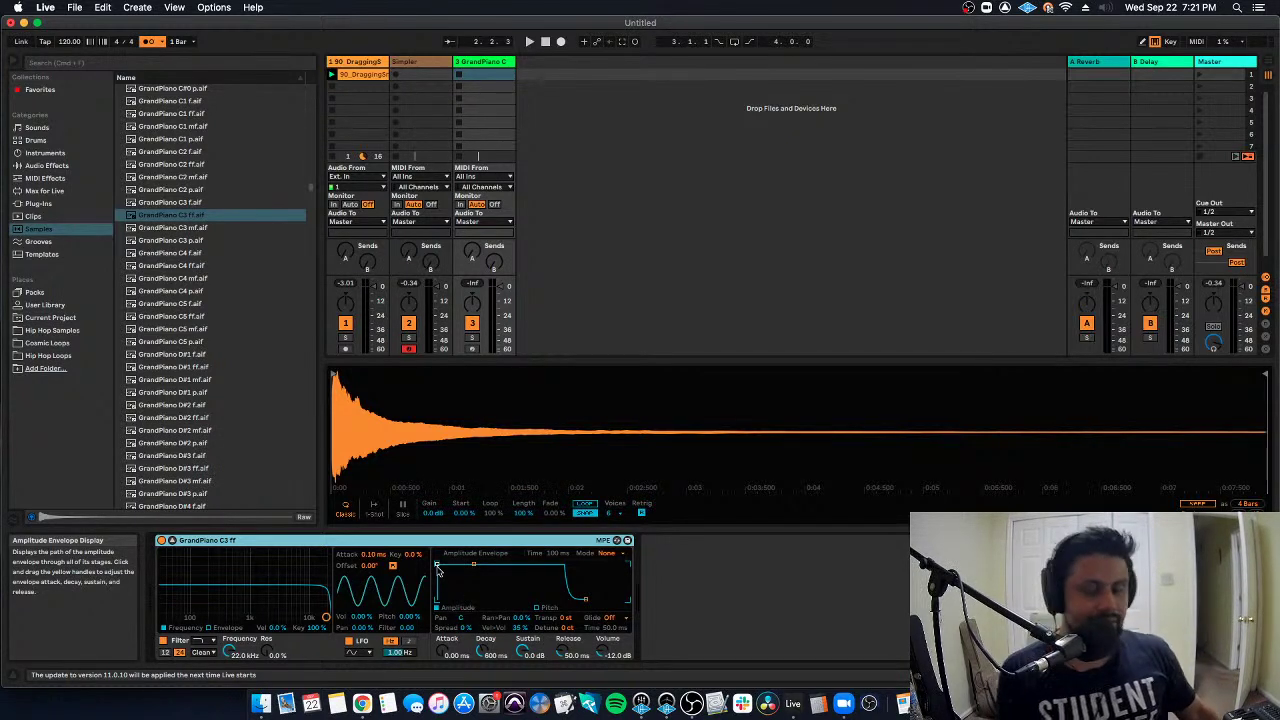
{"action": "left_click", "coordinate": [409, 349]}
{"action": "left_click", "coordinate": [472, 349]}
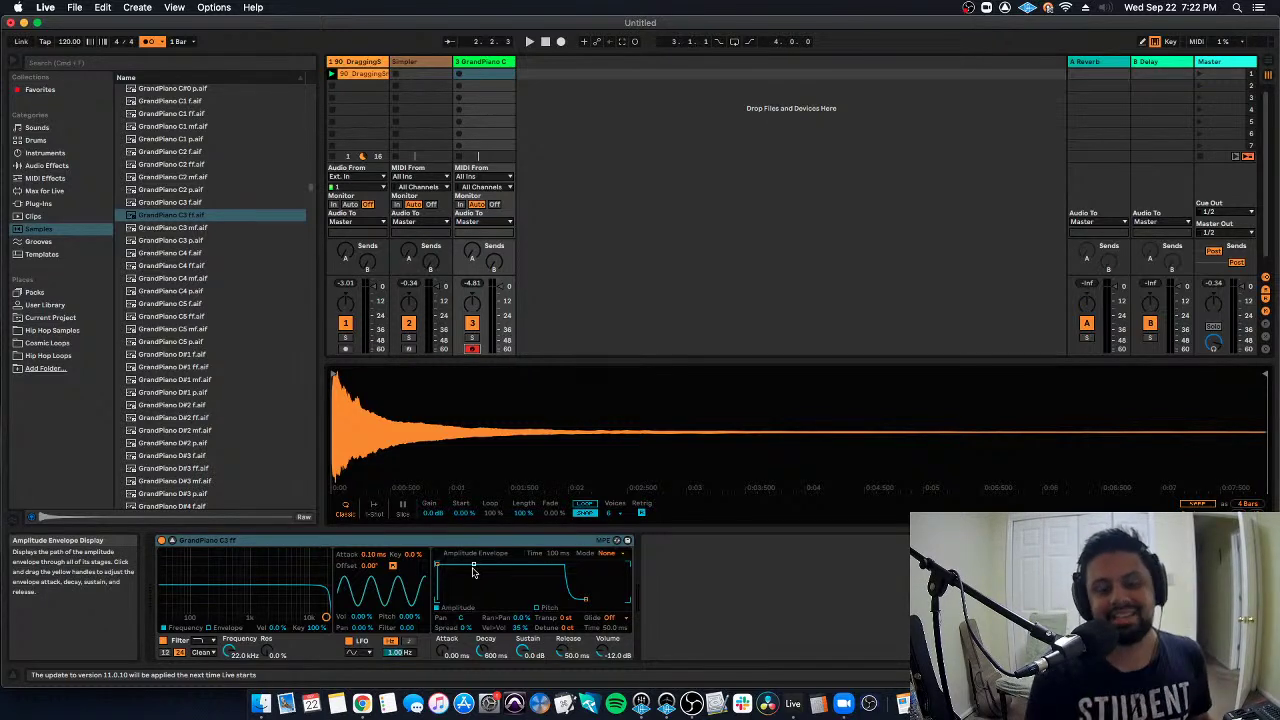
Try amplitude envelope sustains of about -20, -52 and -12 dB, and leave sustain at -17 dB with an 826 ms decay.
{"action": "left_click_drag", "start_coordinate": [474, 571], "coordinate": [464, 586]}
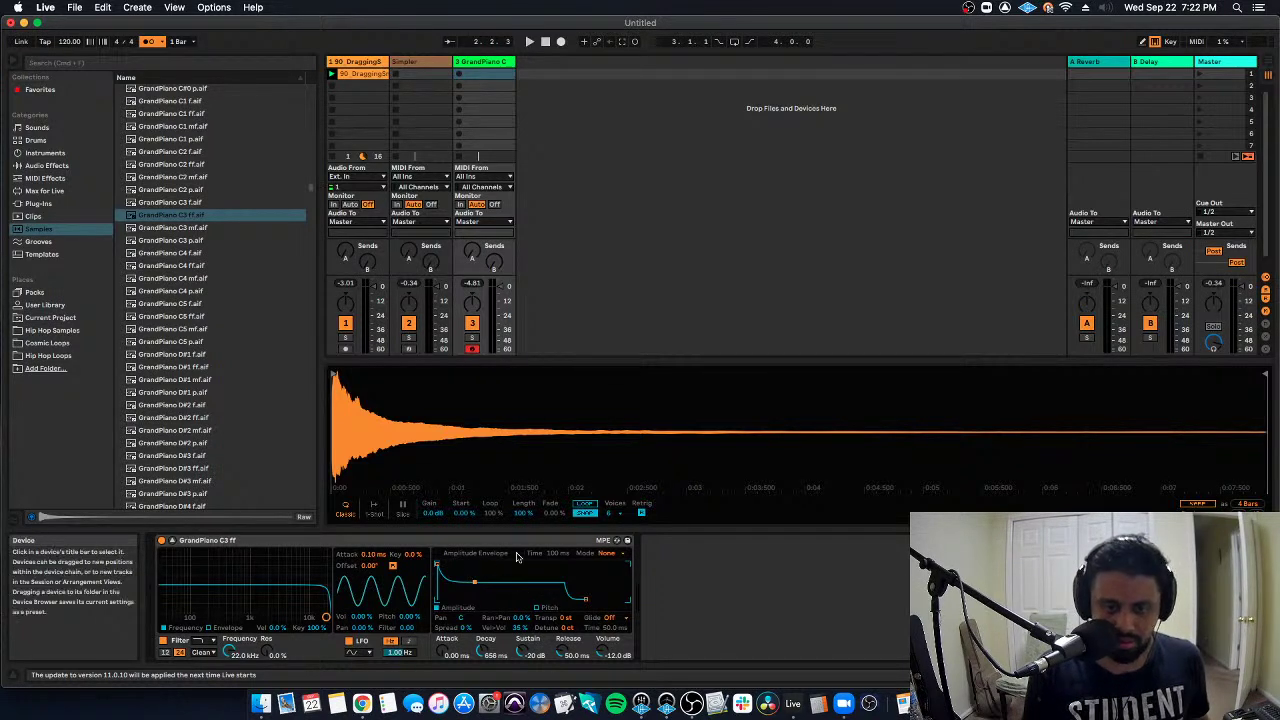
{"action": "left_click", "coordinate": [606, 553]}
{"action": "left_click", "coordinate": [606, 560]}
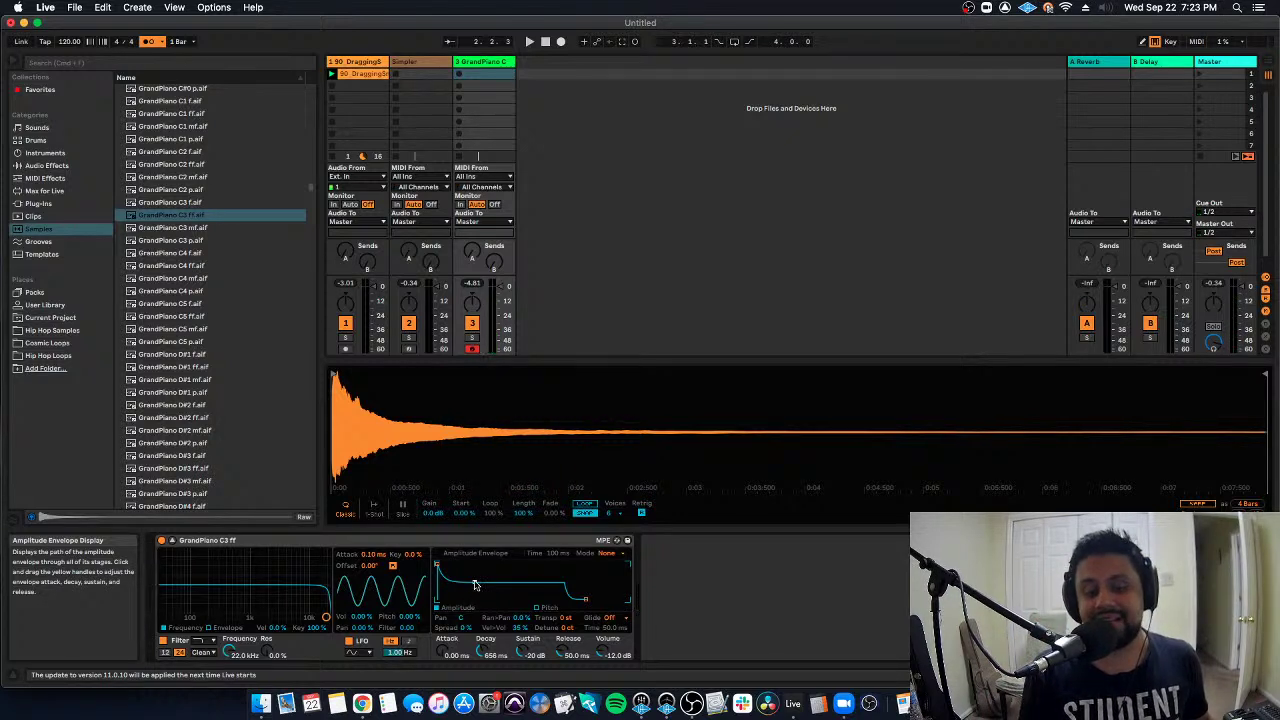
{"action": "left_click_drag", "start_coordinate": [476, 585], "coordinate": [475, 596]}
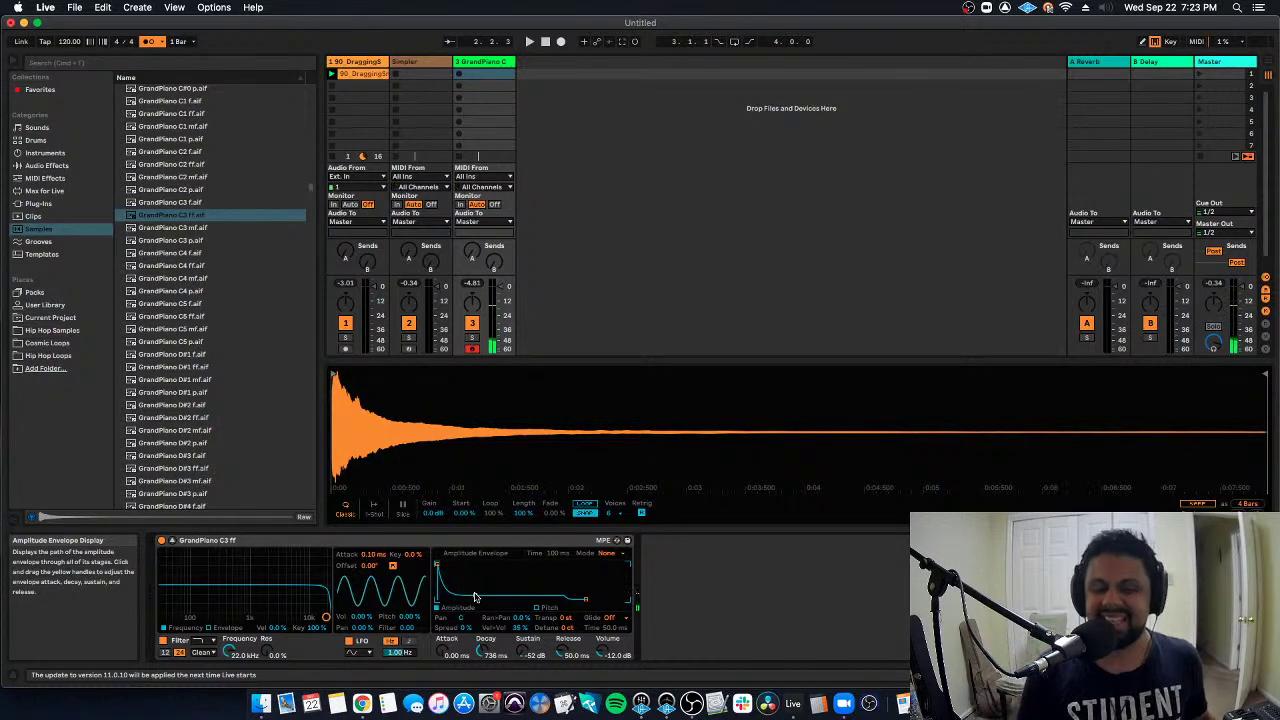
{"action": "left_click_drag", "start_coordinate": [475, 596], "coordinate": [475, 575]}
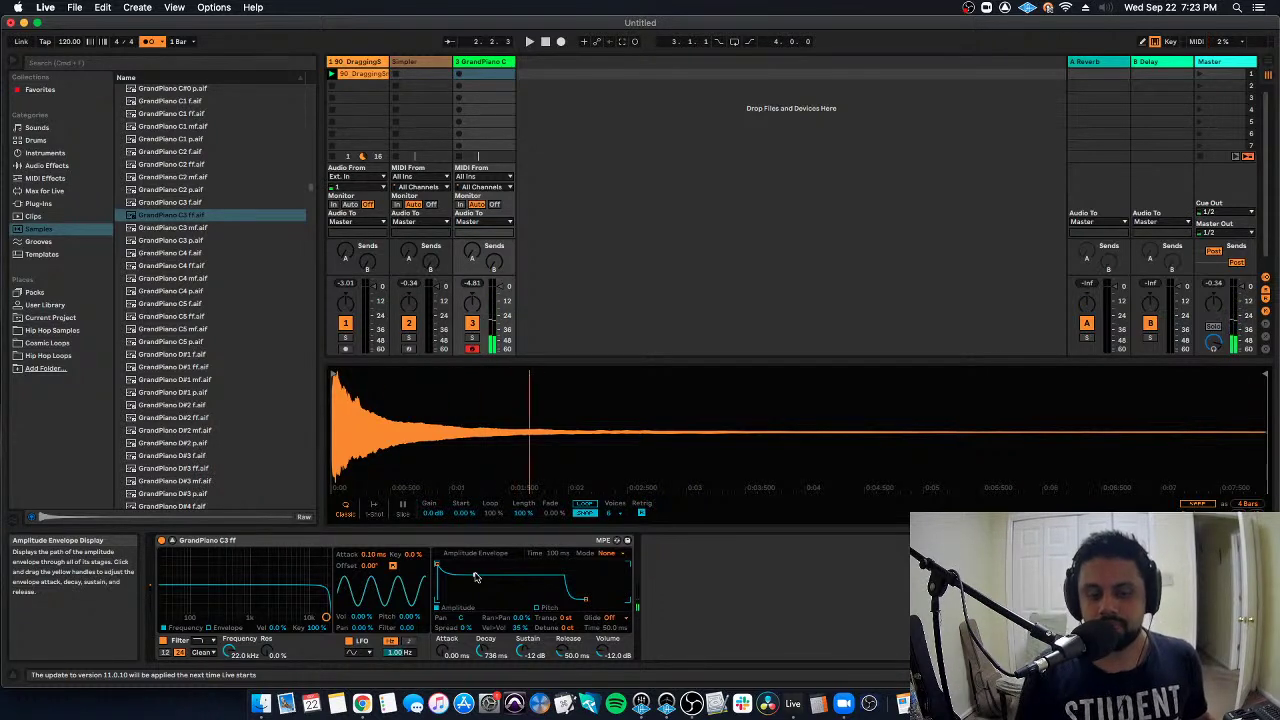
{"action": "left_click_drag", "start_coordinate": [476, 577], "coordinate": [478, 582]}
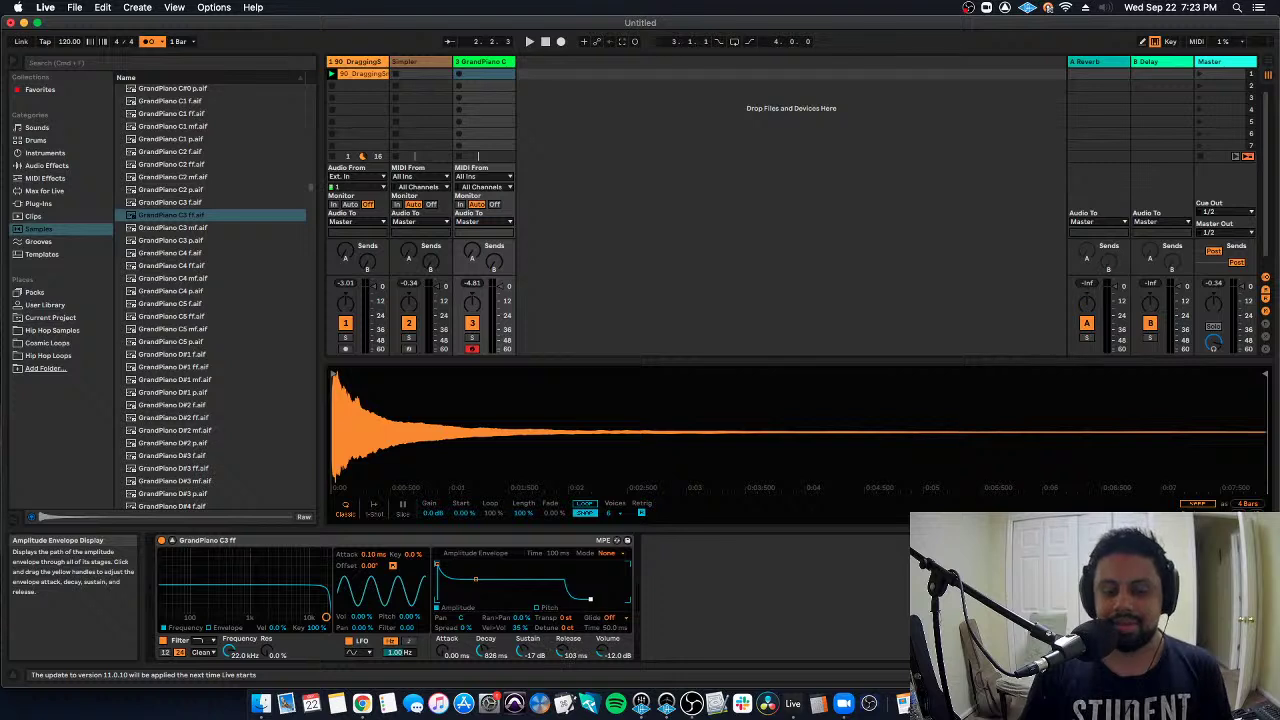
Try amplitude envelope releases of about 2.95 s and 7.46 s, and set the release to 1.00 ms.
{"action": "left_click_drag", "start_coordinate": [590, 599], "coordinate": [612, 602]}
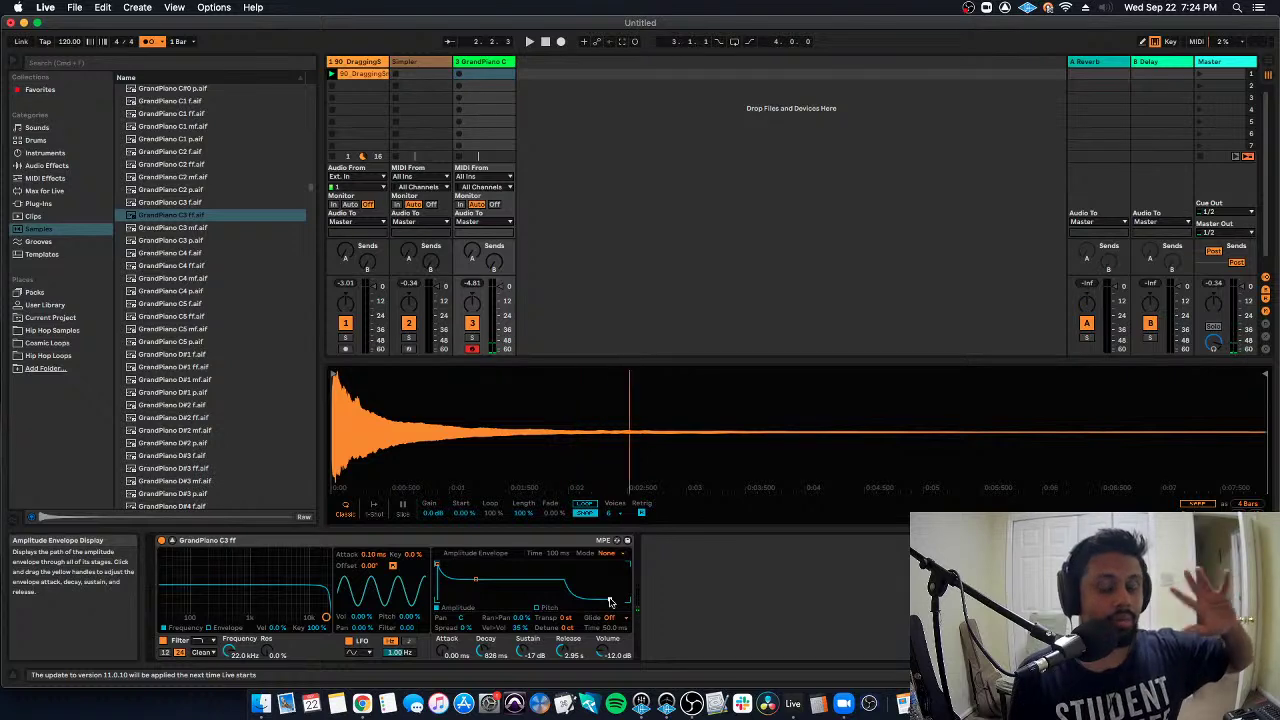
{"action": "left_click_drag", "start_coordinate": [610, 601], "coordinate": [613, 596]}
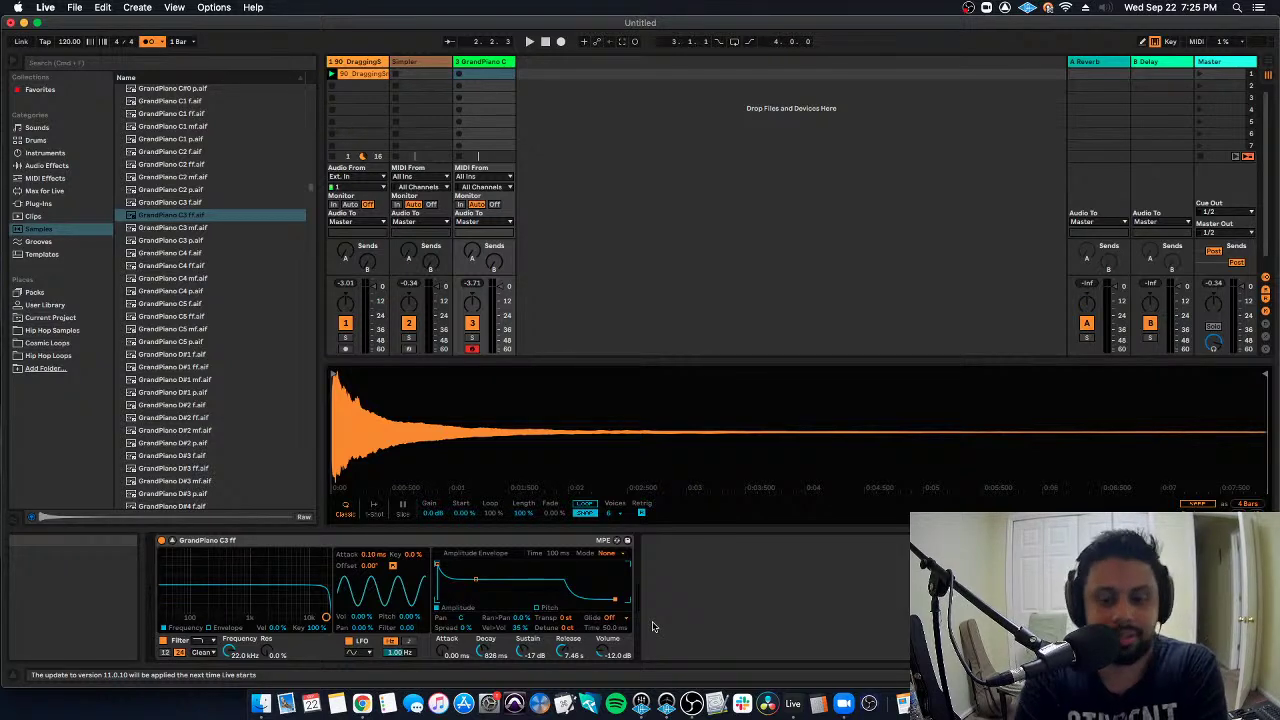
{"action": "left_click_drag", "start_coordinate": [614, 599], "coordinate": [563, 598]}
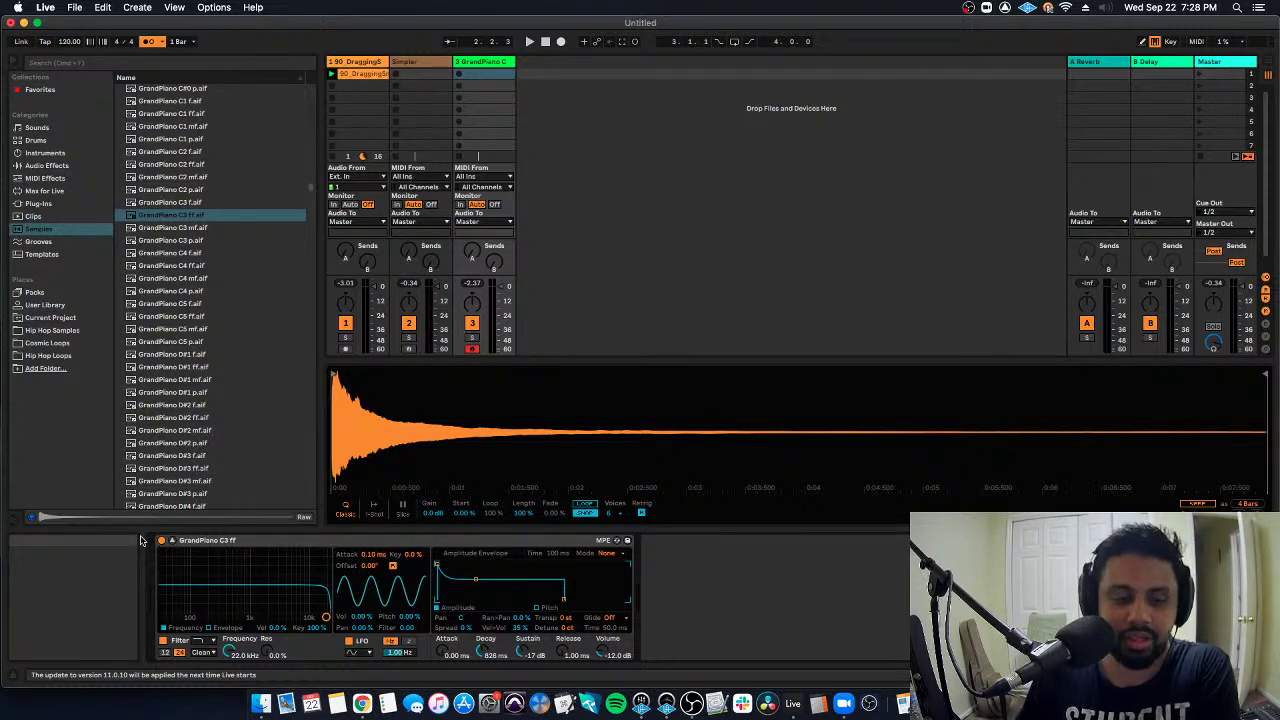
Arm the recorded-audio Simpler track, collapse its device view, try One-Shot playback and leave it in Slice mode.
{"action": "left_click", "coordinate": [171, 540]}
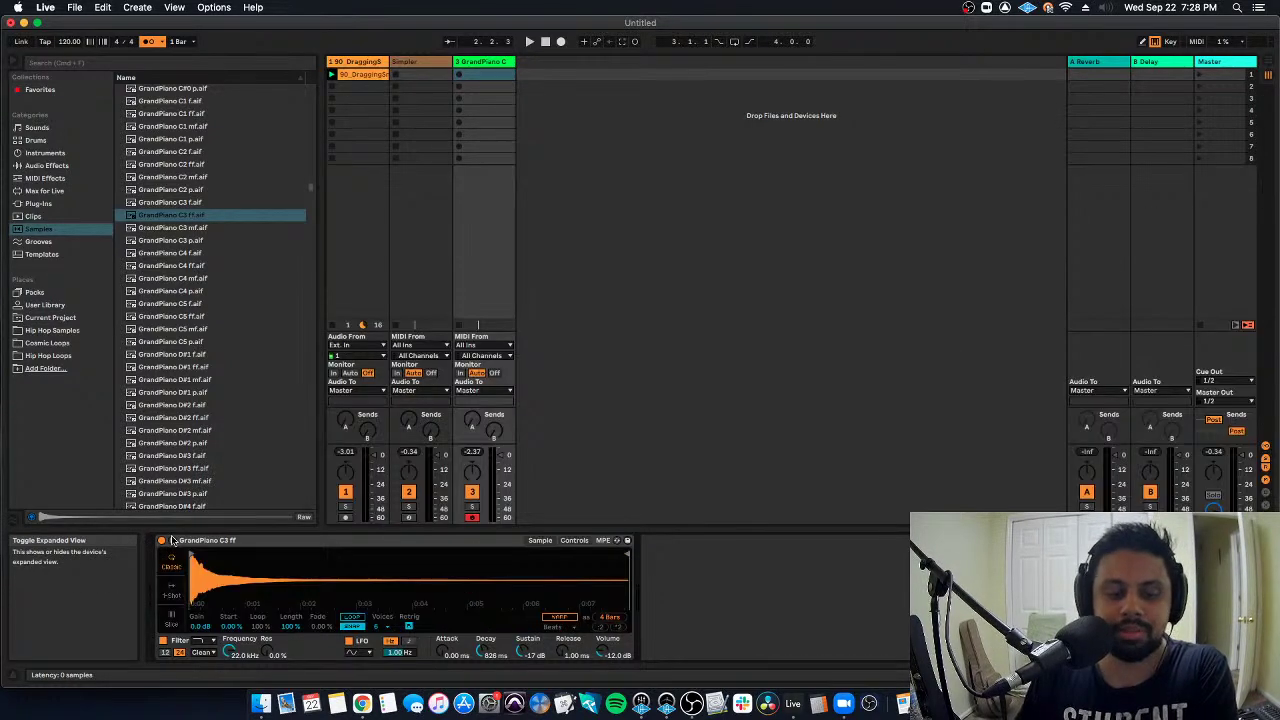
{"action": "left_click", "coordinate": [410, 62]}
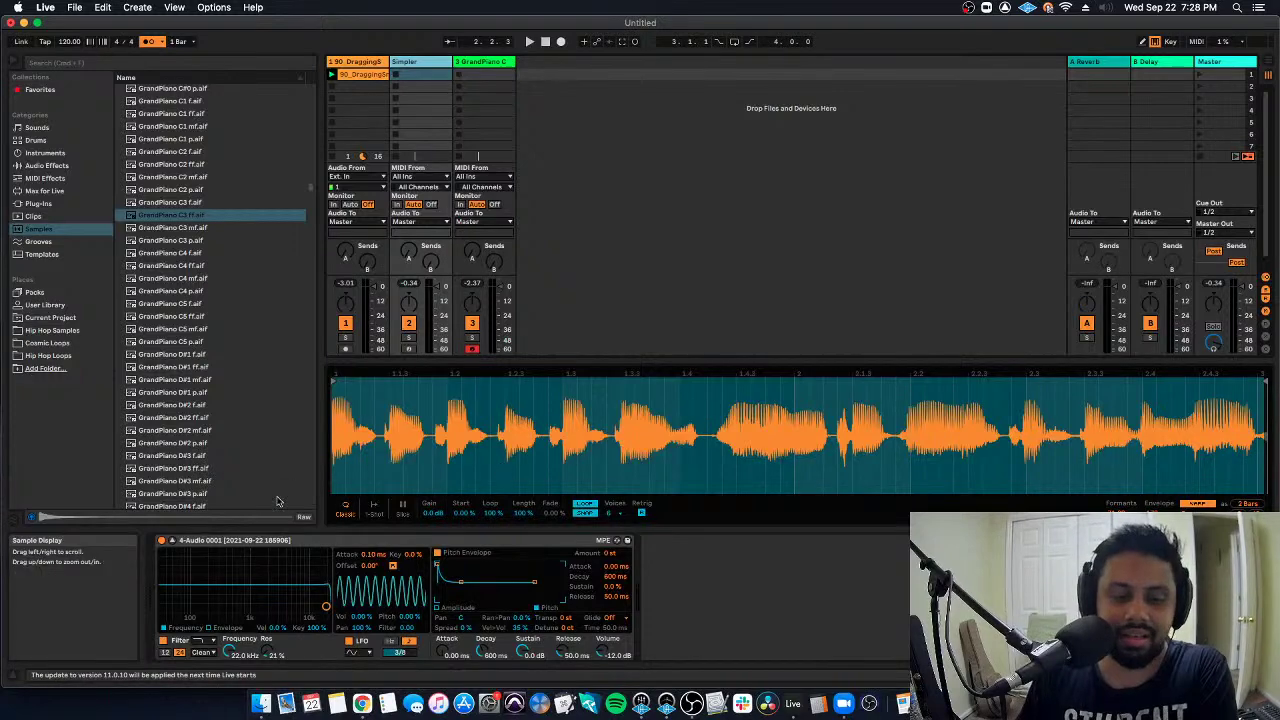
{"action": "left_click", "coordinate": [172, 540]}
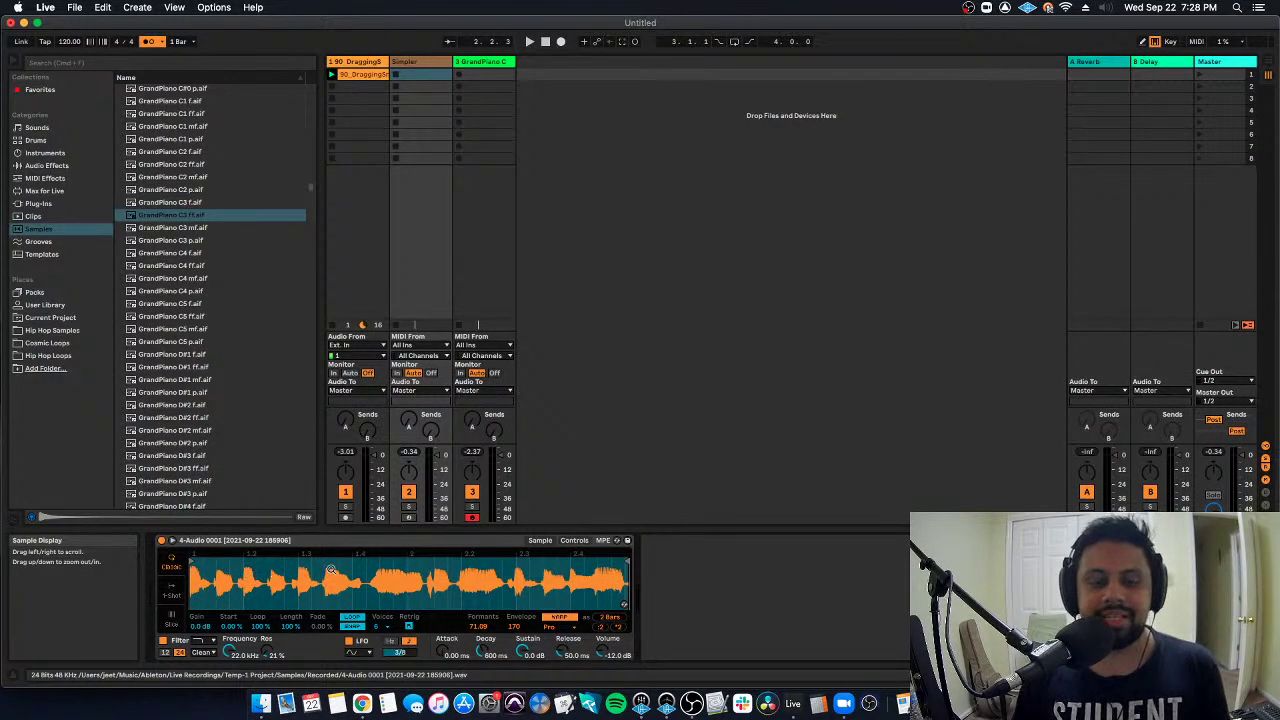
{"action": "left_click", "coordinate": [408, 517]}
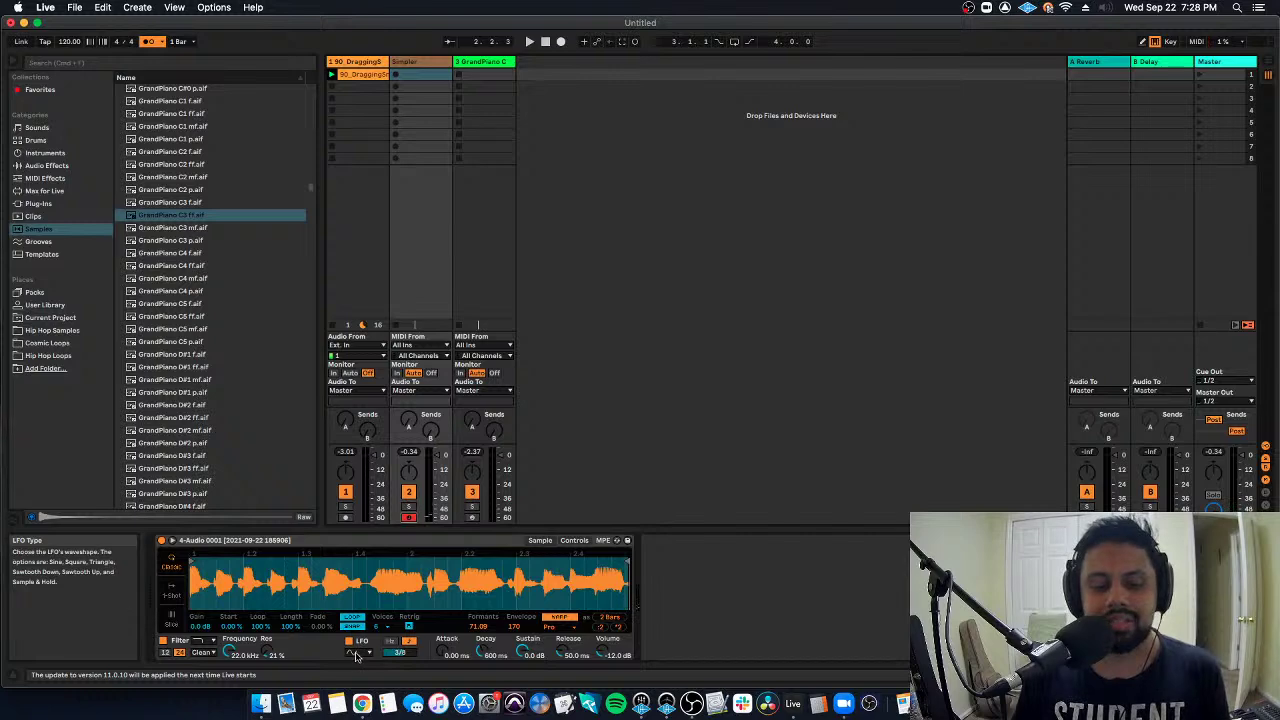
{"action": "left_click", "coordinate": [171, 541]}
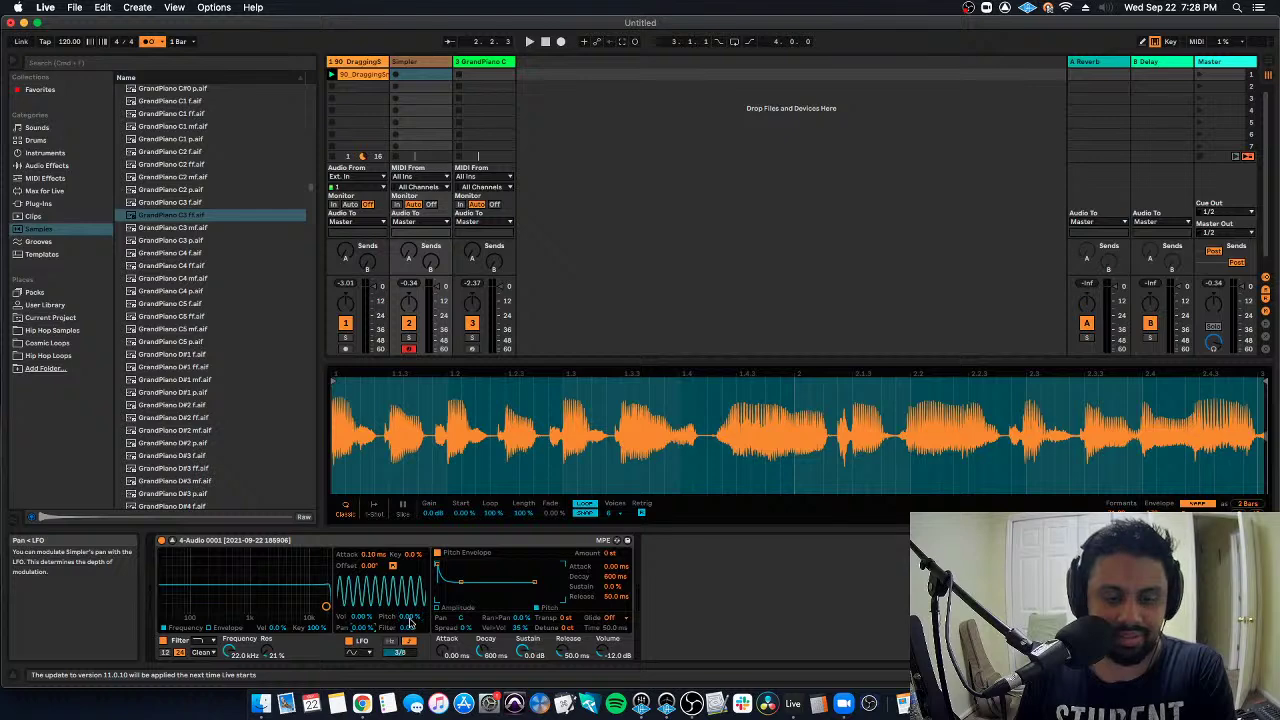
{"action": "left_click", "coordinate": [175, 541]}
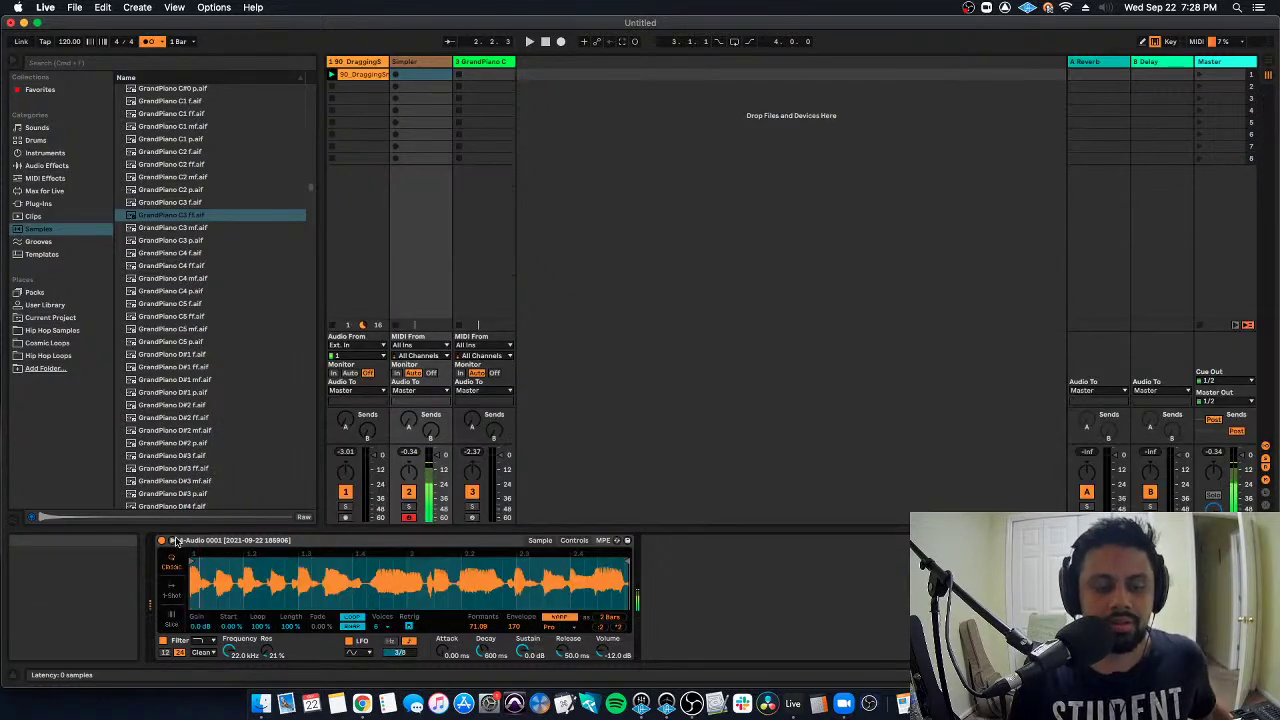
{"action": "left_click", "coordinate": [178, 590]}
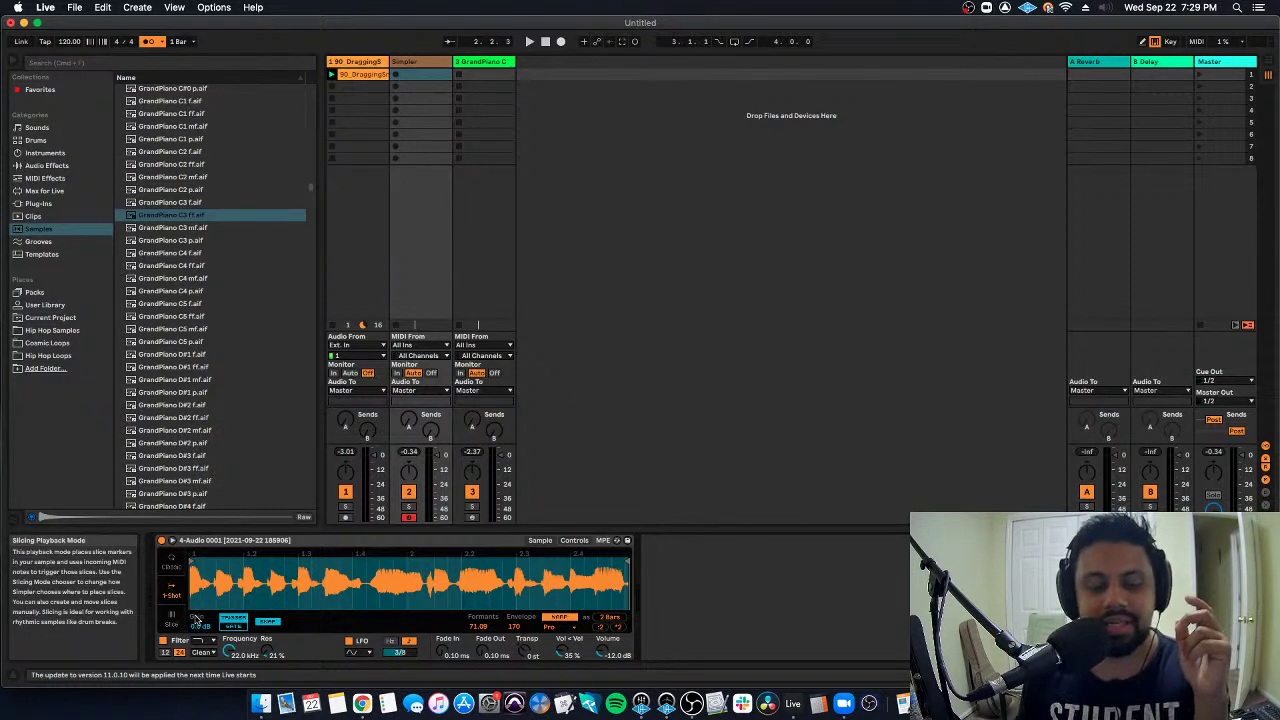
{"action": "left_click", "coordinate": [168, 618]}
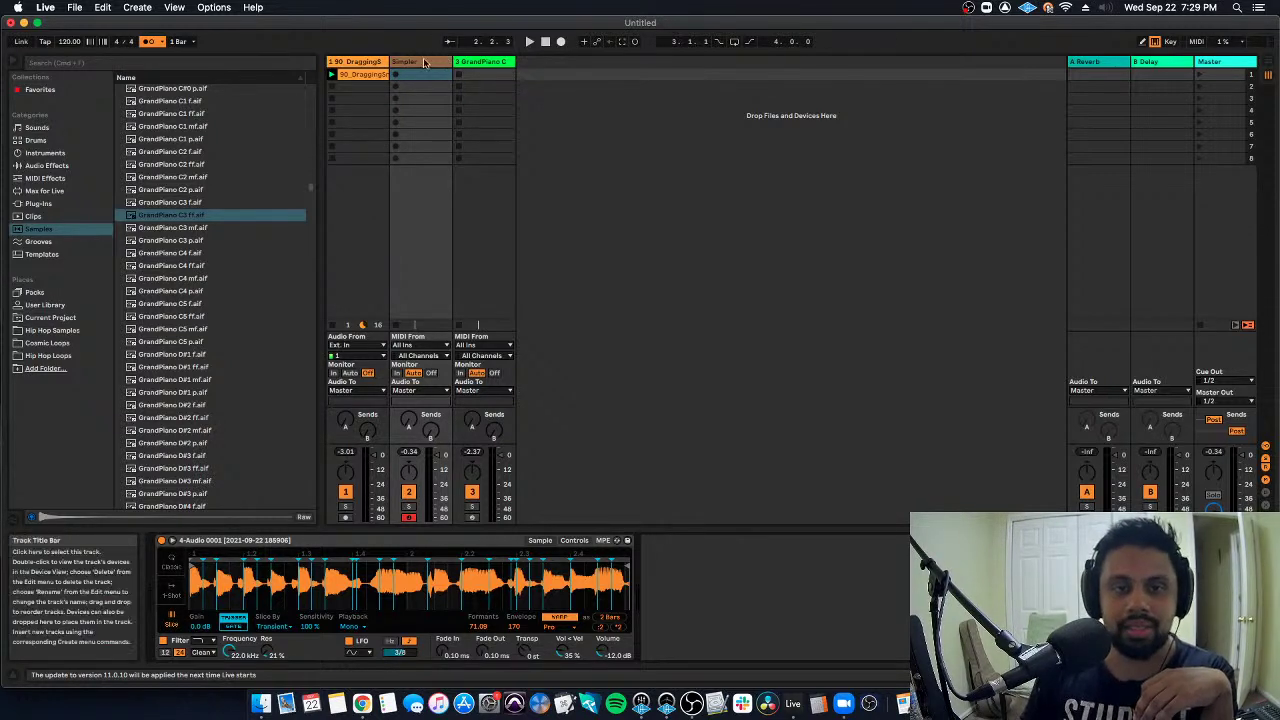
Set the audio input channel of the first track, holding the drum loop, to 3.
{"action": "left_click", "coordinate": [371, 63]}
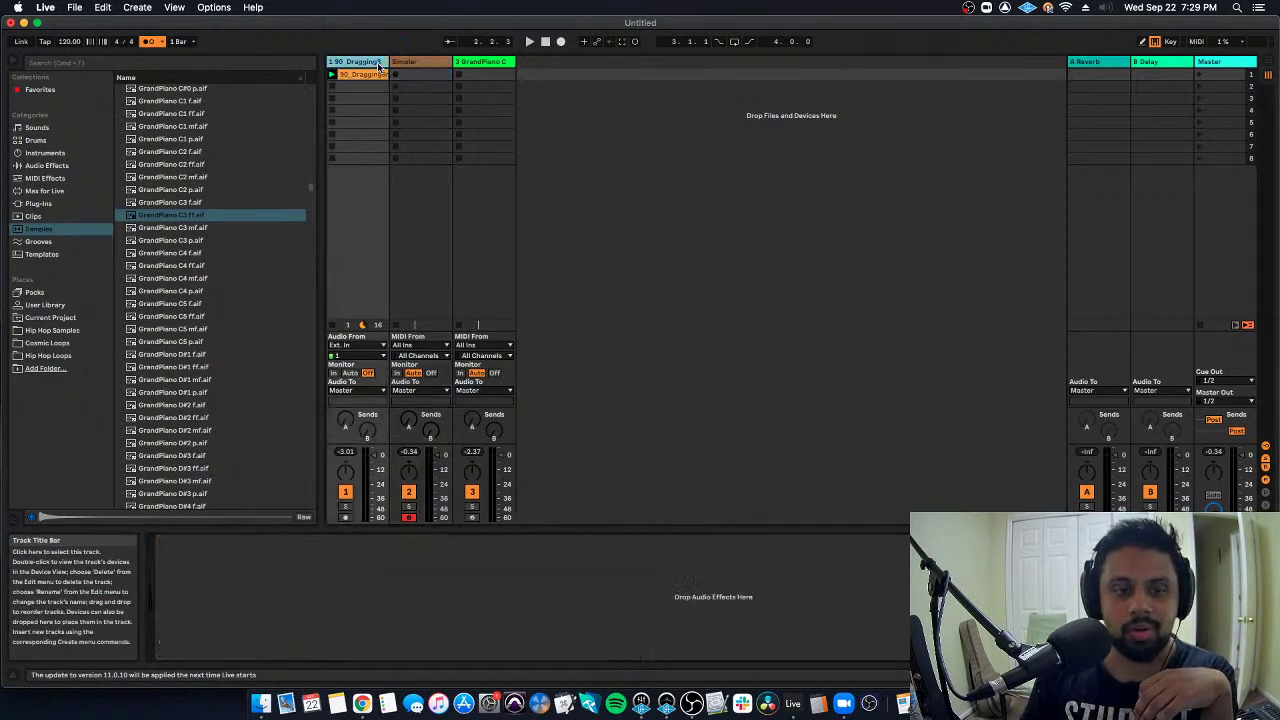
{"action": "left_click", "coordinate": [355, 355]}
{"action": "left_click", "coordinate": [355, 407]}
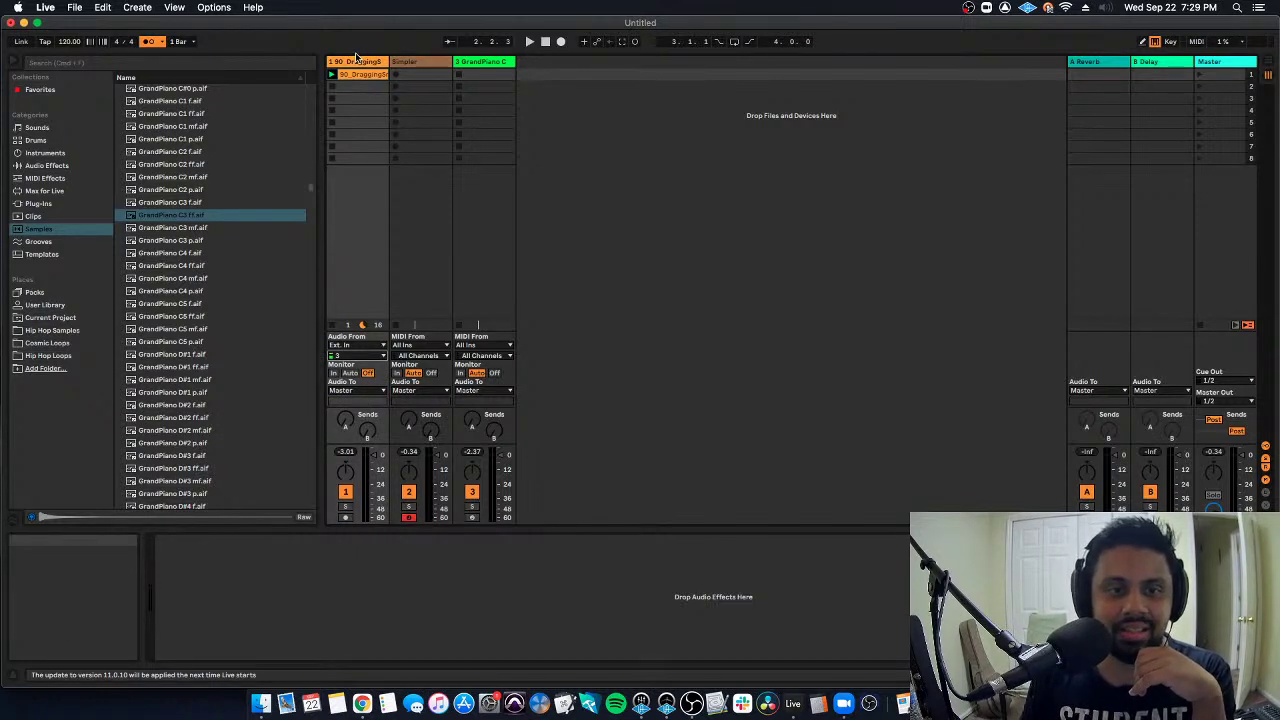
Insert an audio track after the recorded-audio Simpler track, arm it and set its input channel to 3.
{"action": "left_click", "coordinate": [408, 63]}
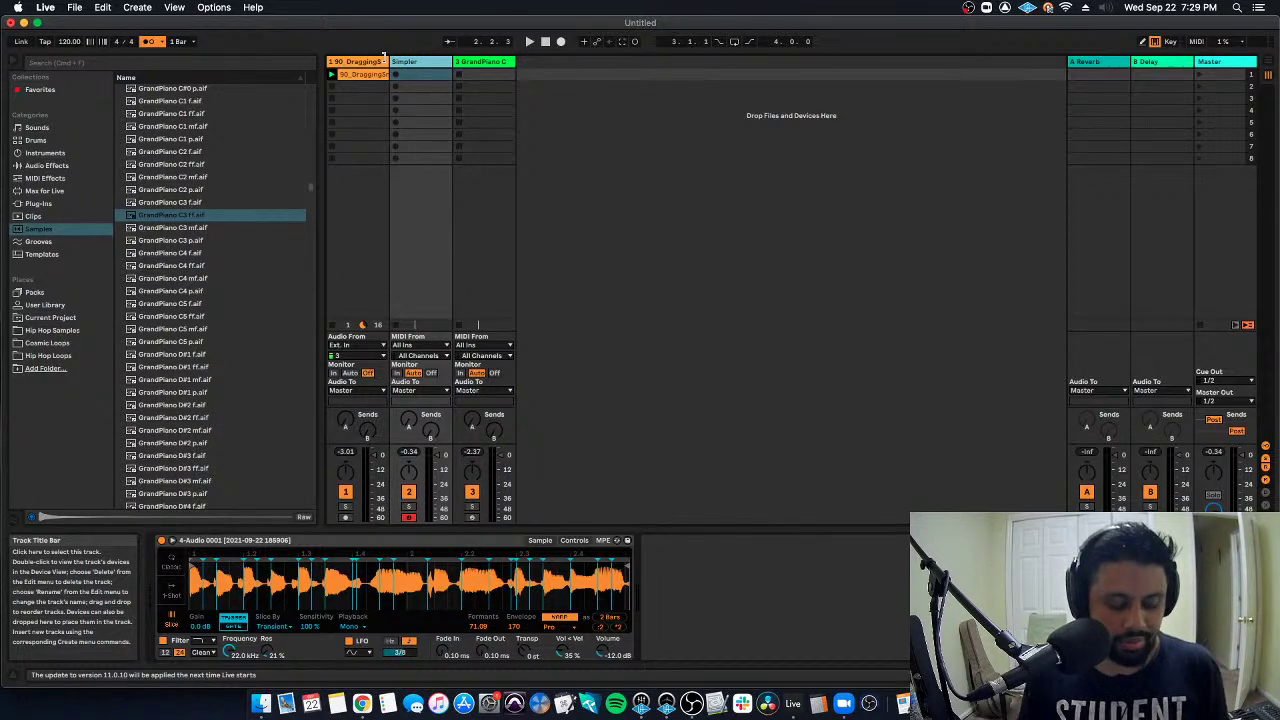
{"action": "key", "text": "super+t"}
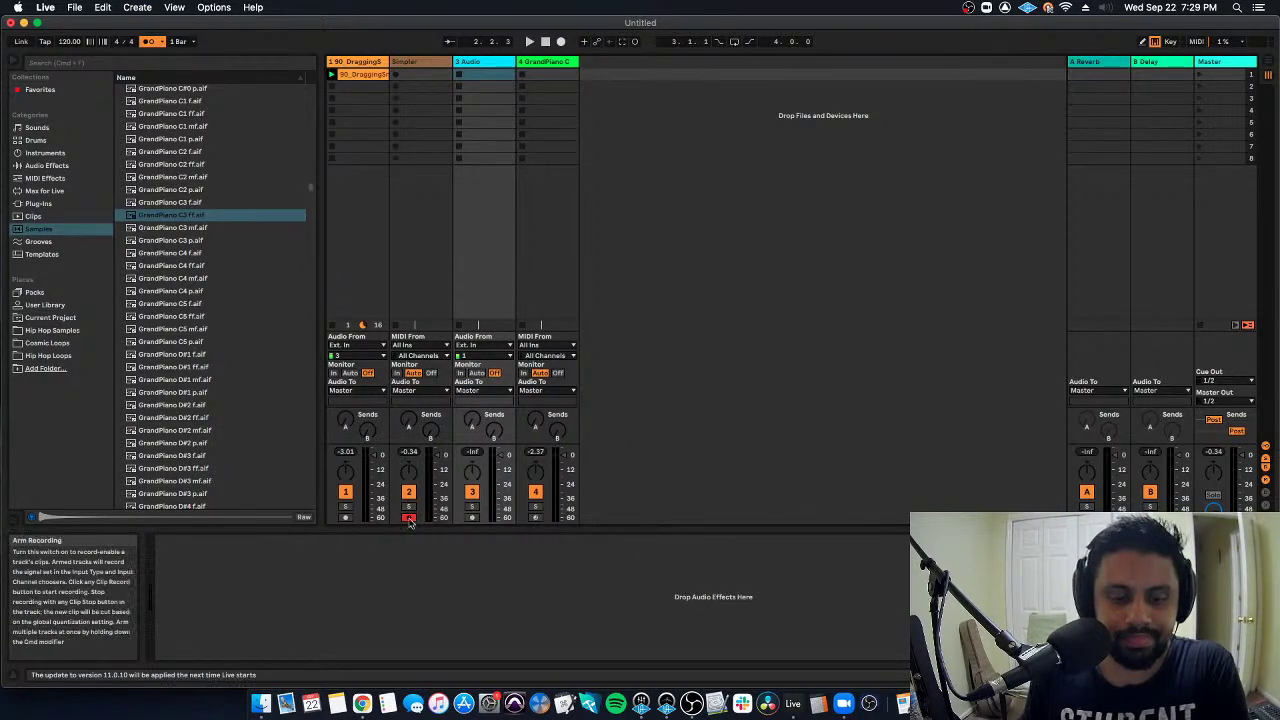
{"action": "left_click", "coordinate": [472, 517]}
{"action": "left_click", "coordinate": [483, 355]}
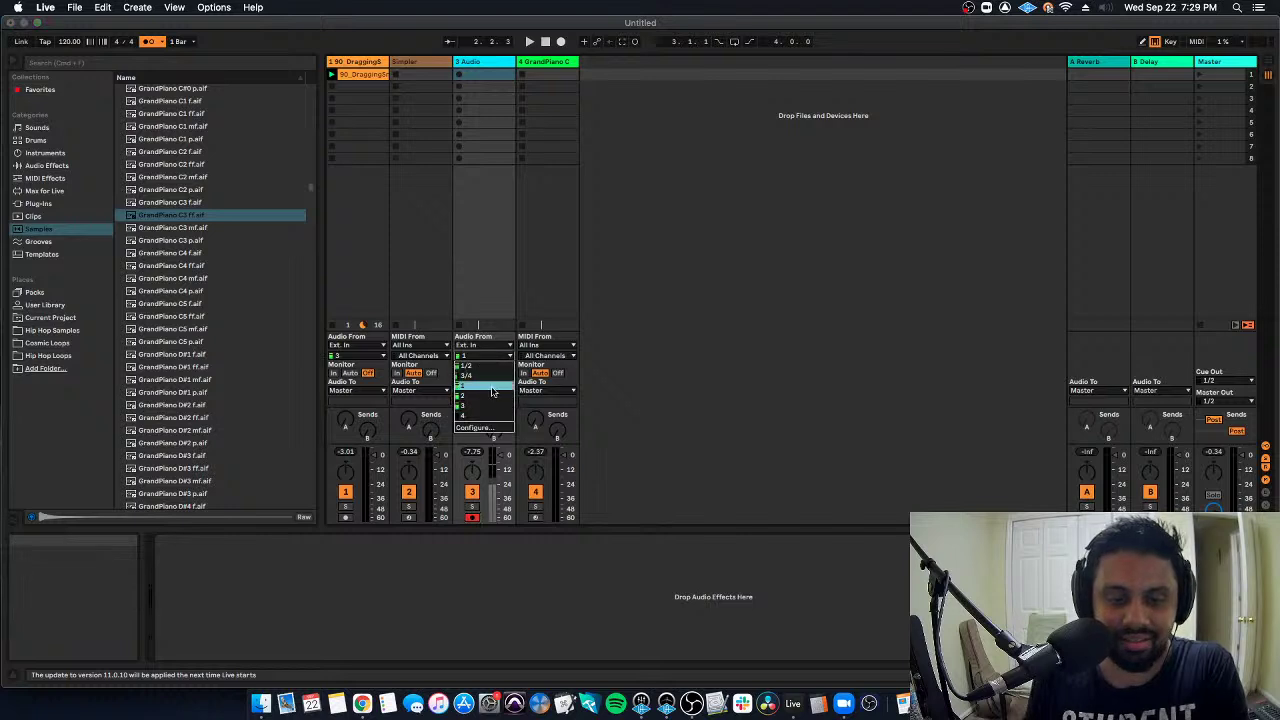
{"action": "left_click", "coordinate": [492, 406]}
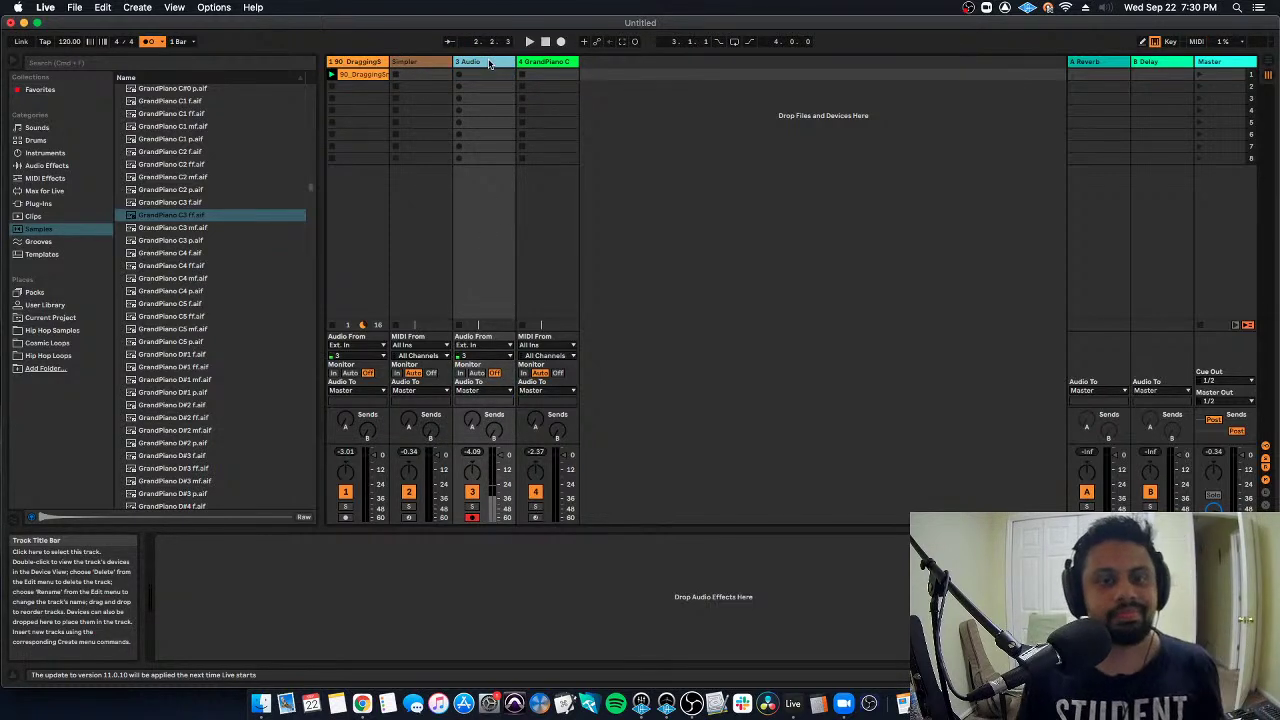
Play the first track's clip at 111 BPM and move the new audio track ahead of the recorded-audio Simpler track.
{"action": "left_click", "coordinate": [331, 75]}
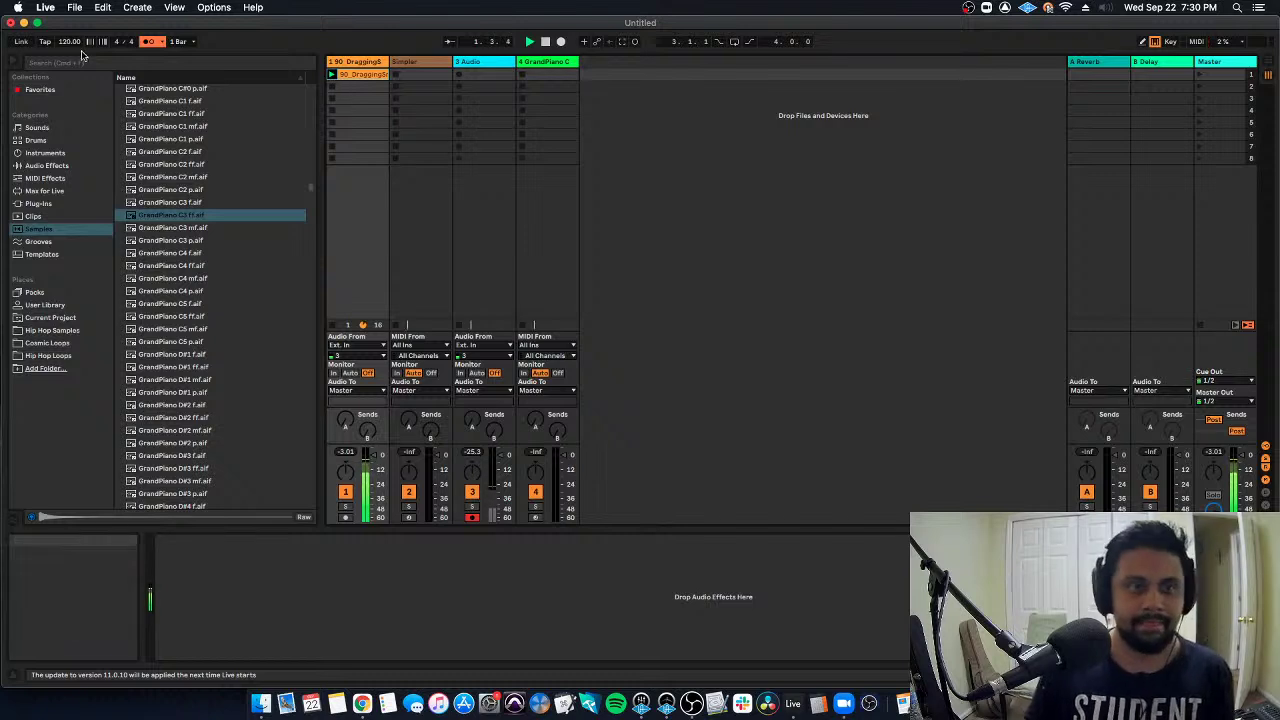
{"action": "left_click_drag", "start_coordinate": [69, 41], "coordinate": [69, 50]}
{"action": "left_click_drag", "start_coordinate": [484, 61], "coordinate": [414, 69]}
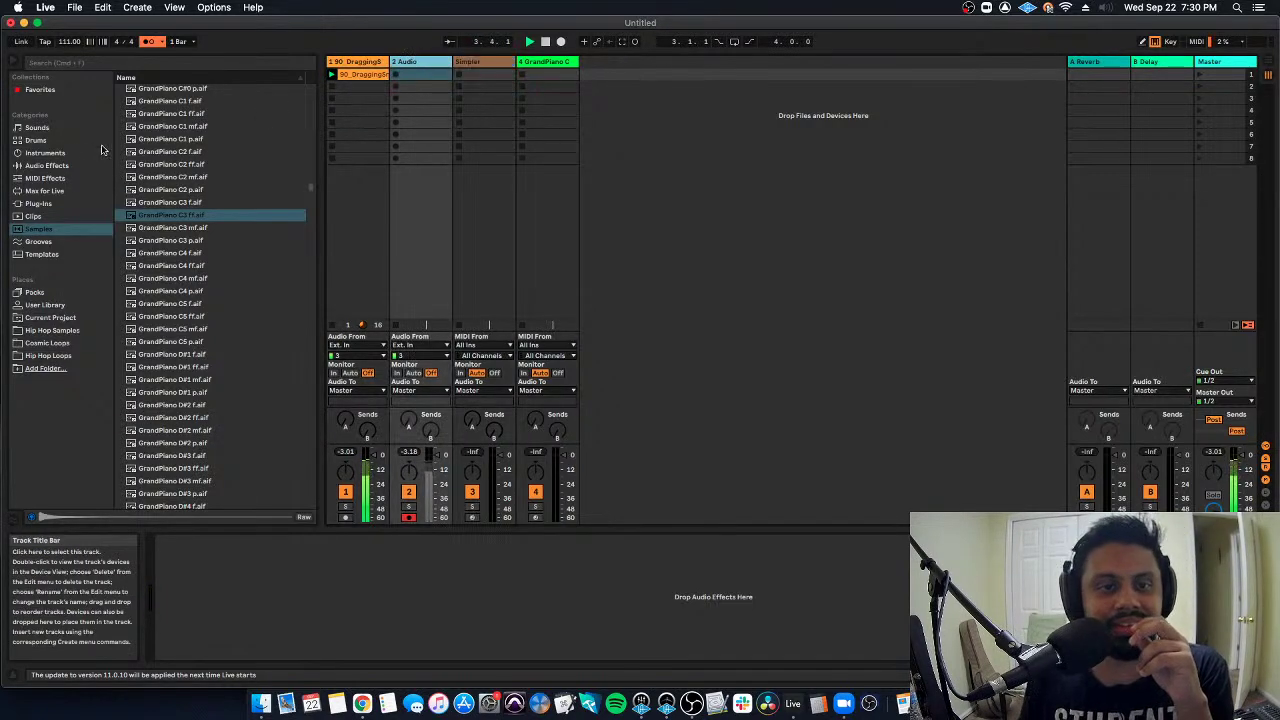
Preview bass loops in Hip Hop Samples, and add the 90_E plucky bass loop as a second track at about -2.0 dB volume.
{"action": "left_click", "coordinate": [83, 330]}
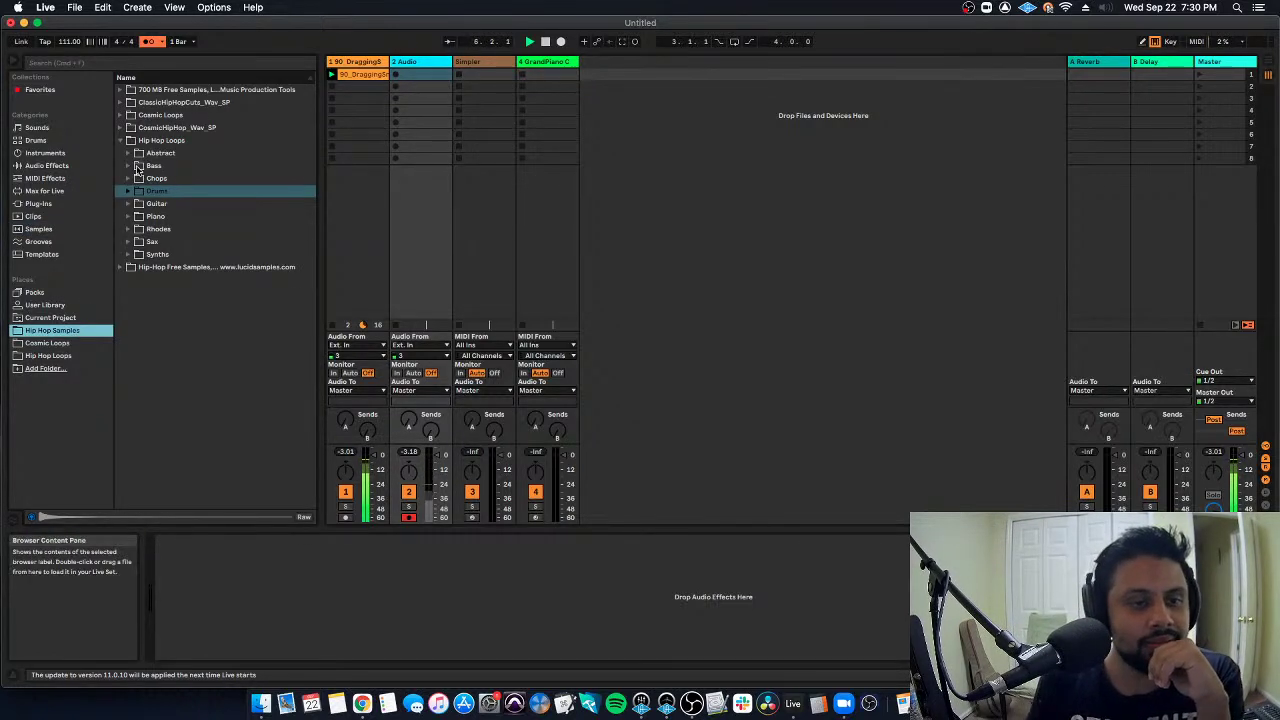
{"action": "left_click", "coordinate": [140, 190]}
{"action": "left_click", "coordinate": [180, 192]}
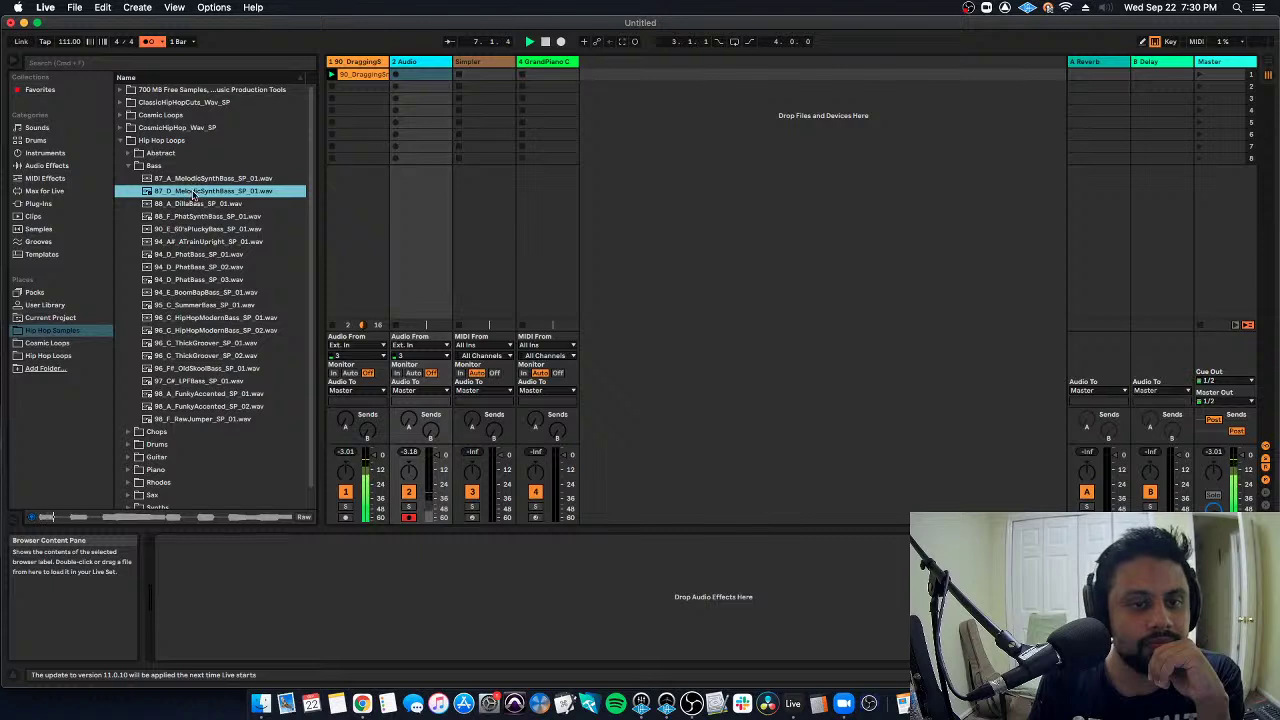
{"action": "left_click", "coordinate": [211, 241]}
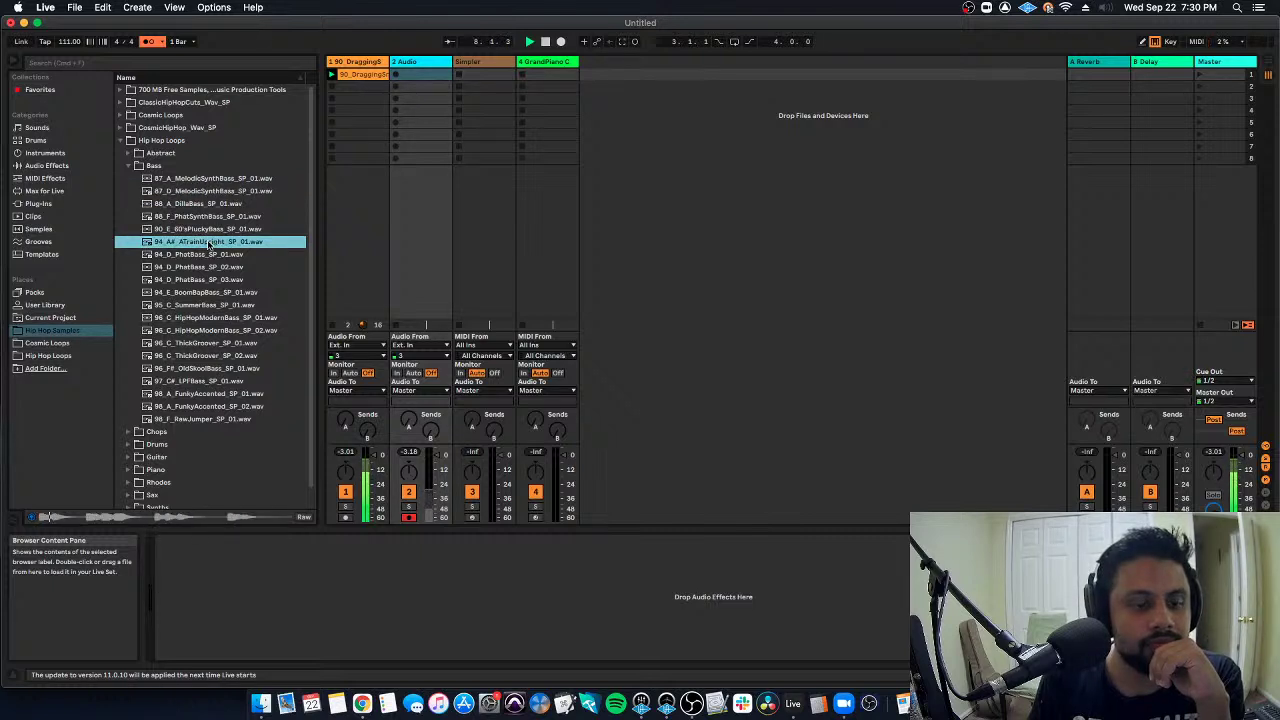
{"action": "left_click", "coordinate": [213, 229]}
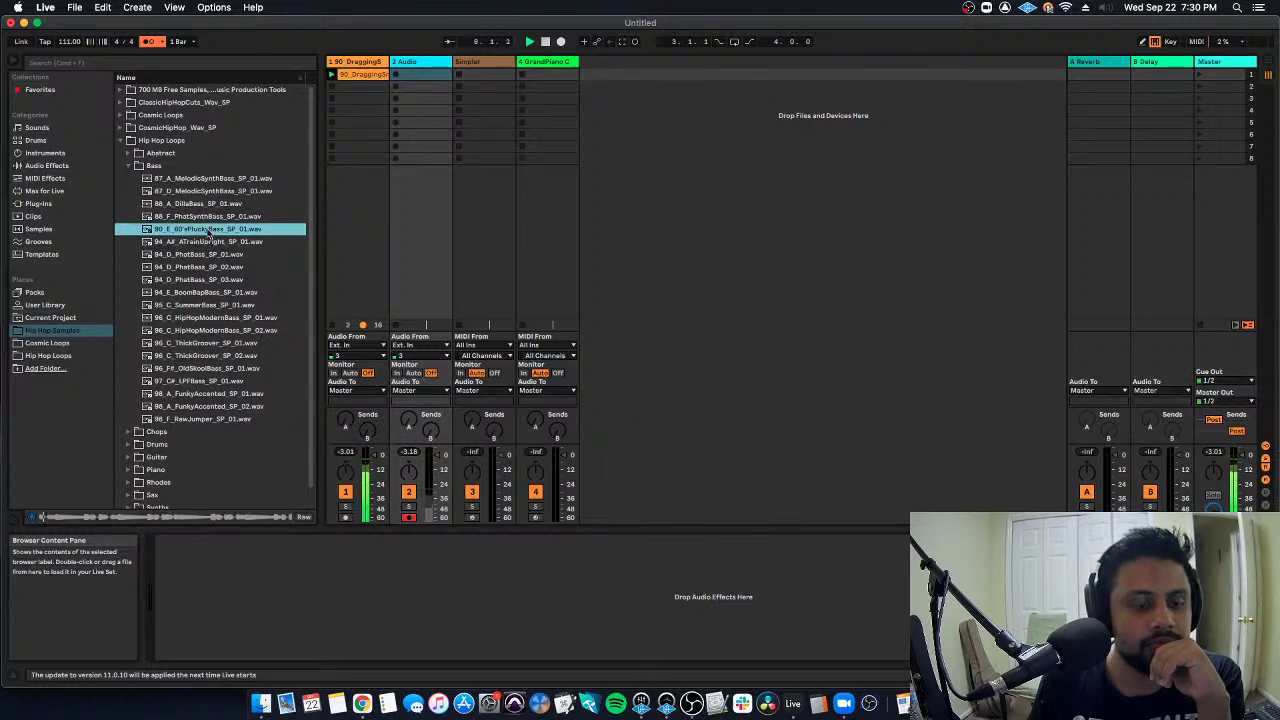
{"action": "left_click_drag", "start_coordinate": [213, 229], "coordinate": [395, 70]}
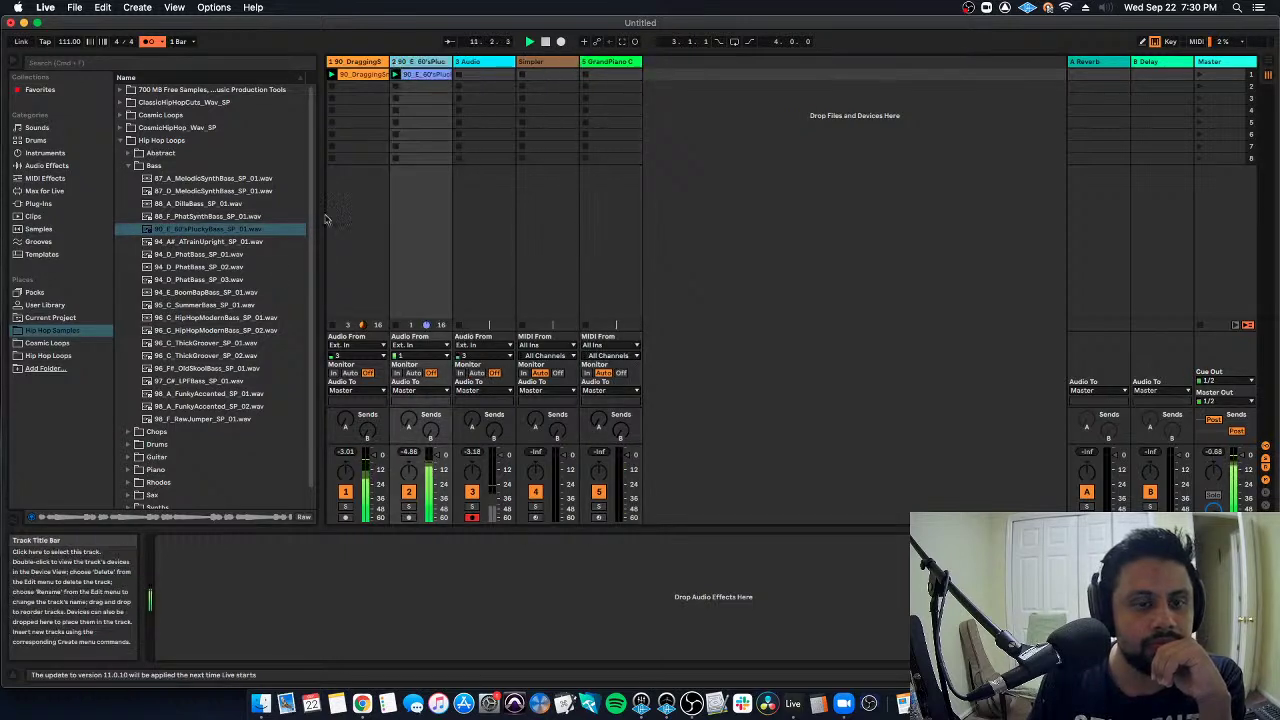
{"action": "left_click", "coordinate": [131, 165]}
{"action": "left_click_drag", "start_coordinate": [437, 456], "coordinate": [437, 463]}
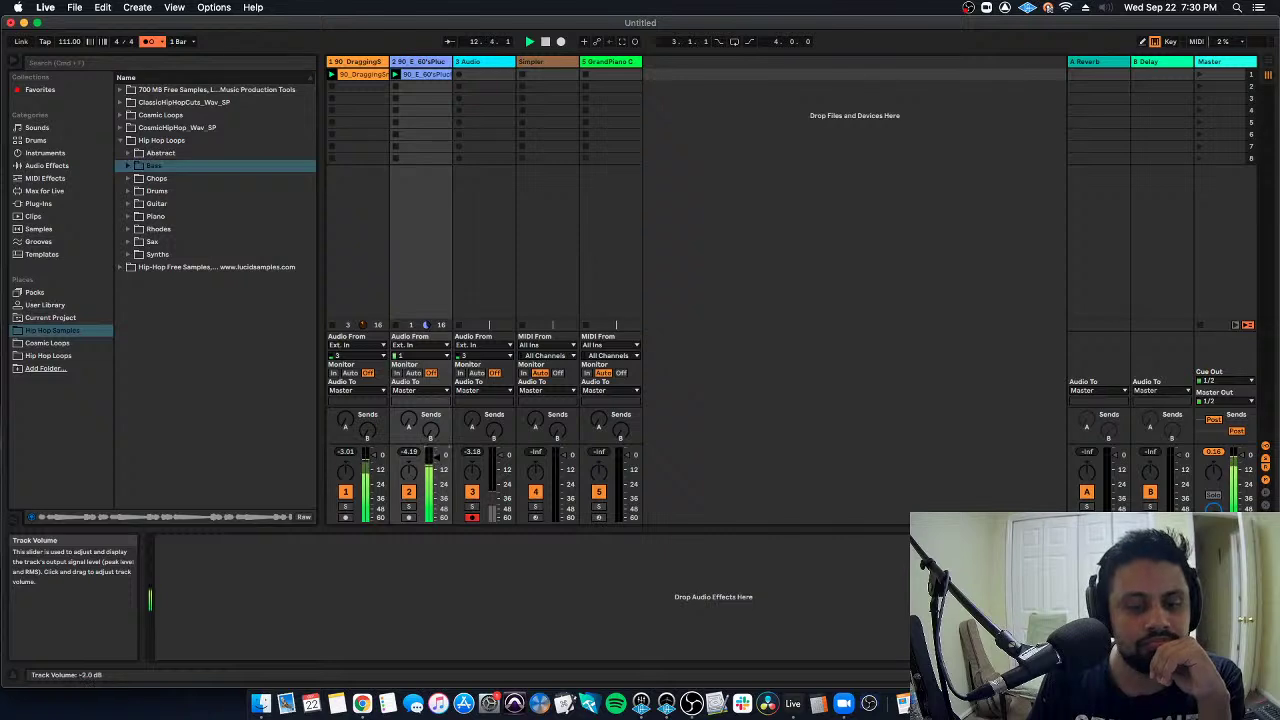
Preview the 90_E_Axelrod, 98_D_FunkyWah and 88_F_GlideLoop samples in the Guitar folder of Hip Hop Loops.
{"action": "left_click", "coordinate": [129, 204]}
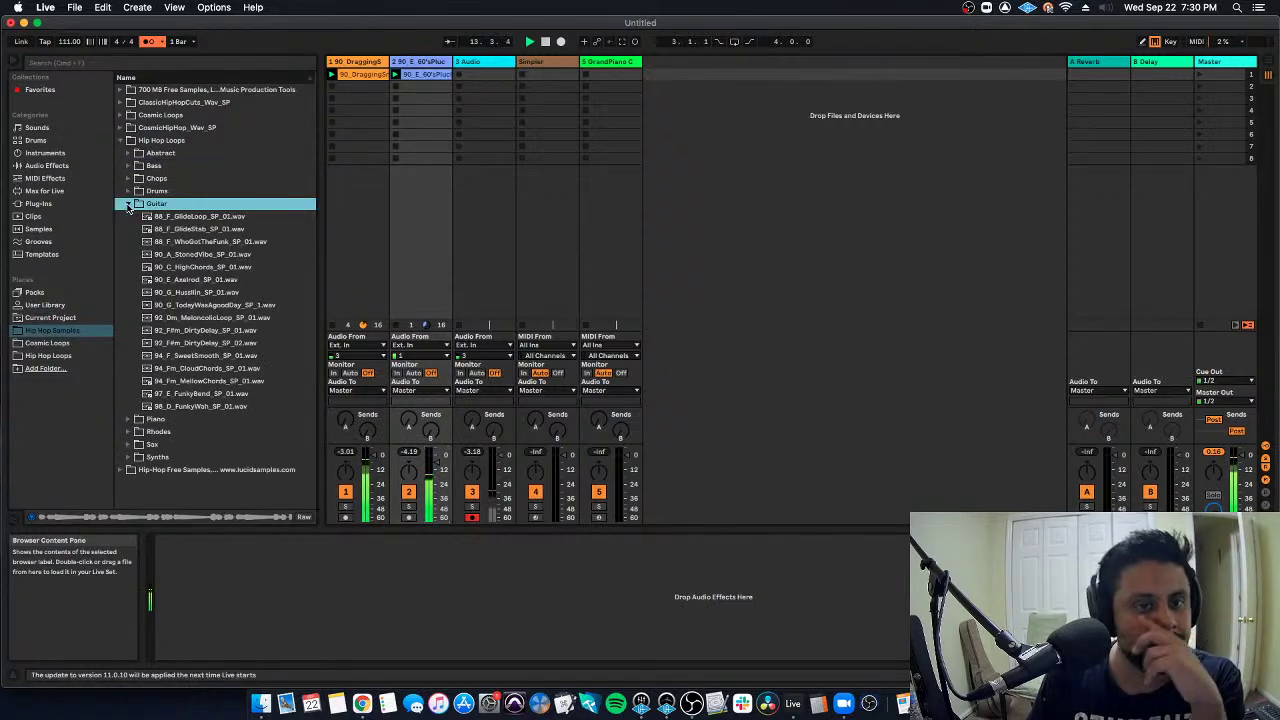
{"action": "left_click", "coordinate": [201, 281]}
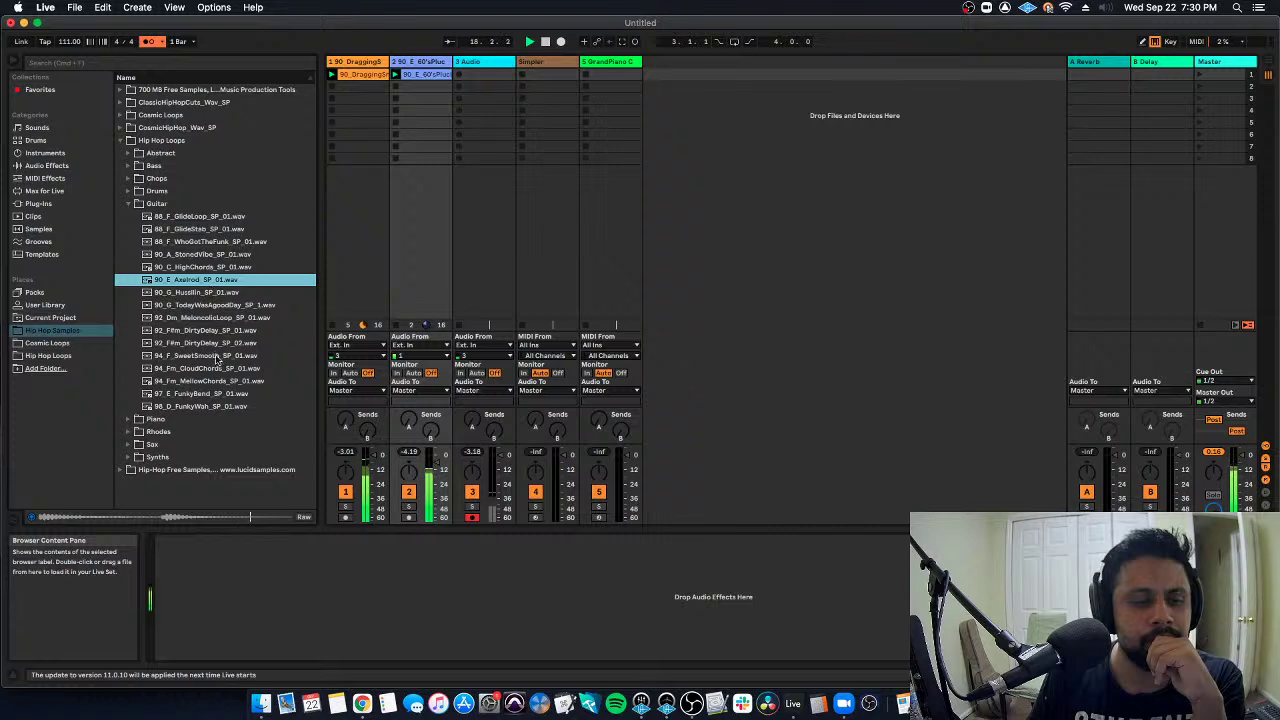
{"action": "left_click", "coordinate": [212, 406]}
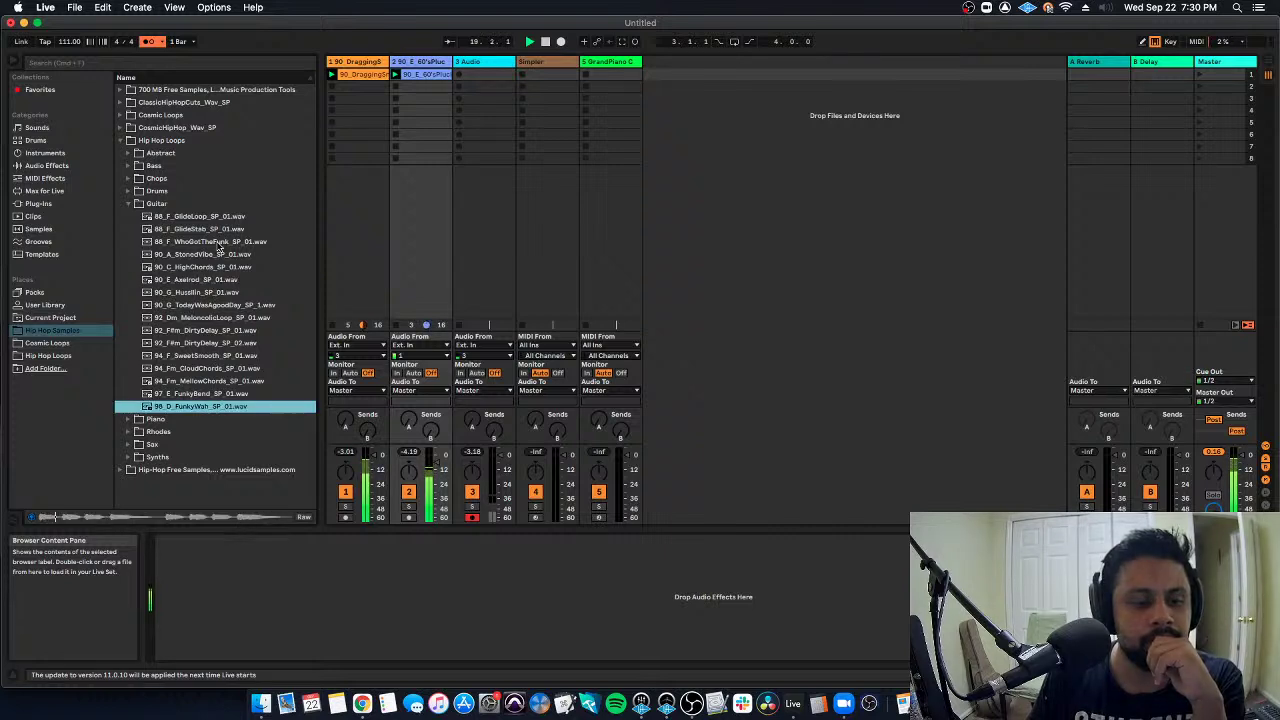
{"action": "left_click", "coordinate": [216, 217]}
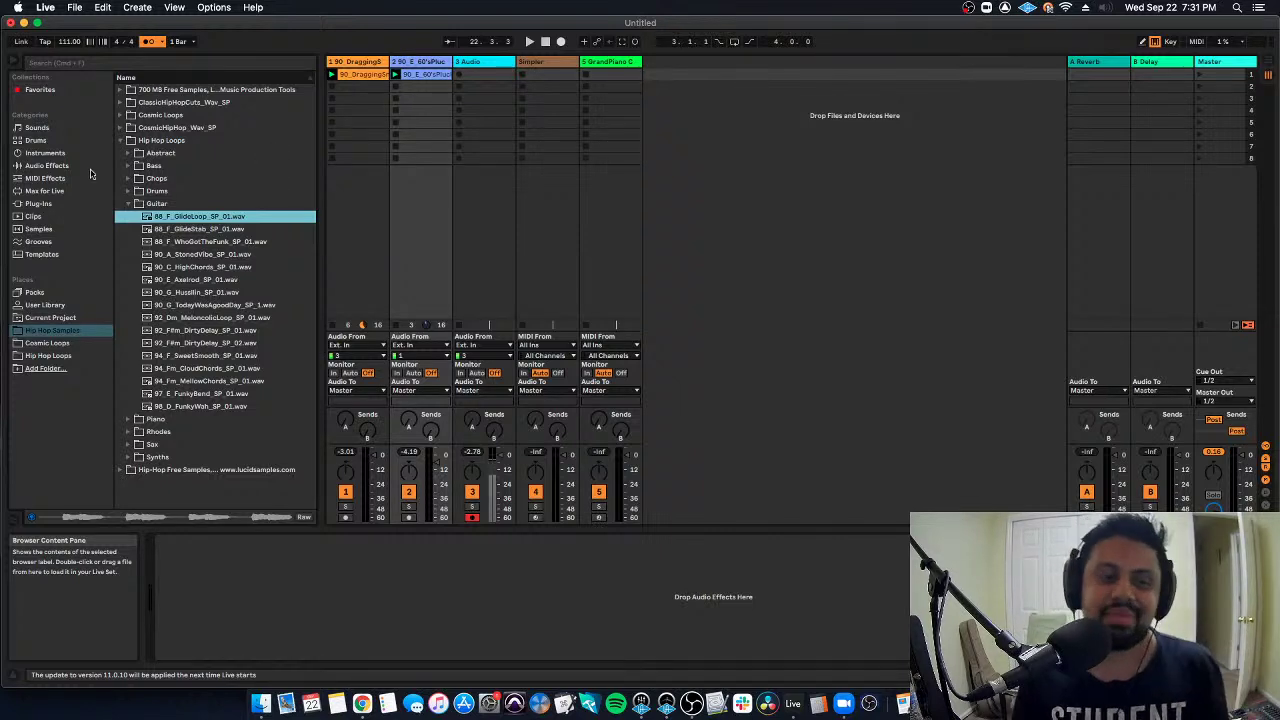
{"action": "left_click", "coordinate": [131, 203]}
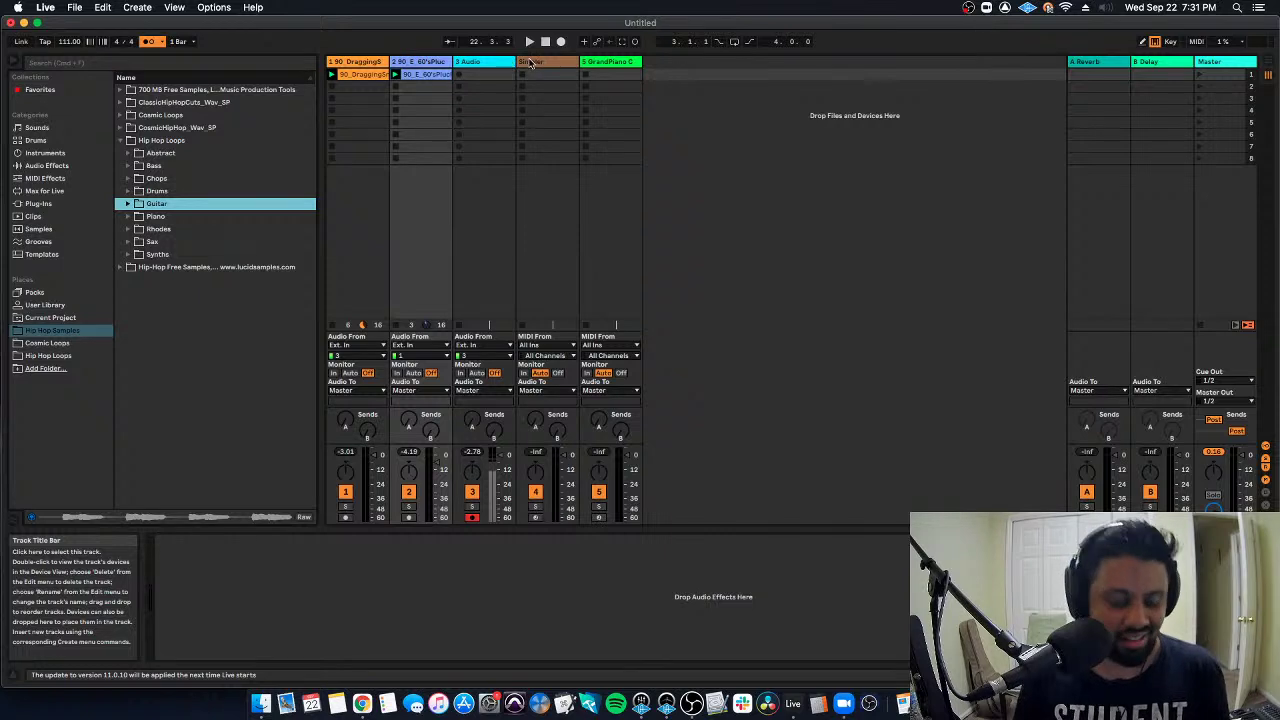
Insert an audio track after the bass loop track and put the previewed piano loop 88_E_7thSoulPiano_SP_01.wav in its first slot.
{"action": "key", "text": "super+t"}
{"action": "left_click", "coordinate": [422, 98]}
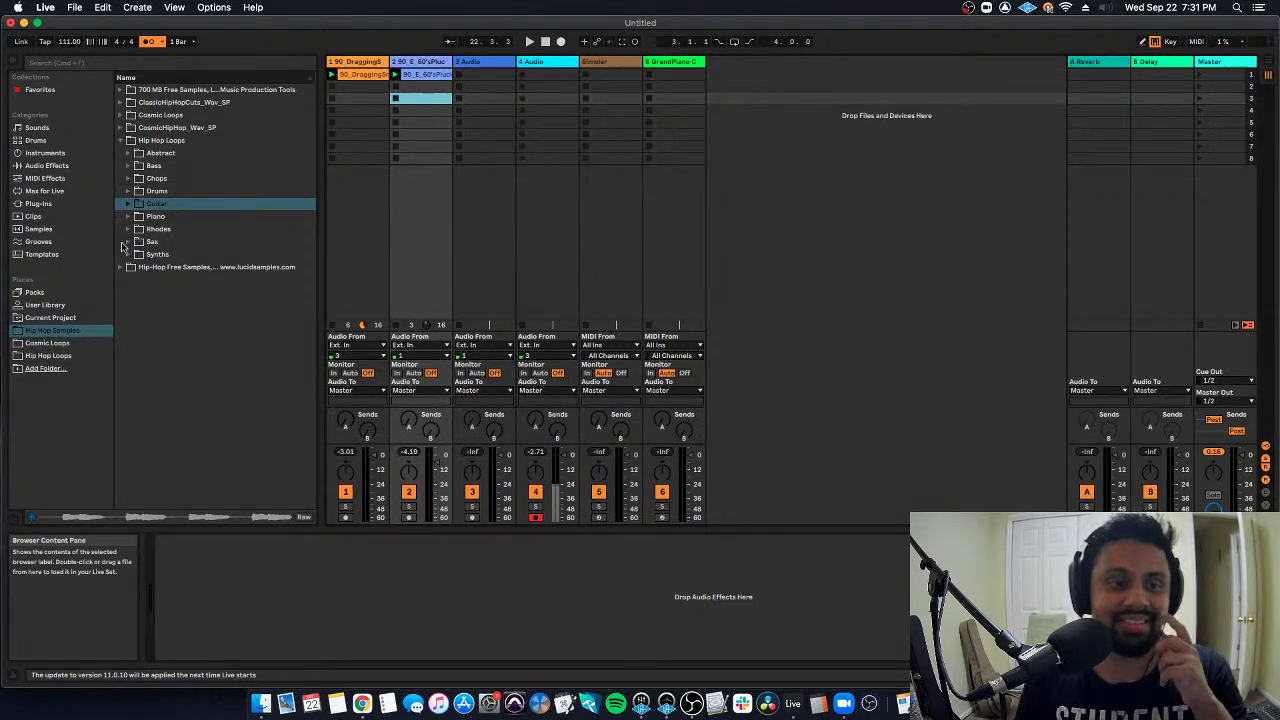
{"action": "left_click", "coordinate": [128, 216]}
{"action": "left_click", "coordinate": [210, 230]}
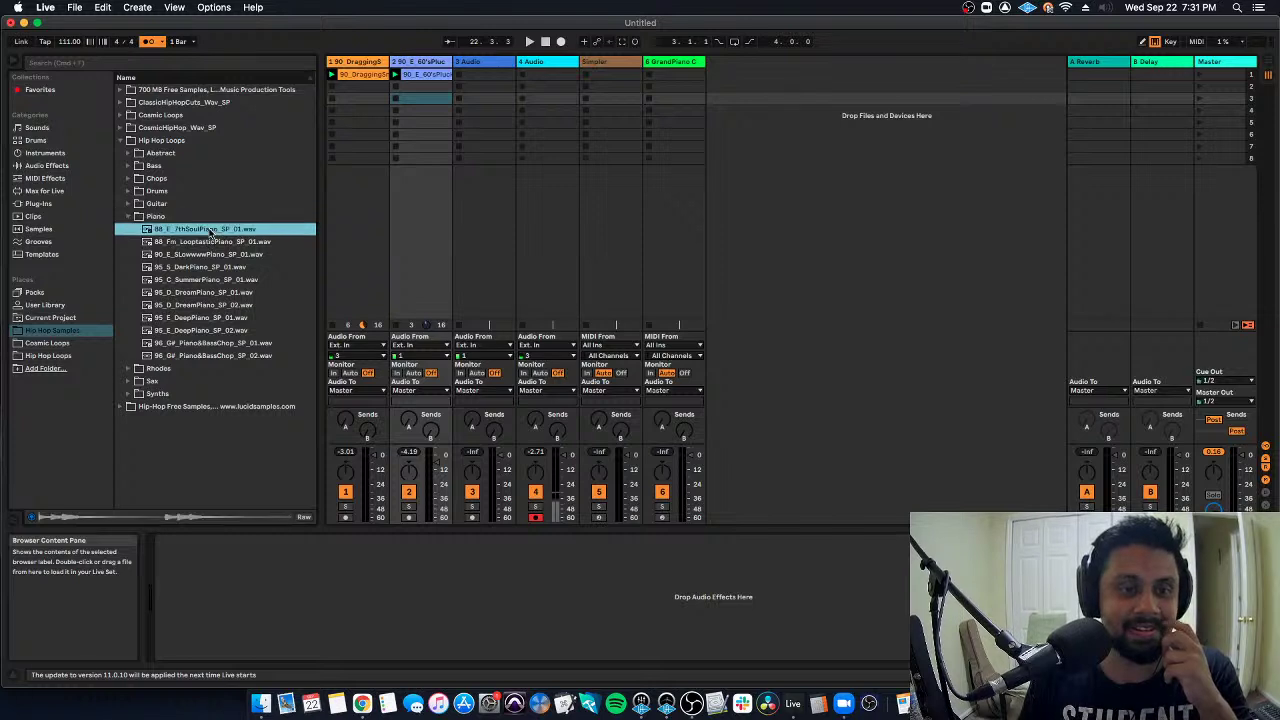
{"action": "left_click", "coordinate": [396, 75]}
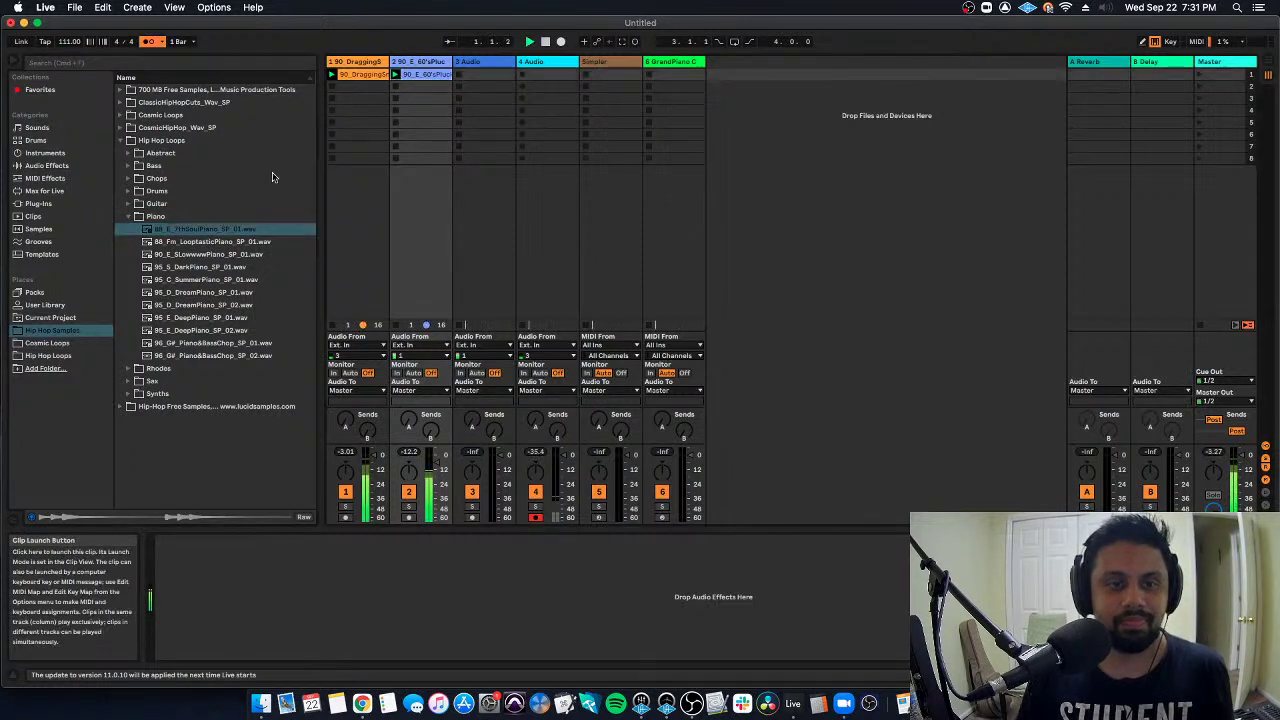
{"action": "left_click", "coordinate": [224, 232]}
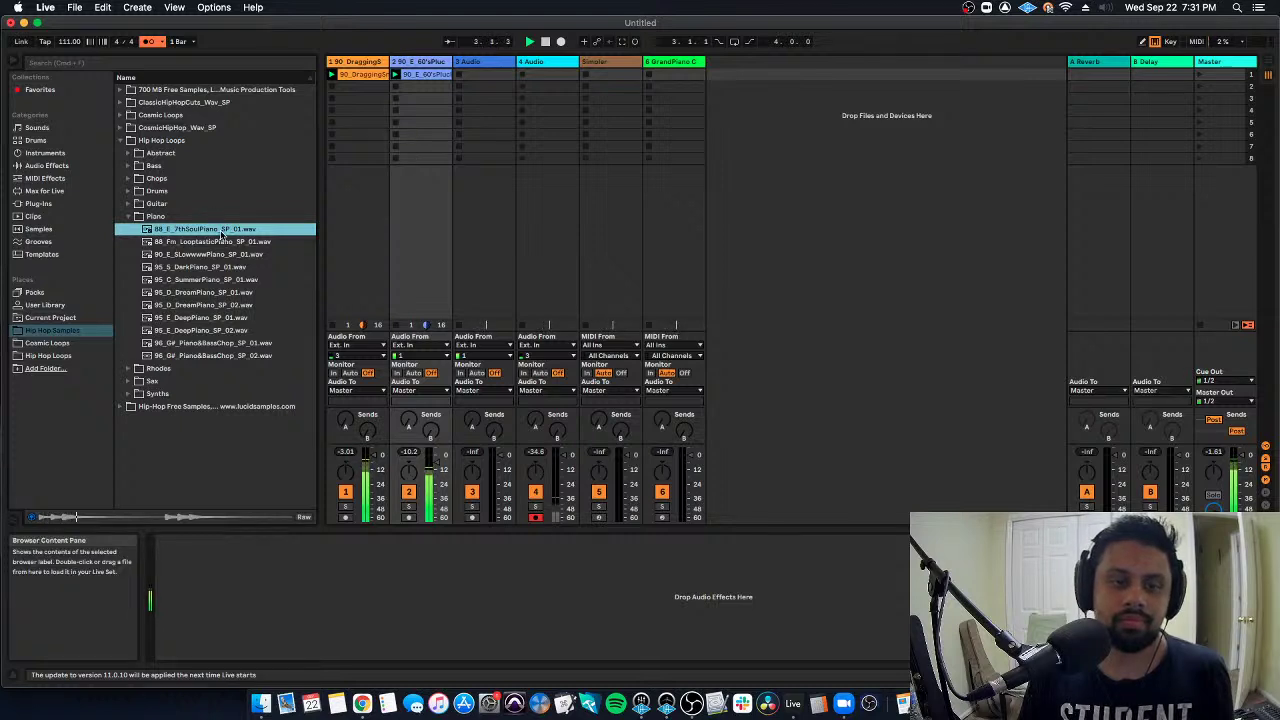
{"action": "left_click_drag", "start_coordinate": [211, 231], "coordinate": [483, 76]}
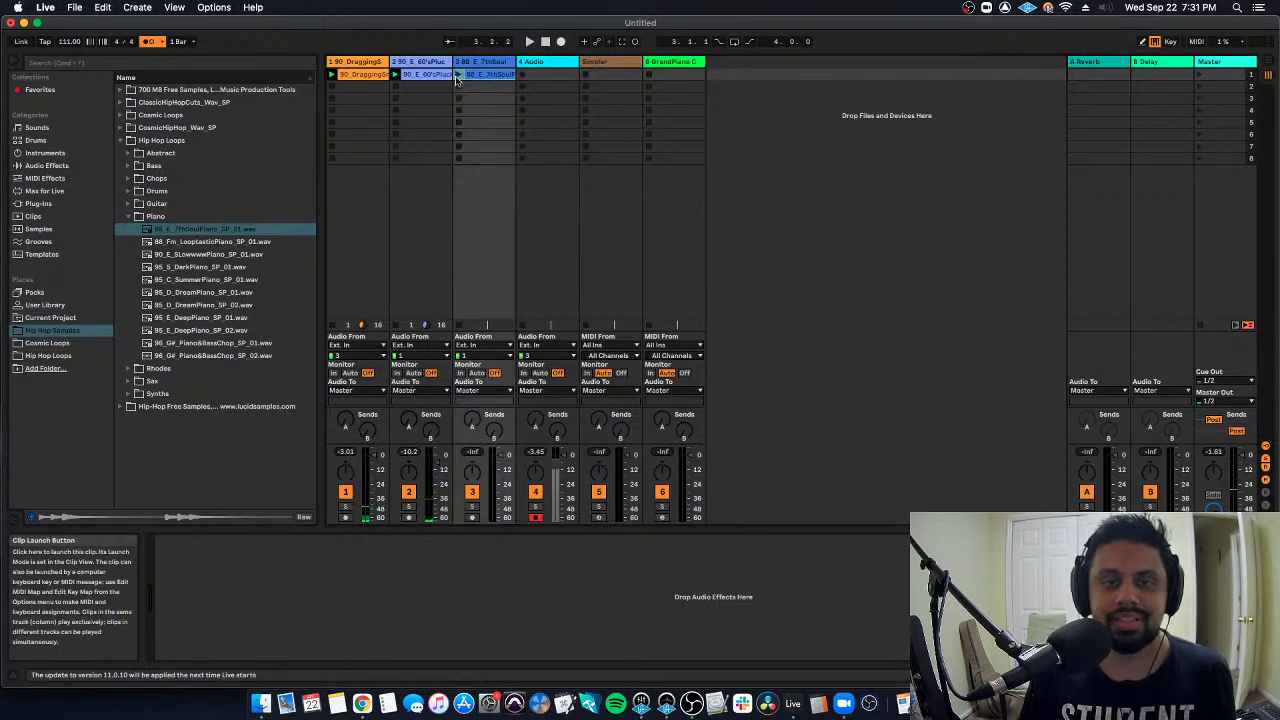
Record two takes over the playing loops in the first and second slots of the armed audio track.
{"action": "left_click", "coordinate": [561, 61]}
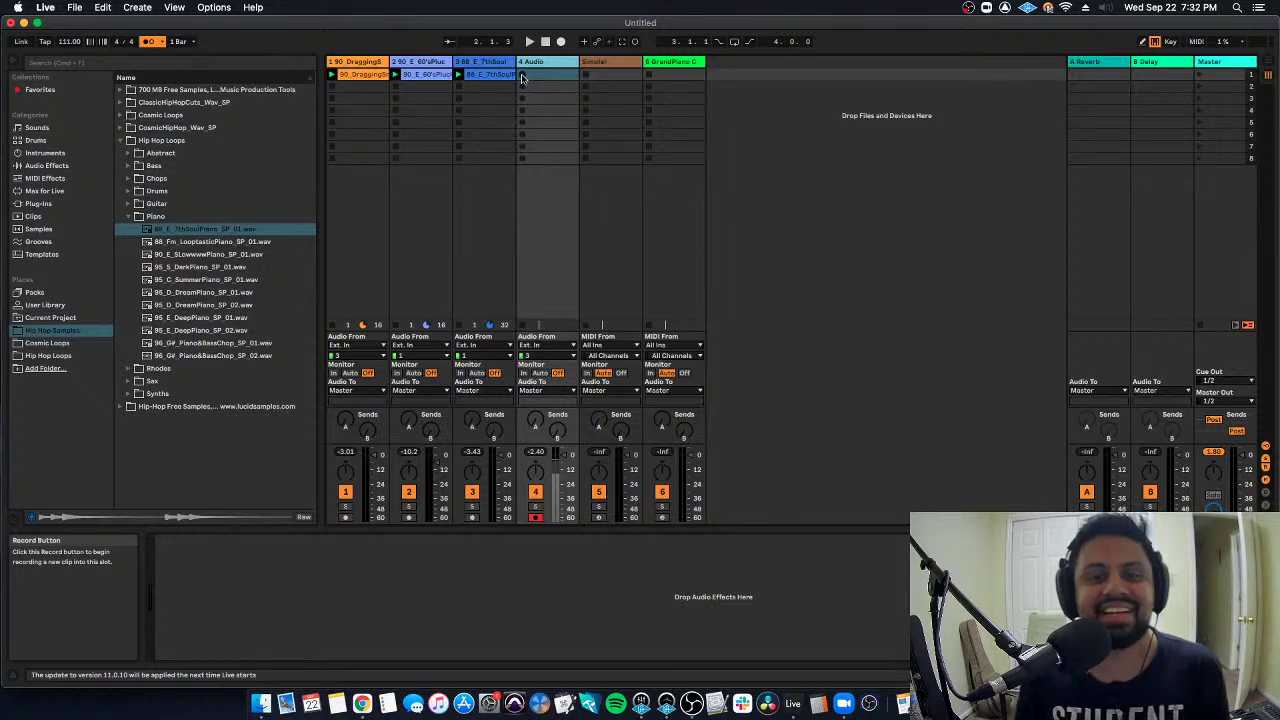
{"action": "left_click", "coordinate": [521, 77]}
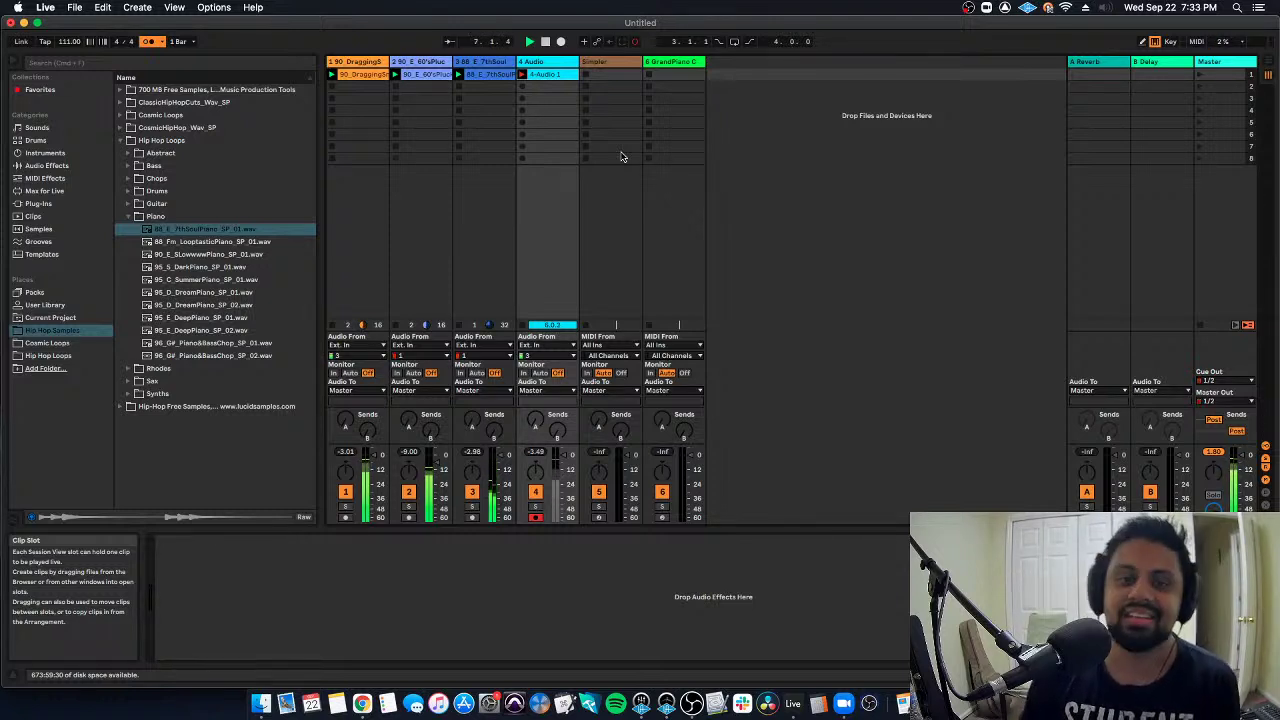
{"action": "left_click", "coordinate": [522, 88]}
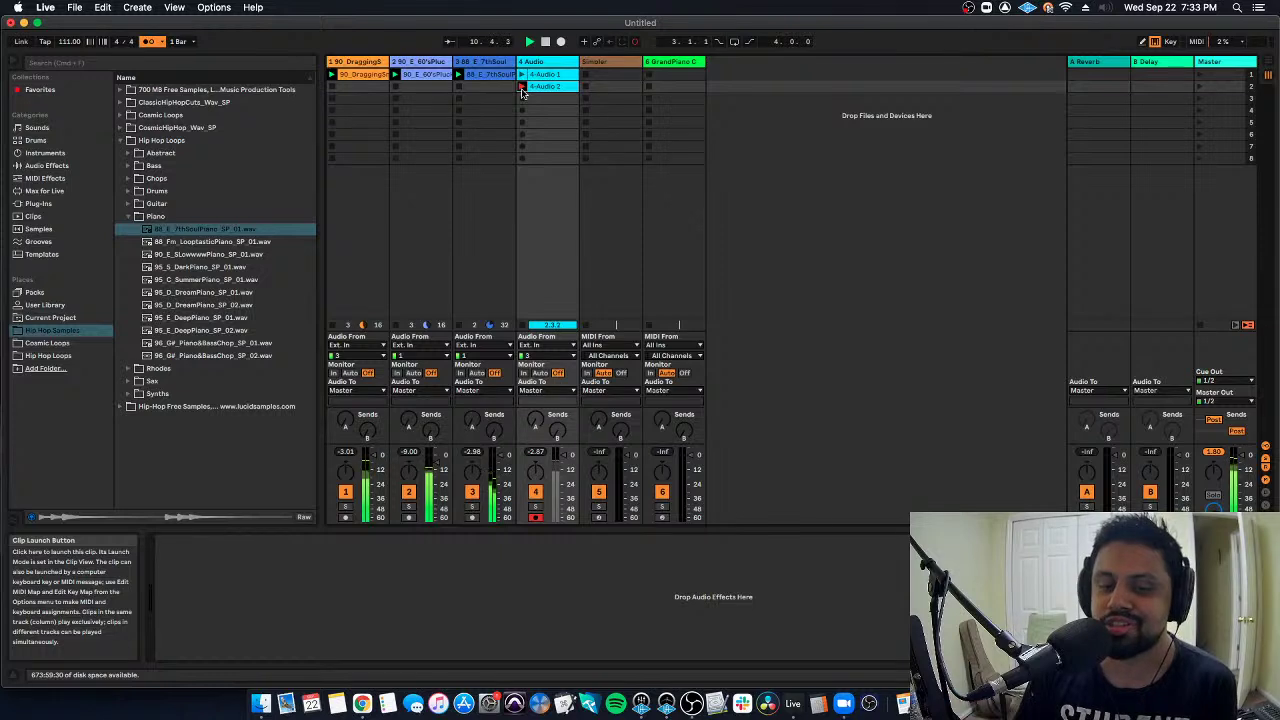
{"action": "key", "text": "space"}
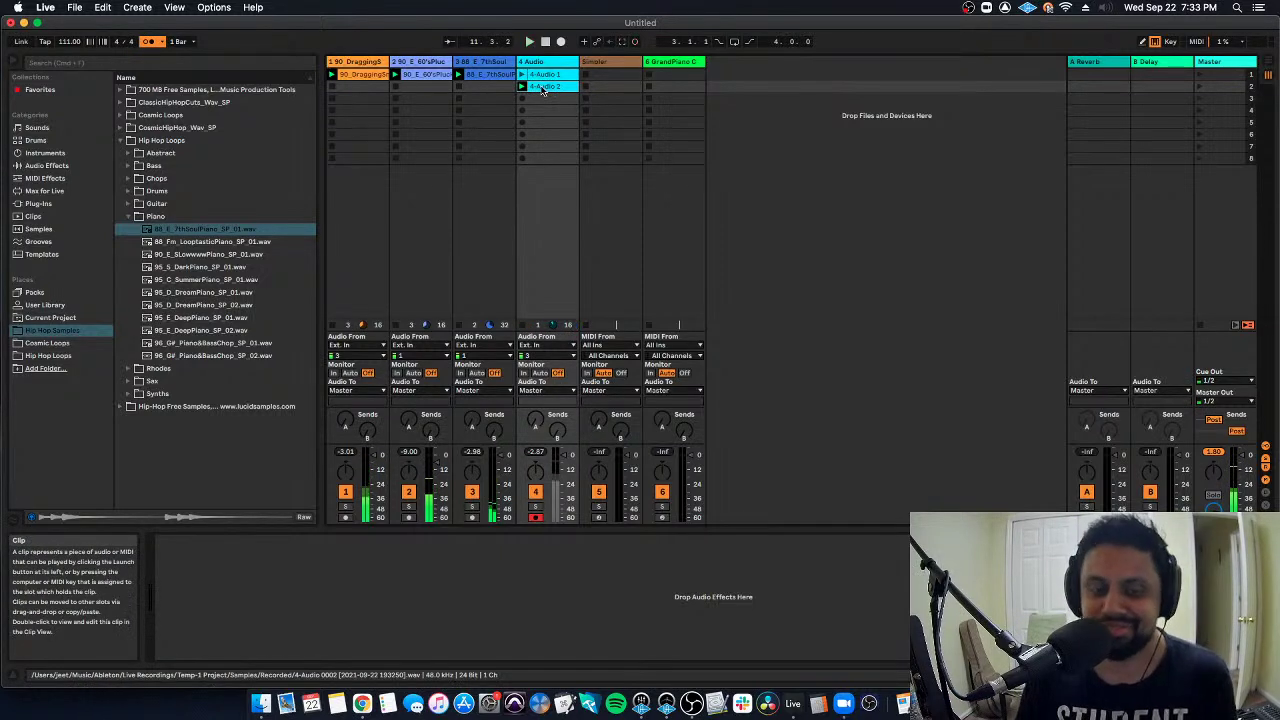
Delete both recorded takes and record a new take in the first slot of the armed audio track.
{"action": "left_click", "coordinate": [543, 87]}
{"action": "key", "text": "Delete"}
{"action": "left_click", "coordinate": [538, 76]}
{"action": "key", "text": "Delete"}
{"action": "left_click", "coordinate": [521, 76]}
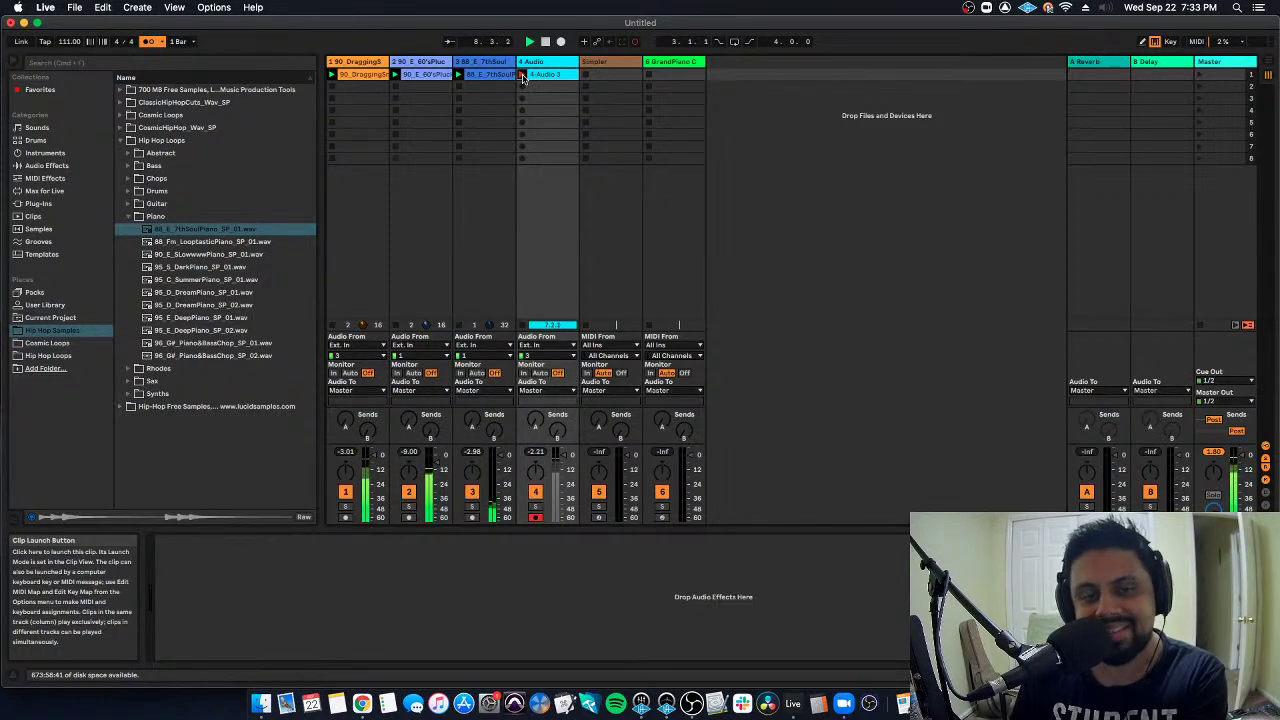
Open the recorded clip, move its loop start to 4.1.1 and play it with the other loops.
{"action": "double_click", "coordinate": [562, 76]}
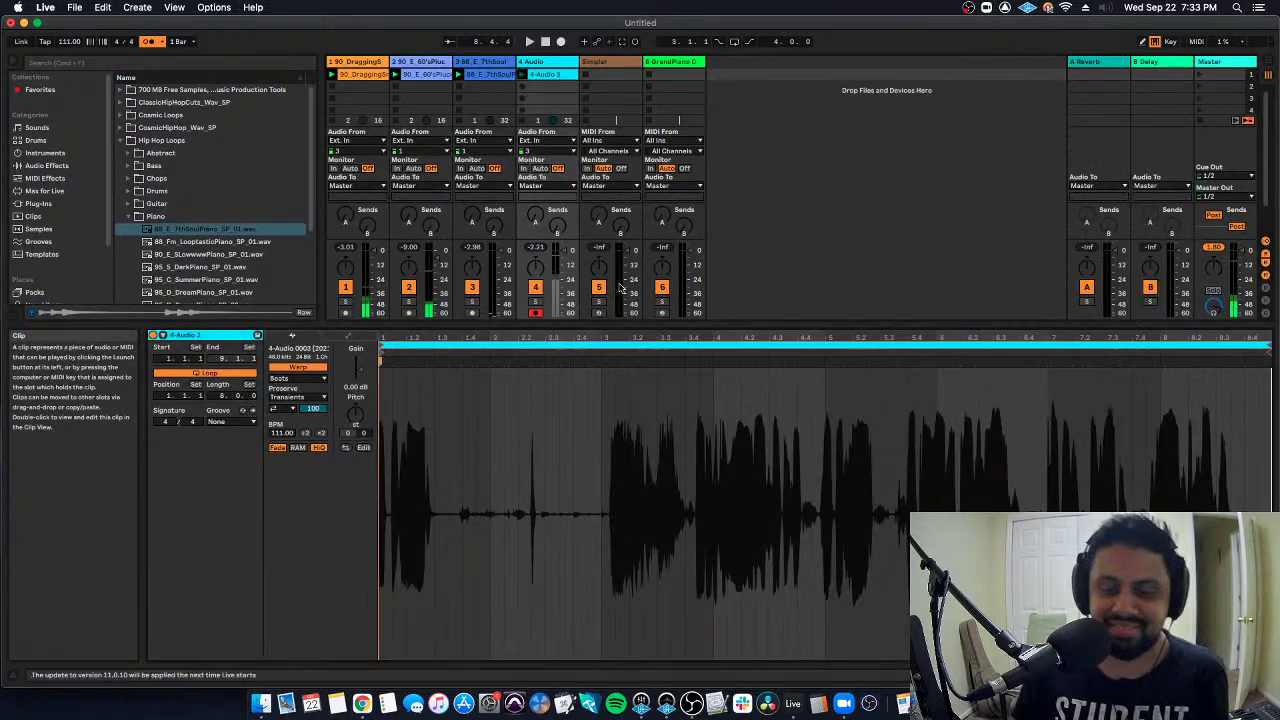
{"action": "left_click_drag", "start_coordinate": [380, 347], "coordinate": [604, 347]}
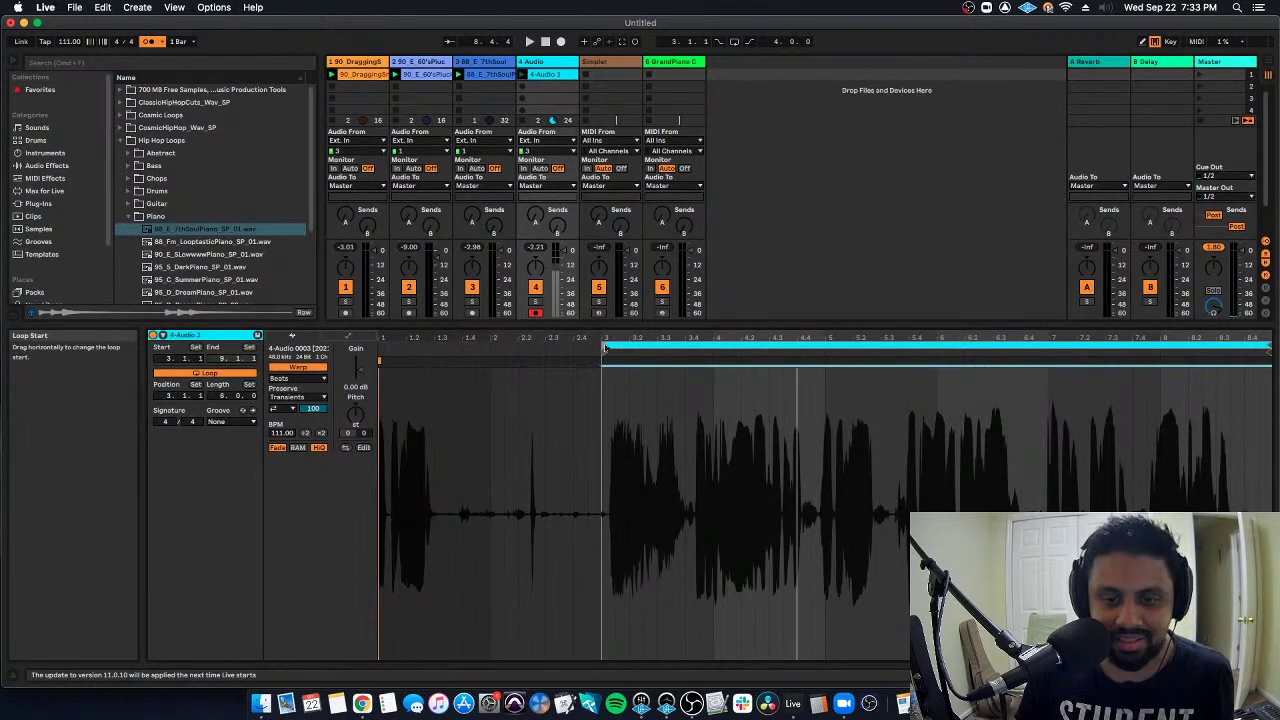
{"action": "key", "text": "space"}
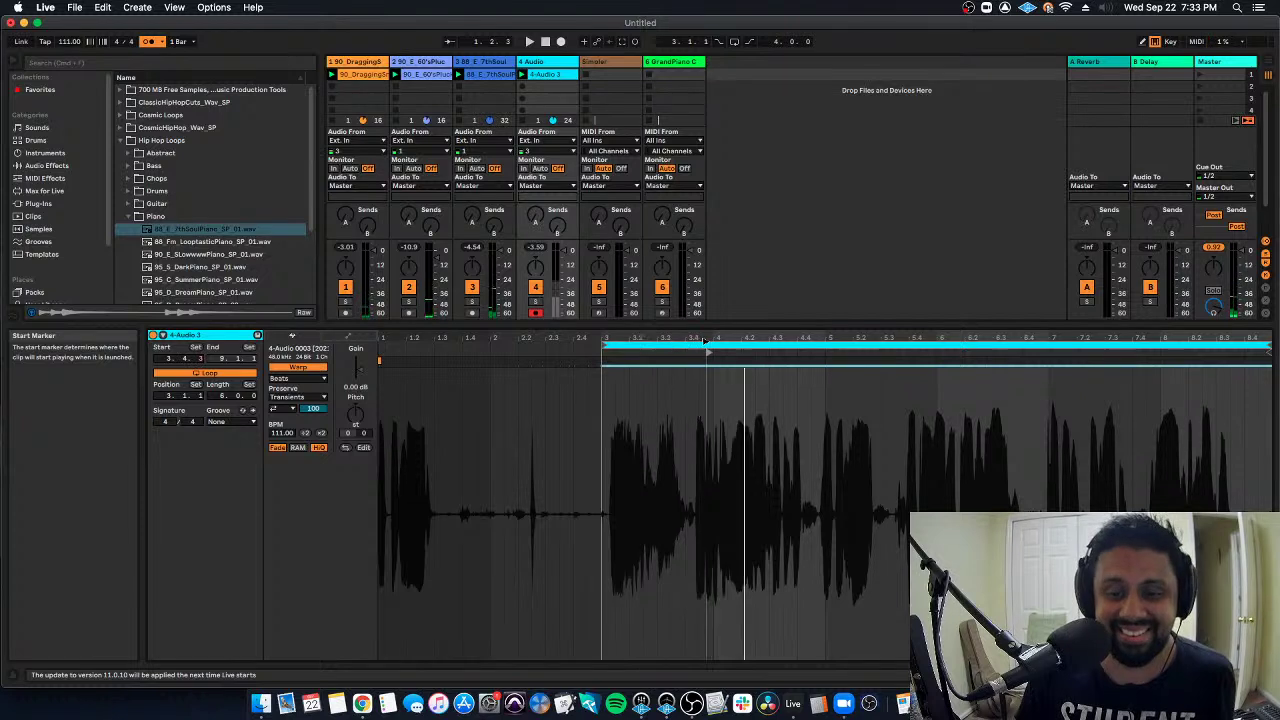
{"action": "left_click_drag", "start_coordinate": [604, 343], "coordinate": [716, 340]}
{"action": "left_click", "coordinate": [520, 75]}
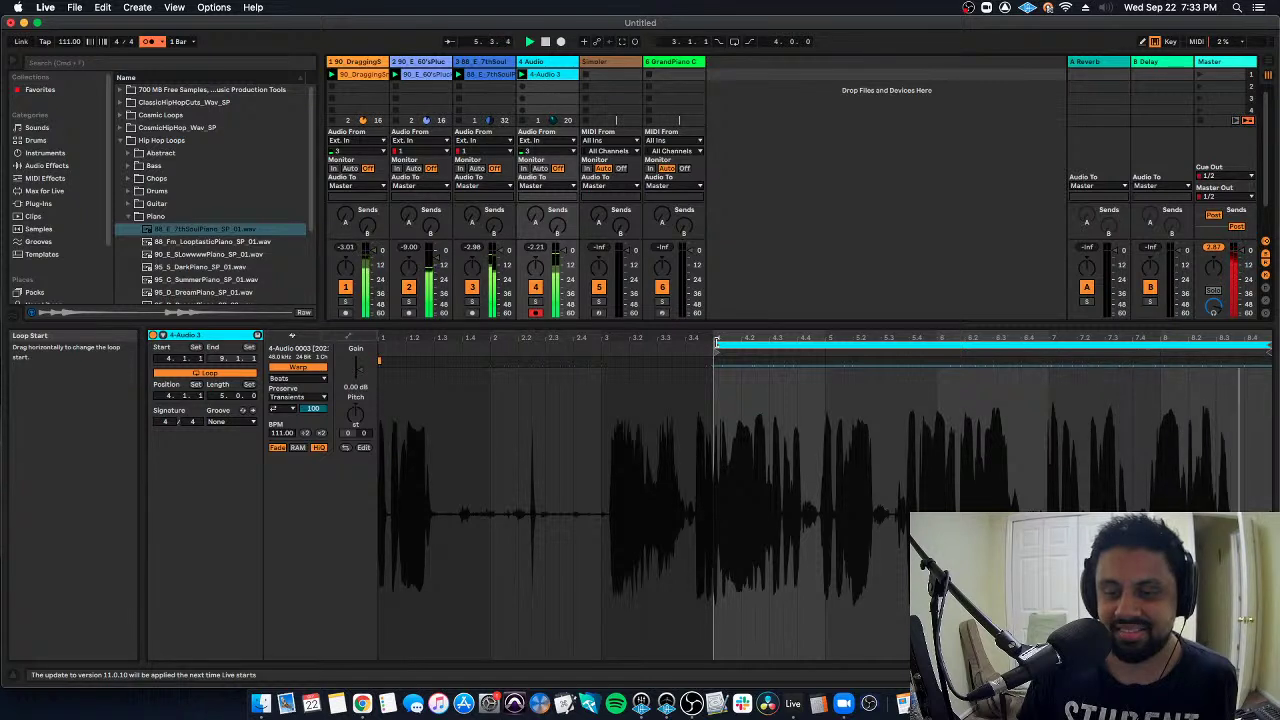
Try moving the recorded clip's loop start to 5.3.3, and undo the change.
{"action": "left_click", "coordinate": [895, 350]}
{"action": "left_click", "coordinate": [887, 352]}
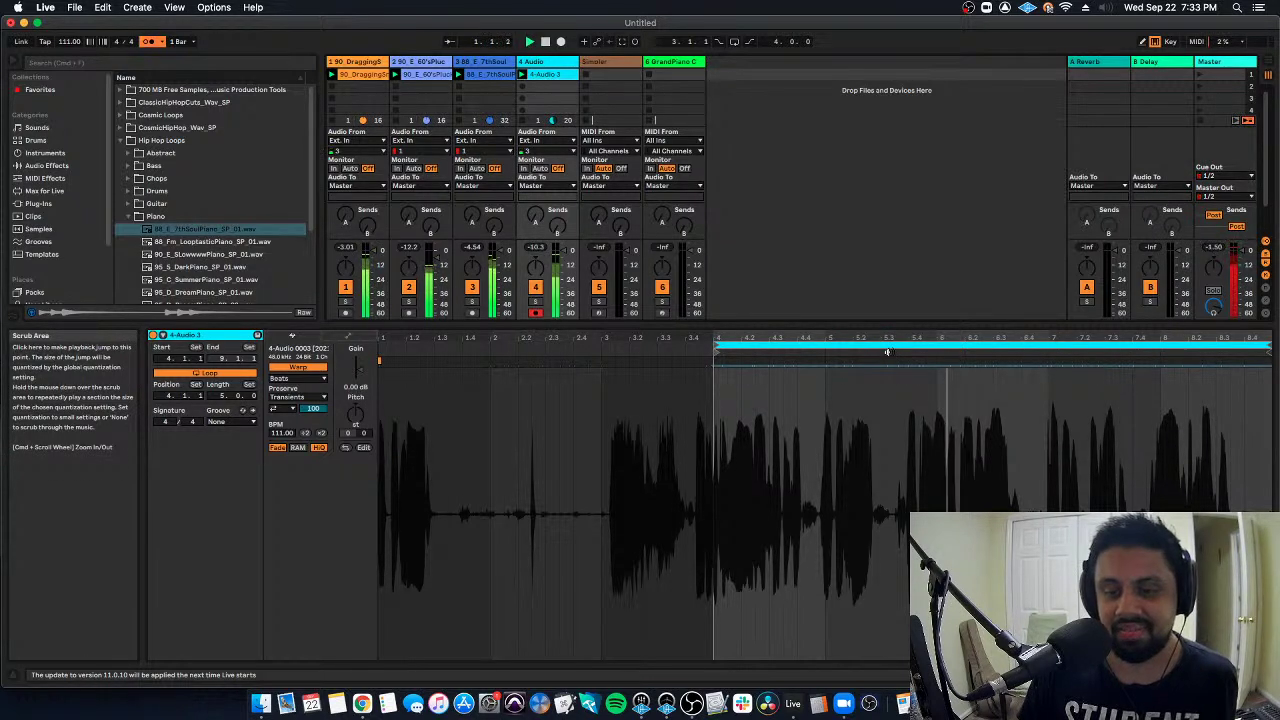
{"action": "left_click", "coordinate": [887, 346]}
{"action": "left_click_drag", "start_coordinate": [716, 341], "coordinate": [898, 345]}
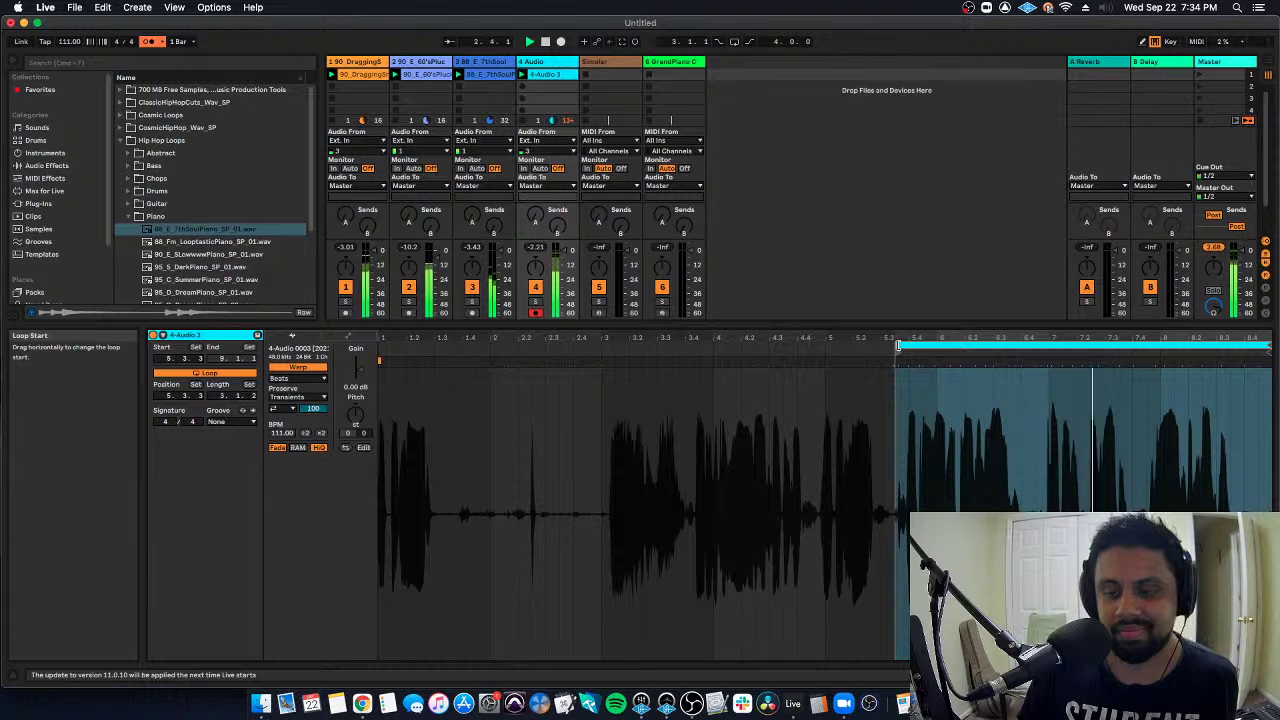
{"action": "key", "text": "super+z"}
{"action": "key", "text": "super+z"}
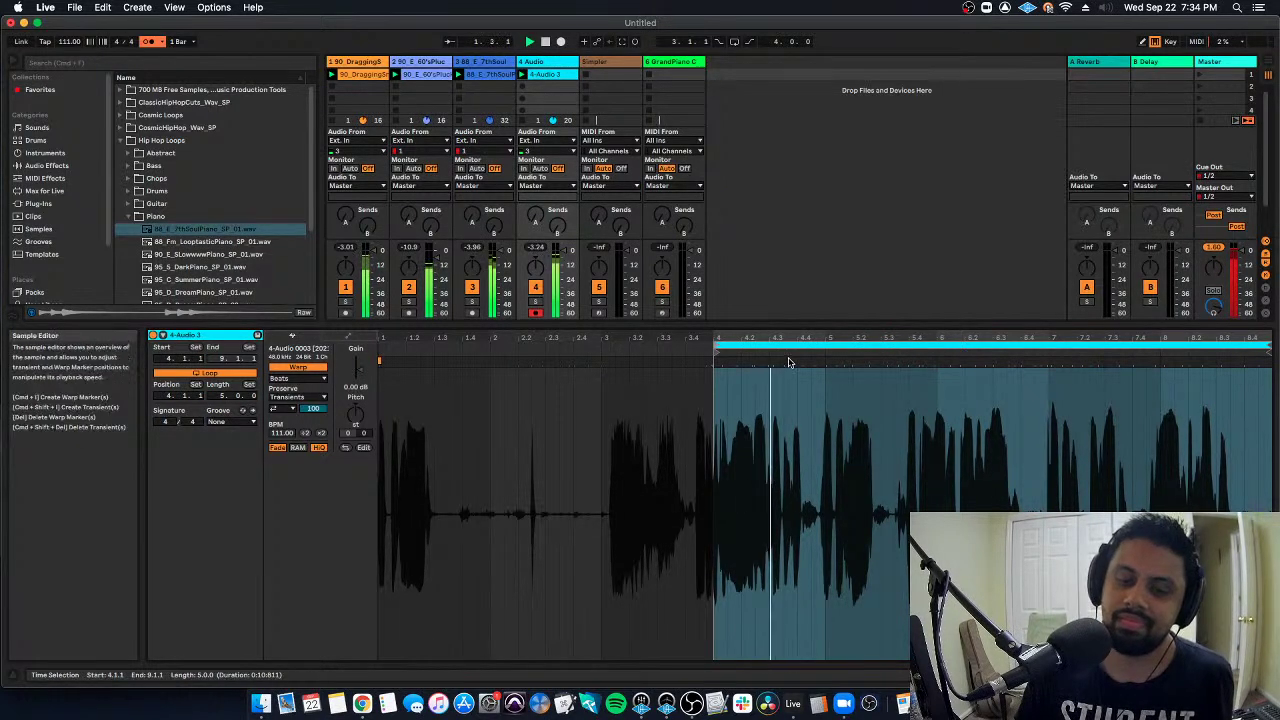
Crop the recorded clip's sample to the loop starting at 4.1.1 and play the cropped clip.
{"action": "right_click", "coordinate": [870, 453]}
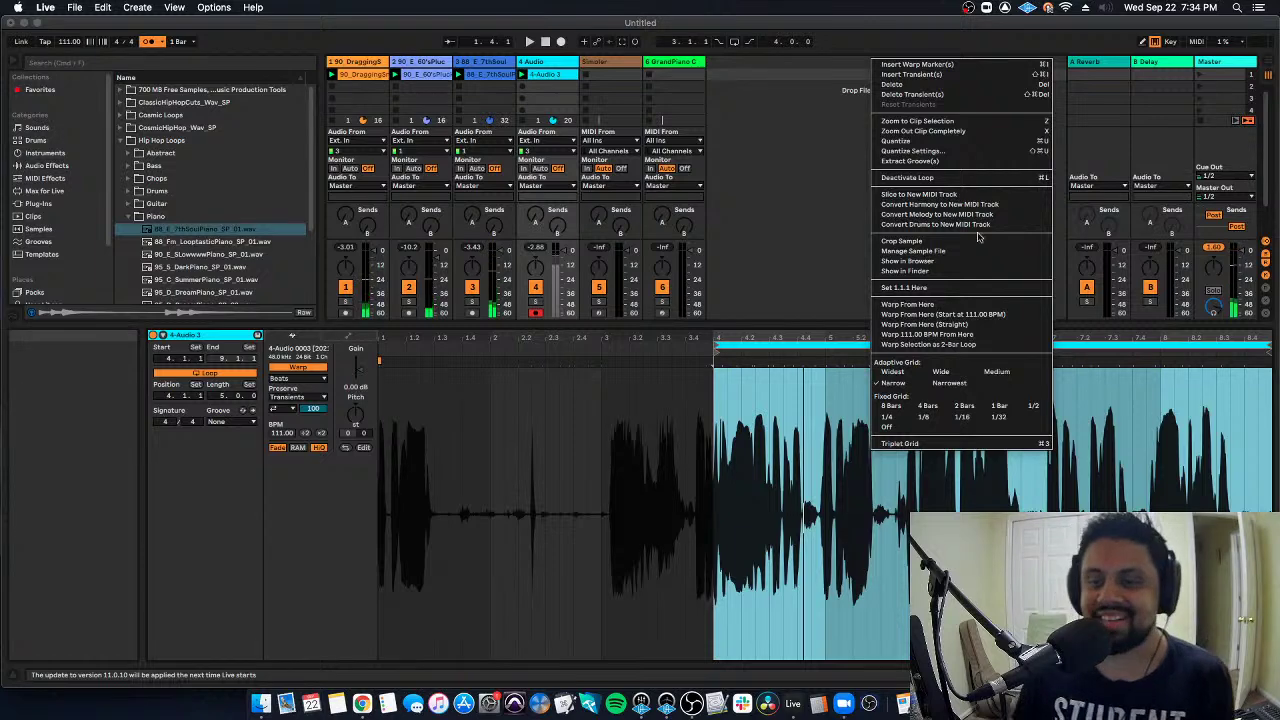
{"action": "left_click", "coordinate": [967, 242]}
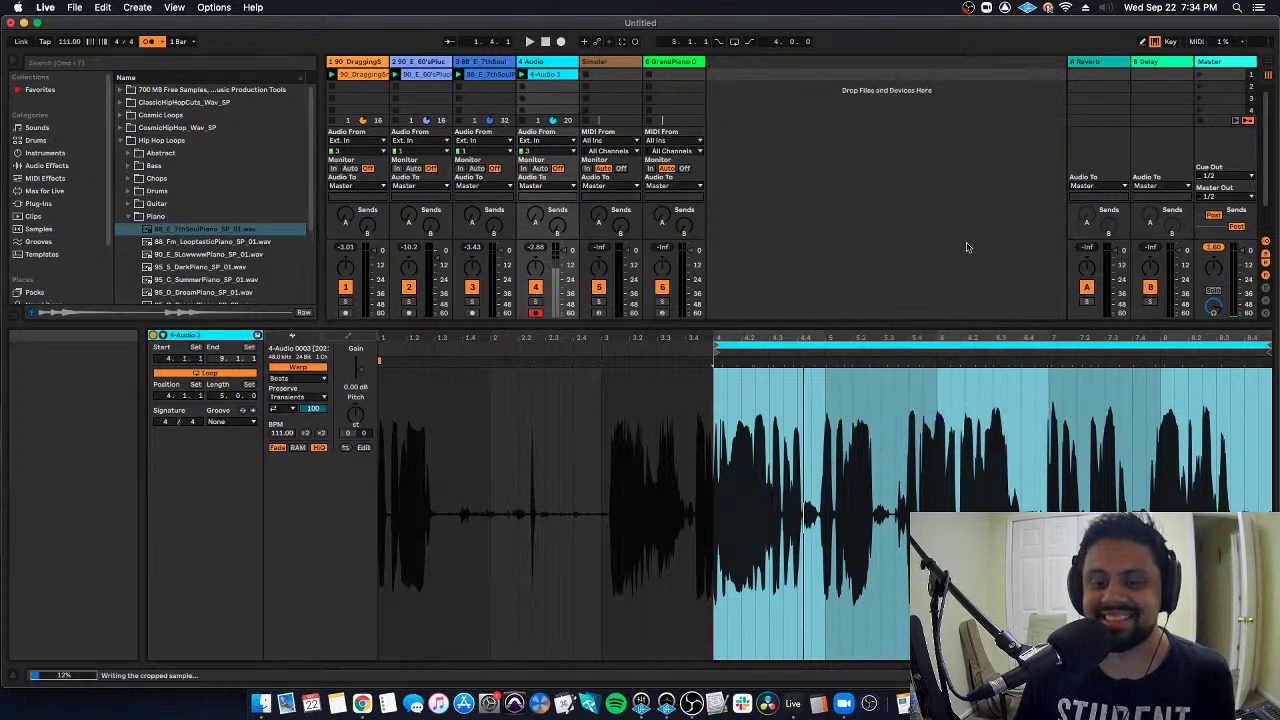
{"action": "left_click", "coordinate": [523, 76]}
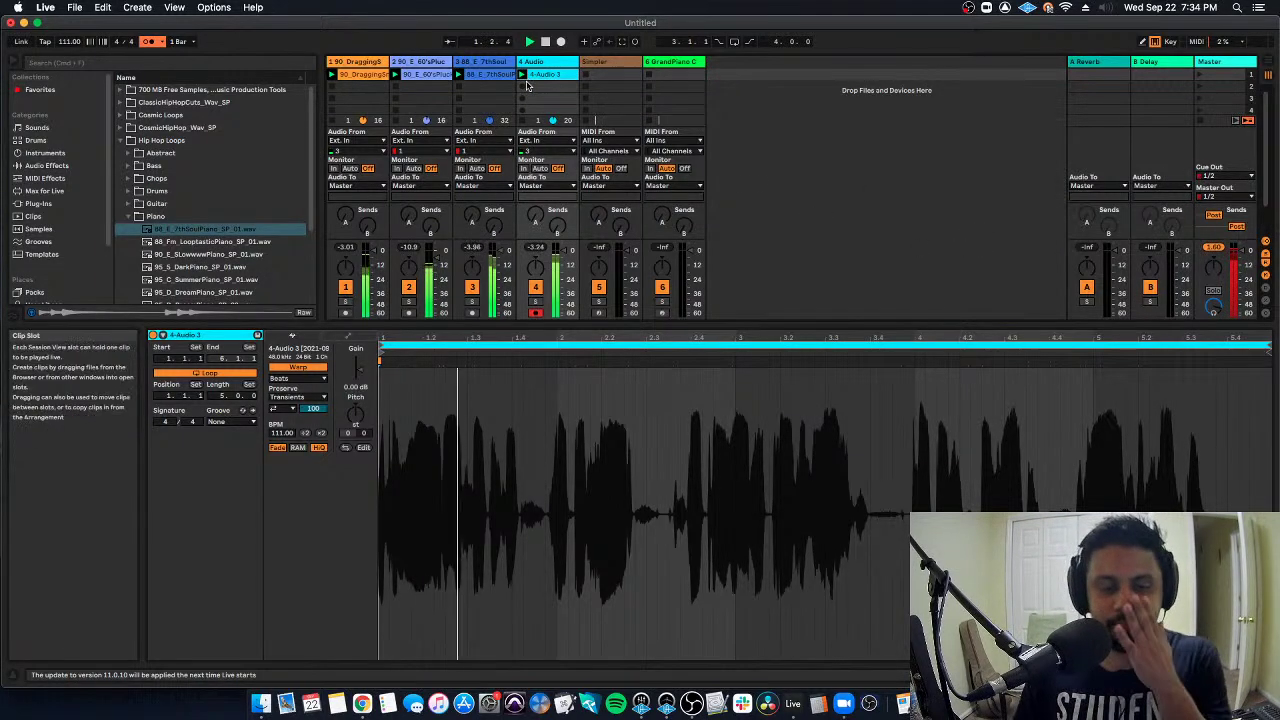
Replace the sample in the existing Simpler with the cropped recording and switch it to Classic playback mode.
{"action": "left_click", "coordinate": [584, 62]}
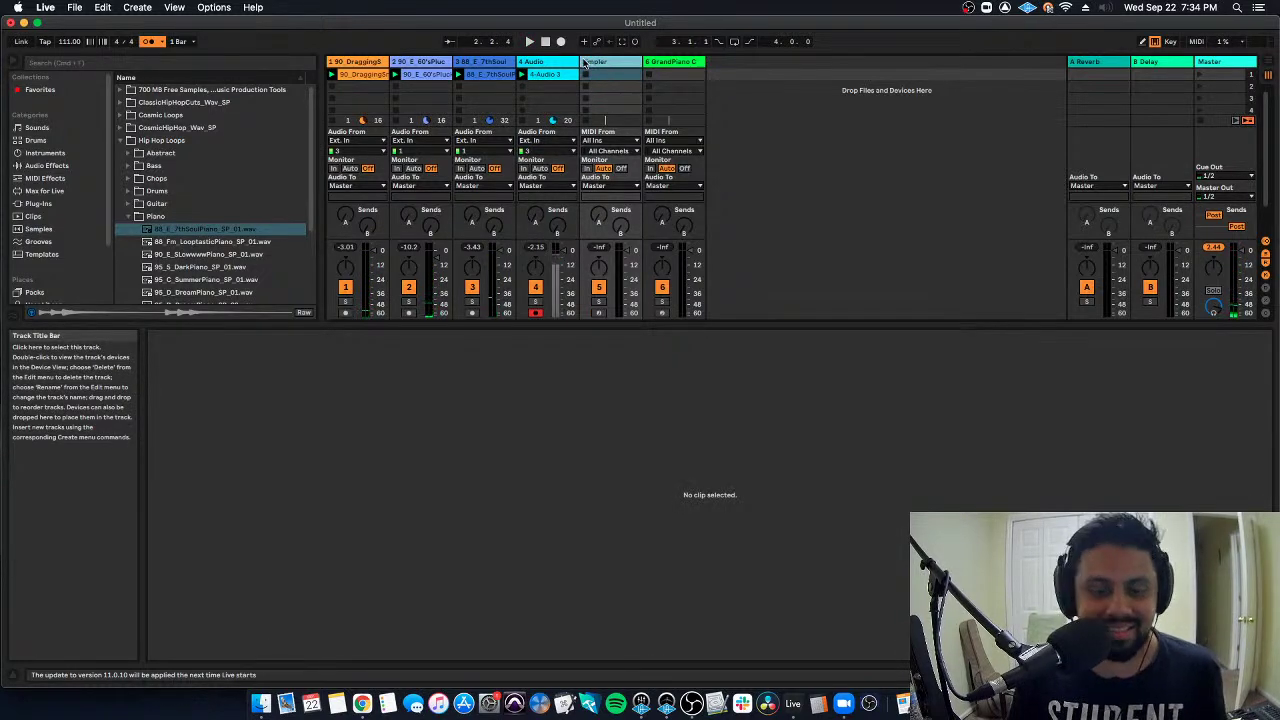
{"action": "double_click", "coordinate": [584, 62]}
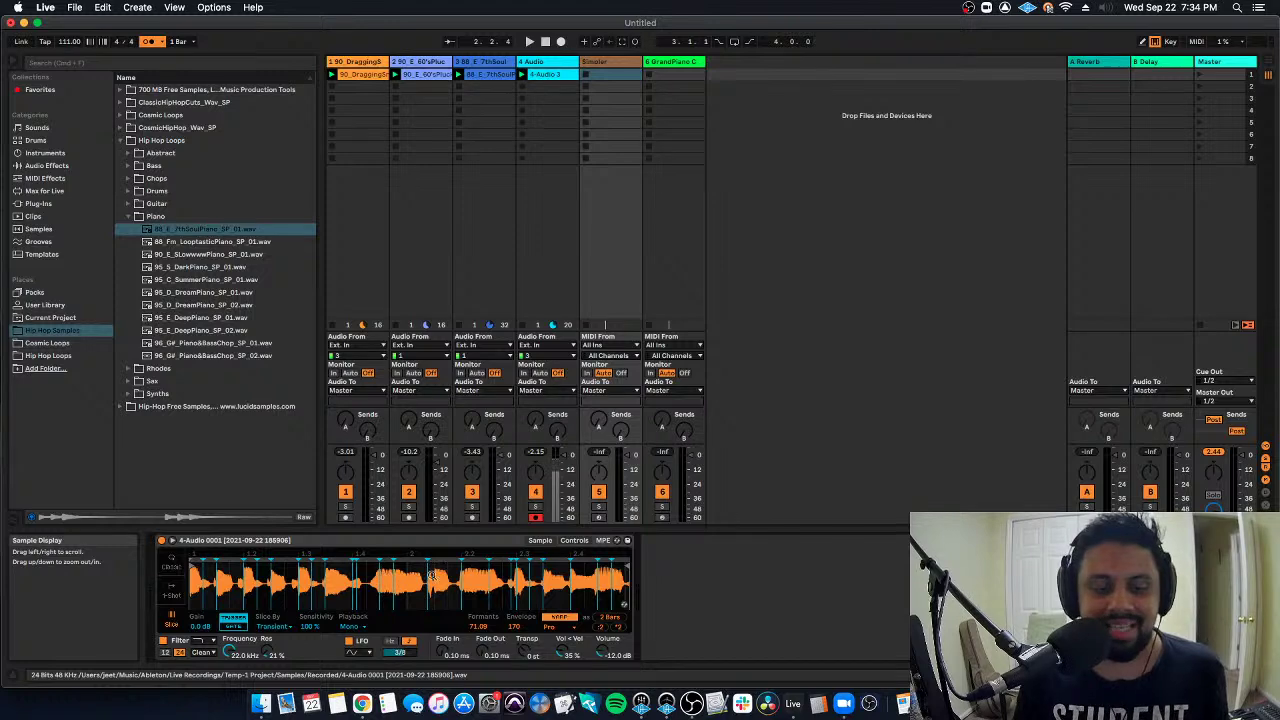
{"action": "left_click", "coordinate": [560, 74]}
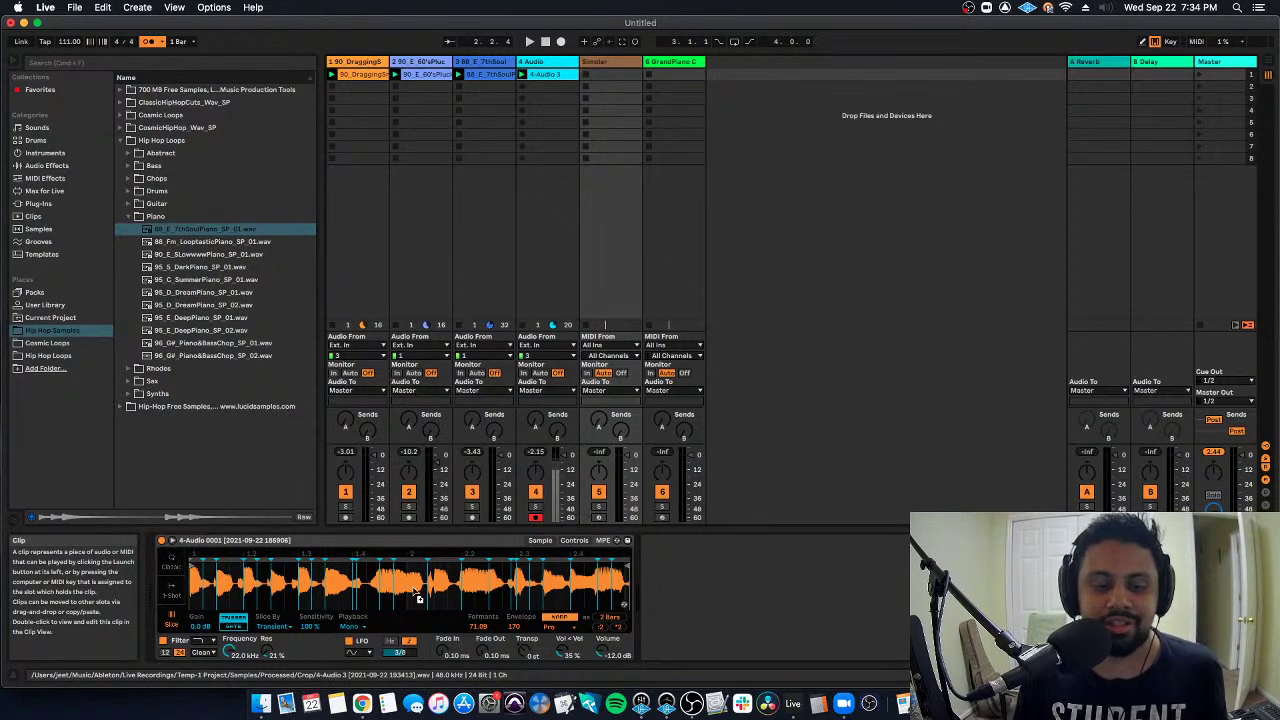
{"action": "left_click", "coordinate": [174, 567]}
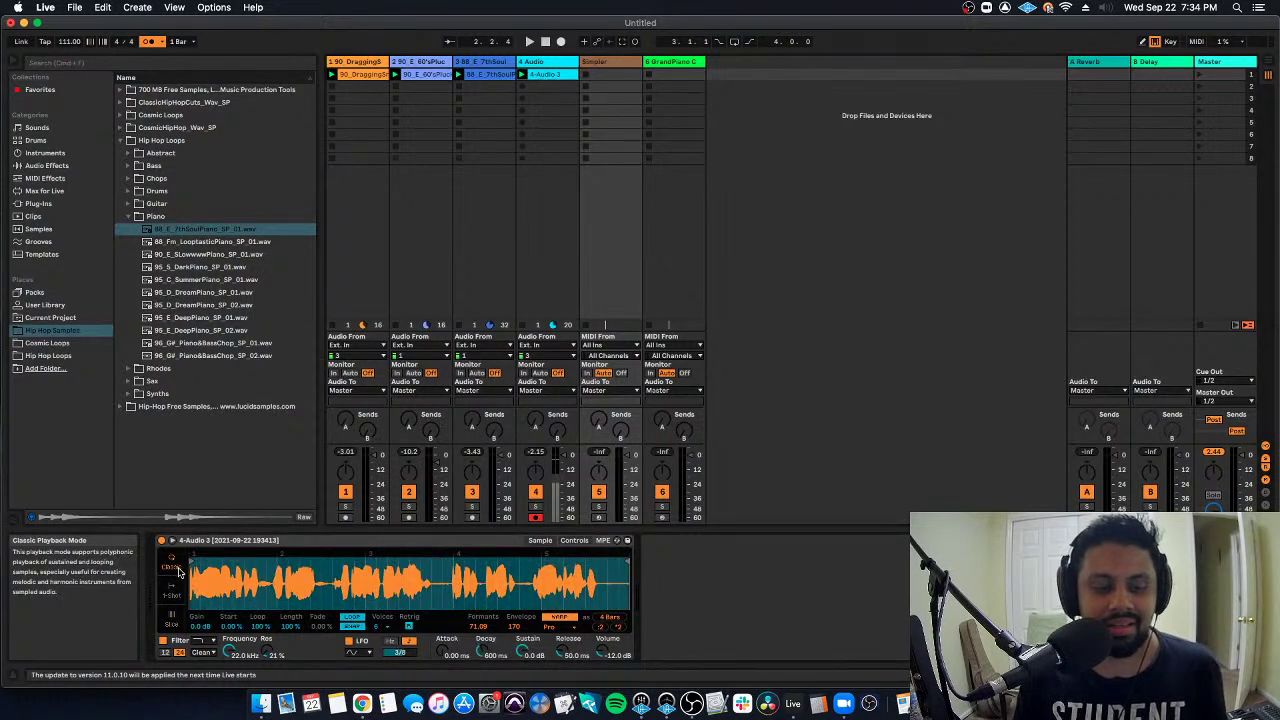
Delete the audio track that holds the recording and arm the Simpler track.
{"action": "right_click", "coordinate": [565, 64]}
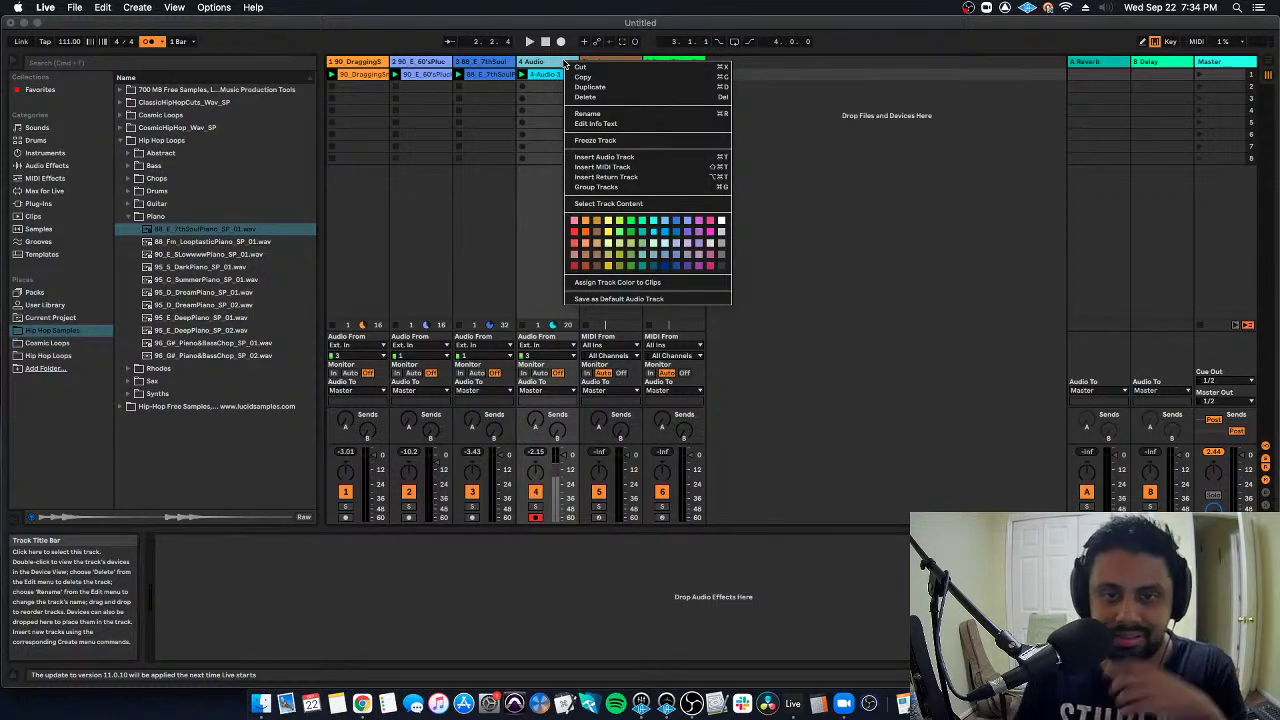
{"action": "left_click", "coordinate": [610, 99]}
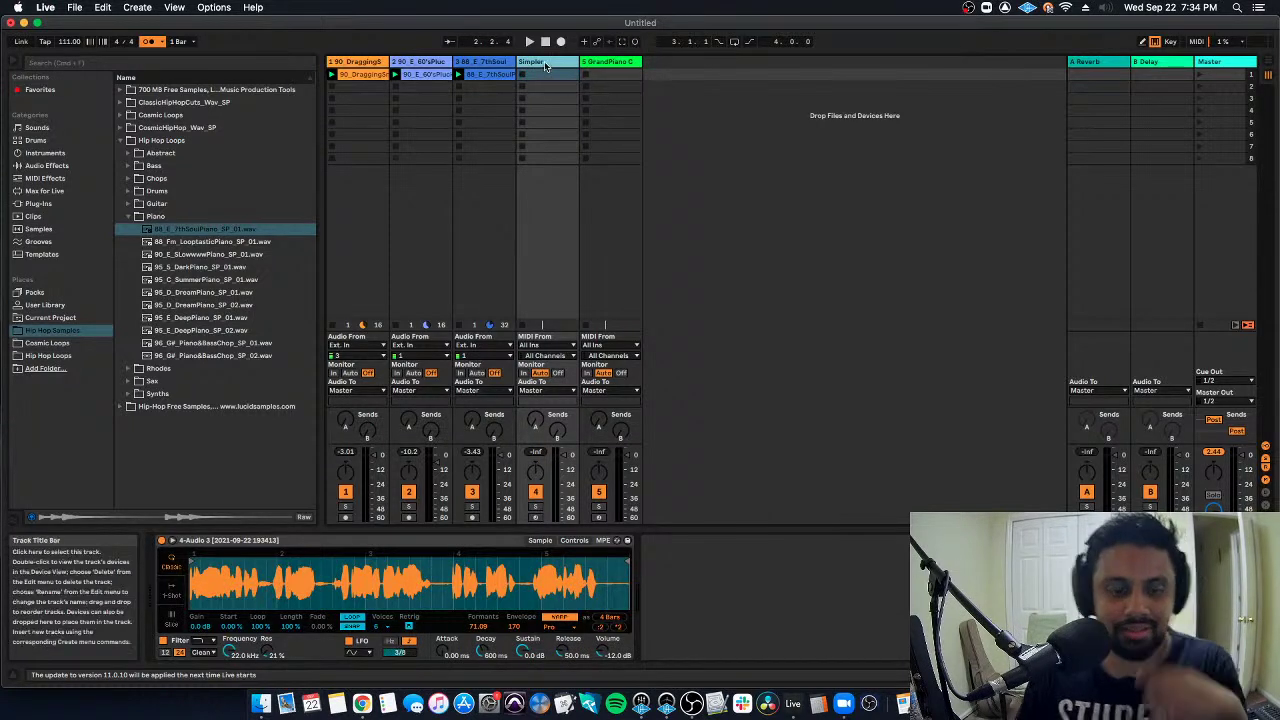
{"action": "left_click", "coordinate": [535, 517]}
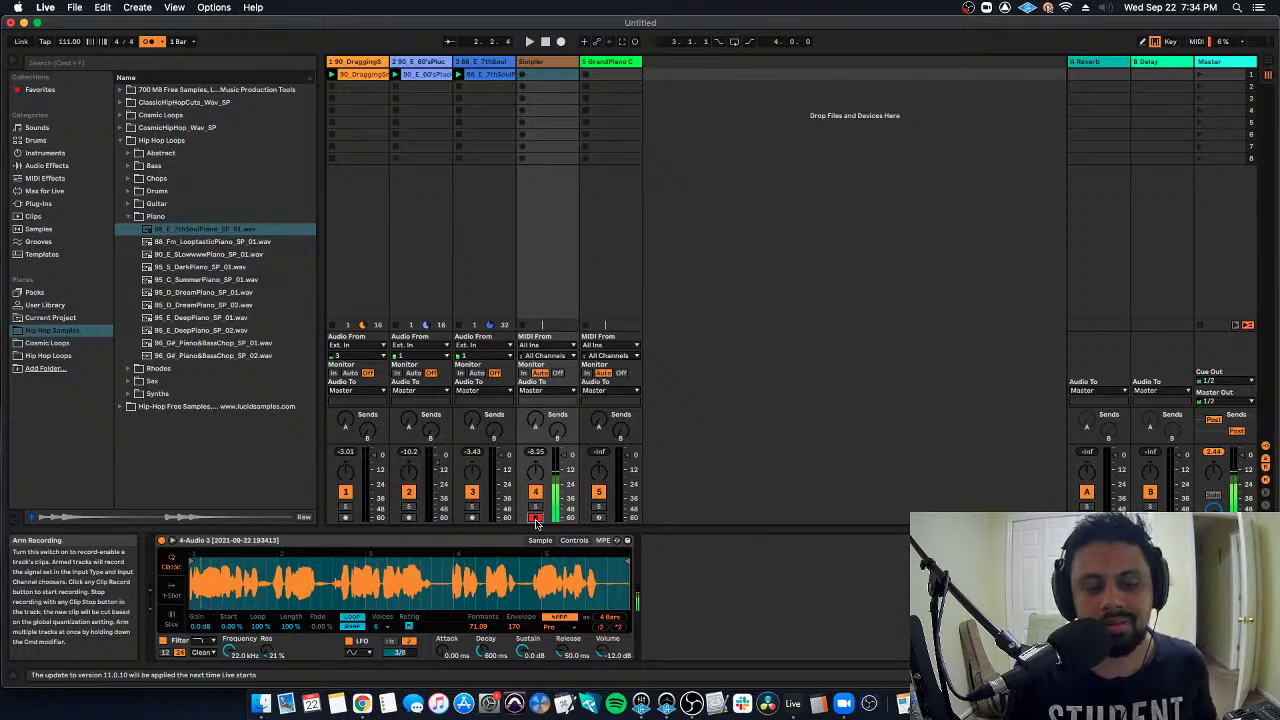
Switch Simpler to Slice mode and slice the sample by Beat.
{"action": "left_click", "coordinate": [171, 622]}
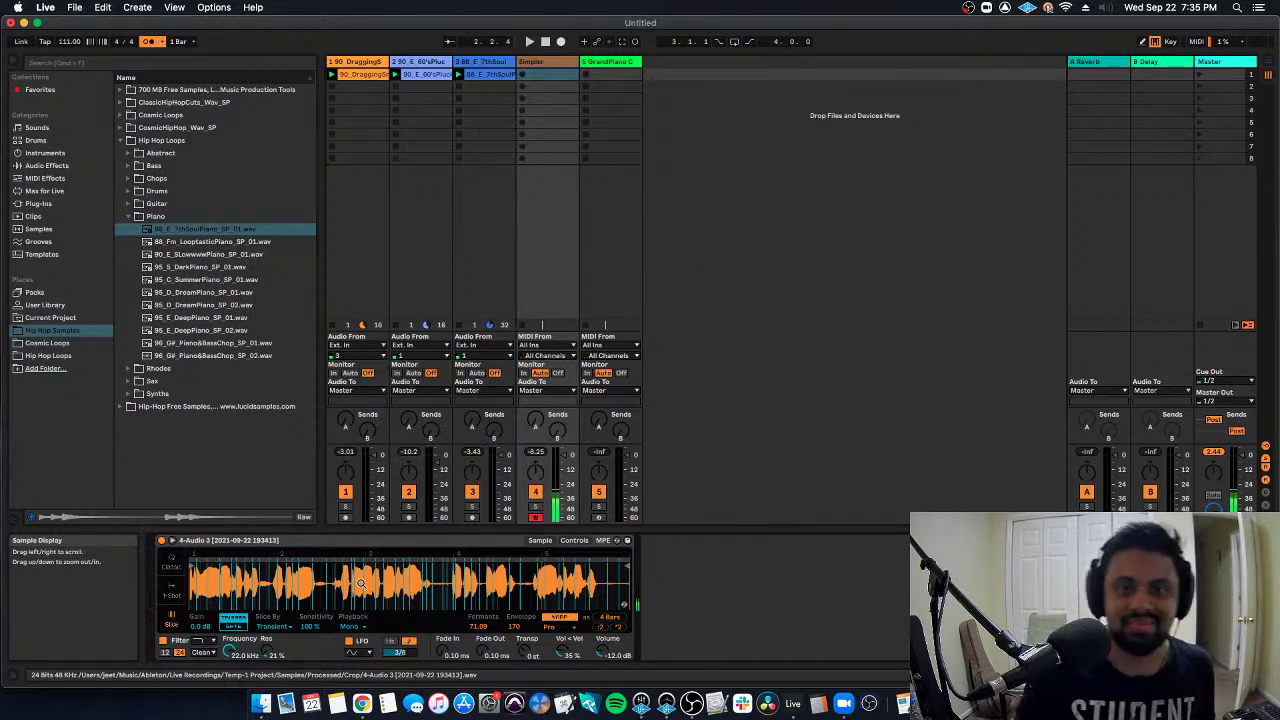
{"action": "left_click", "coordinate": [287, 627]}
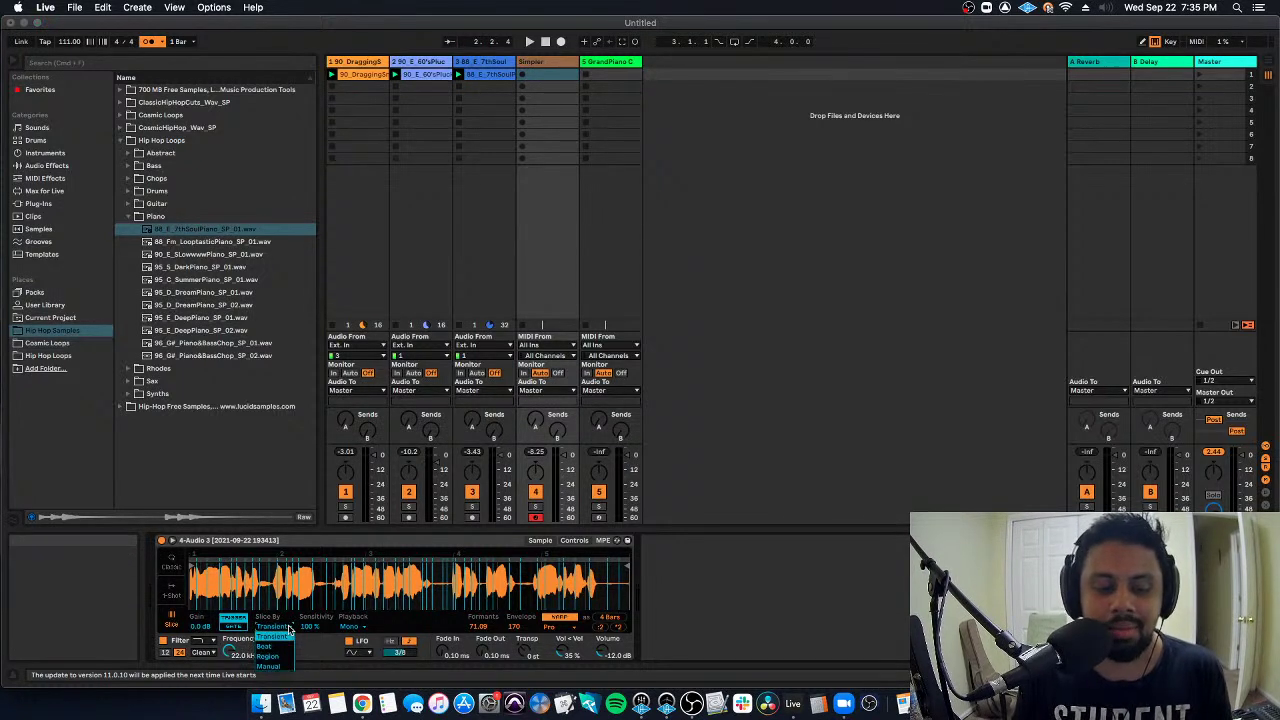
{"action": "left_click", "coordinate": [285, 647]}
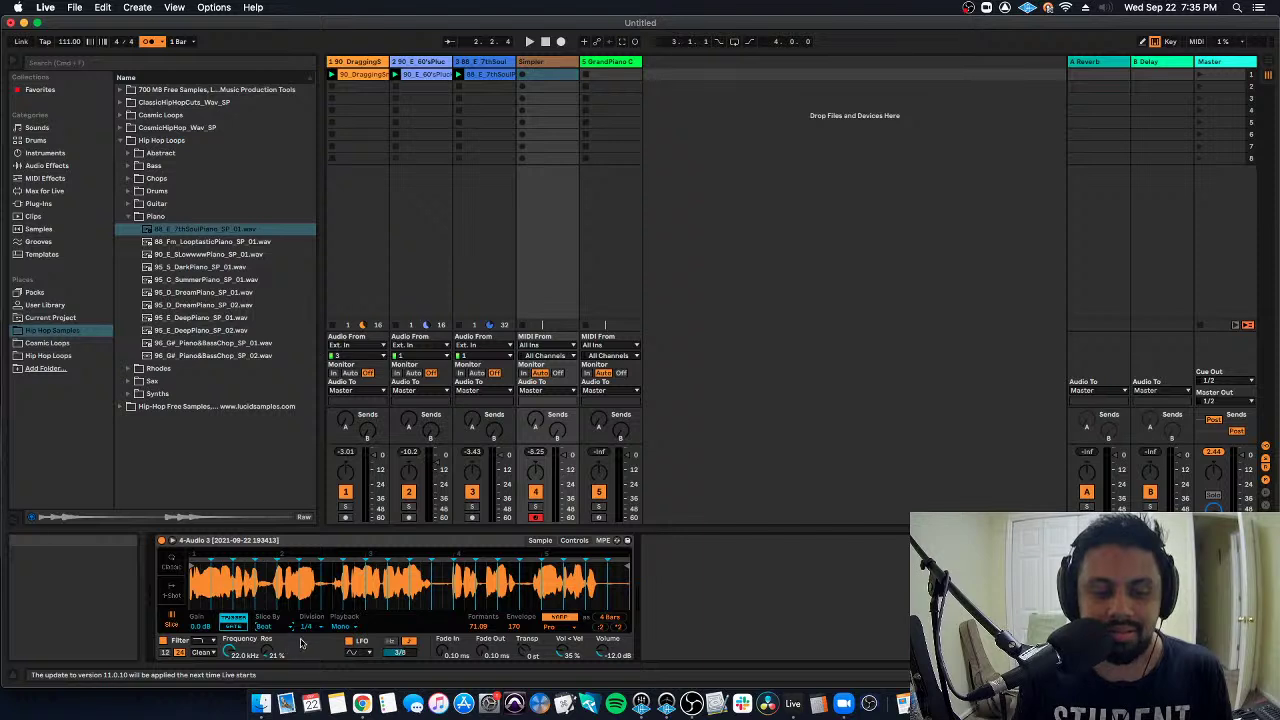
Try the 1/8 and 4 Bars slice divisions for the sample in Simpler, and return the division to 1/4.
{"action": "left_click", "coordinate": [305, 627]}
{"action": "left_click", "coordinate": [320, 540]}
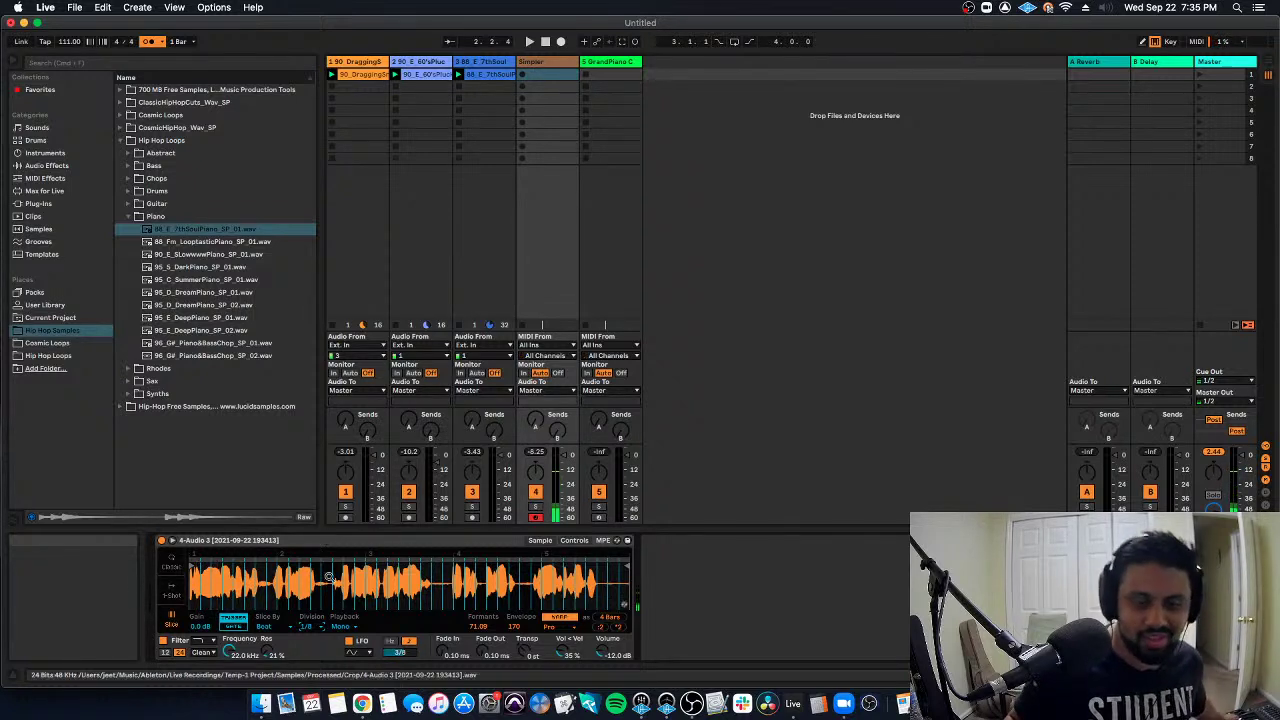
{"action": "left_click", "coordinate": [306, 626]}
{"action": "left_click", "coordinate": [318, 562]}
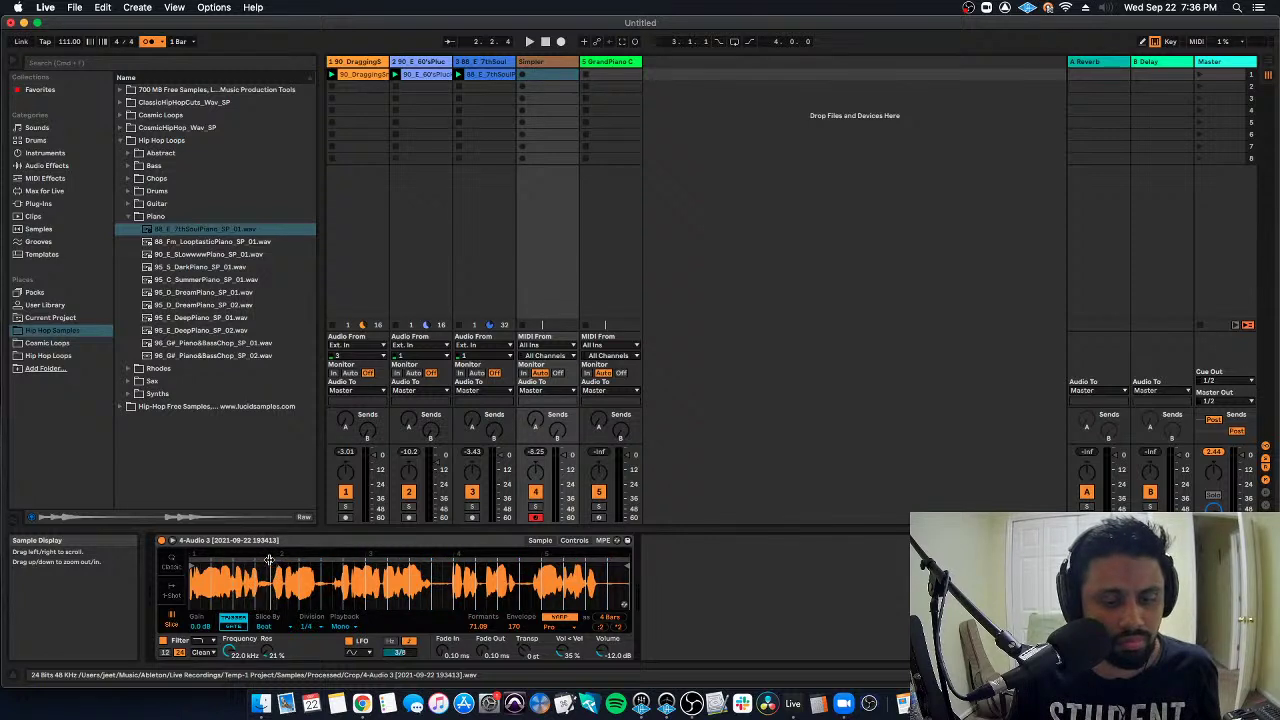
{"action": "left_click", "coordinate": [314, 627]}
{"action": "left_click", "coordinate": [316, 616]}
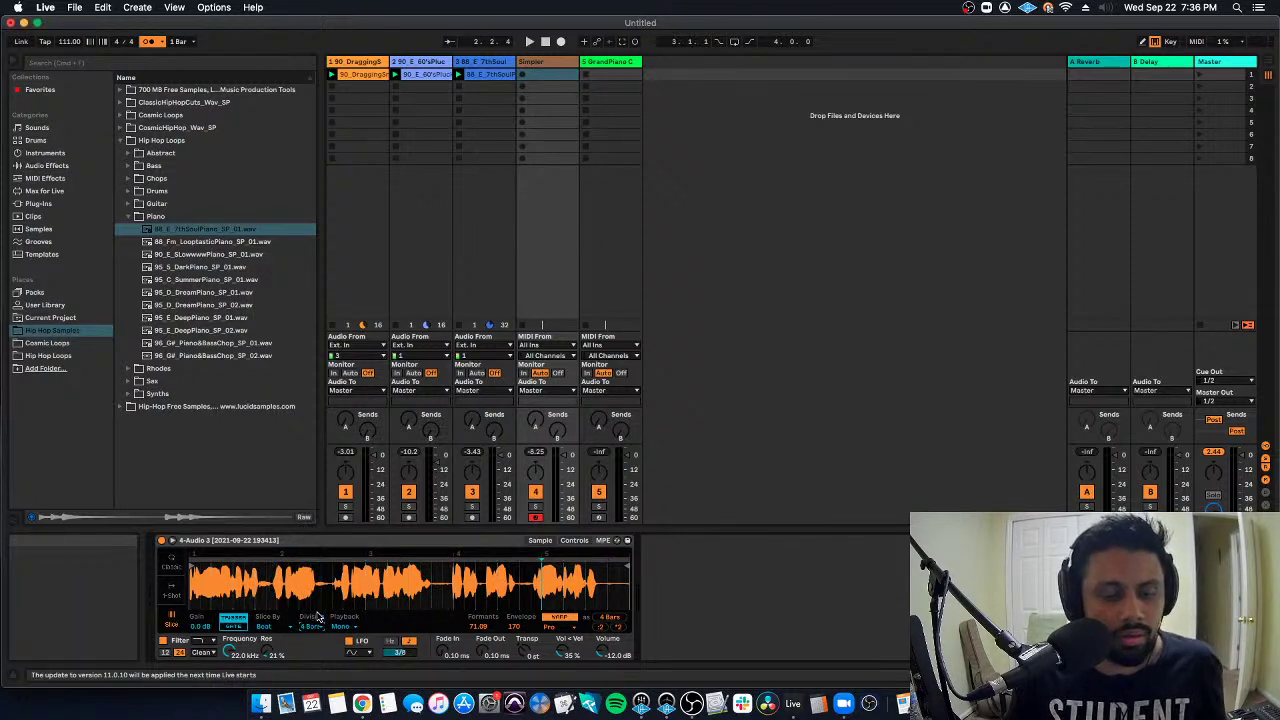
{"action": "left_click", "coordinate": [318, 628]}
{"action": "left_click", "coordinate": [306, 565]}
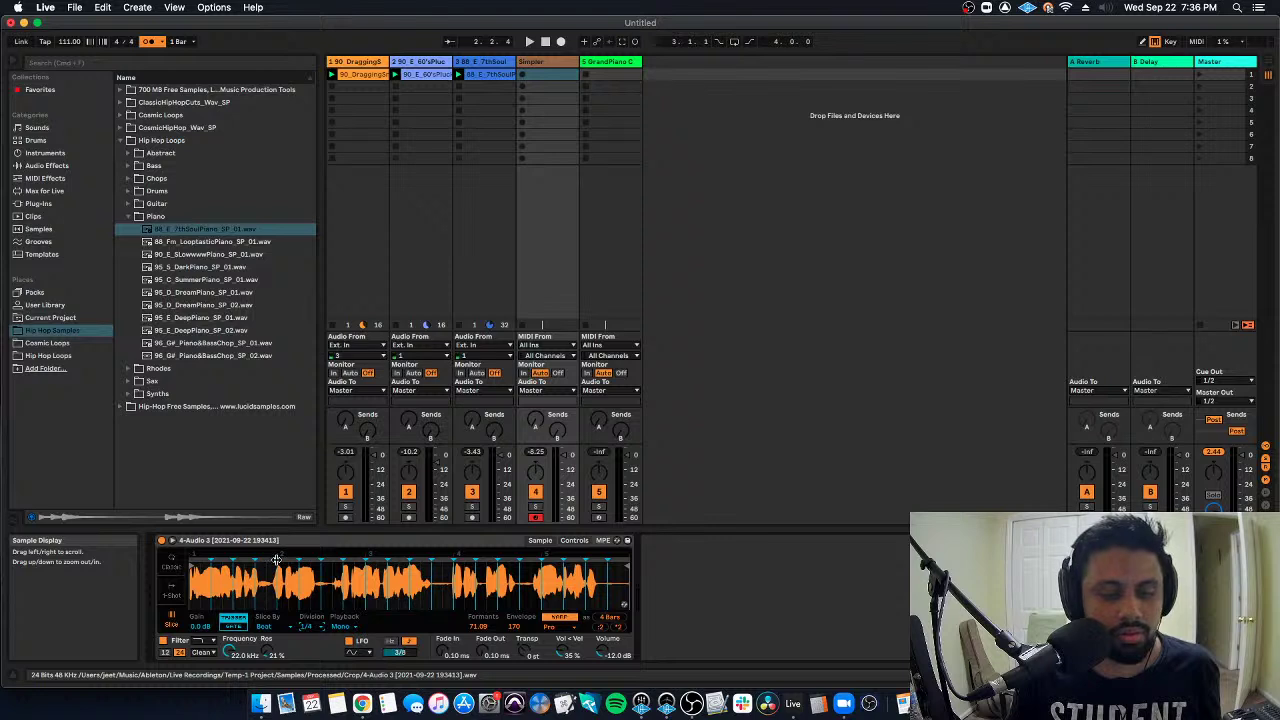
Switch Simpler's slicing to Manual and launch the first scene to play the slices over the loops.
{"action": "left_click", "coordinate": [266, 626]}
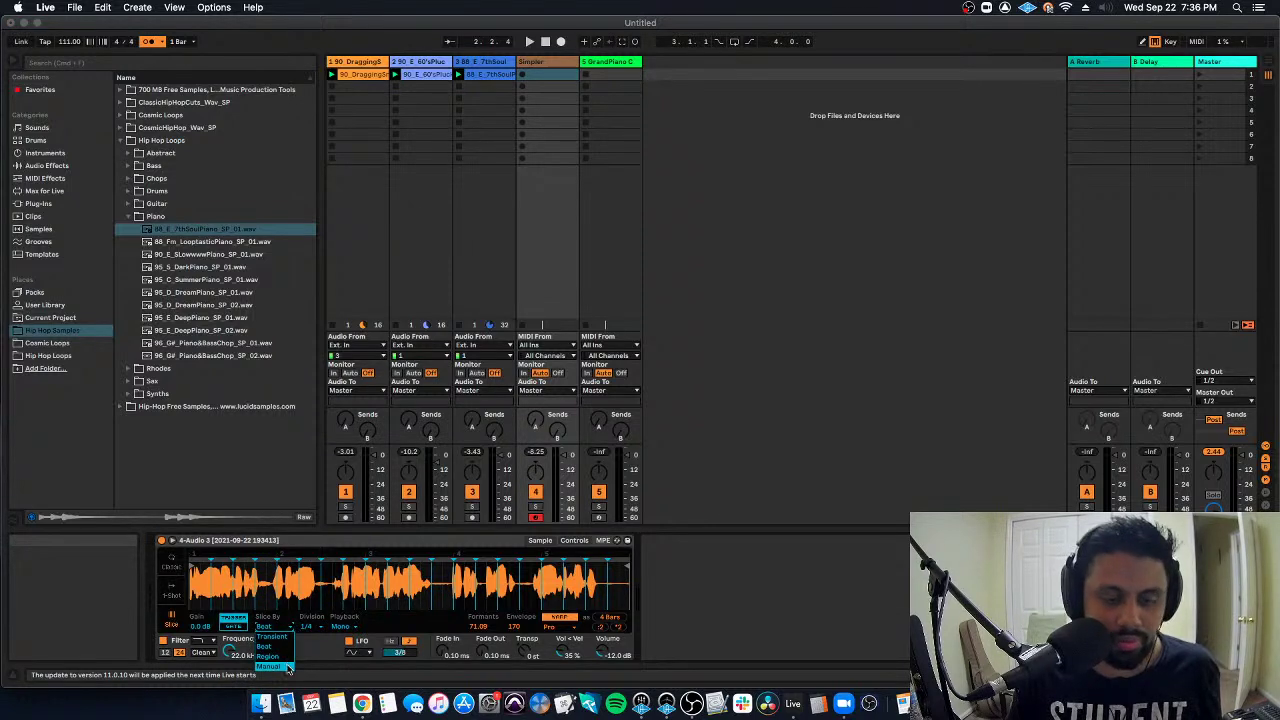
{"action": "left_click", "coordinate": [270, 666]}
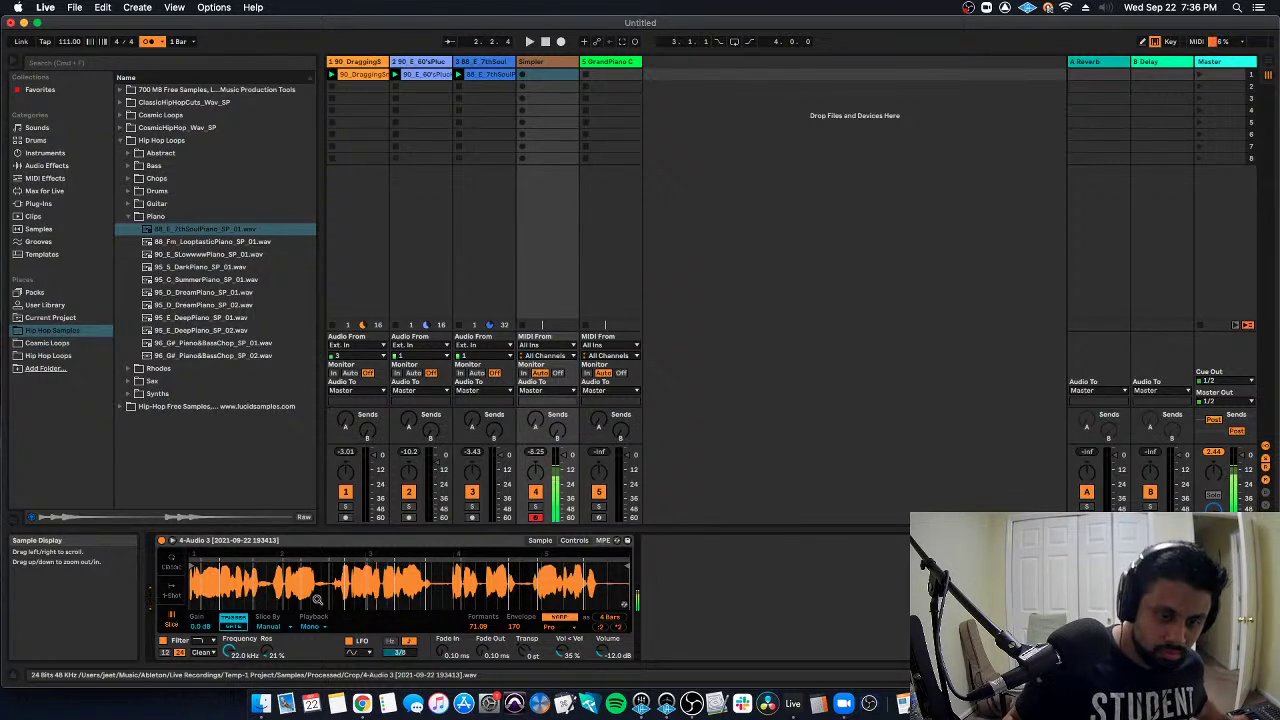
{"action": "left_click", "coordinate": [1238, 75]}
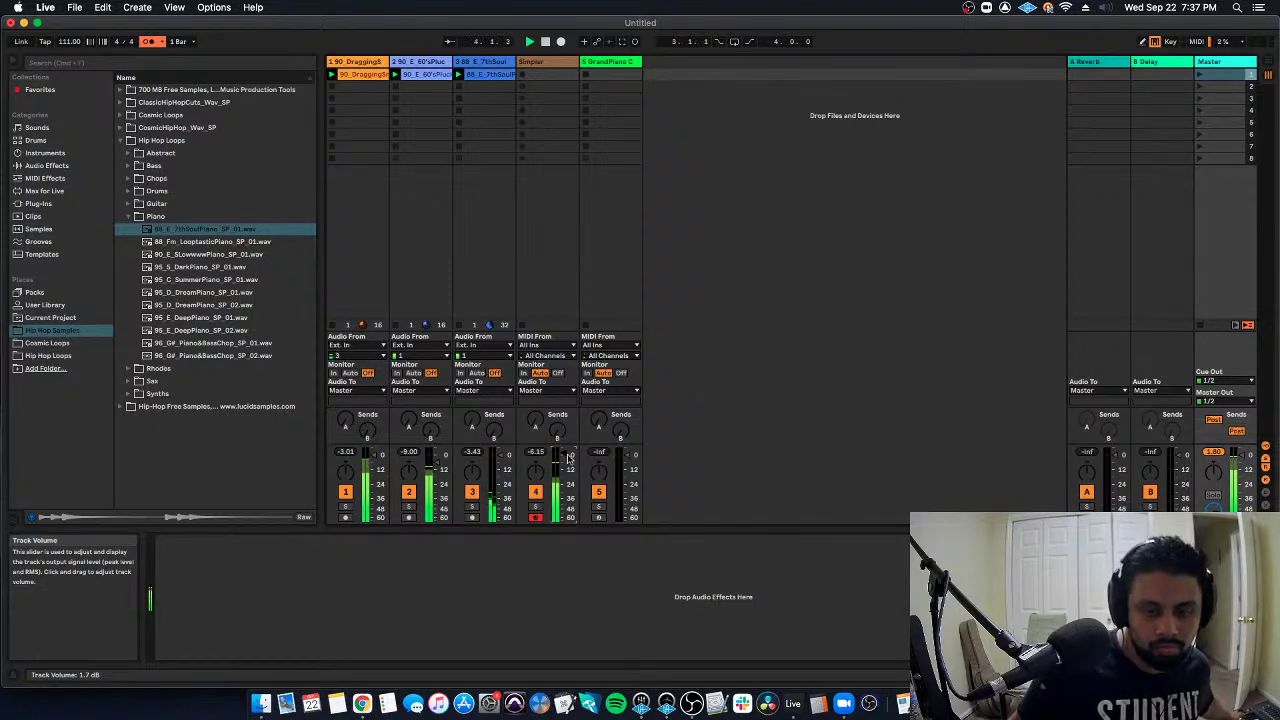
{"action": "left_click", "coordinate": [490, 76]}
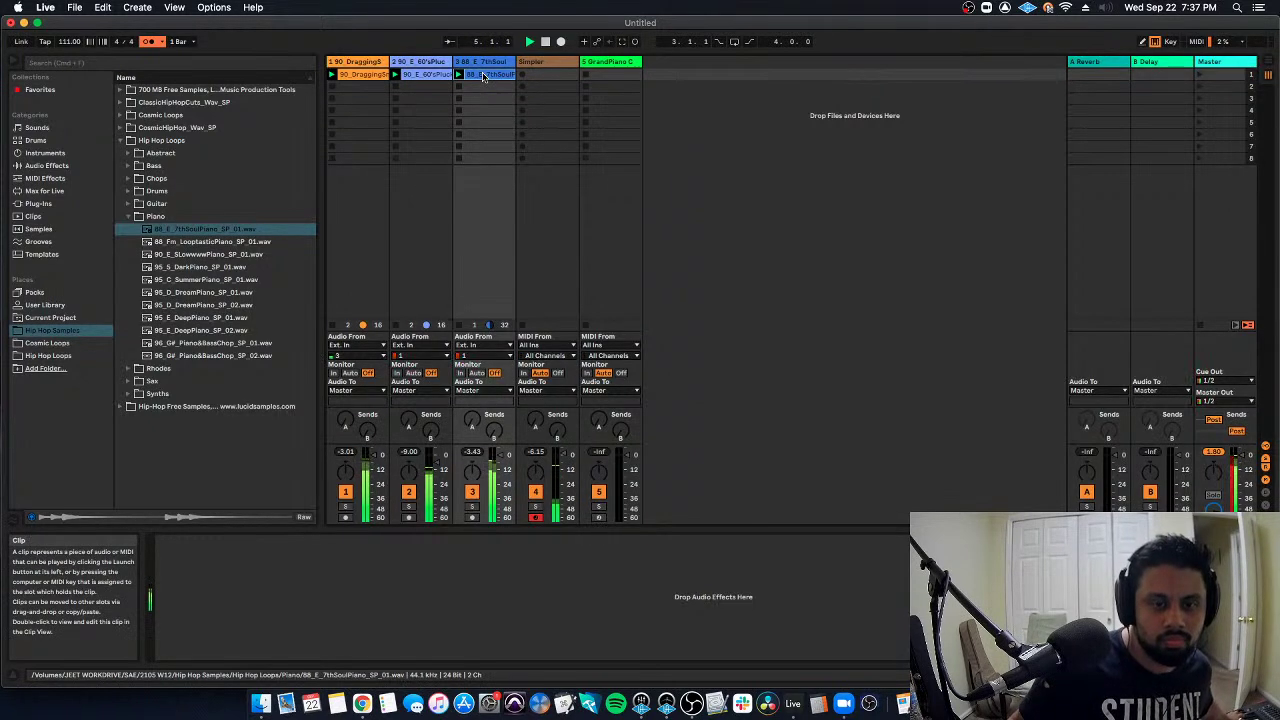
{"action": "left_click", "coordinate": [541, 62]}
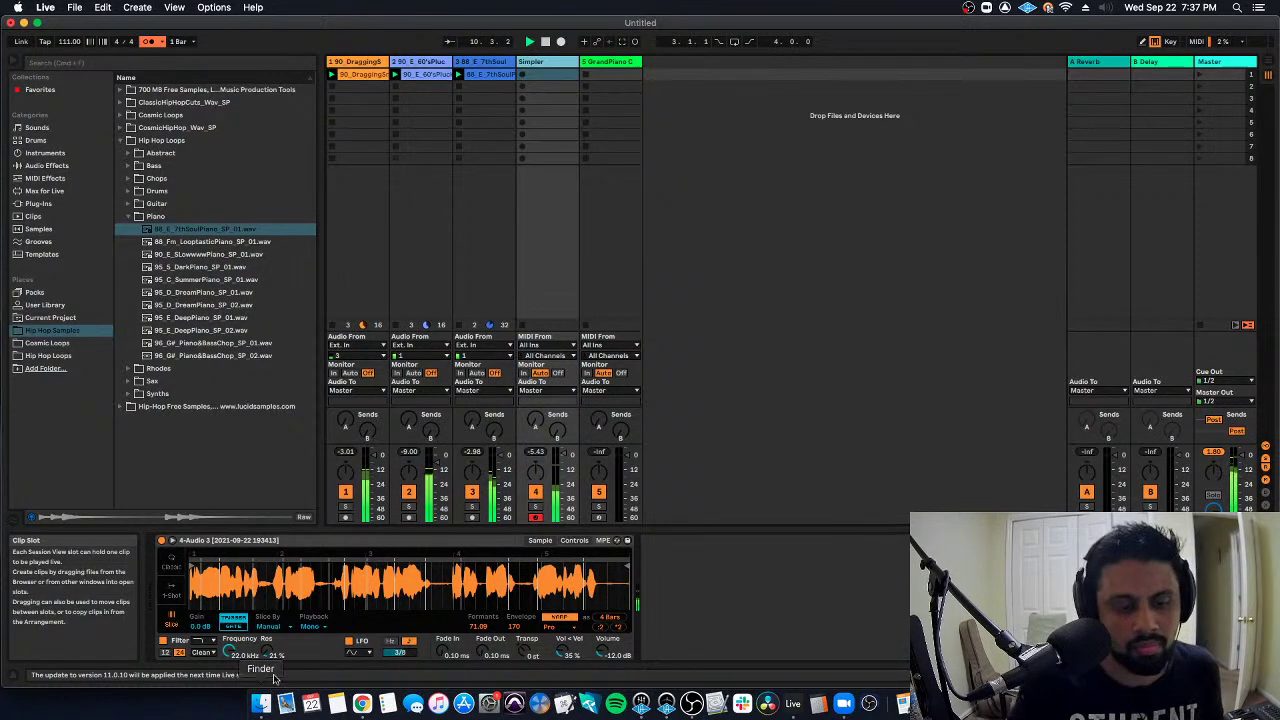
Slice the sample by Beat and record a MIDI clip of the slices in the Simpler track's first slot.
{"action": "left_click", "coordinate": [277, 627]}
{"action": "left_click", "coordinate": [284, 648]}
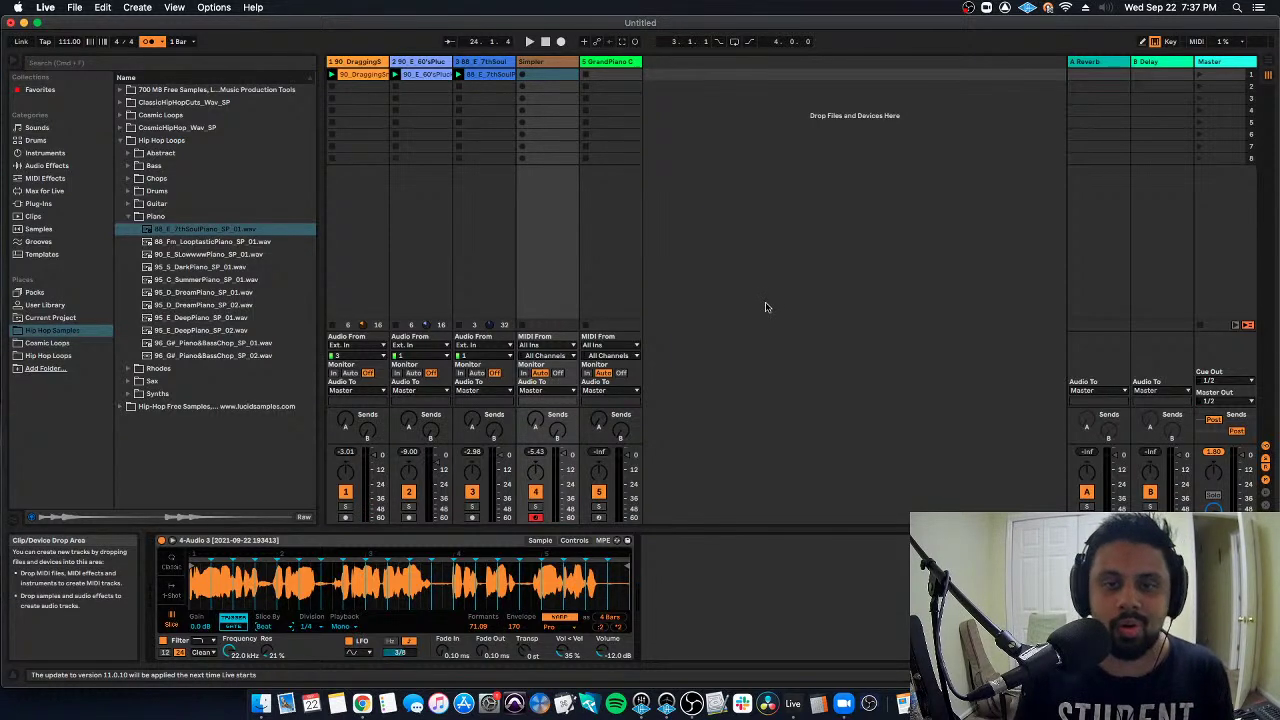
{"action": "left_click", "coordinate": [556, 62]}
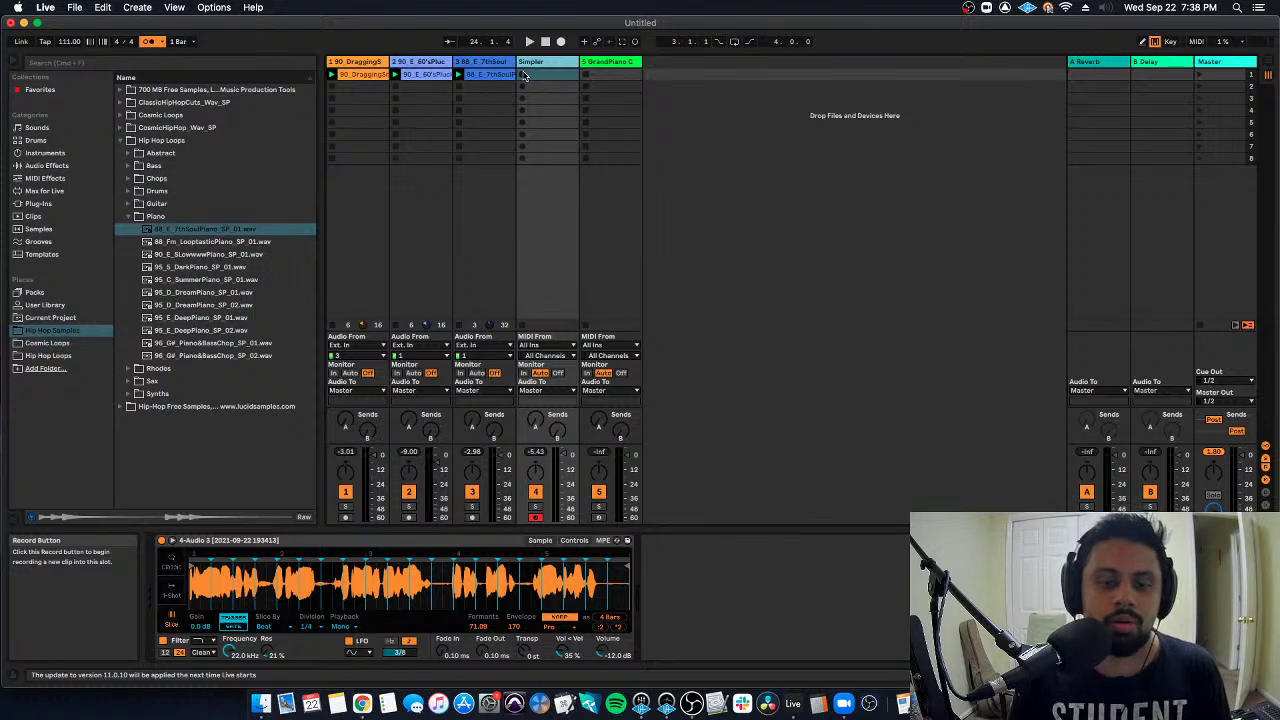
{"action": "left_click", "coordinate": [522, 75]}
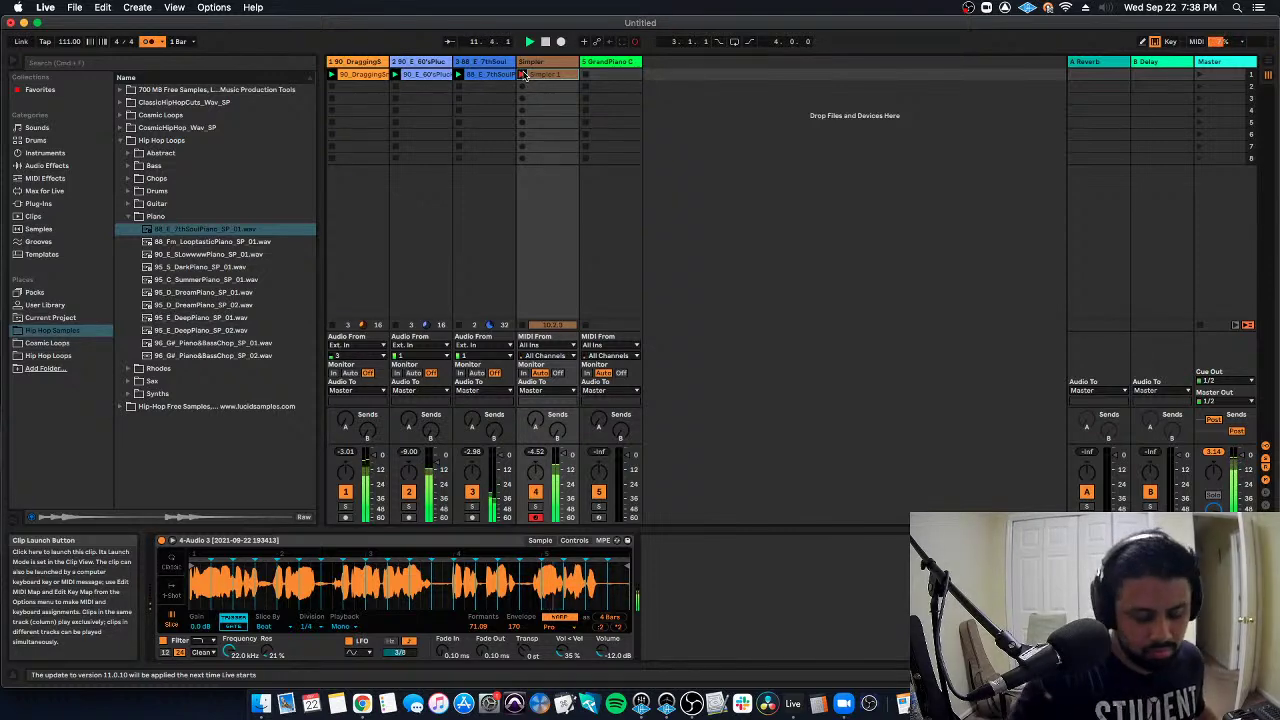
{"action": "left_click", "coordinate": [523, 74]}
{"action": "key", "text": "space"}
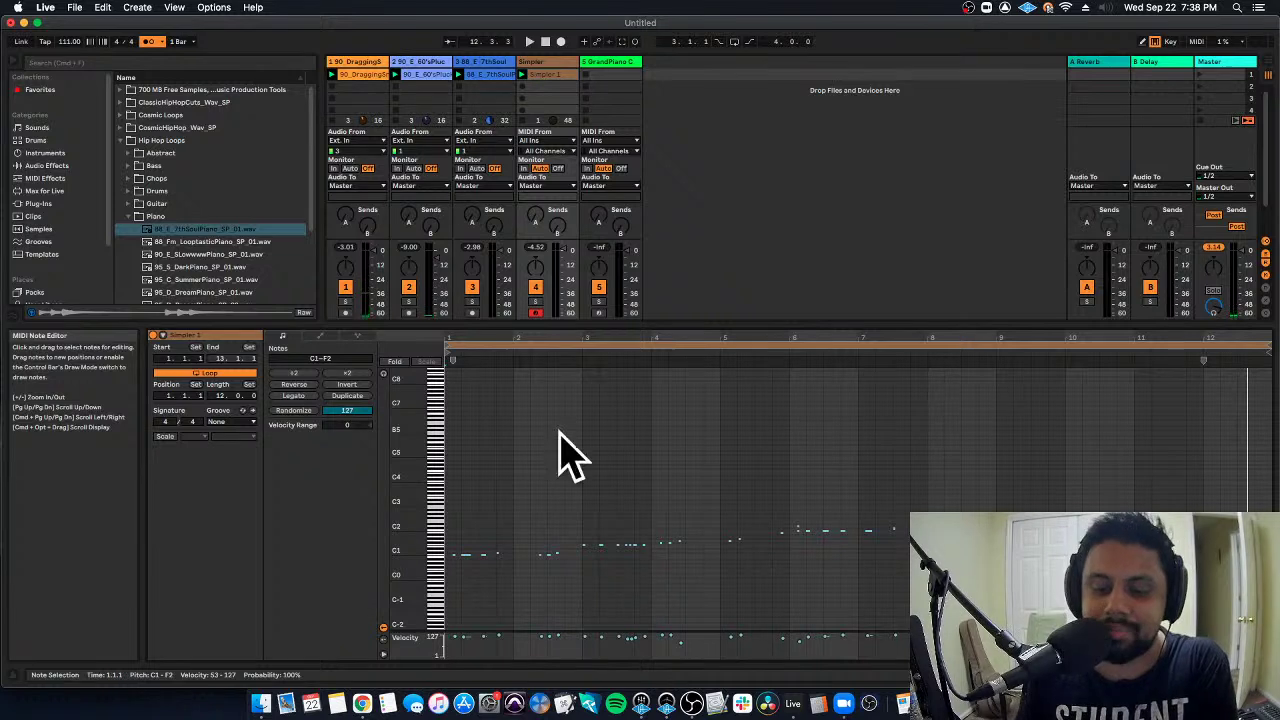
Examine the recorded clip's notes, then solo the Simpler track and play the clip back on its own.
{"action": "left_click_drag", "start_coordinate": [402, 488], "coordinate": [500, 488]}
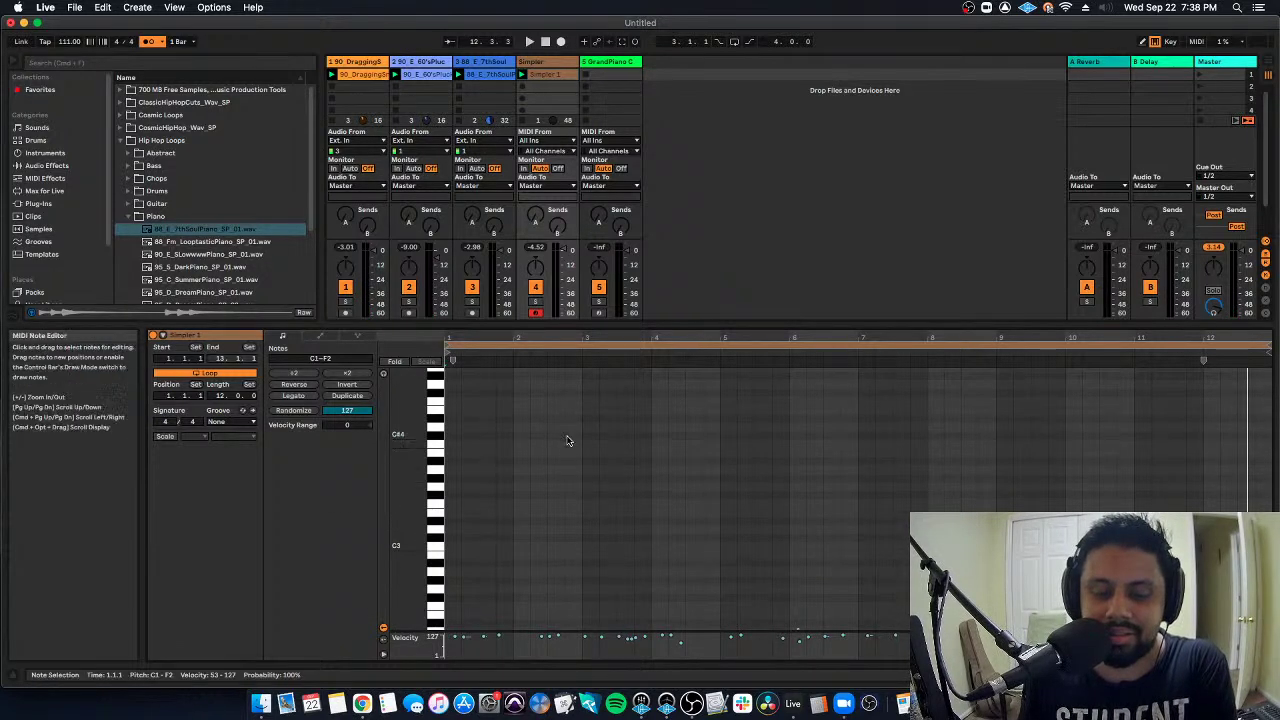
{"action": "scroll", "coordinate": [570, 441], "scroll_direction": "down", "scroll_amount": 5}
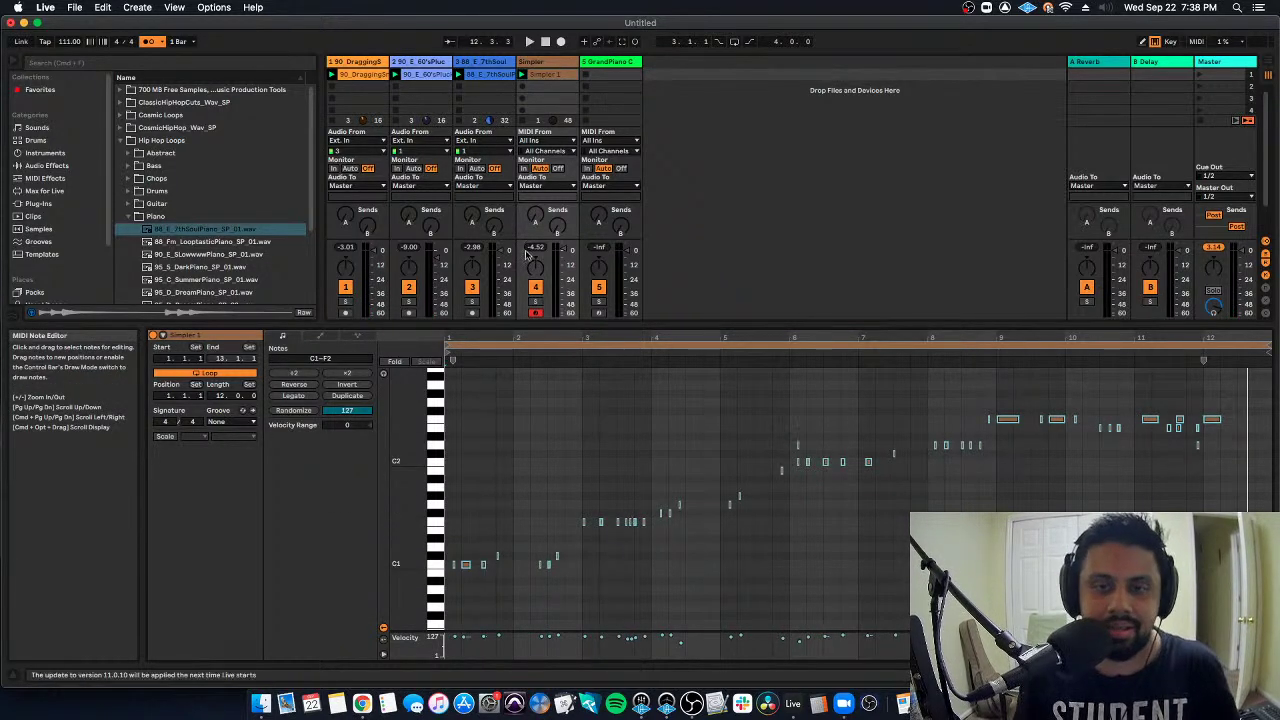
{"action": "left_click", "coordinate": [533, 302]}
{"action": "key", "text": "space"}
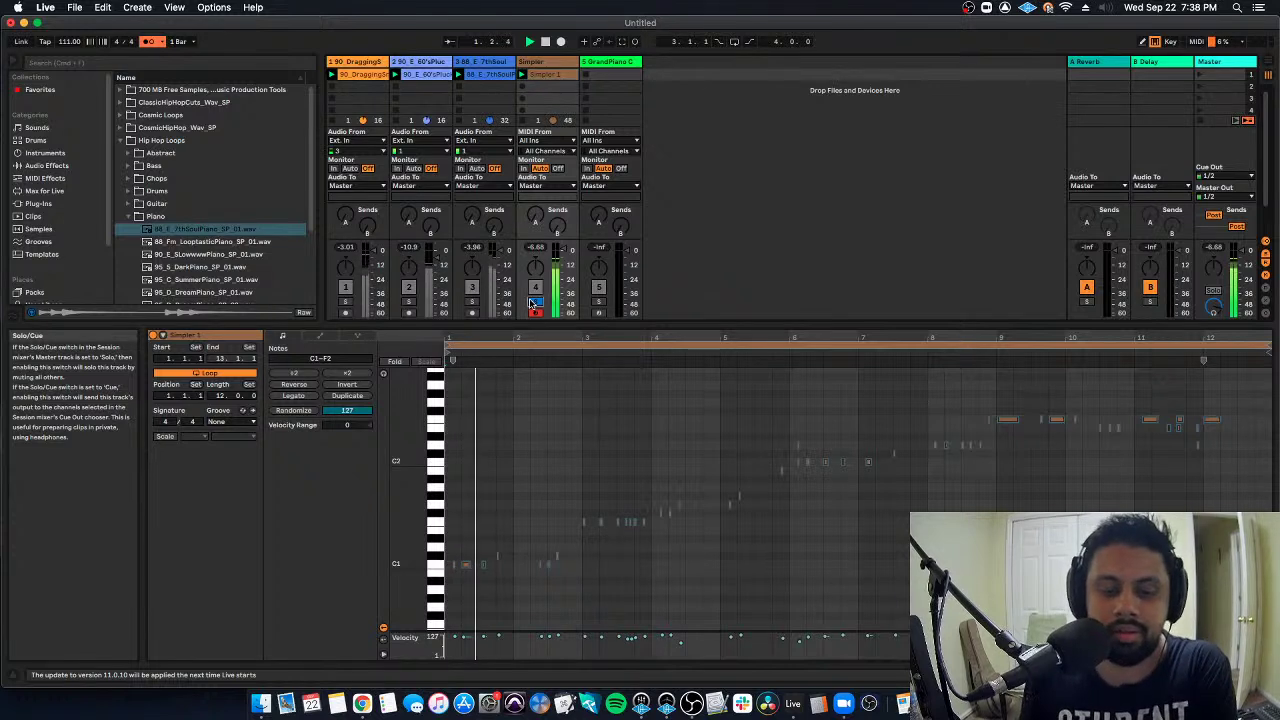
{"action": "left_click", "coordinate": [518, 610]}
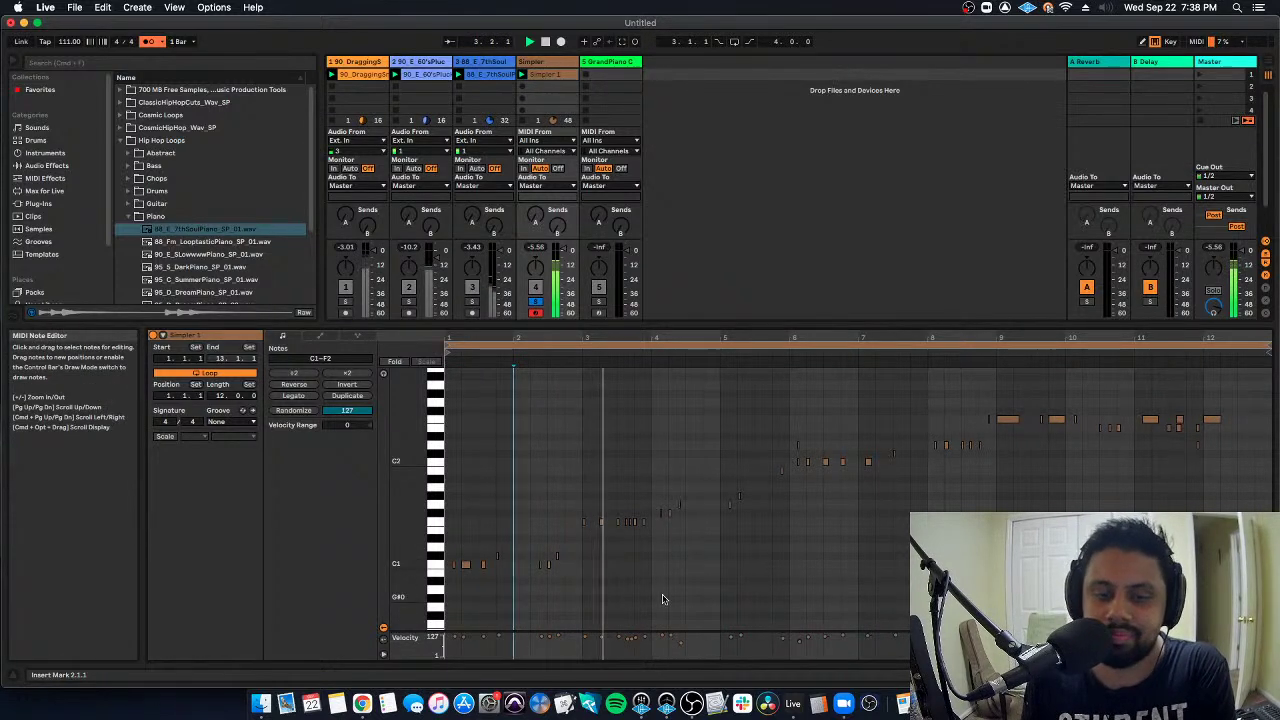
{"action": "key", "text": "space"}
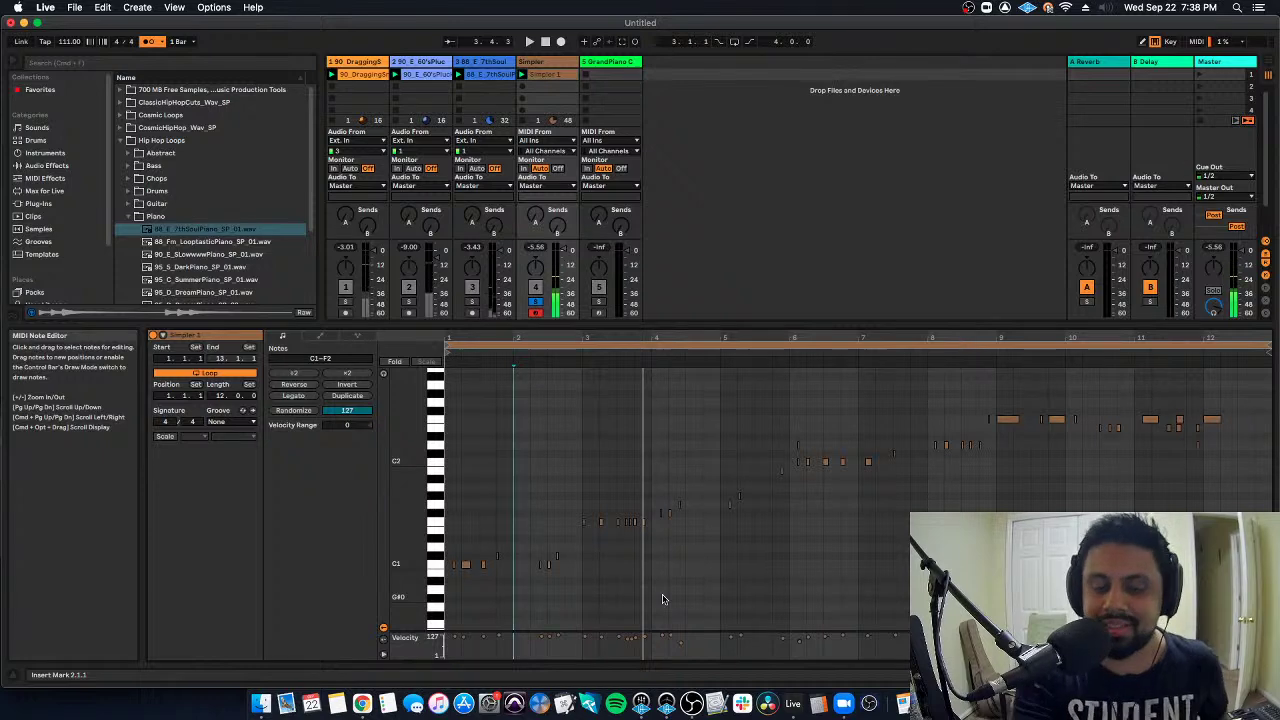
{"action": "left_click", "coordinate": [548, 63]}
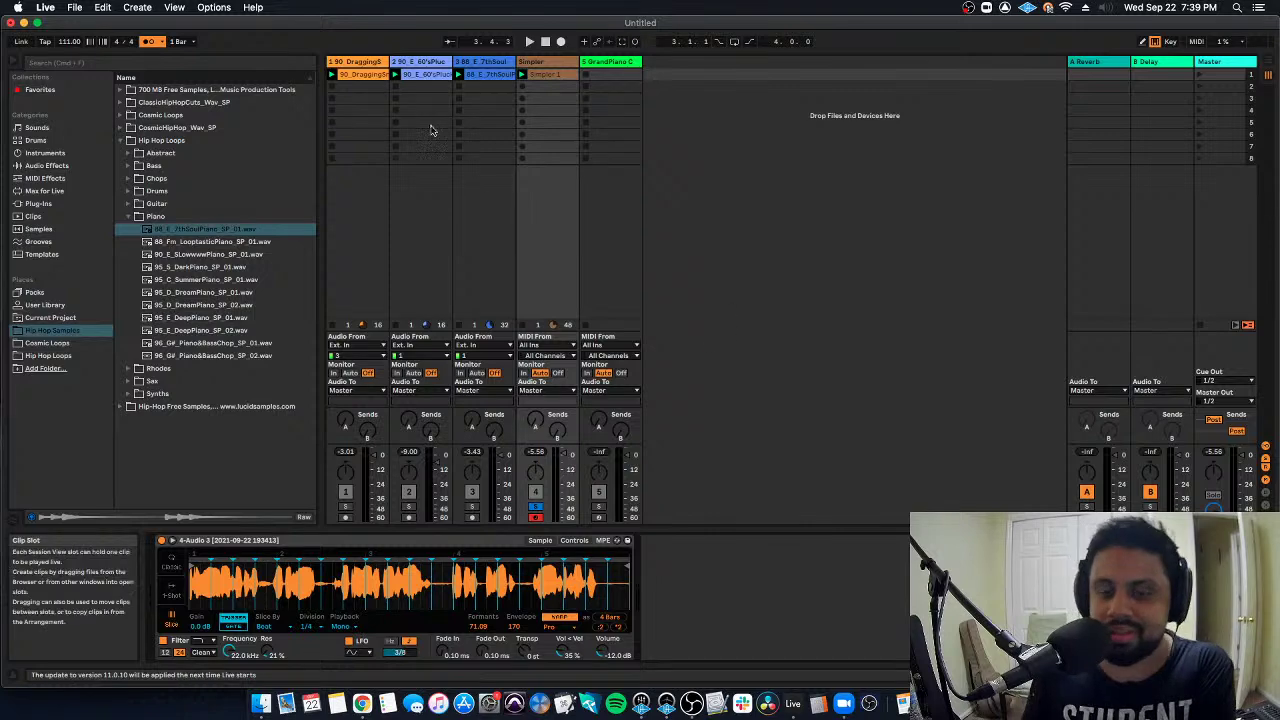
Switch to Finder and look through the SAE and Synergy Audio Pro folders on the external work drive.
{"action": "left_click", "coordinate": [262, 704]}
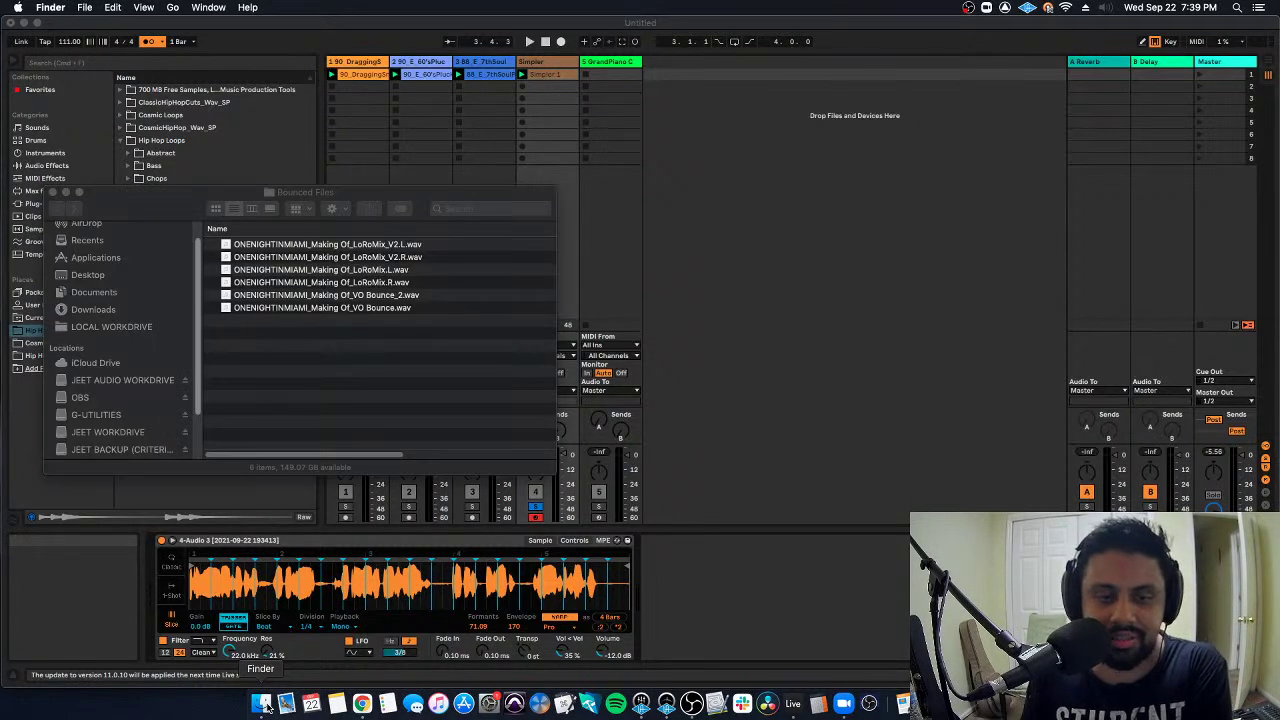
{"action": "left_click", "coordinate": [145, 432]}
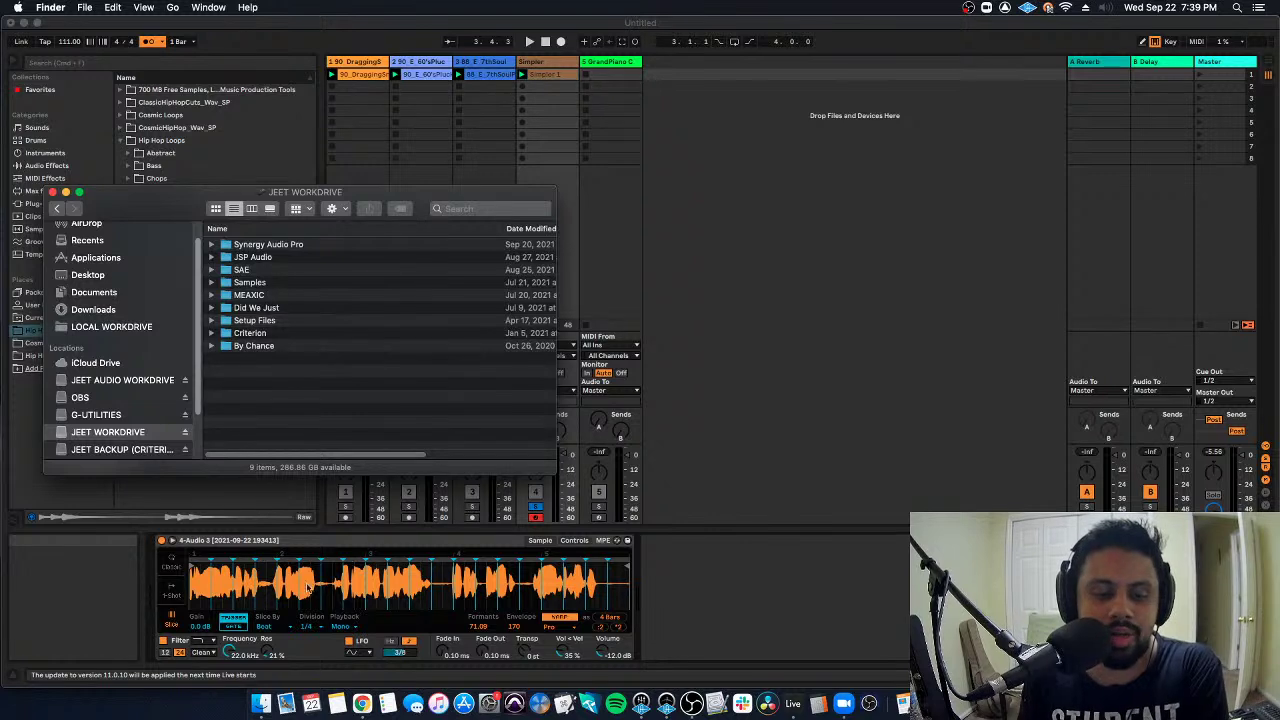
{"action": "double_click", "coordinate": [285, 270]}
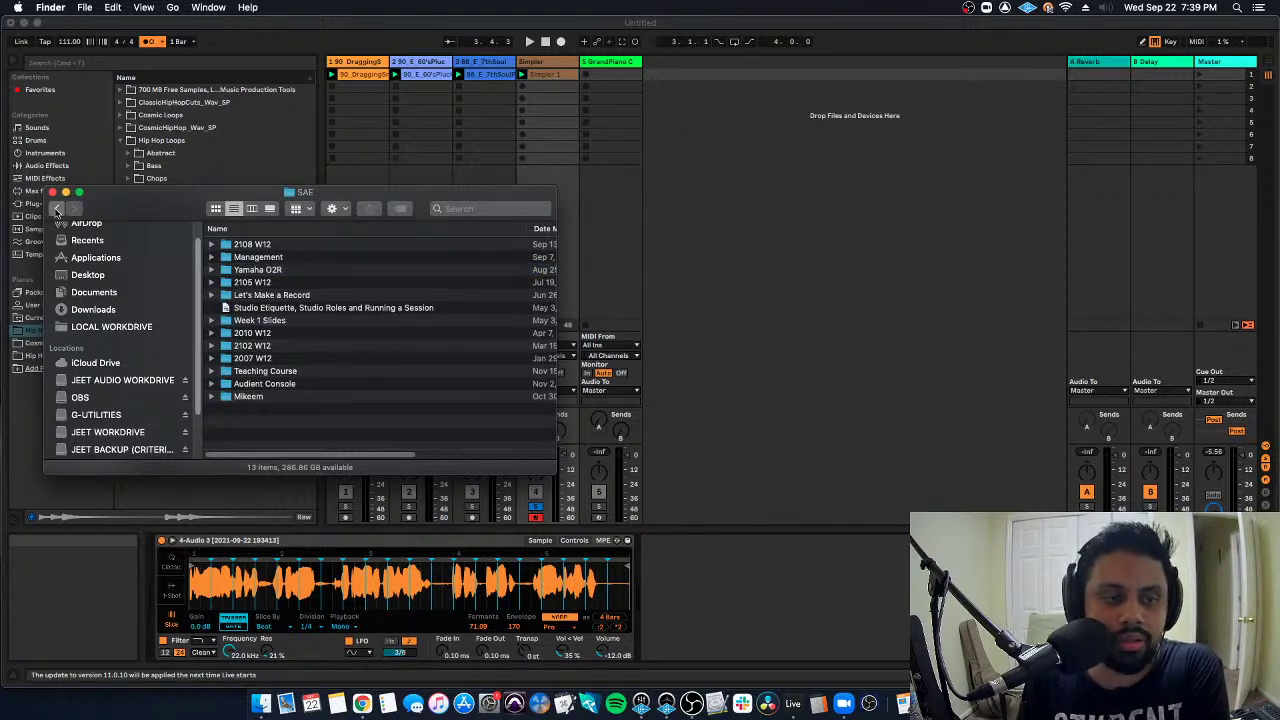
{"action": "left_click", "coordinate": [57, 209]}
{"action": "double_click", "coordinate": [280, 245]}
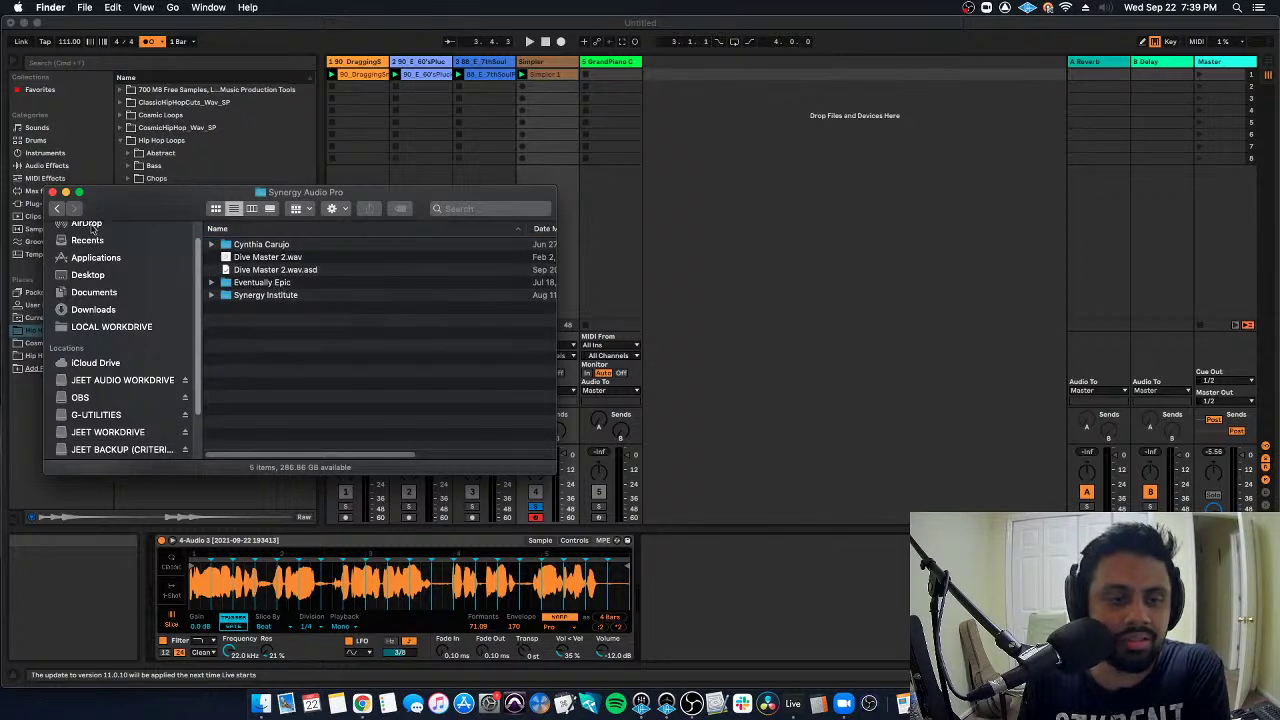
{"action": "left_click", "coordinate": [59, 210]}
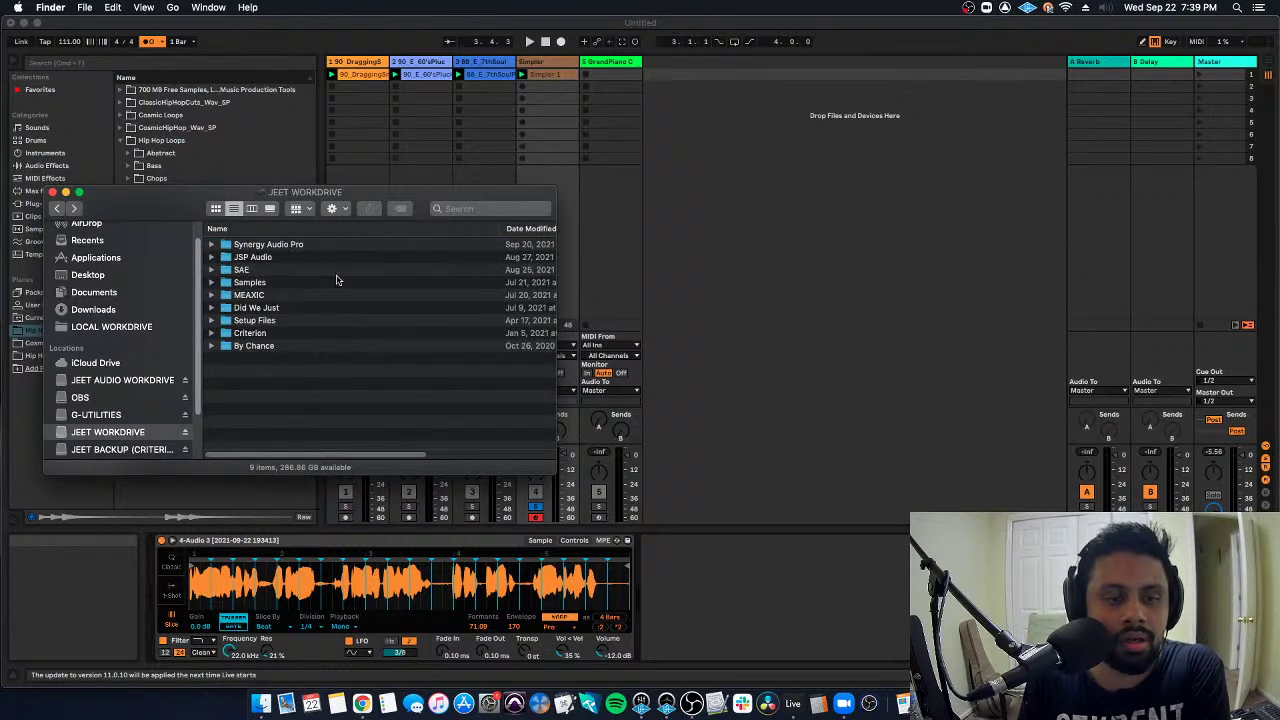
Find Stranger Piano MASTER.wav in the Stranger Piano MASTER project's Bounced Files under JSP Audio > Grayhunter, and add it to Live as a new audio track.
{"action": "double_click", "coordinate": [292, 259]}
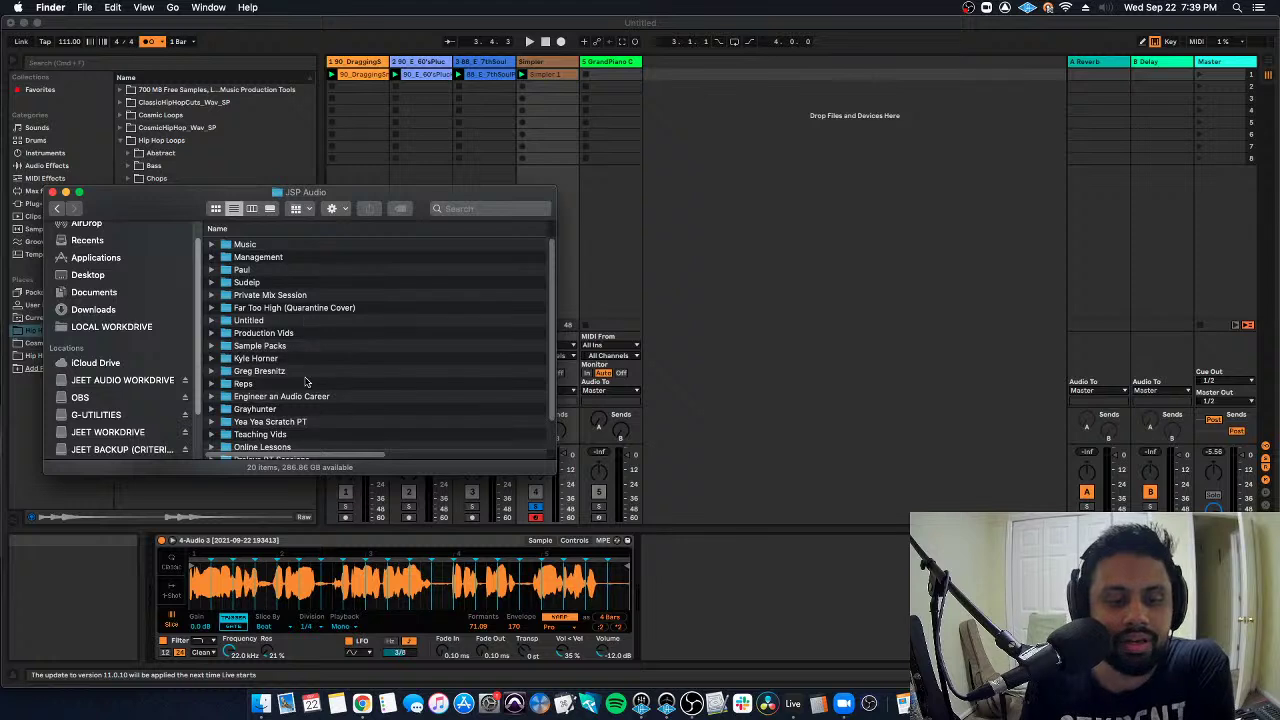
{"action": "scroll", "coordinate": [306, 381], "scroll_direction": "down", "scroll_amount": 3}
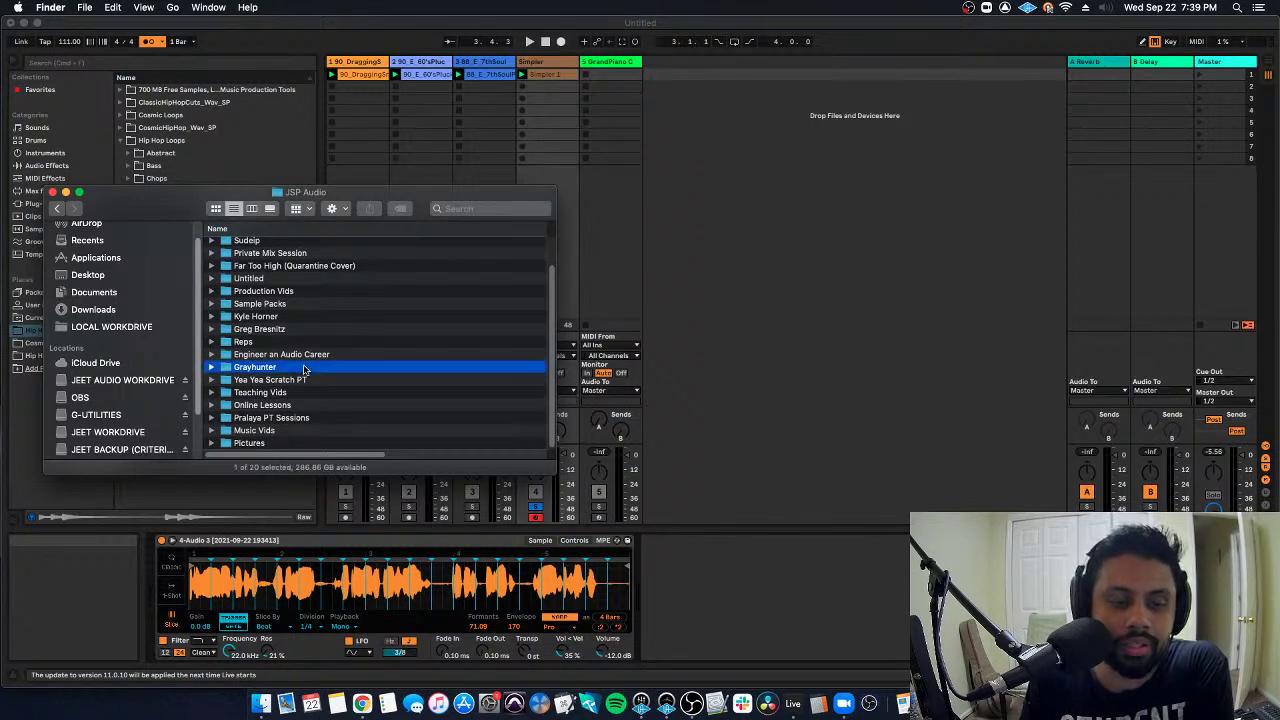
{"action": "double_click", "coordinate": [305, 367]}
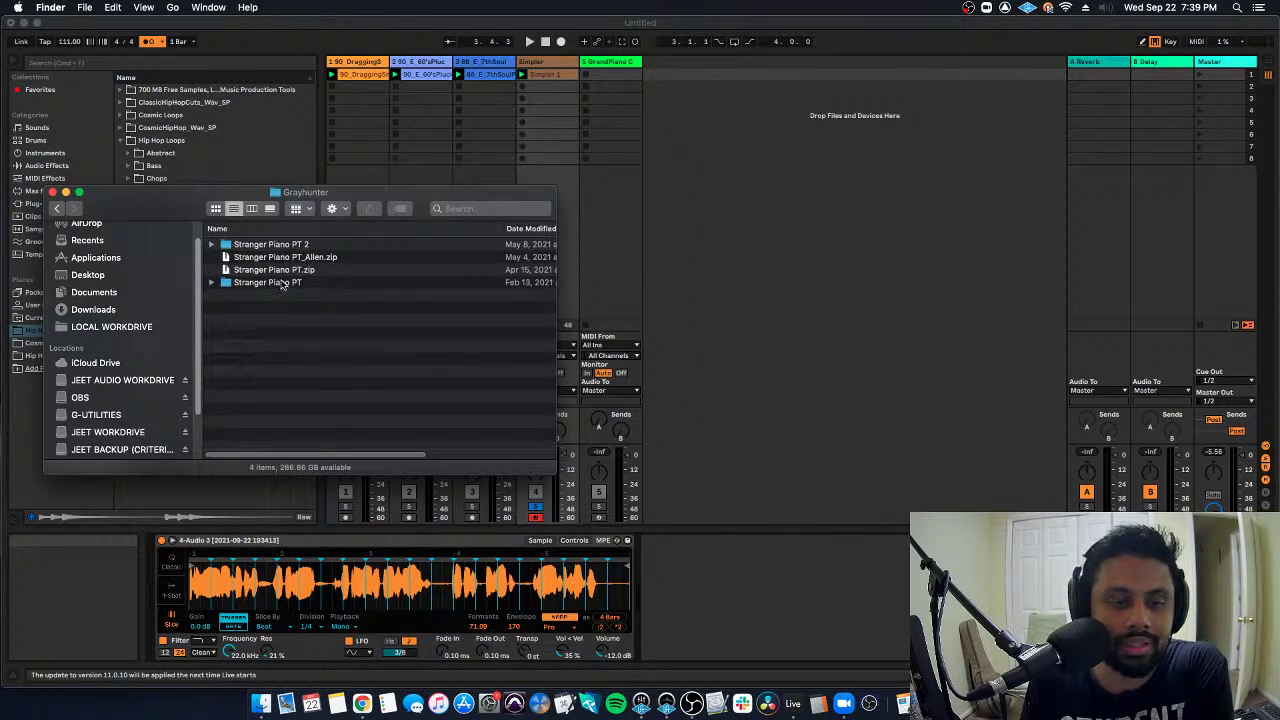
{"action": "double_click", "coordinate": [289, 249]}
{"action": "double_click", "coordinate": [290, 261]}
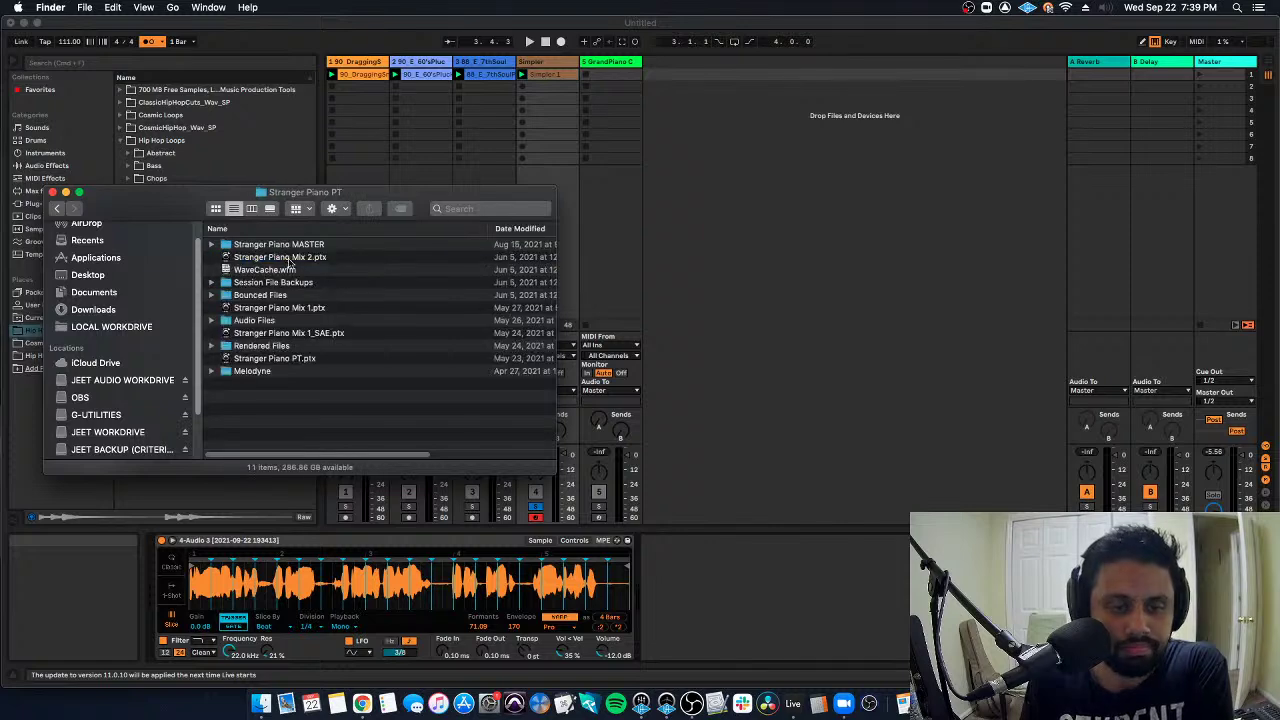
{"action": "double_click", "coordinate": [305, 249]}
{"action": "double_click", "coordinate": [298, 255]}
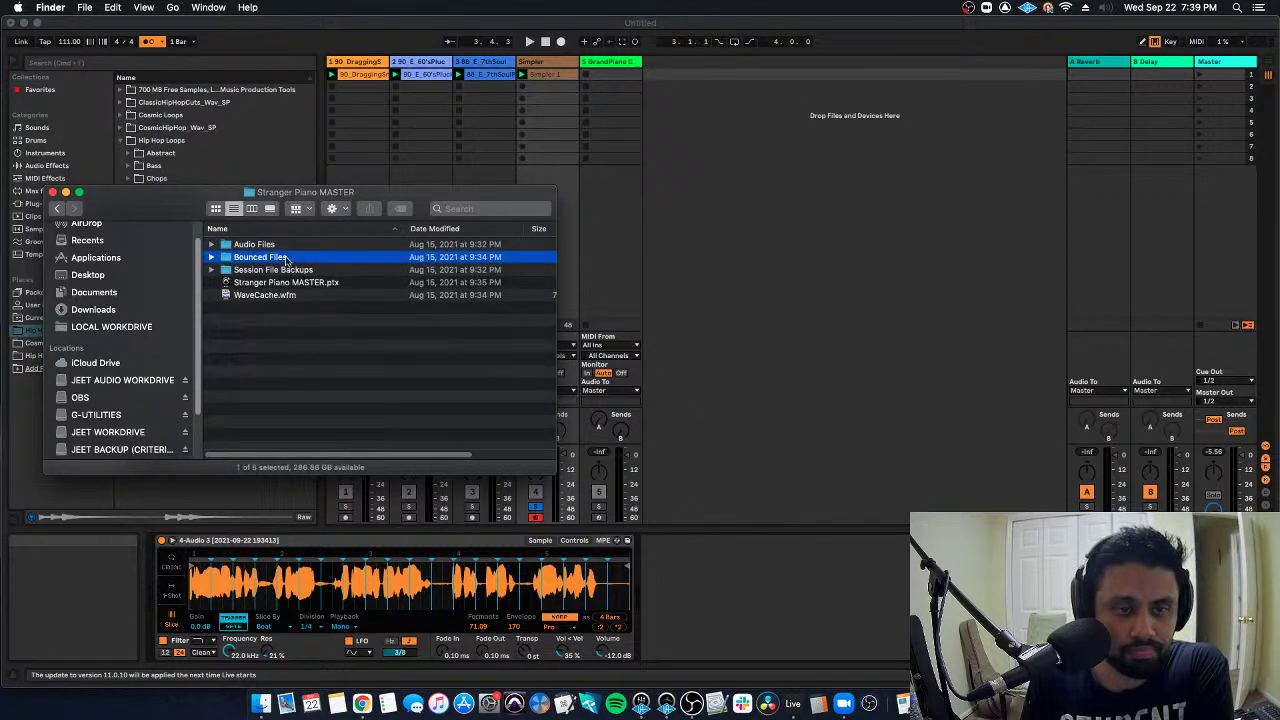
{"action": "left_click_drag", "start_coordinate": [283, 246], "coordinate": [722, 79]}
{"action": "left_click", "coordinate": [664, 64]}
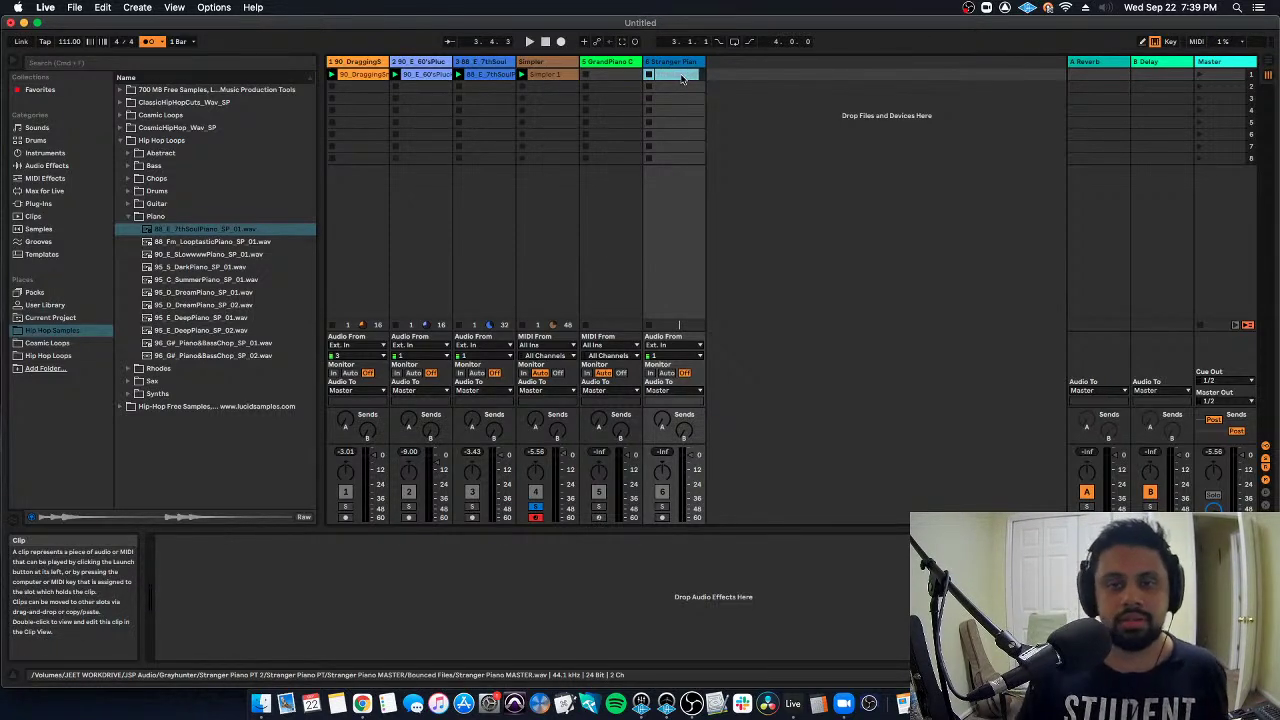
Copy the Stranger Piano MASTER clip into the Arrangement on its own track and place it at the very start.
{"action": "key", "text": "super+c"}
{"action": "key", "text": "Tab"}
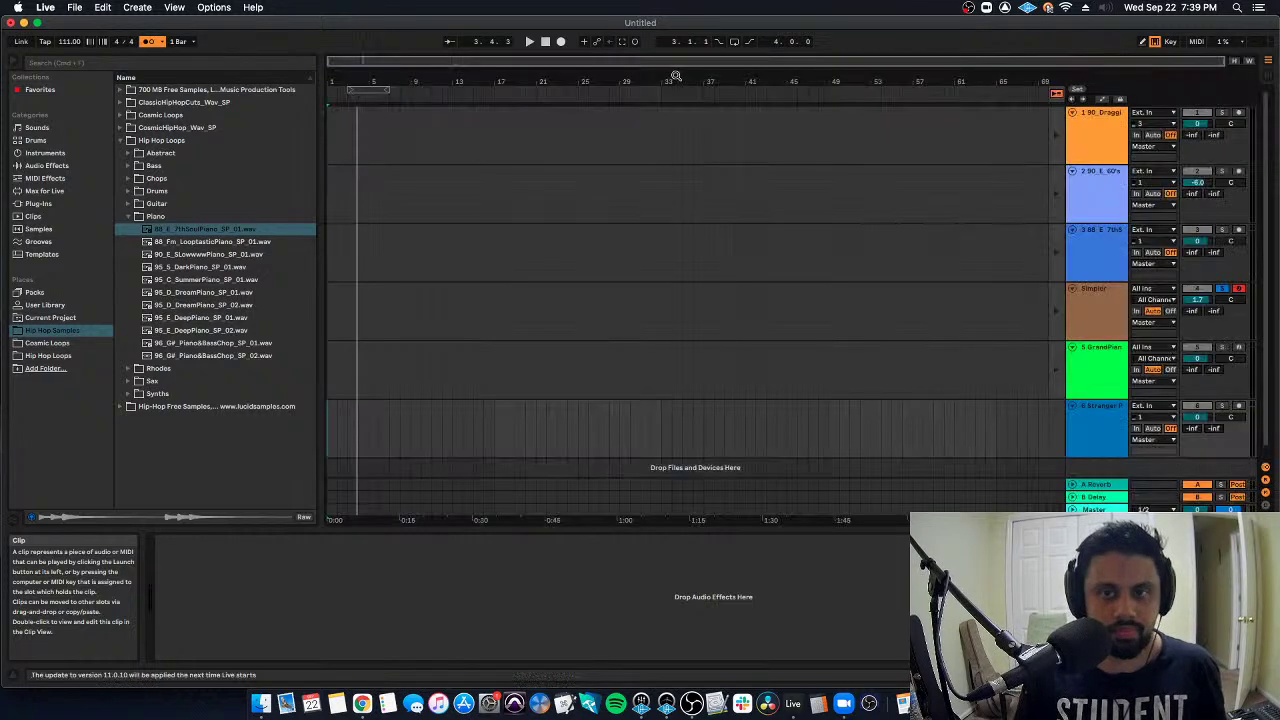
{"action": "left_click", "coordinate": [413, 430]}
{"action": "key", "text": "super+v"}
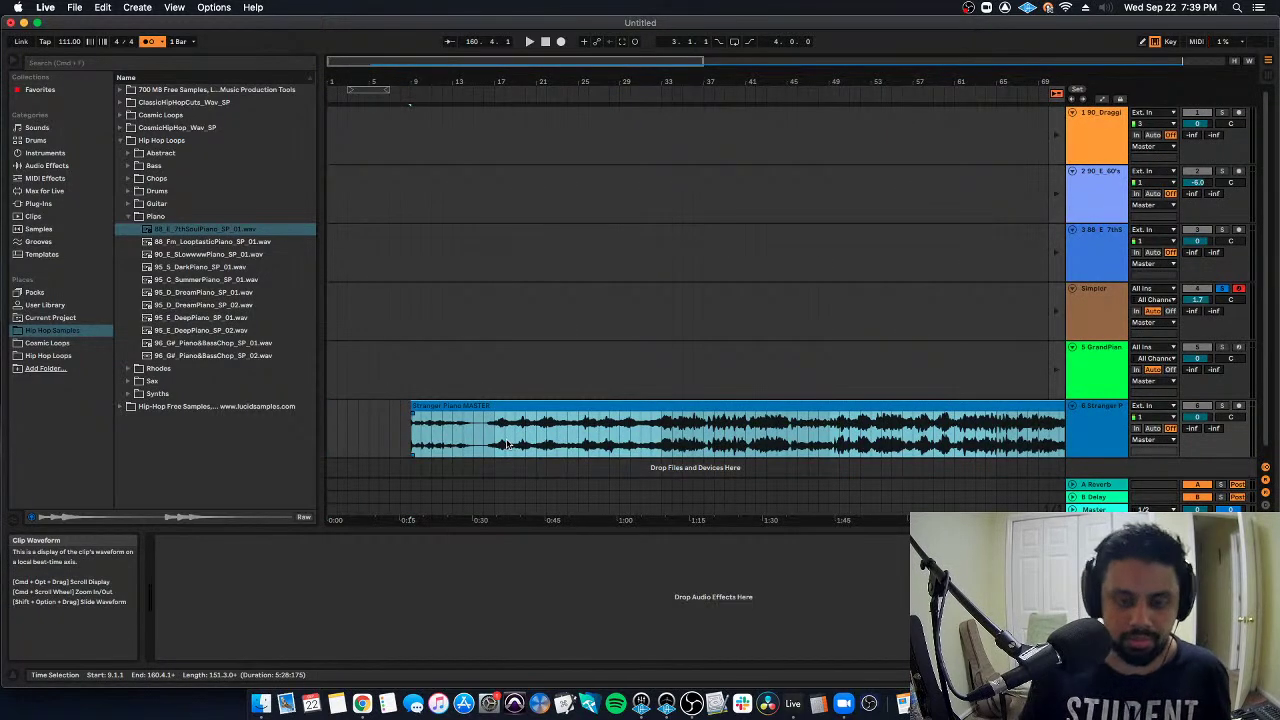
{"action": "left_click_drag", "start_coordinate": [494, 402], "coordinate": [210, 406]}
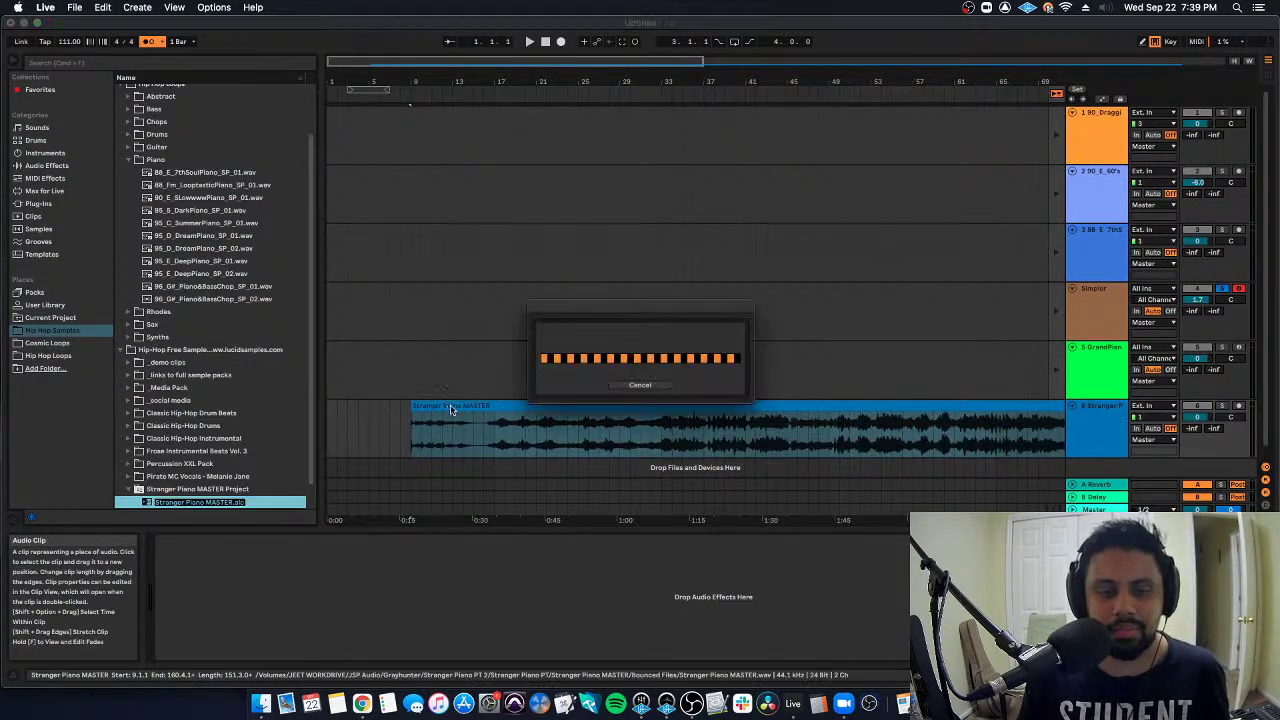
{"action": "left_click_drag", "start_coordinate": [471, 406], "coordinate": [389, 408]}
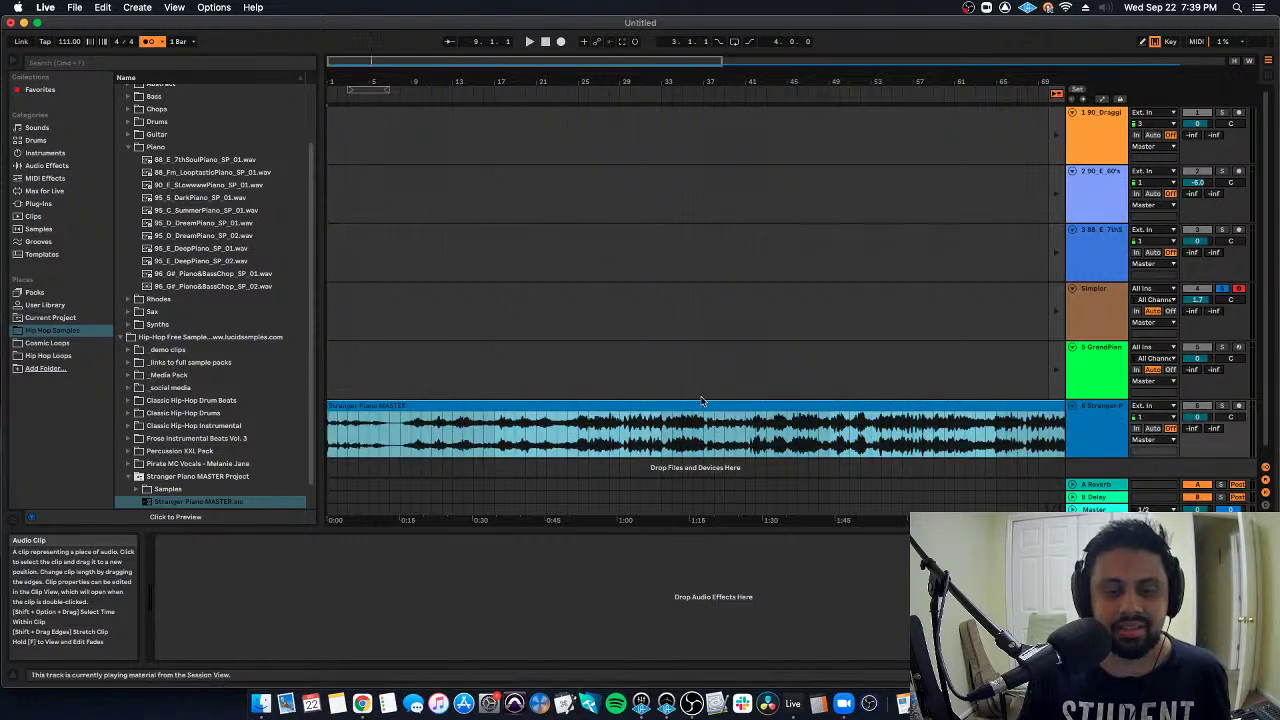
Test playback in the Arrangement from about bar 42 and return to Session View.
{"action": "left_click", "coordinate": [758, 425]}
{"action": "key", "text": "space"}
{"action": "key", "text": "space"}
{"action": "key", "text": "Tab"}
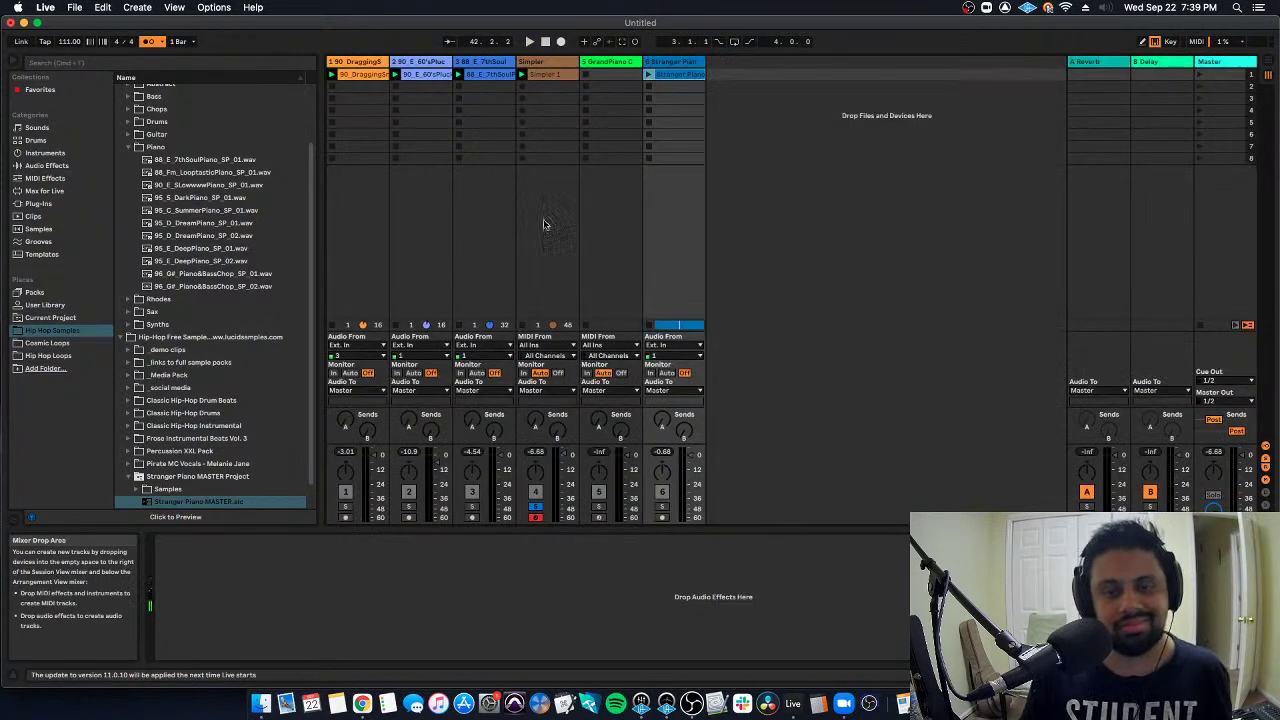
Stop all Session clips, turn off solo and record arm on the Simpler track, and briefly test Arrangement playback.
{"action": "left_click", "coordinate": [1202, 326]}
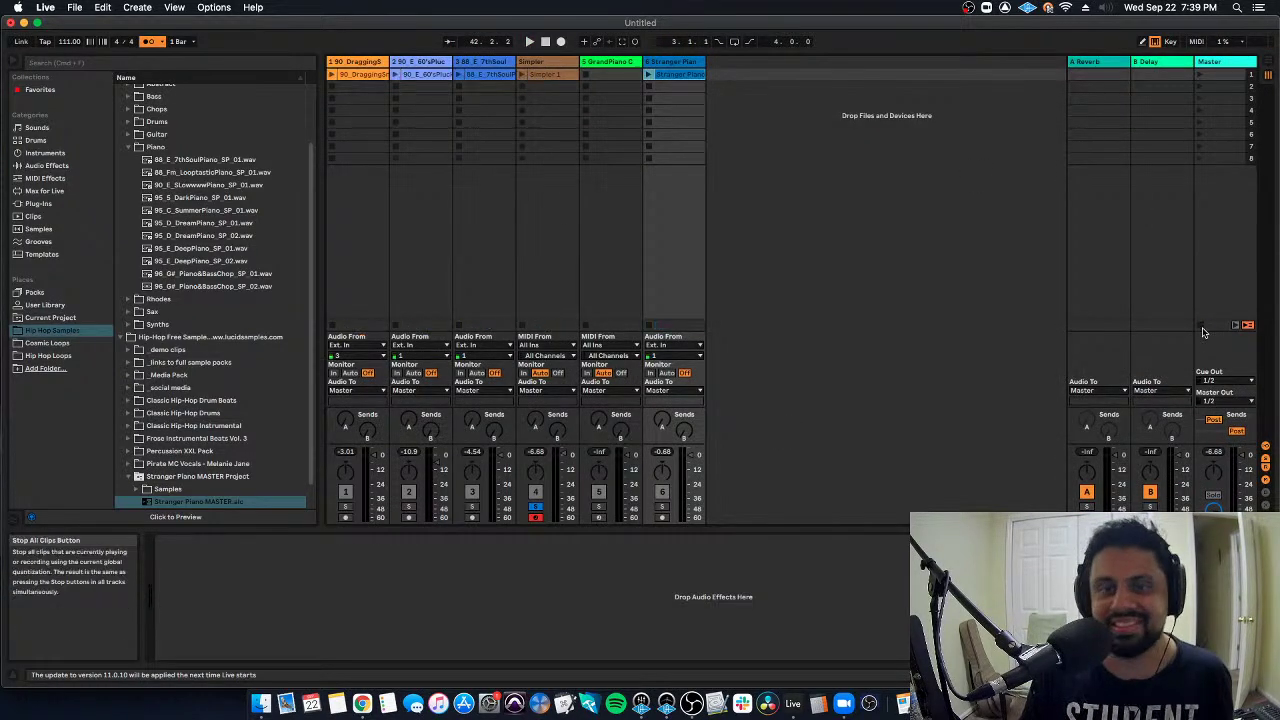
{"action": "key", "text": "Tab"}
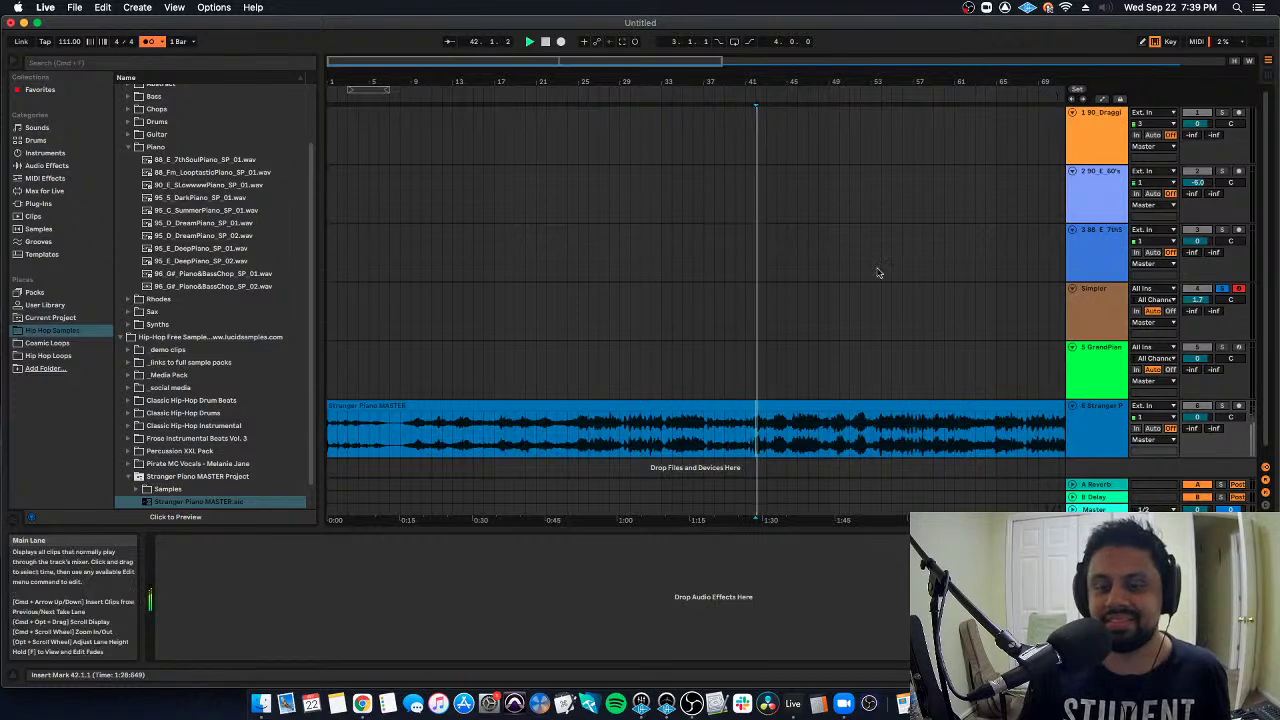
{"action": "key", "text": "Tab"}
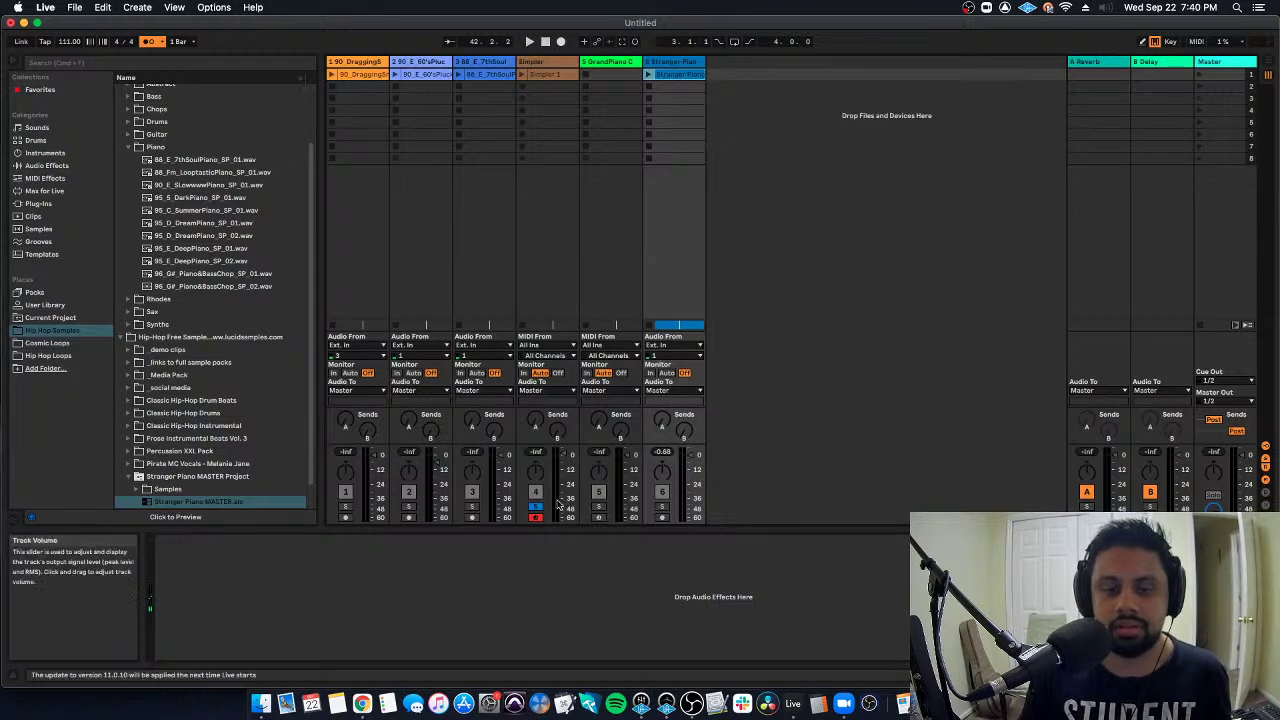
{"action": "left_click", "coordinate": [536, 507]}
{"action": "key", "text": "space"}
{"action": "left_click", "coordinate": [536, 518]}
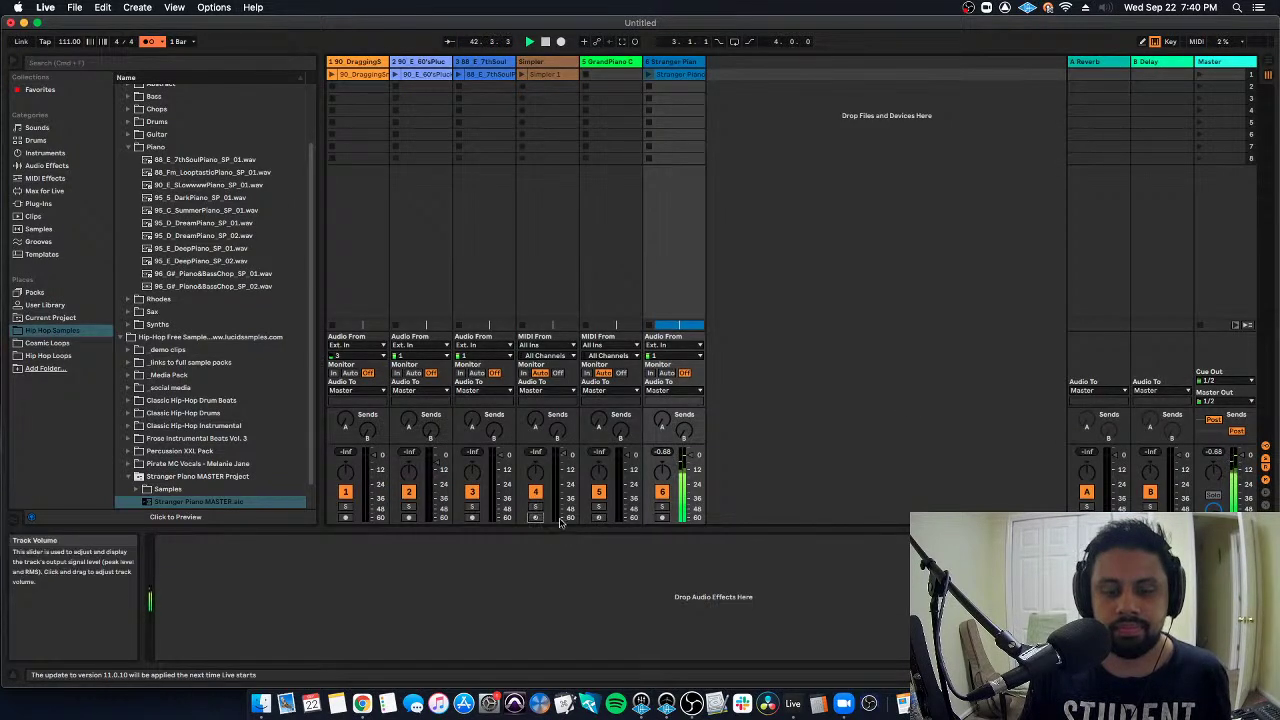
{"action": "key", "text": "Tab"}
{"action": "key", "text": "Tab"}
{"action": "key", "text": "space"}
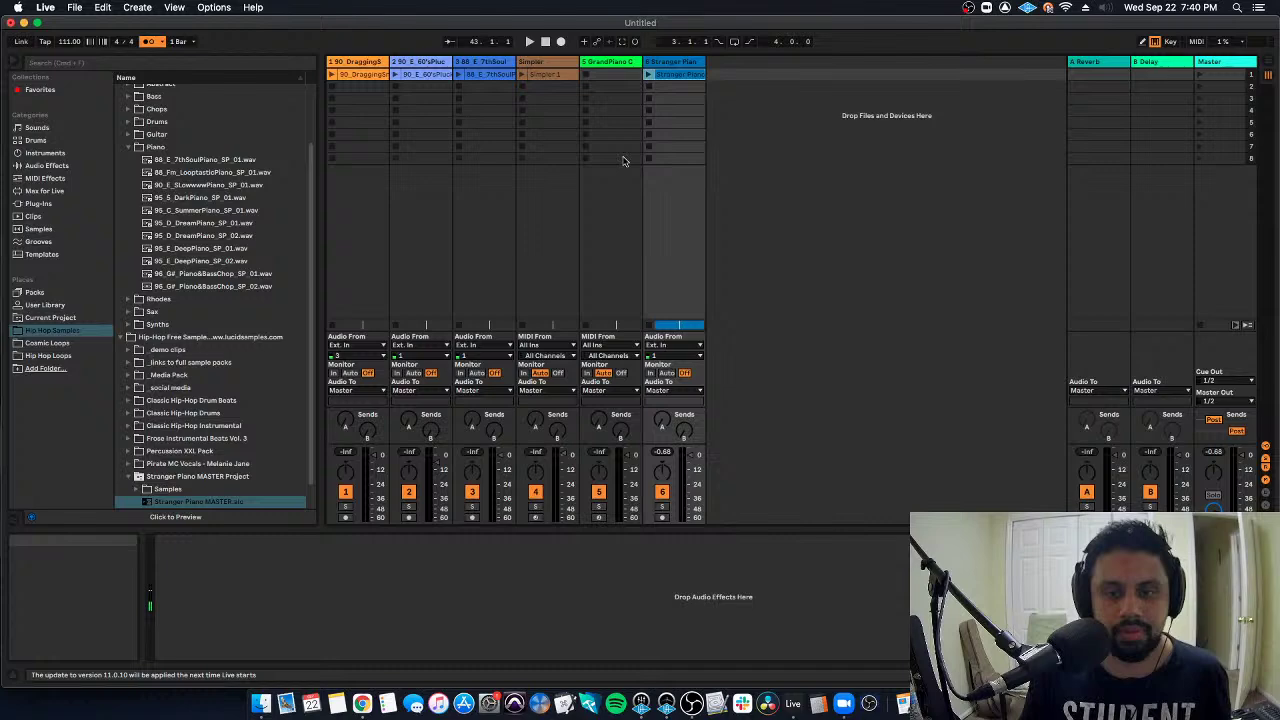
Show the Stranger Piano track's clip details and set the project tempo to 134 BPM during playback.
{"action": "left_click", "coordinate": [678, 62]}
{"action": "key", "text": "shift+Tab"}
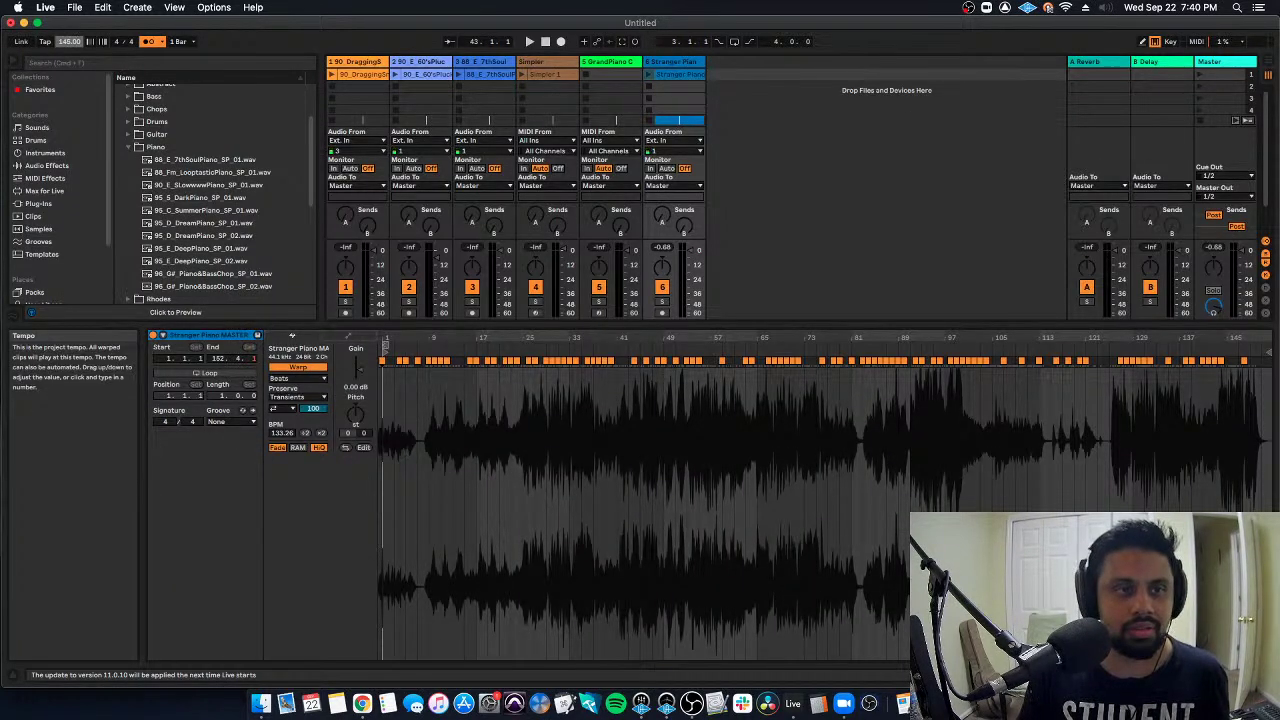
{"action": "key", "text": "space"}
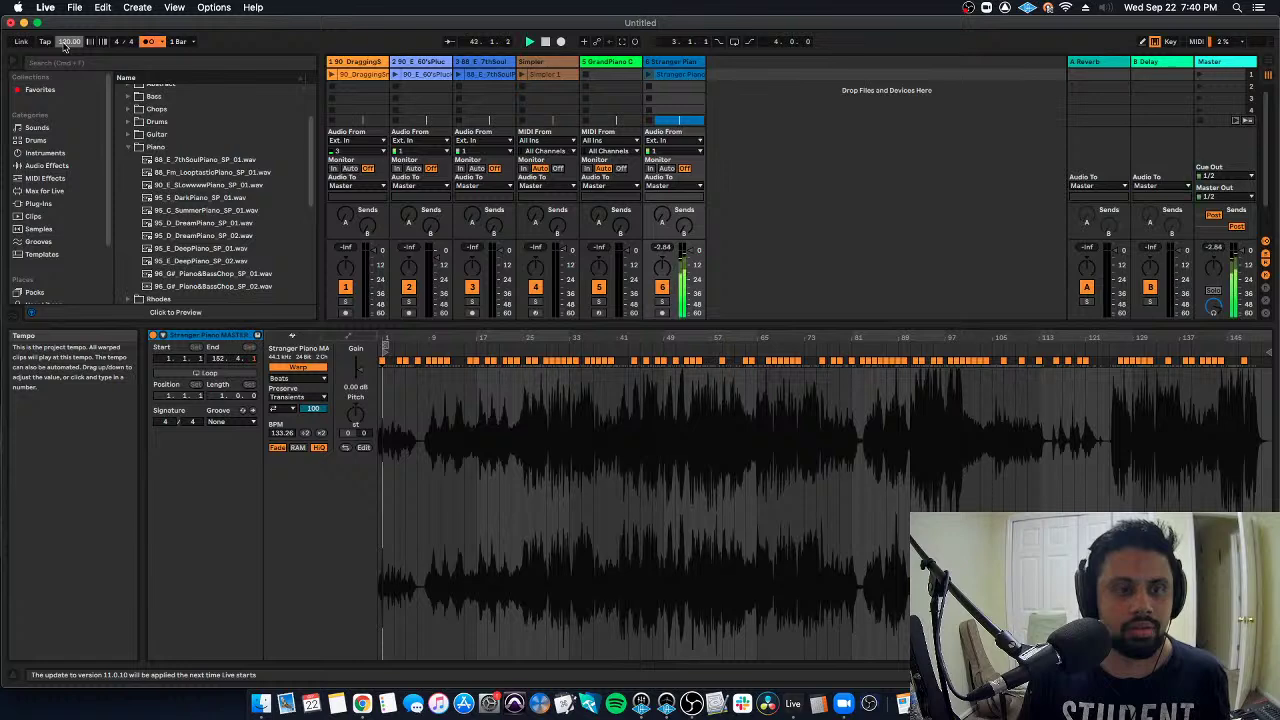
{"action": "left_click_drag", "start_coordinate": [66, 45], "coordinate": [66, 42]}
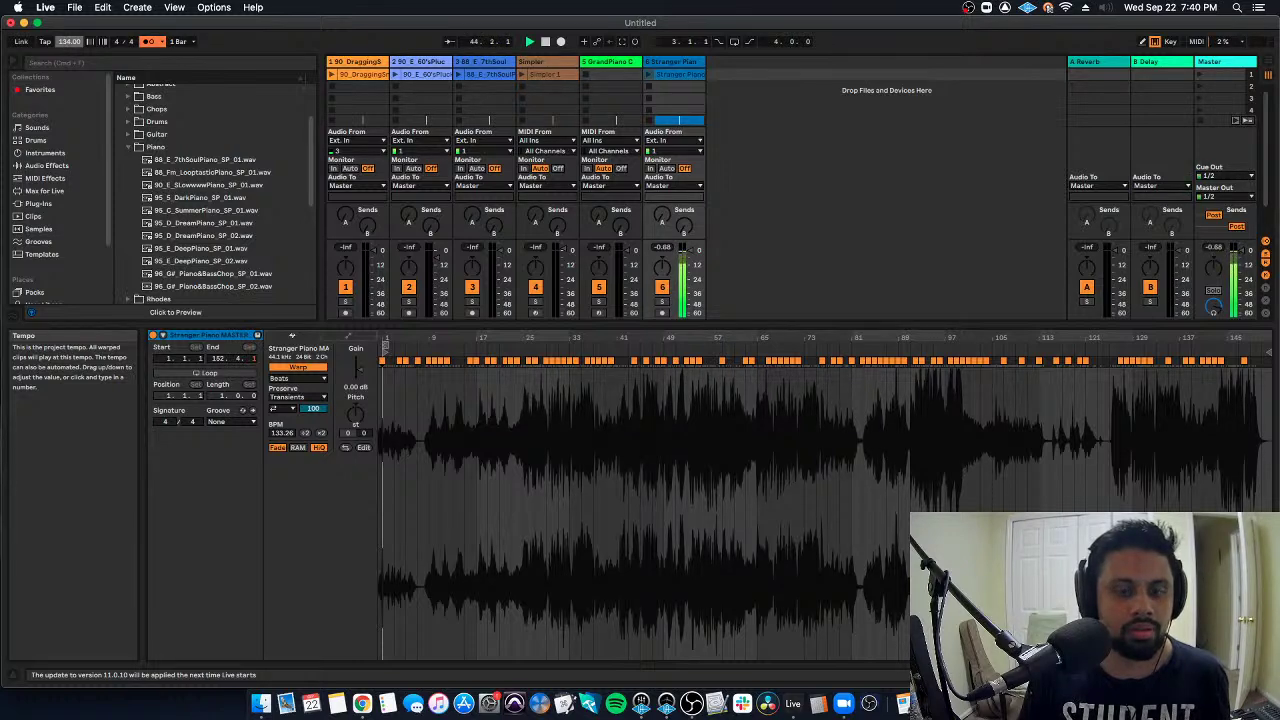
Find the start of the wanted passage in the Arrangement and split the Stranger Piano MASTER clip at 41.4.1.
{"action": "key", "text": "Tab"}
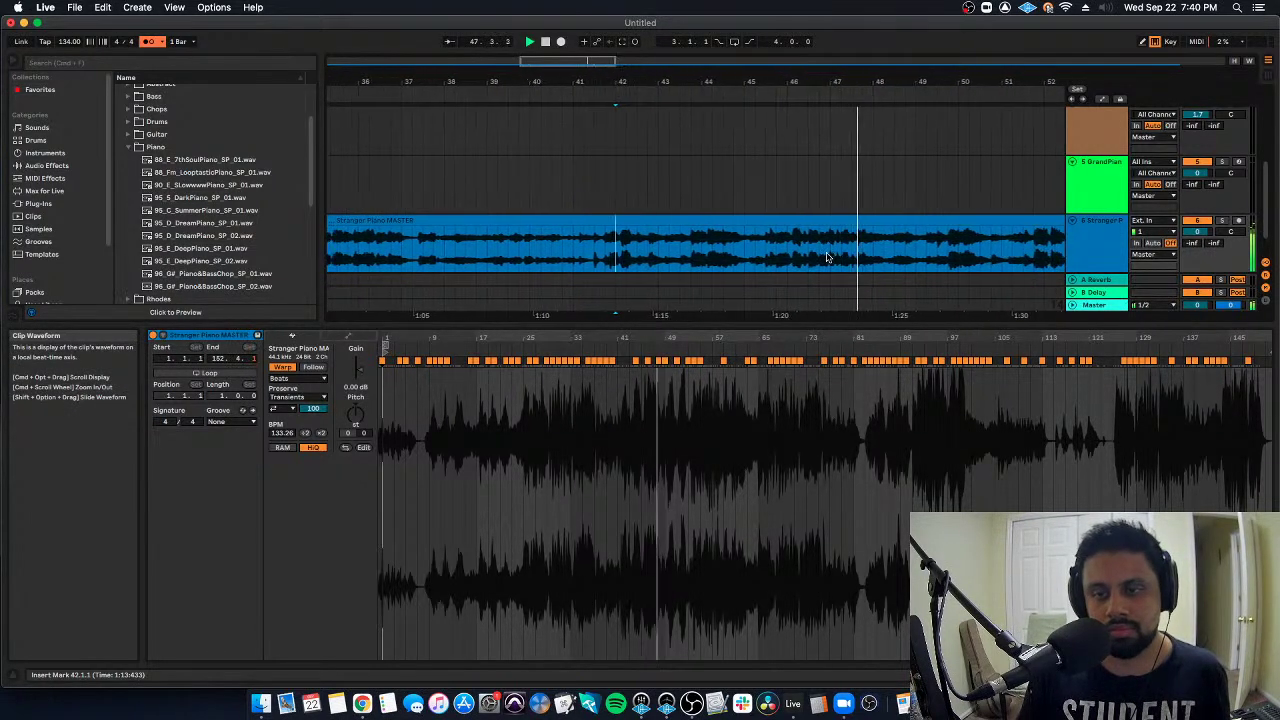
{"action": "left_click", "coordinate": [575, 235]}
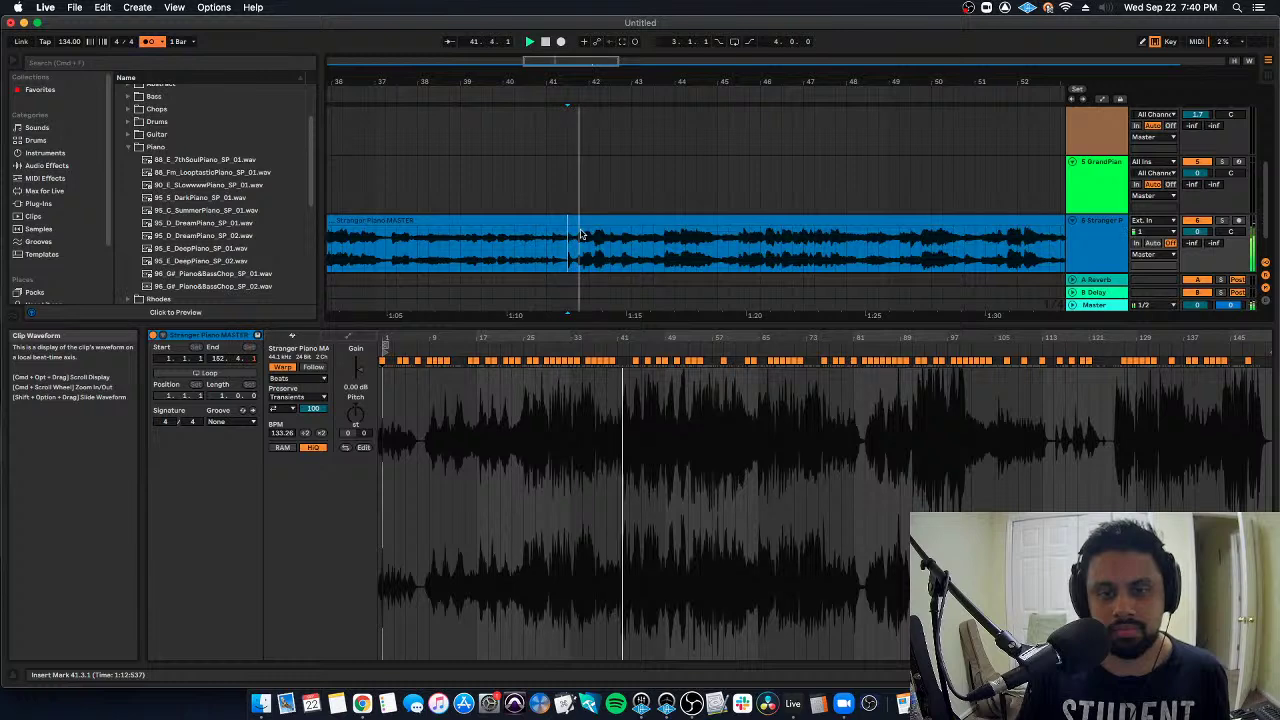
{"action": "key", "text": "space"}
{"action": "key", "text": "super+e"}
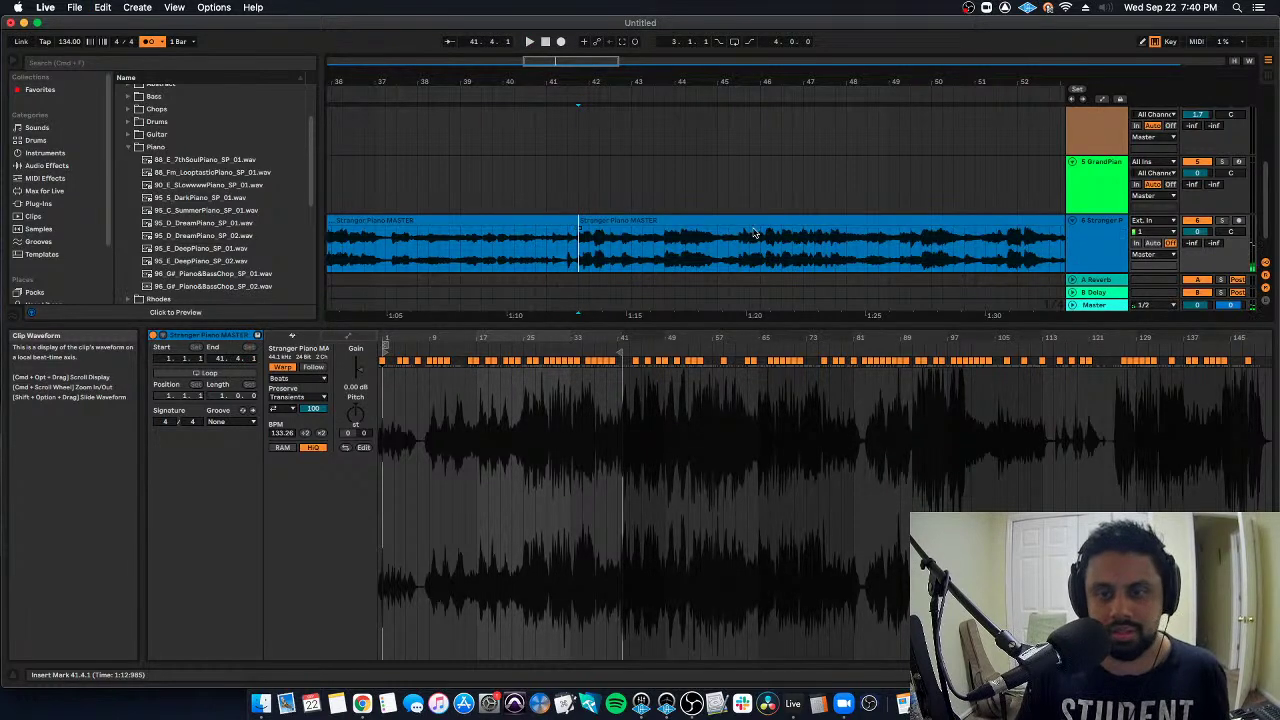
Audition the passage's ending and split the Stranger Piano MASTER clip again at 45.1.1.
{"action": "key", "text": "space"}
{"action": "left_click", "coordinate": [708, 235]}
{"action": "key", "text": "space"}
{"action": "key", "text": "space"}
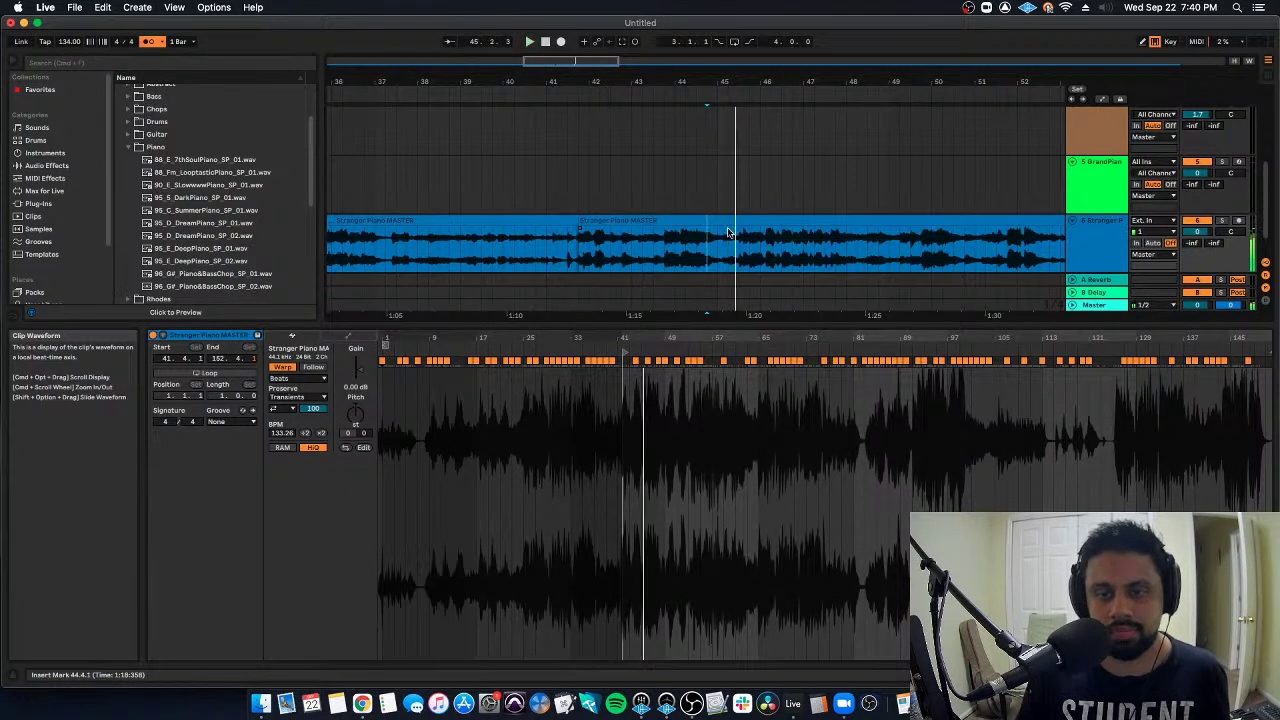
{"action": "left_click", "coordinate": [718, 235]}
{"action": "key", "text": "space"}
{"action": "key", "text": "super+e"}
Delete the Stranger Piano MASTER pieces before and after the excerpt, copy the remaining excerpt and return to Session View.
{"action": "left_click", "coordinate": [518, 220]}
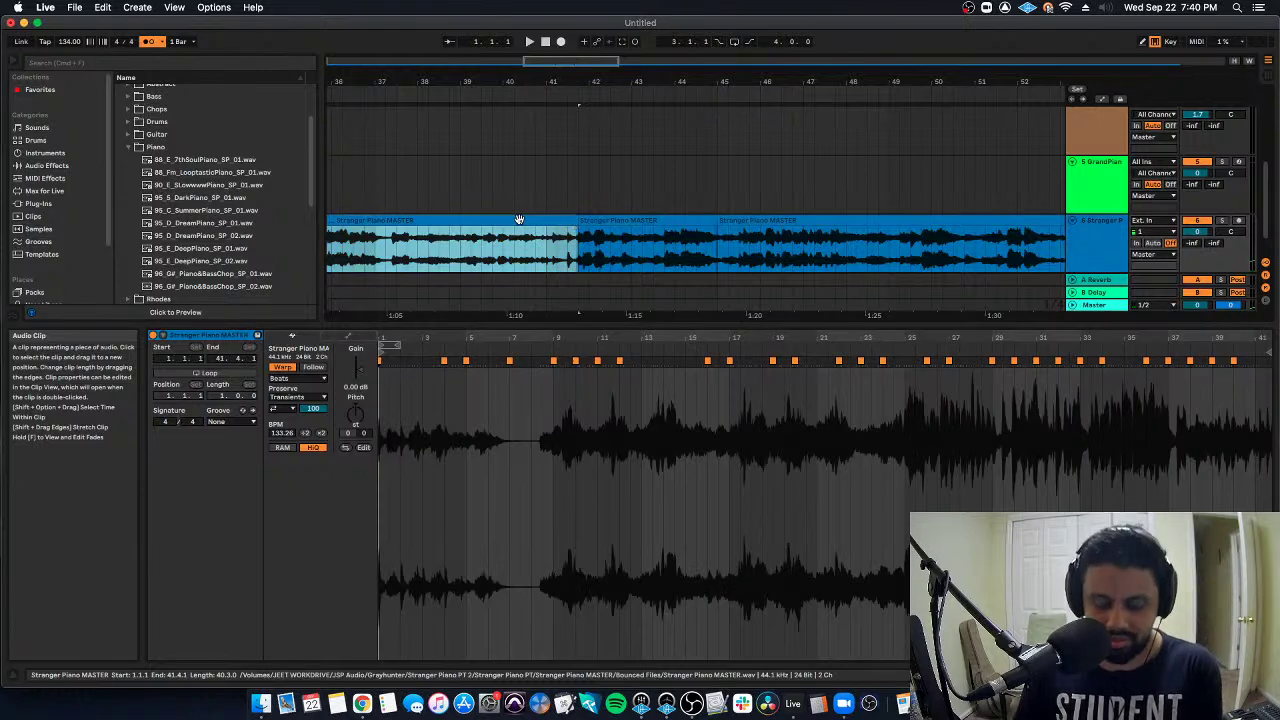
{"action": "key", "text": "Delete"}
{"action": "left_click", "coordinate": [800, 222]}
{"action": "key", "text": "Delete"}
{"action": "left_click", "coordinate": [674, 222]}
{"action": "key", "text": "Tab"}
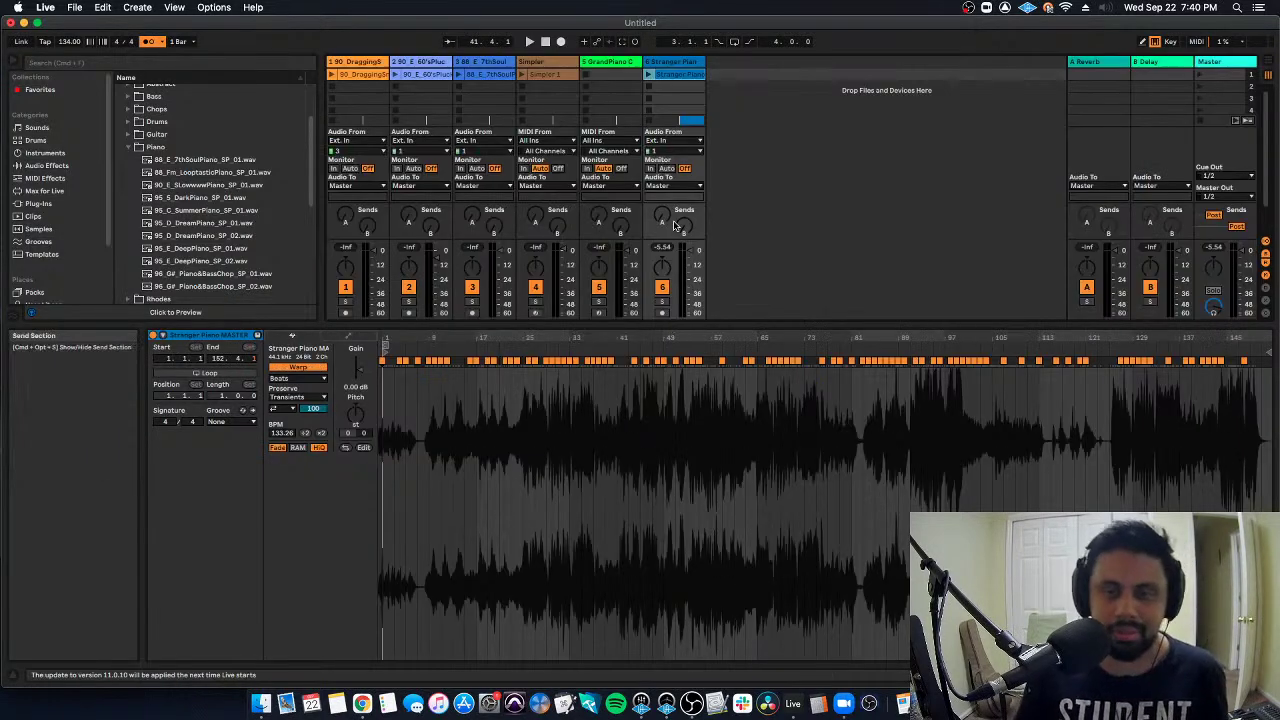
Insert a new MIDI track directly after the Simpler track.
{"action": "left_click", "coordinate": [549, 62]}
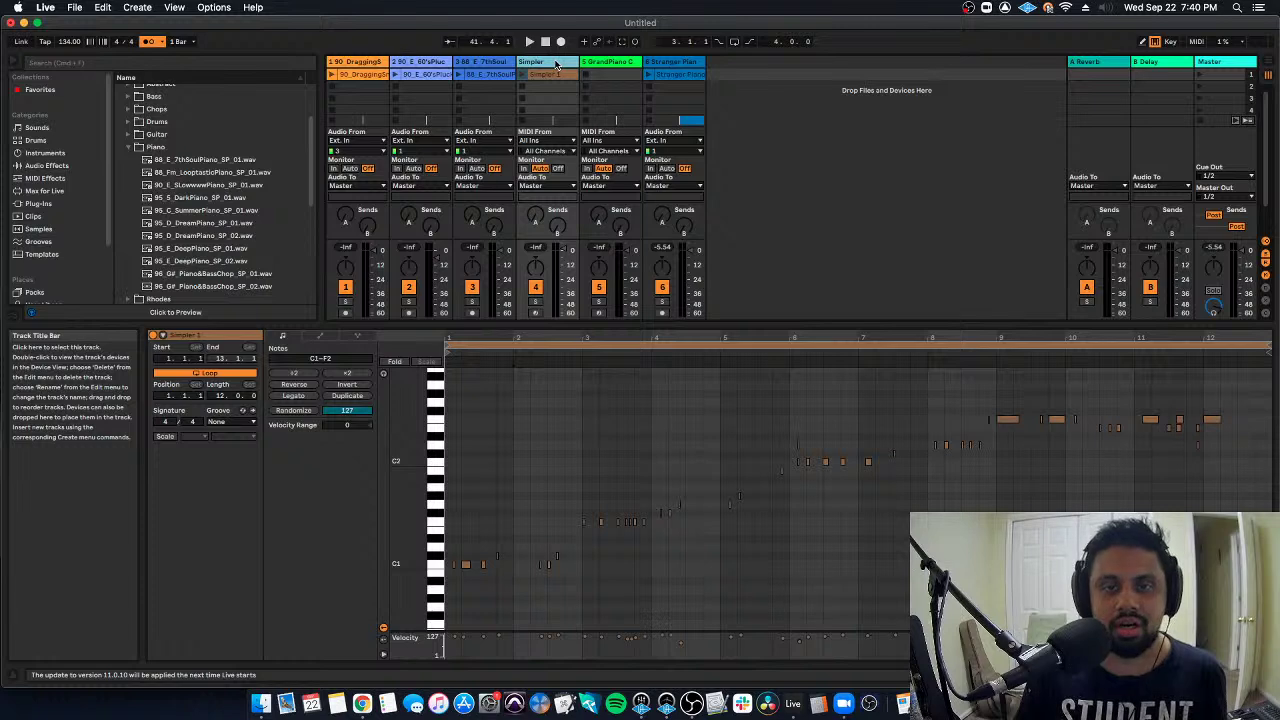
{"action": "key", "text": "super+shift+t"}
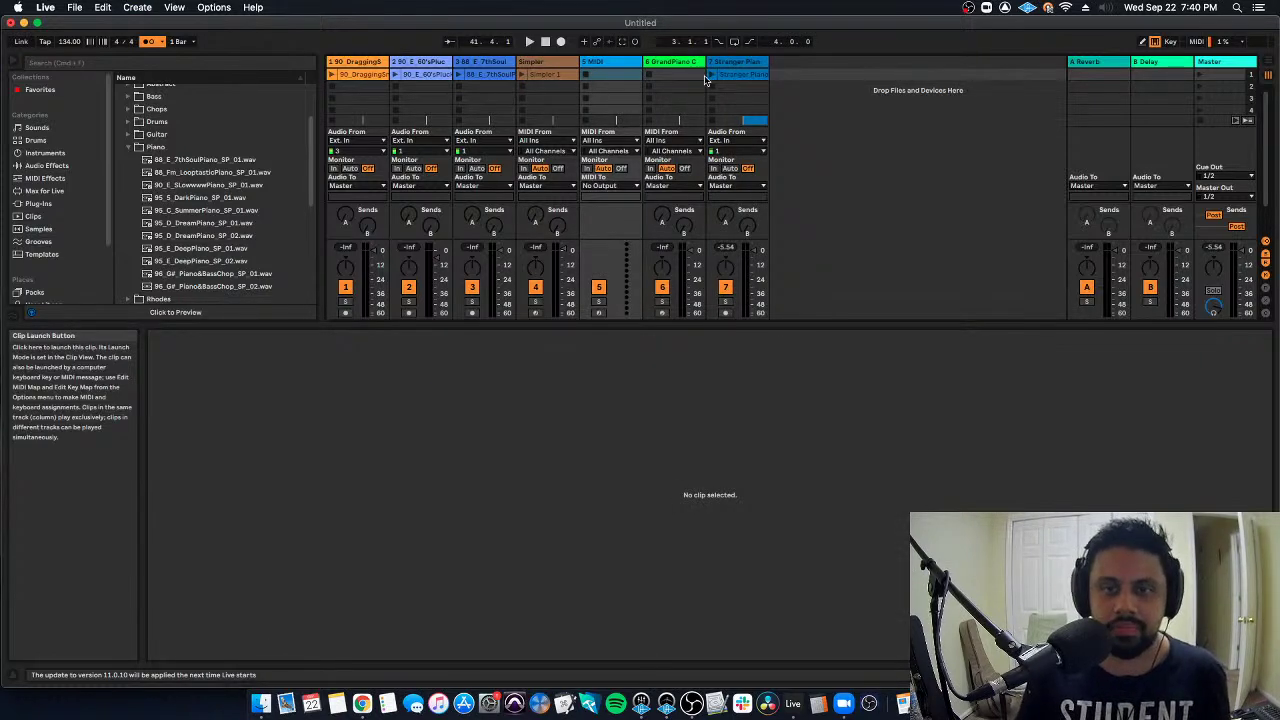
{"action": "left_click", "coordinate": [617, 76]}
Paste the excerpt into the Stranger Piano track's second slot, audition it and turn off its Warp.
{"action": "left_click", "coordinate": [731, 88]}
{"action": "key", "text": "super+v"}
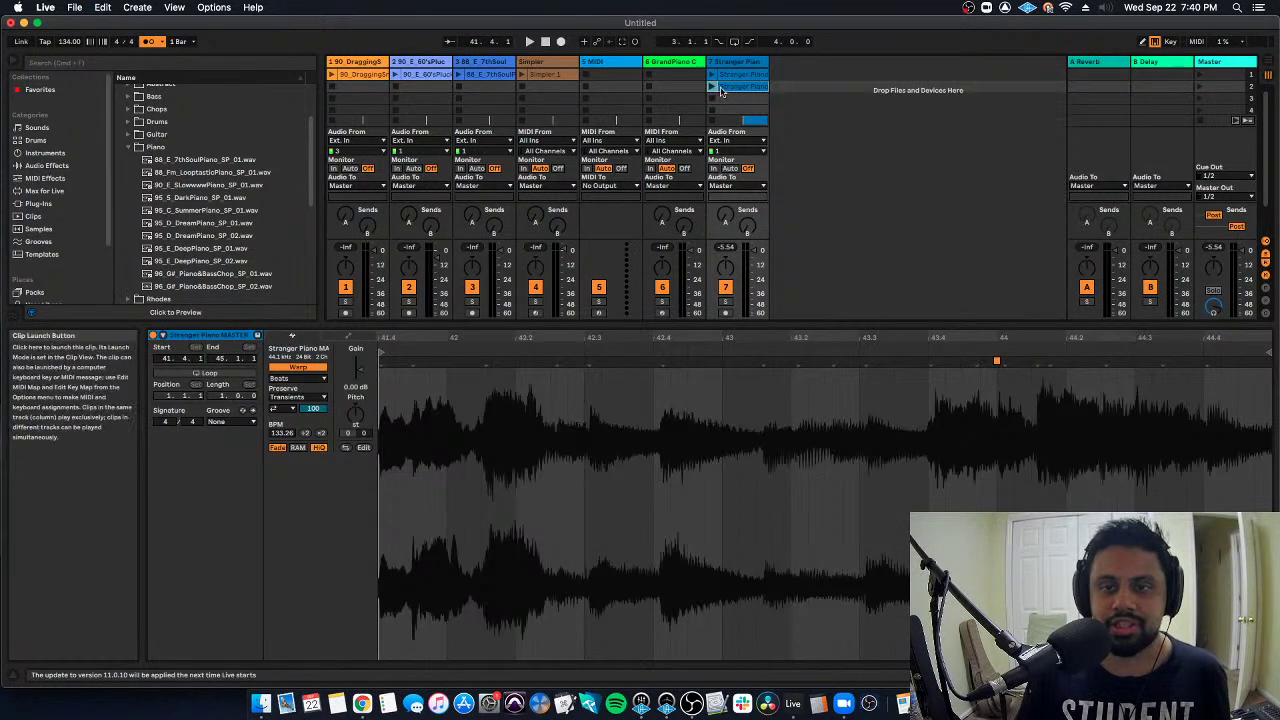
{"action": "left_click", "coordinate": [712, 88]}
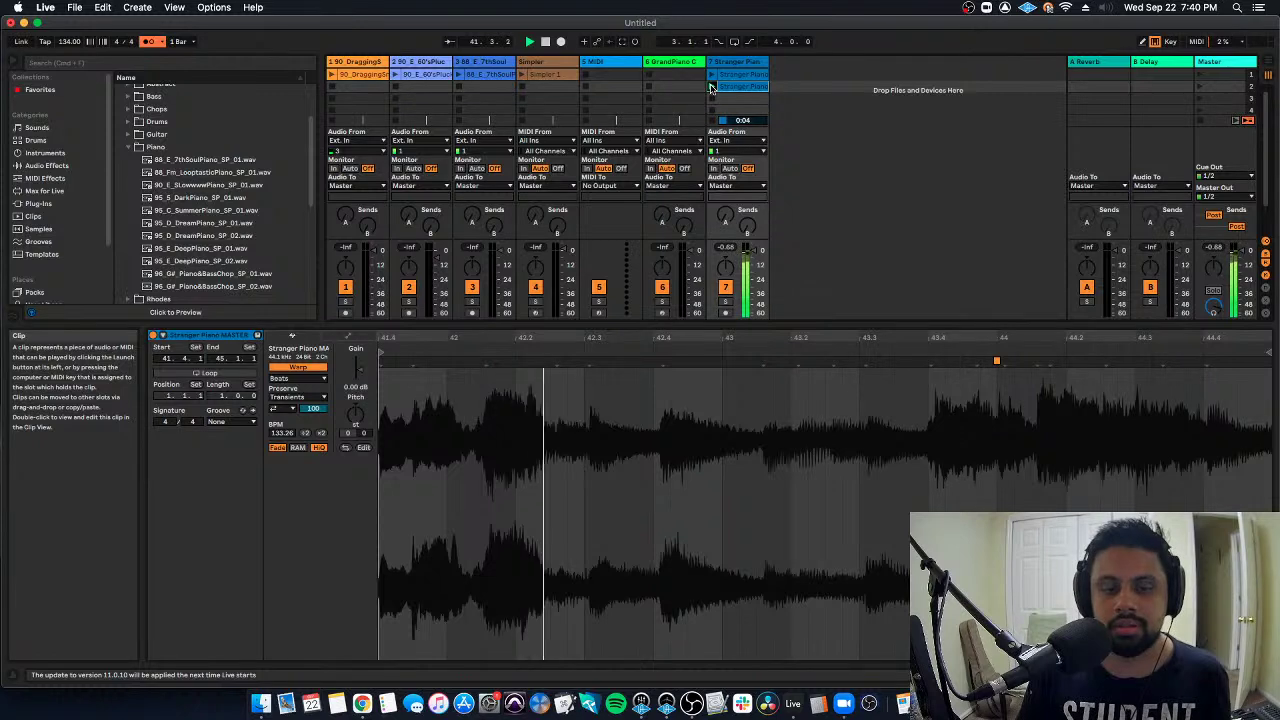
{"action": "left_click", "coordinate": [298, 367]}
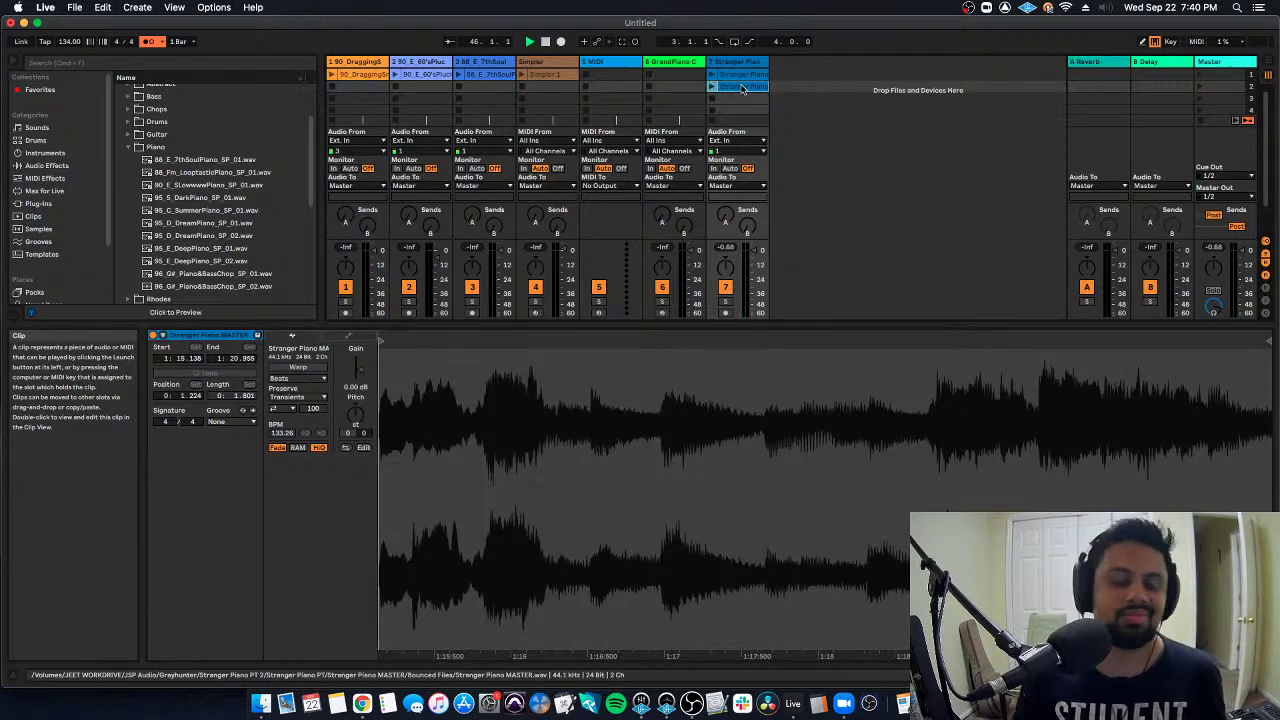
Load Simpler on the new MIDI track, drop the excerpt clip into it and set it to Slice mode.
{"action": "left_click", "coordinate": [612, 87]}
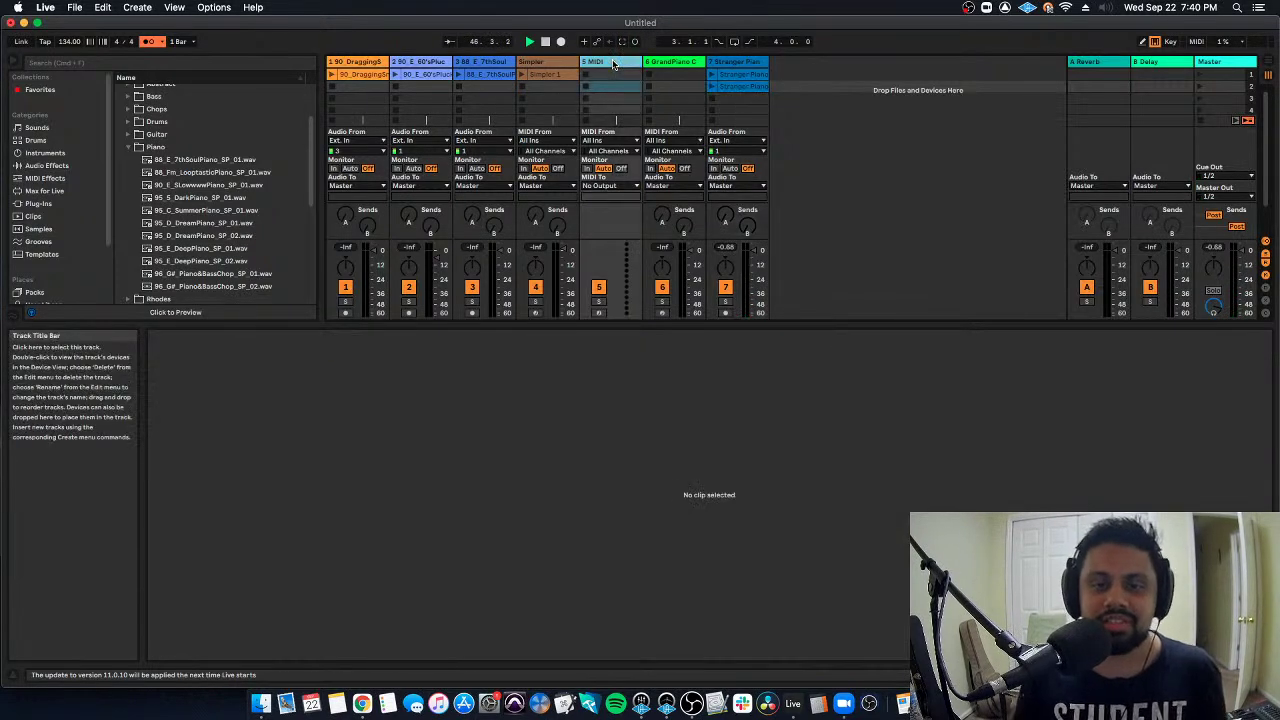
{"action": "left_click", "coordinate": [68, 152]}
{"action": "double_click", "coordinate": [165, 216]}
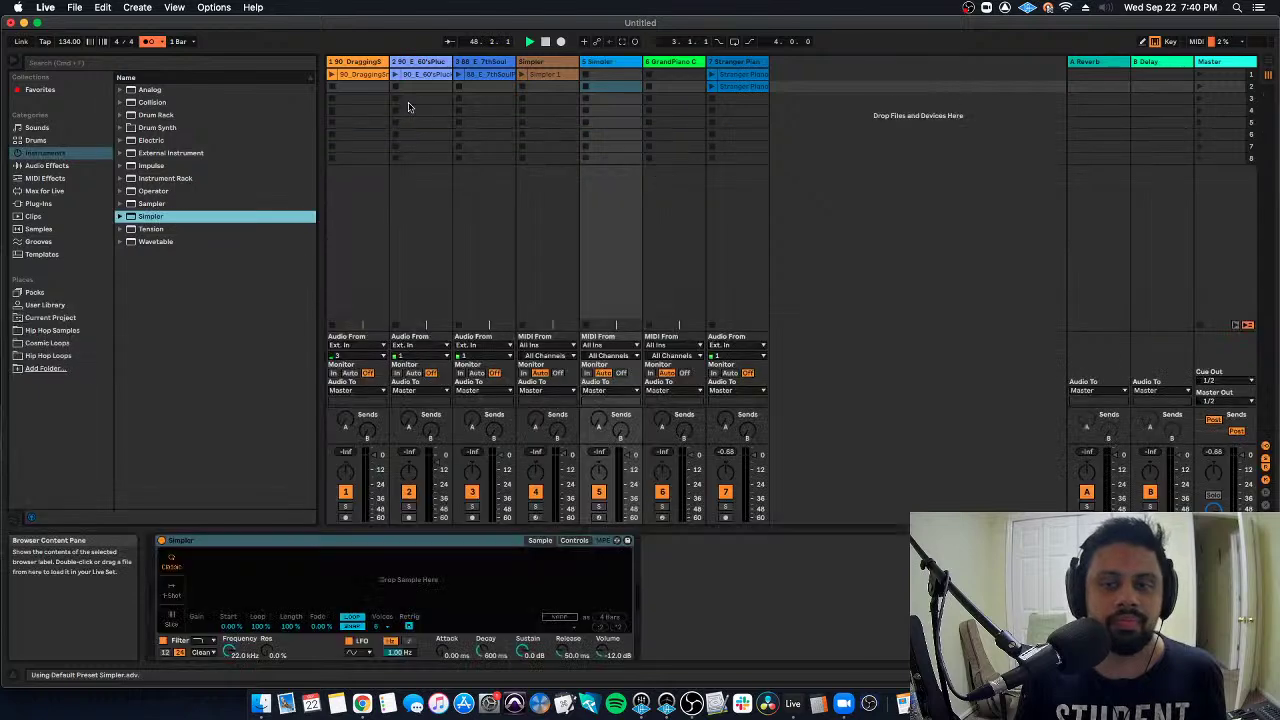
{"action": "left_click_drag", "start_coordinate": [740, 87], "coordinate": [218, 614]}
{"action": "left_click", "coordinate": [173, 623]}
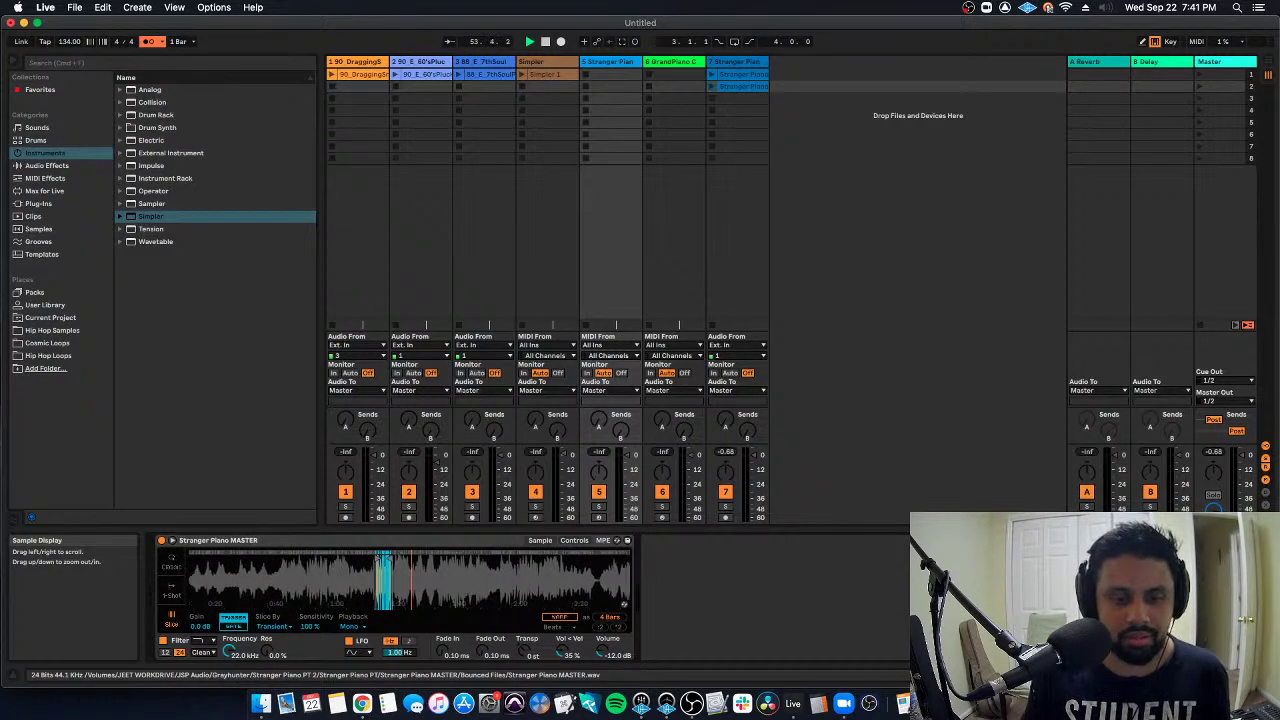
Crop the sample of the Stranger Piano clip in the second slot to the excerpt only.
{"action": "left_click", "coordinate": [744, 87]}
{"action": "right_click", "coordinate": [745, 91]}
{"action": "left_click", "coordinate": [702, 86]}
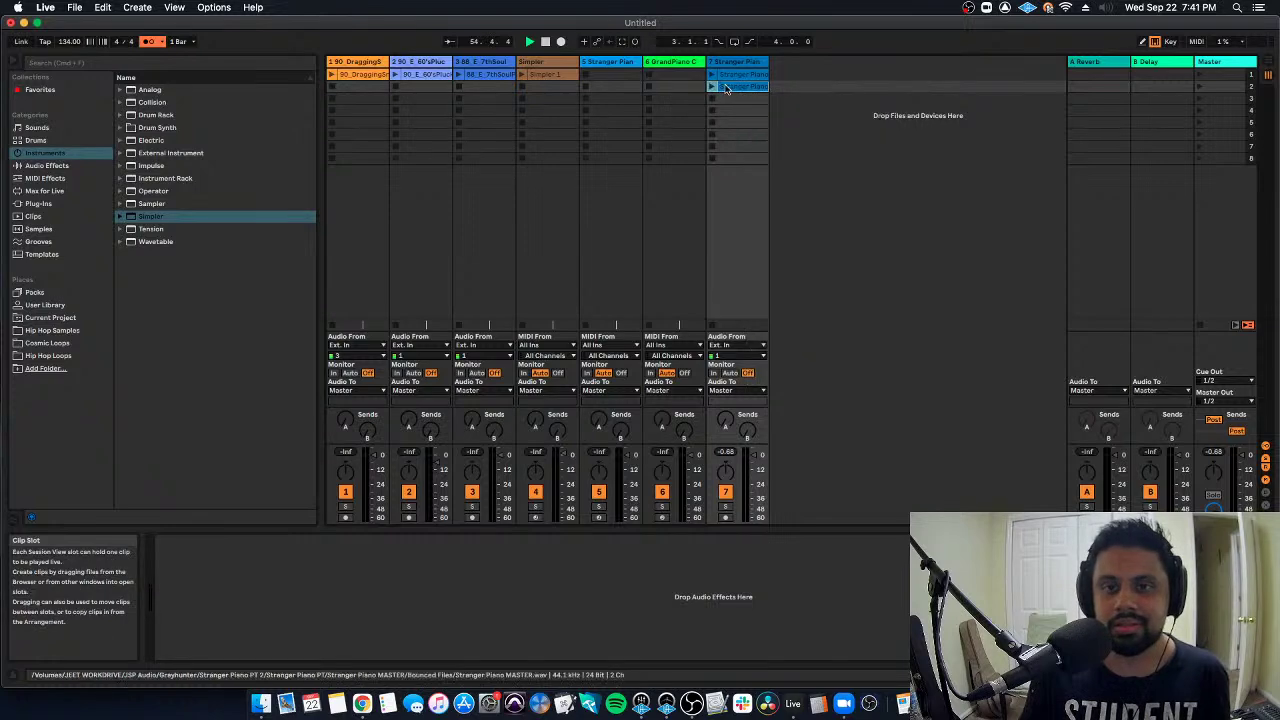
{"action": "double_click", "coordinate": [732, 87]}
{"action": "right_click", "coordinate": [801, 566]}
{"action": "left_click", "coordinate": [833, 571]}
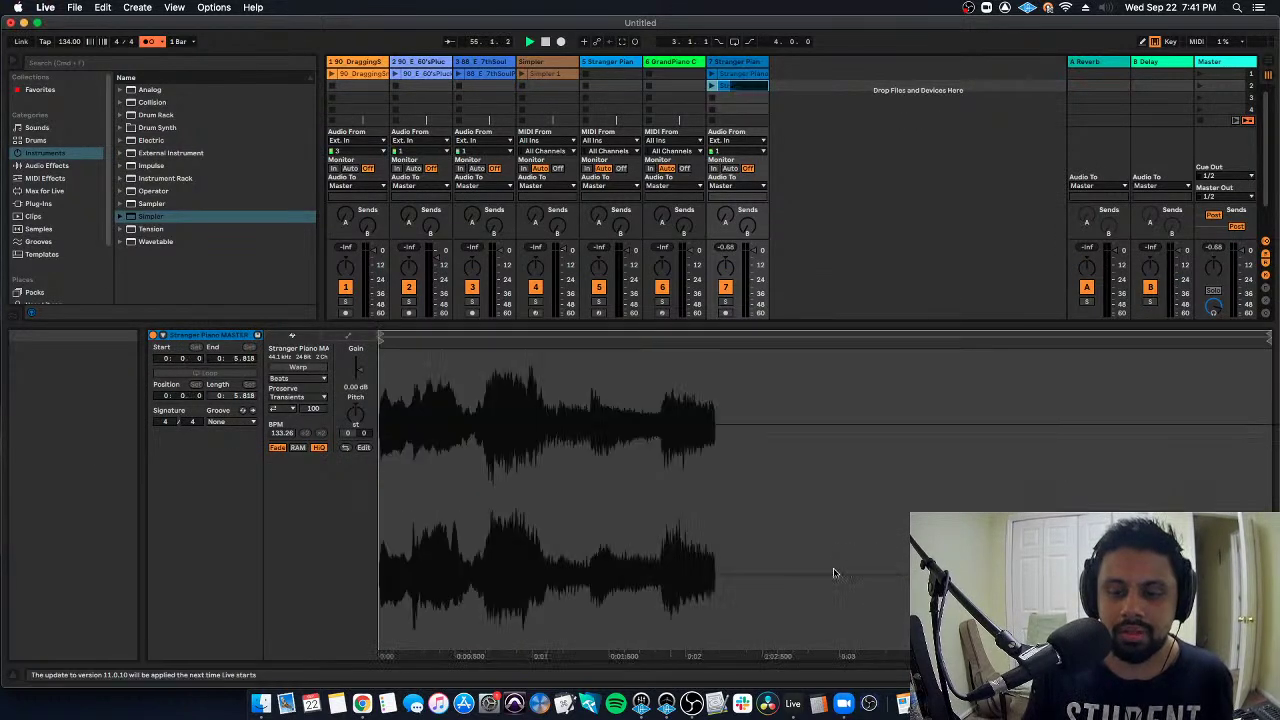
Replace the sample in the new track's Simpler with the cropped Stranger Piano clip.
{"action": "left_click", "coordinate": [612, 63]}
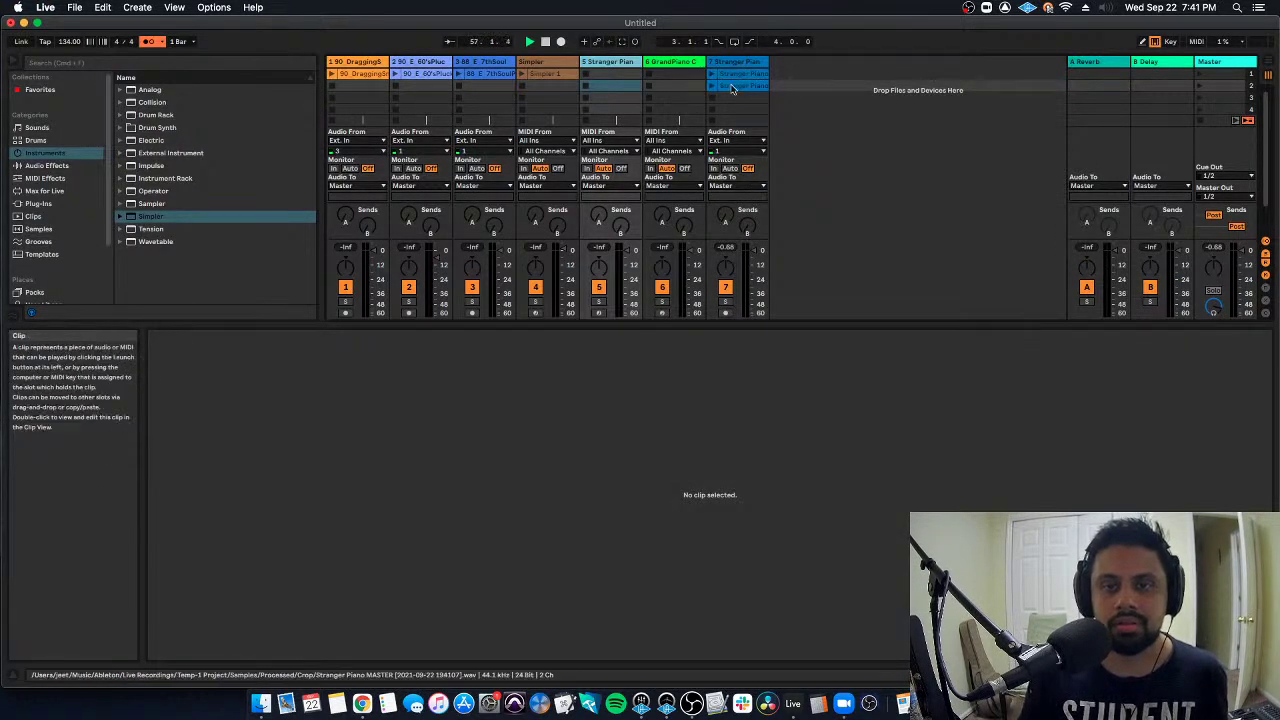
{"action": "key", "text": "shift+Tab"}
{"action": "left_click_drag", "start_coordinate": [732, 88], "coordinate": [431, 590]}
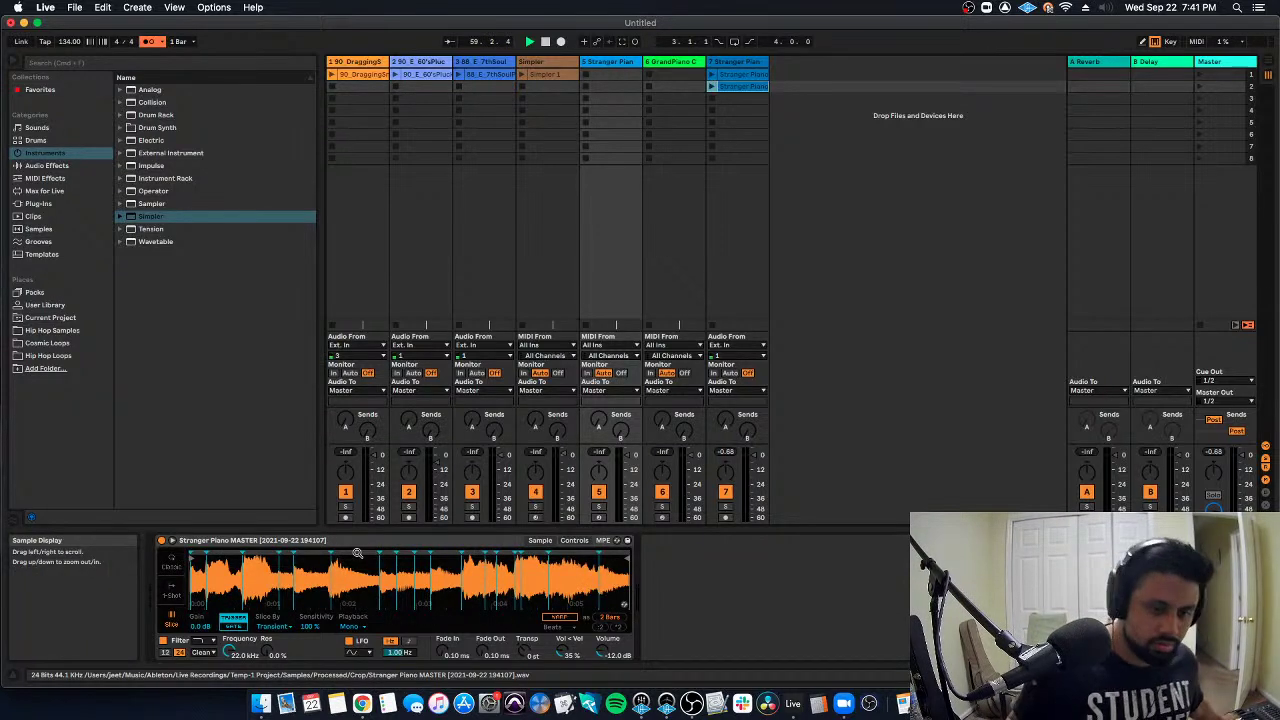
Record-arm the Stranger Piano Simpler track, try playing its slices, and switch its Simpler to Classic playback mode.
{"action": "left_click", "coordinate": [598, 517]}
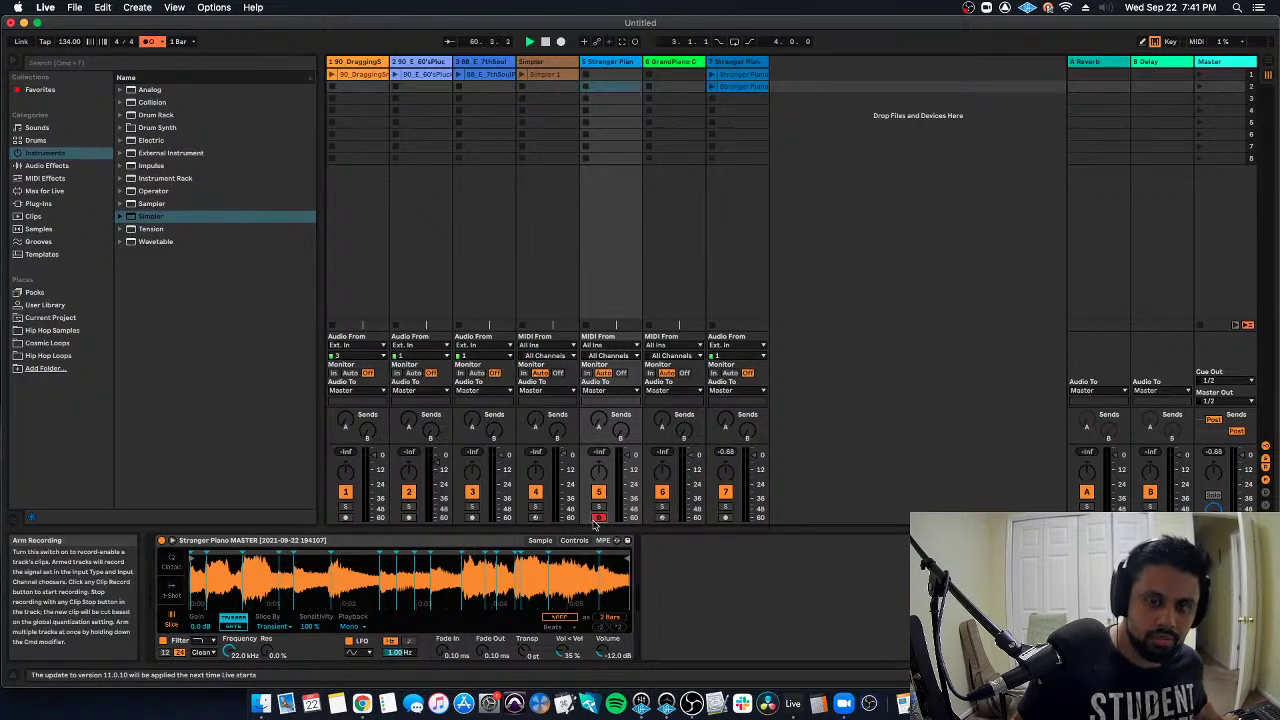
{"action": "left_click", "coordinate": [535, 517]}
{"action": "left_click", "coordinate": [597, 519]}
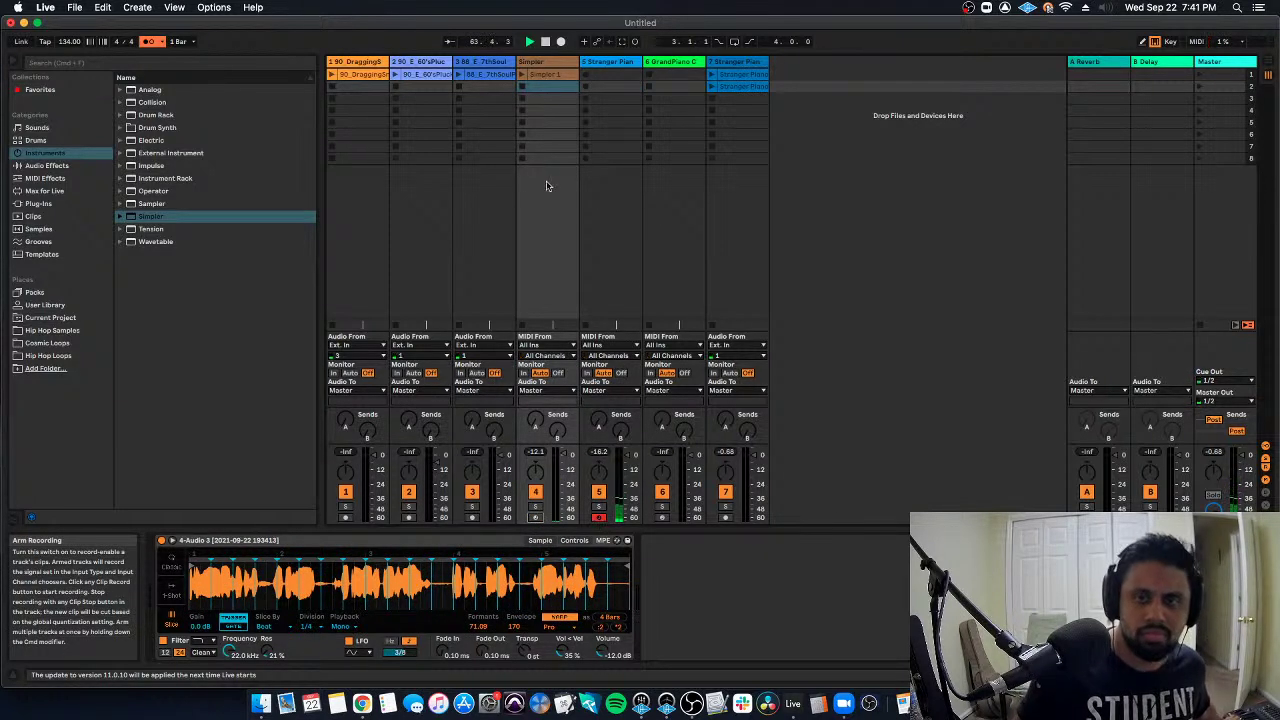
{"action": "left_click", "coordinate": [609, 63]}
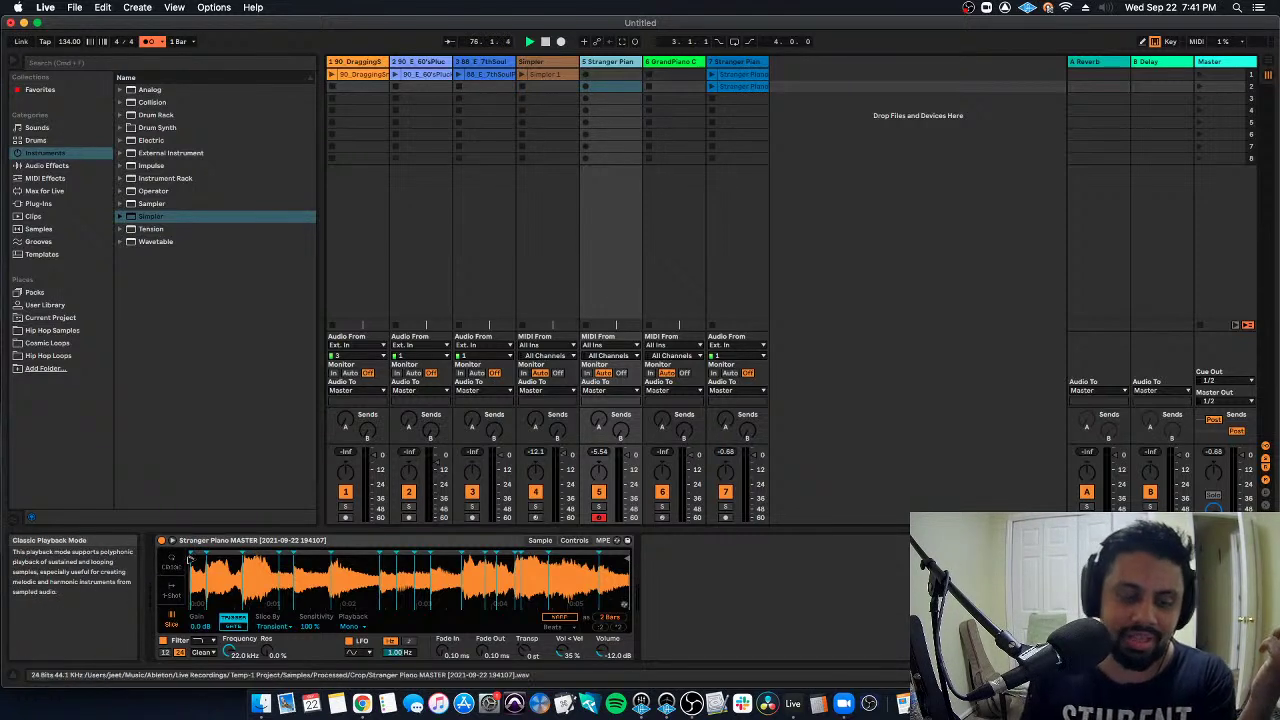
{"action": "left_click", "coordinate": [172, 567]}
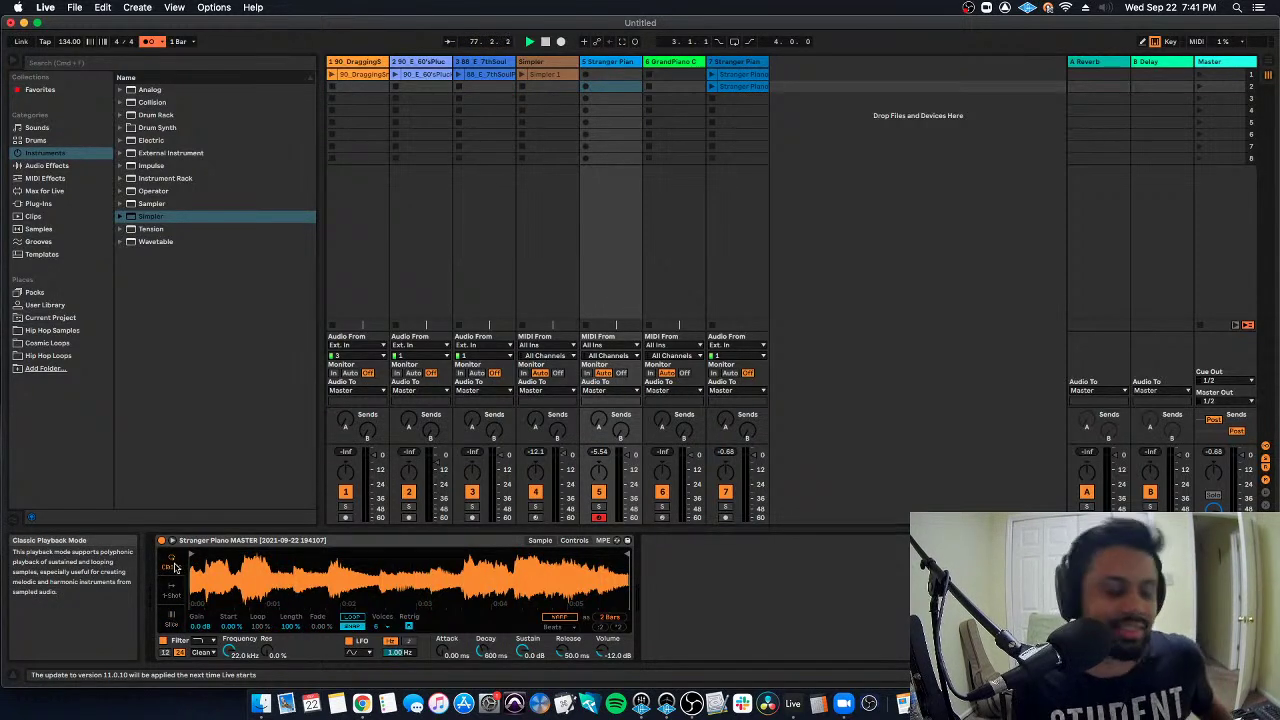
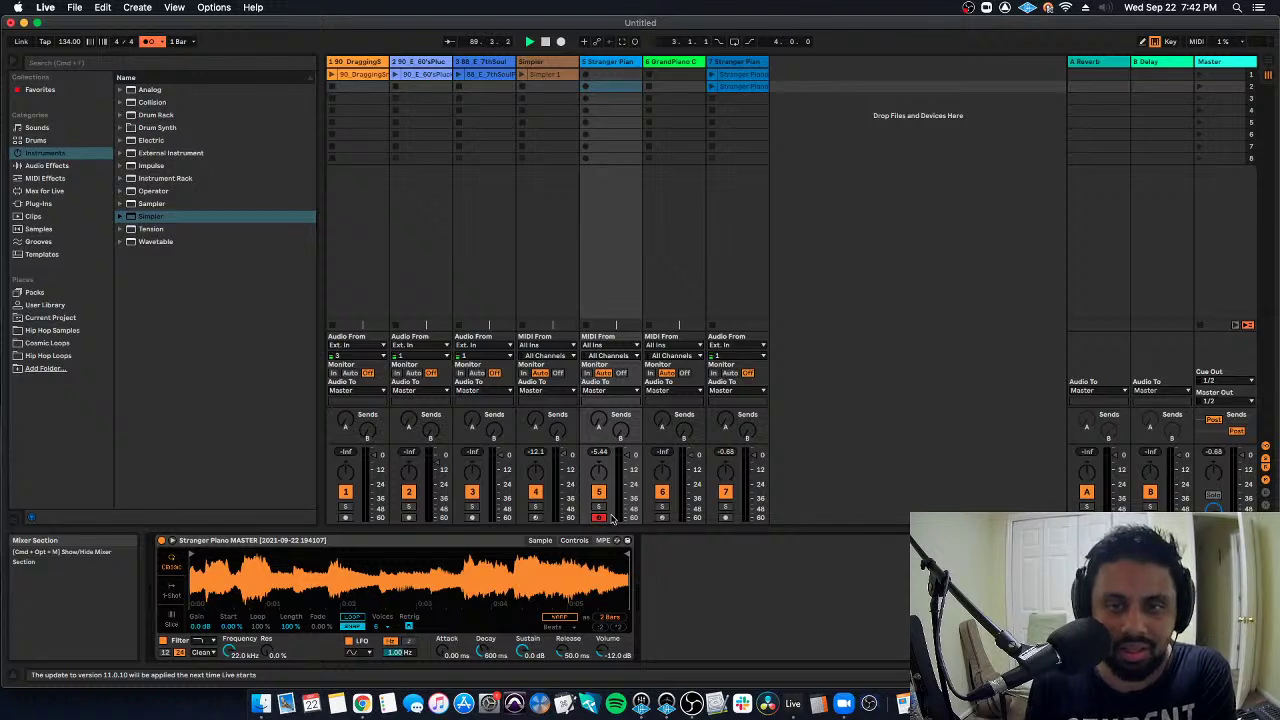
Compare the Simpler devices on the GrandPiano, vocal Simpler and Stranger Piano tracks.
{"action": "left_click", "coordinate": [663, 62]}
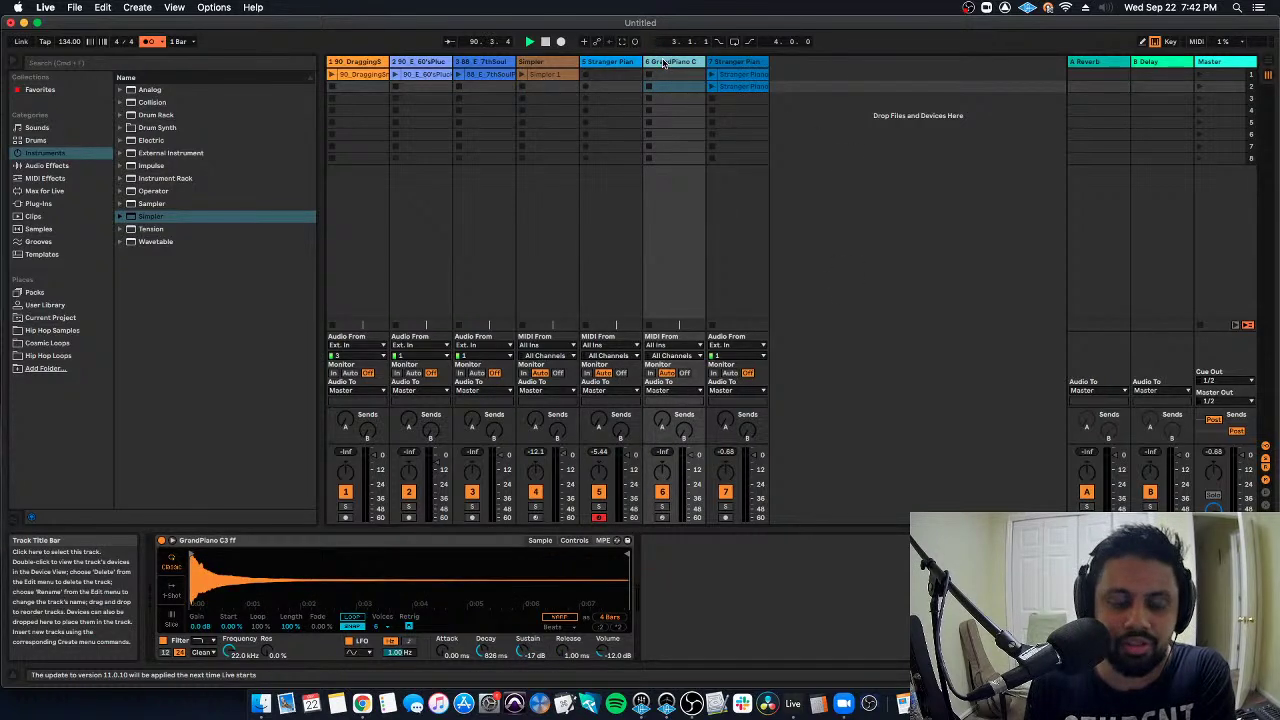
{"action": "left_click", "coordinate": [604, 62]}
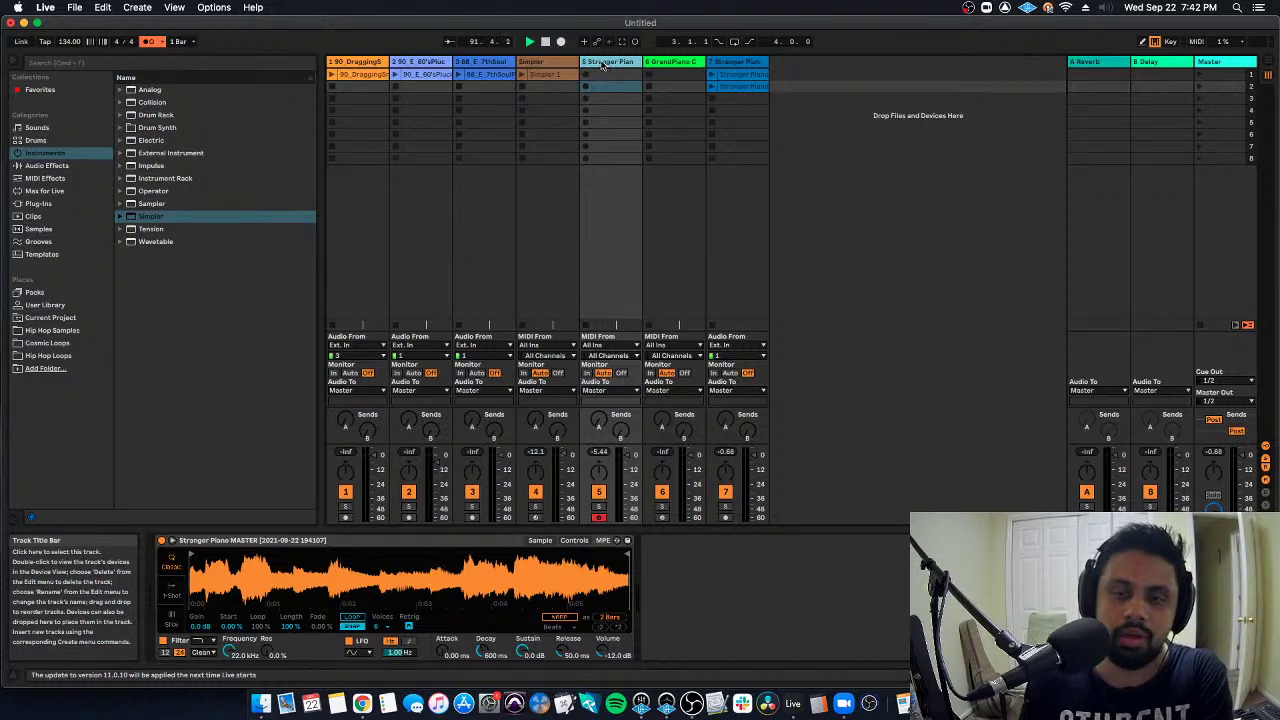
{"action": "left_click", "coordinate": [565, 63]}
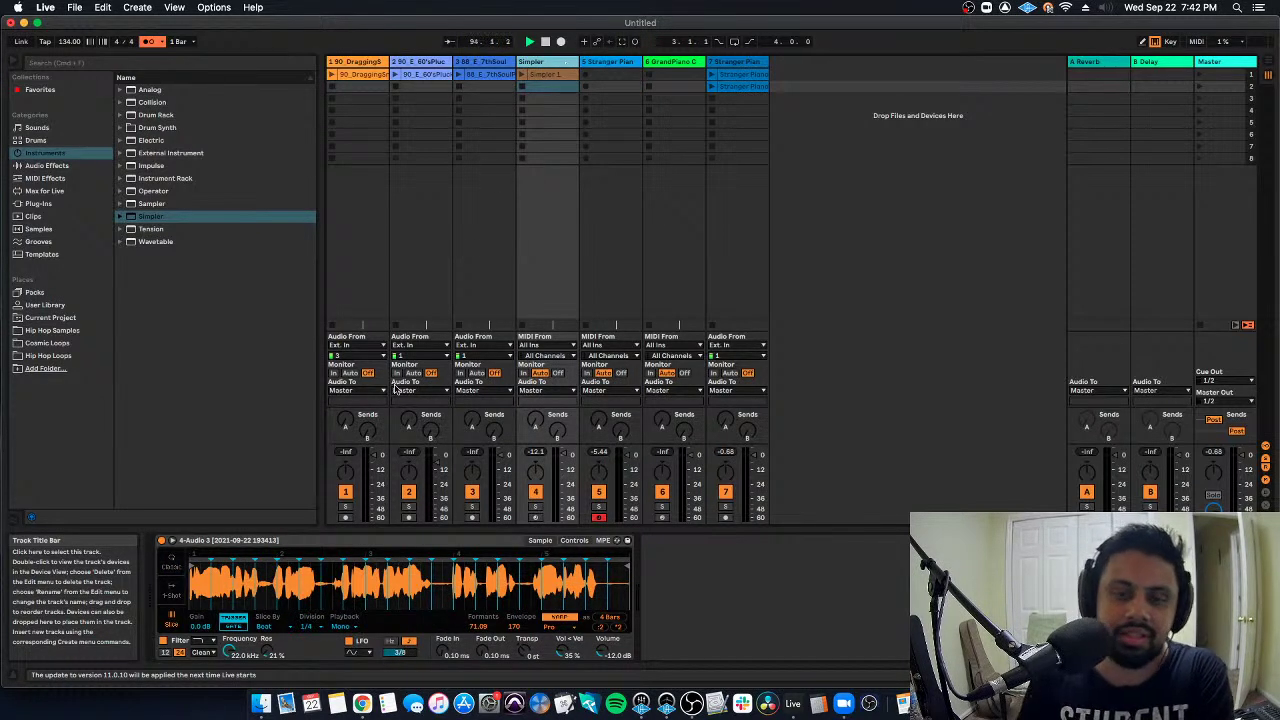
{"action": "left_click", "coordinate": [667, 230]}
{"action": "left_click", "coordinate": [598, 62]}
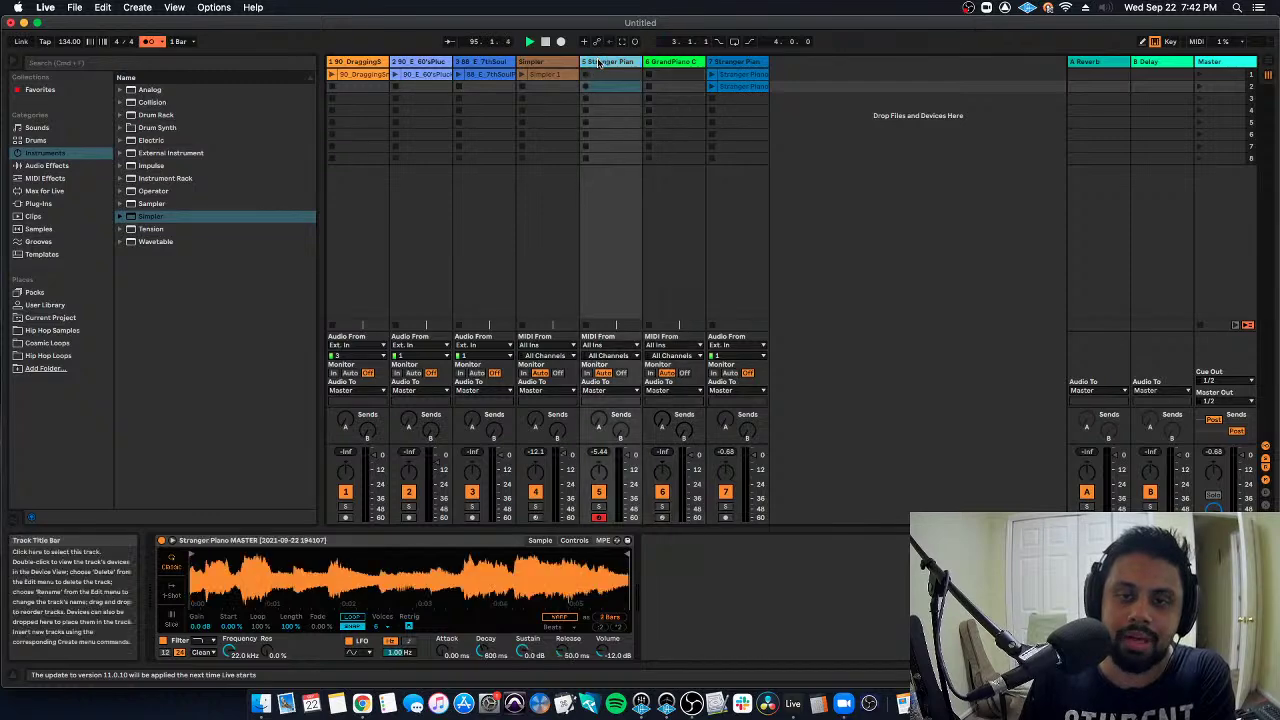
Examine the vocal Simpler track's sliced sample, checking both the Session and Arrangement views.
{"action": "left_click", "coordinate": [567, 64]}
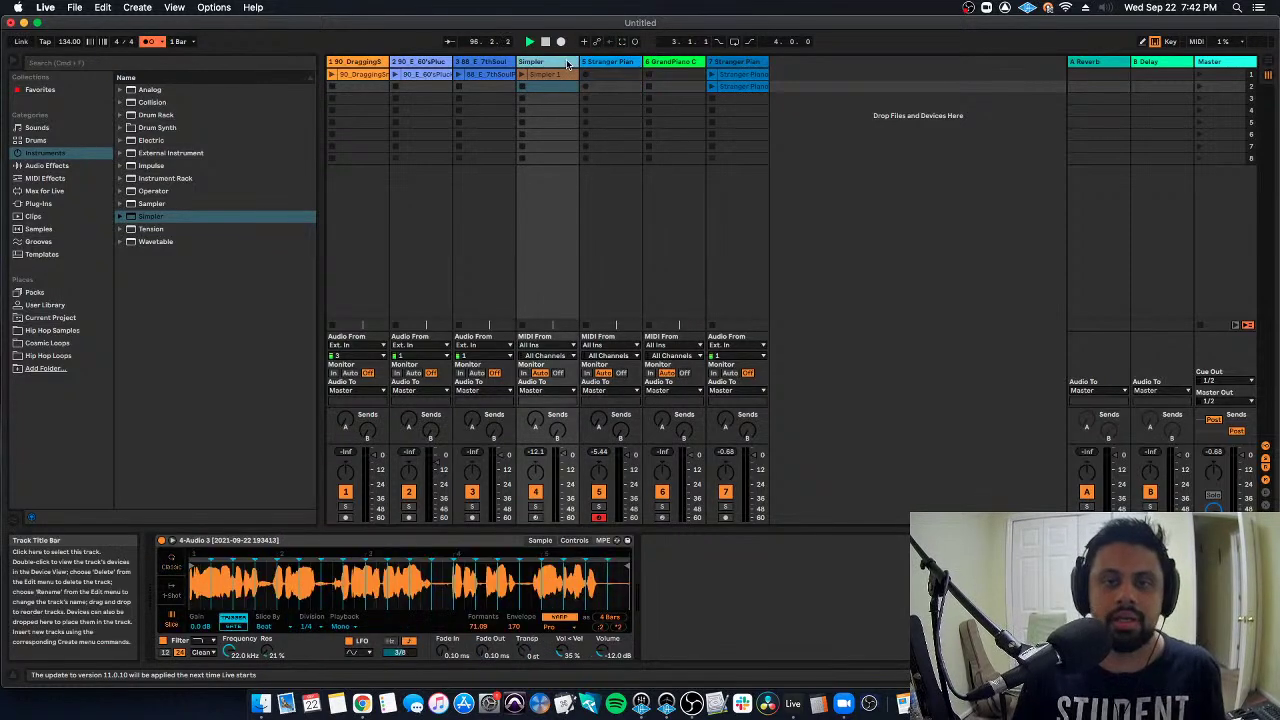
{"action": "key", "text": "shift+Tab"}
{"action": "key", "text": "shift+Tab"}
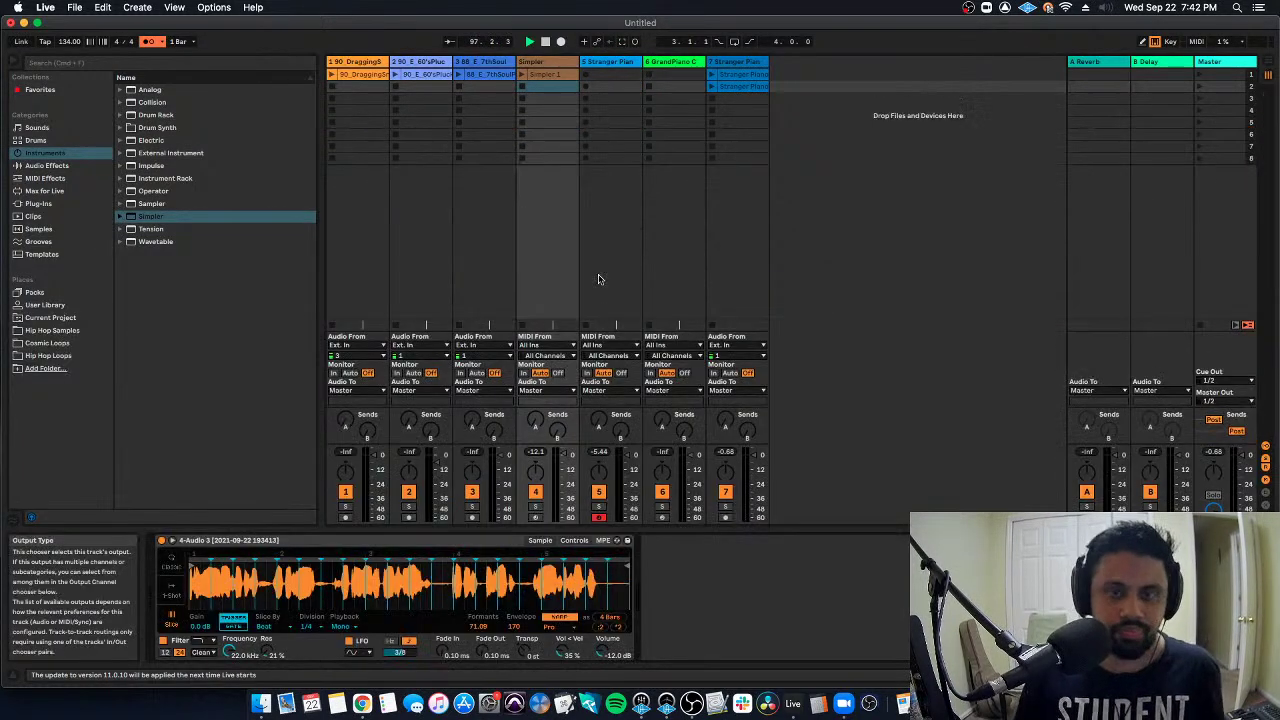
{"action": "key", "text": "shift+Tab"}
{"action": "key", "text": "Tab"}
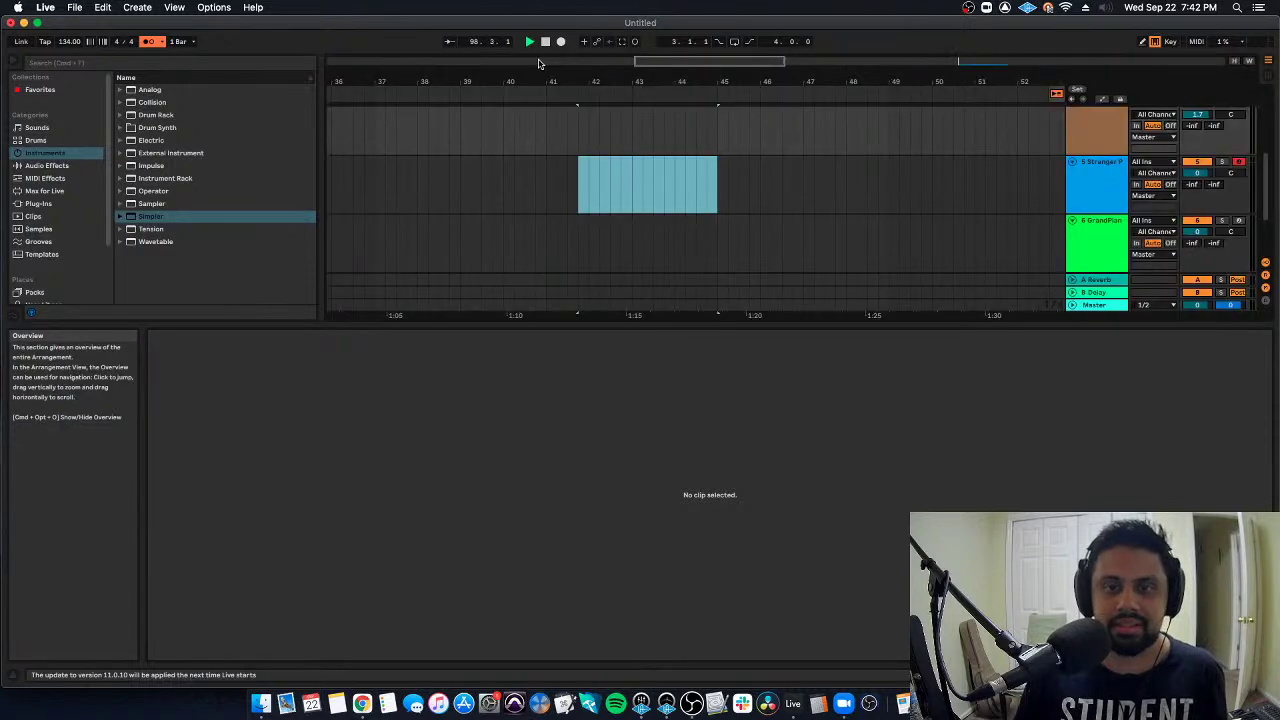
{"action": "key", "text": "shift+Tab"}
{"action": "key", "text": "Tab"}
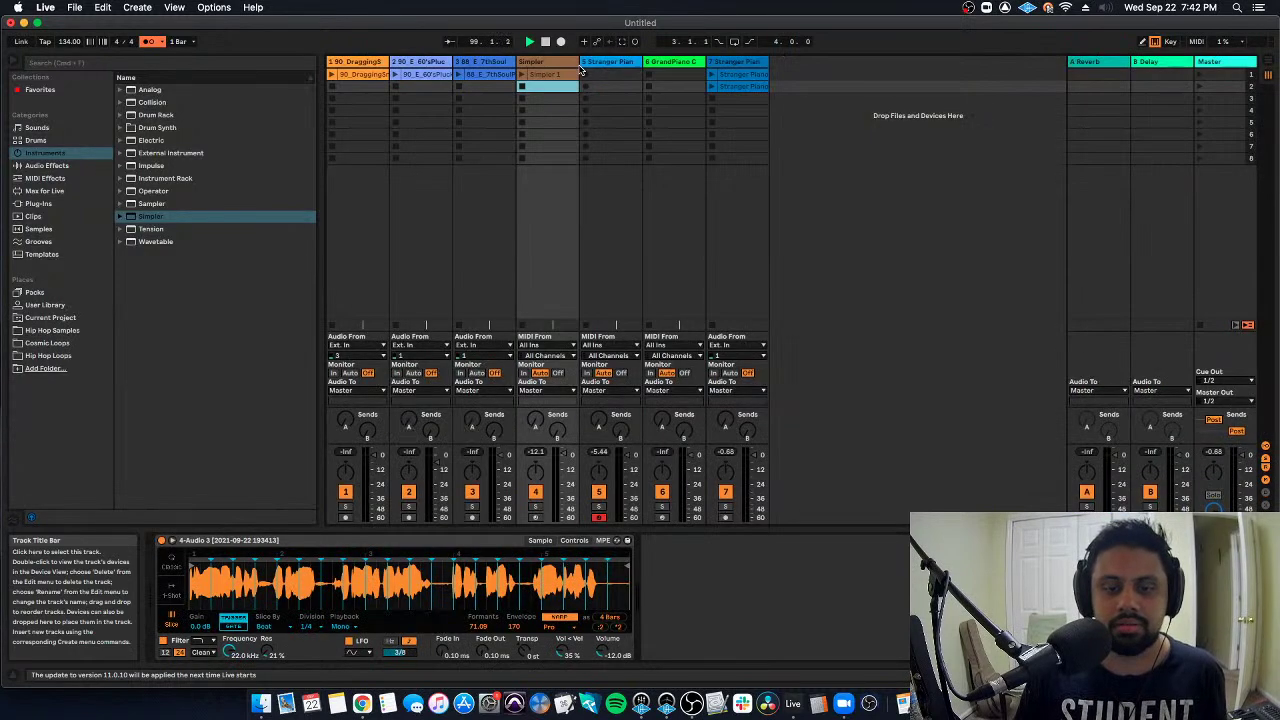
{"action": "left_click", "coordinate": [716, 68]}
{"action": "left_click", "coordinate": [566, 66]}
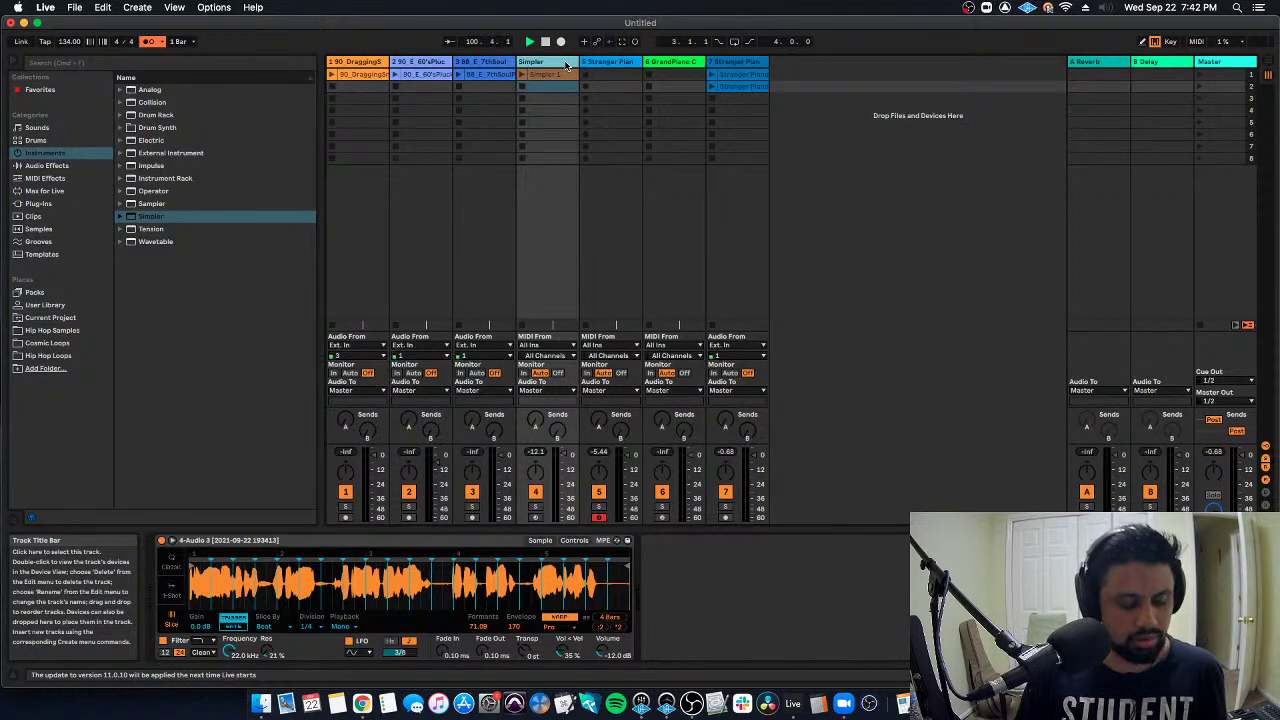
Open the vocal Simpler track's MIDI clip and move the longer C1 note near the start of bar 1 up to F2.
{"action": "left_click", "coordinate": [568, 73]}
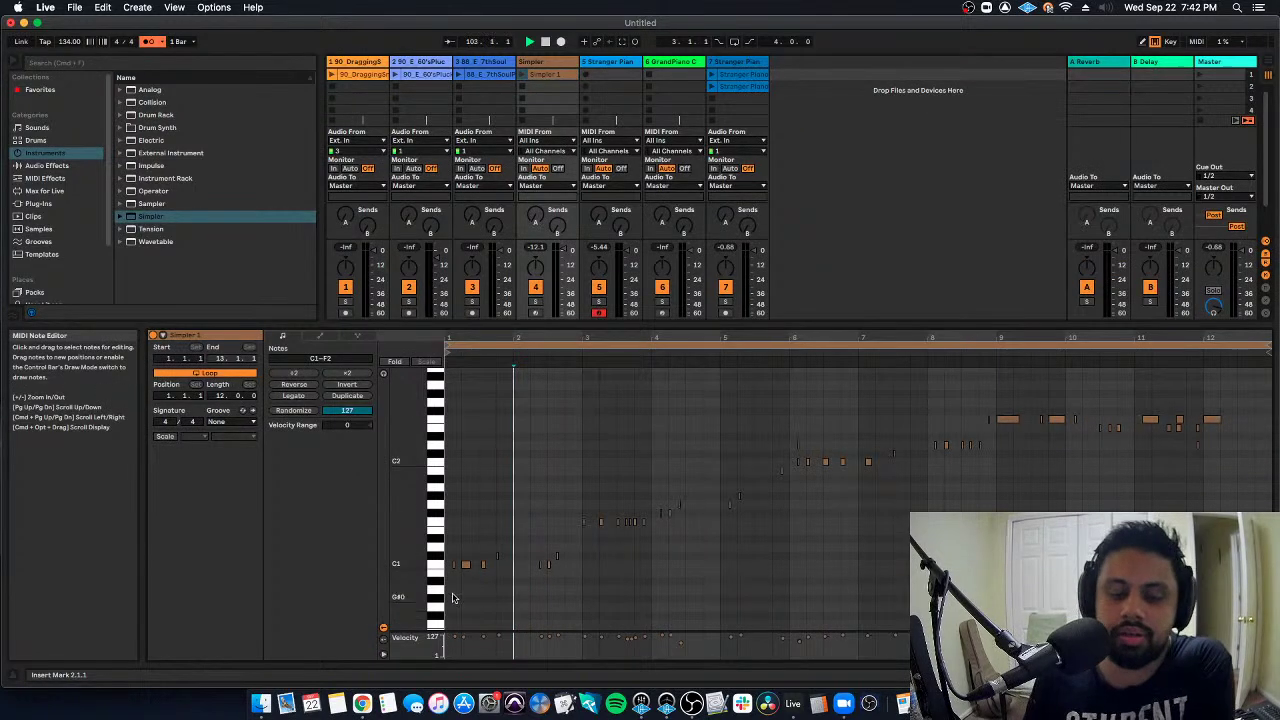
{"action": "left_click", "coordinate": [465, 564]}
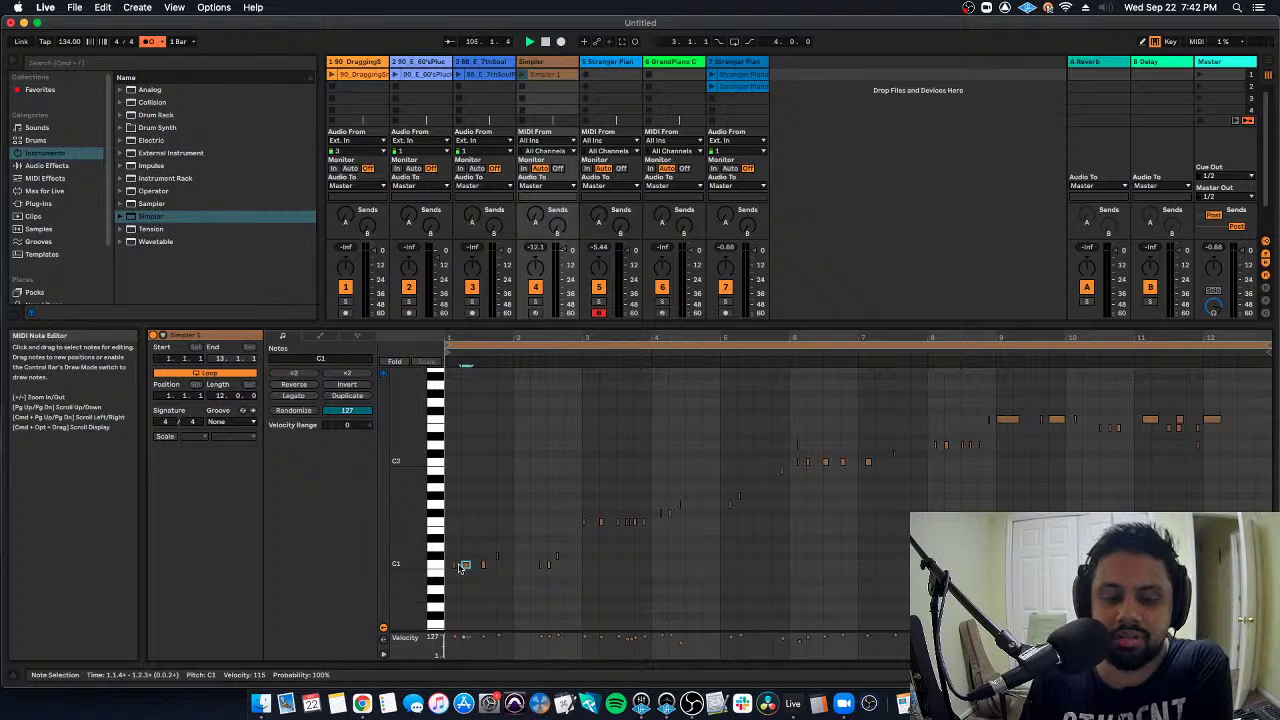
{"action": "left_click_drag", "start_coordinate": [466, 566], "coordinate": [467, 421]}
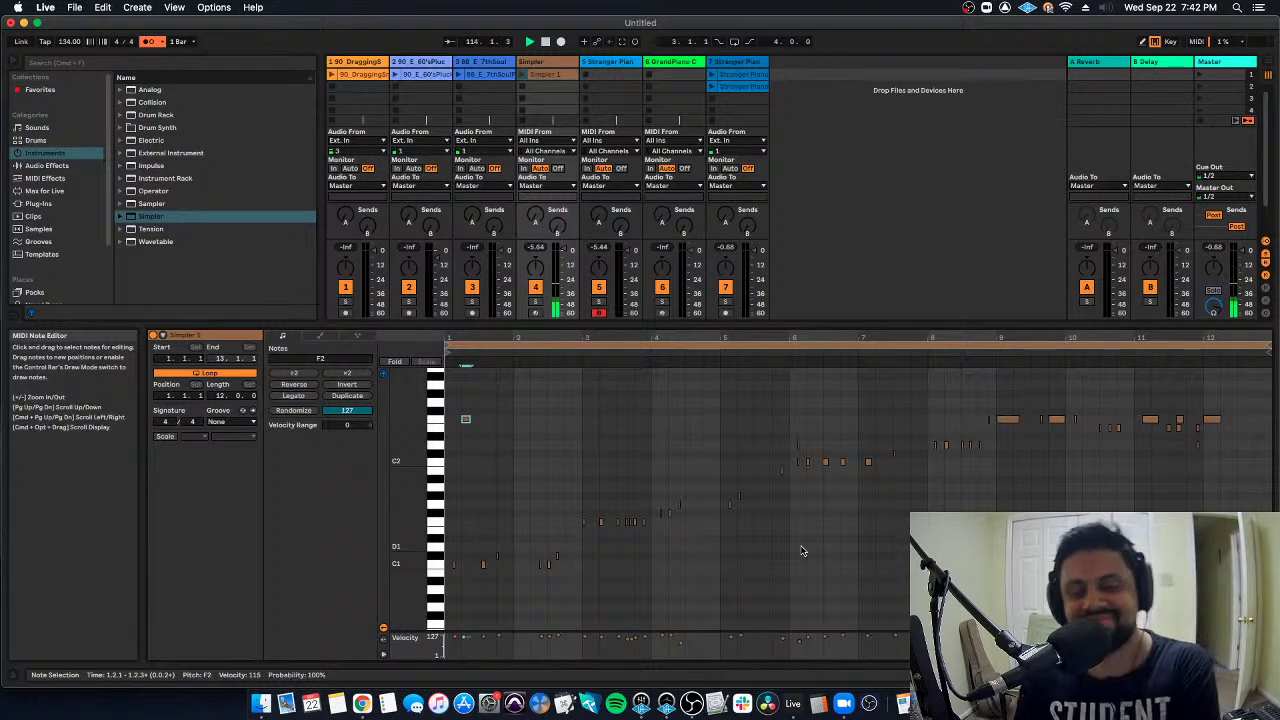
Disarm recording on the Stranger Piano Simpler track, and collapse and reopen the vocal clip's note editor.
{"action": "left_click", "coordinate": [599, 314]}
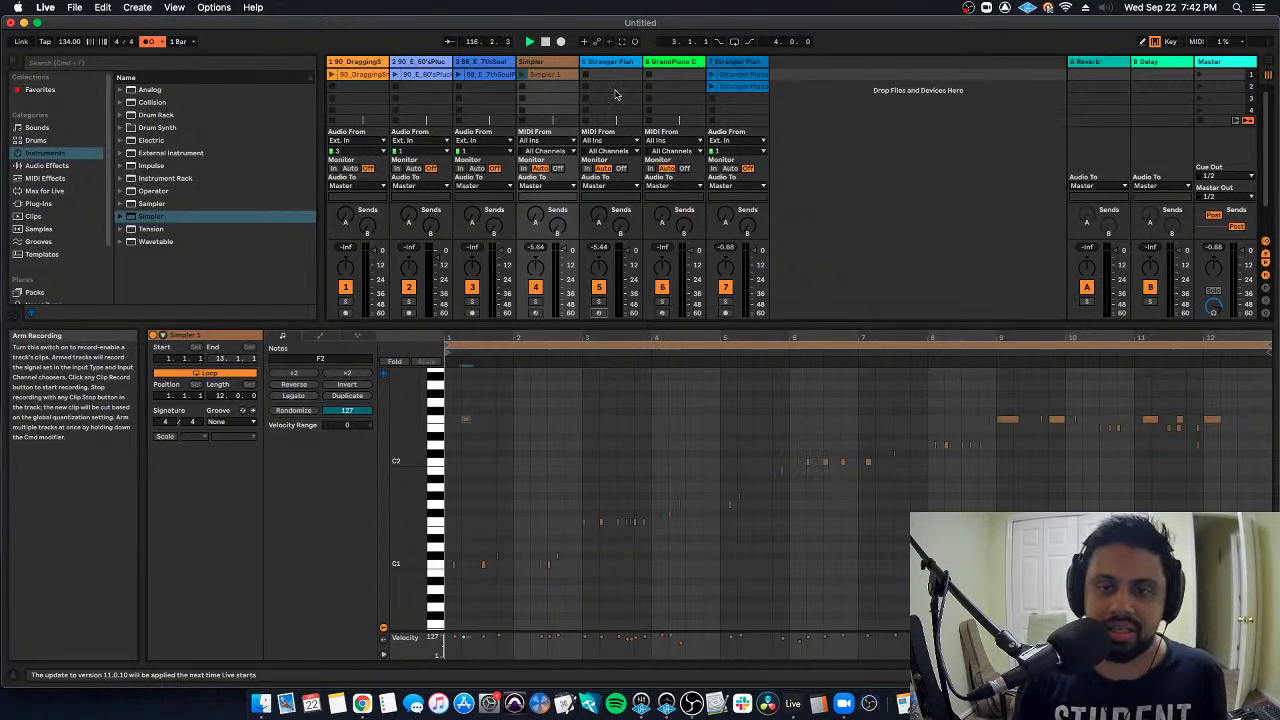
{"action": "double_click", "coordinate": [841, 326]}
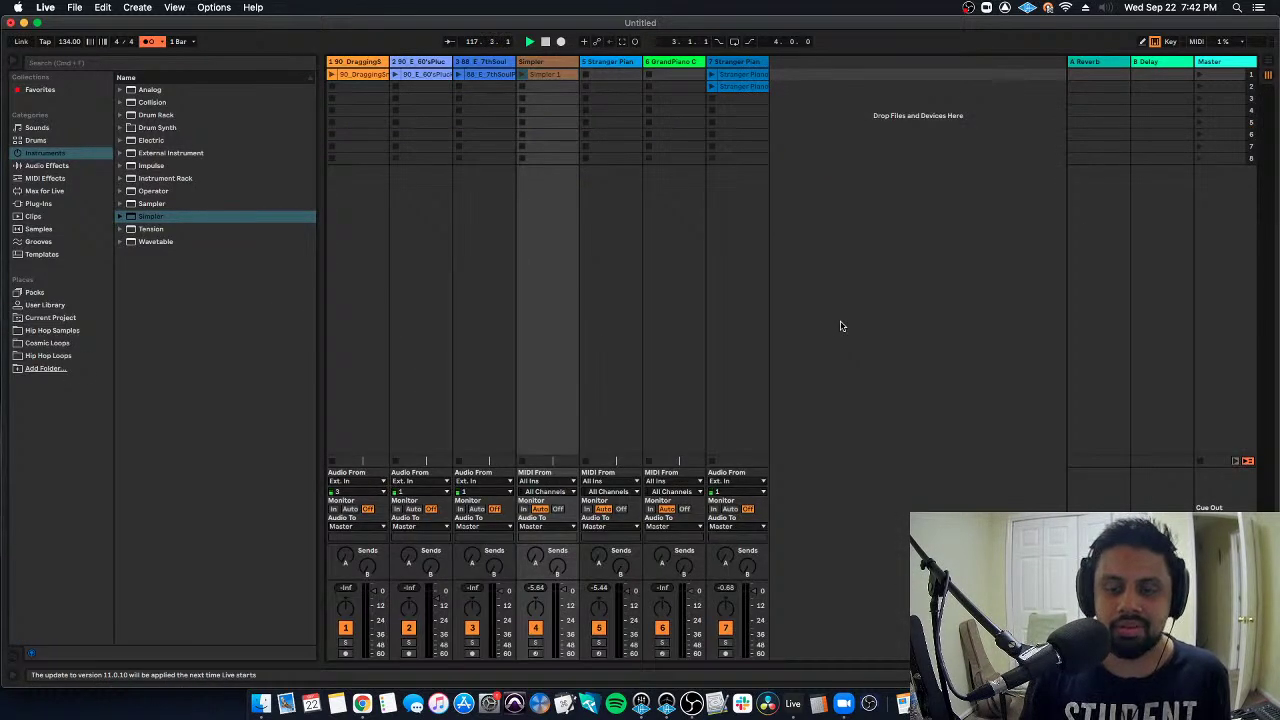
{"action": "double_click", "coordinate": [823, 663]}
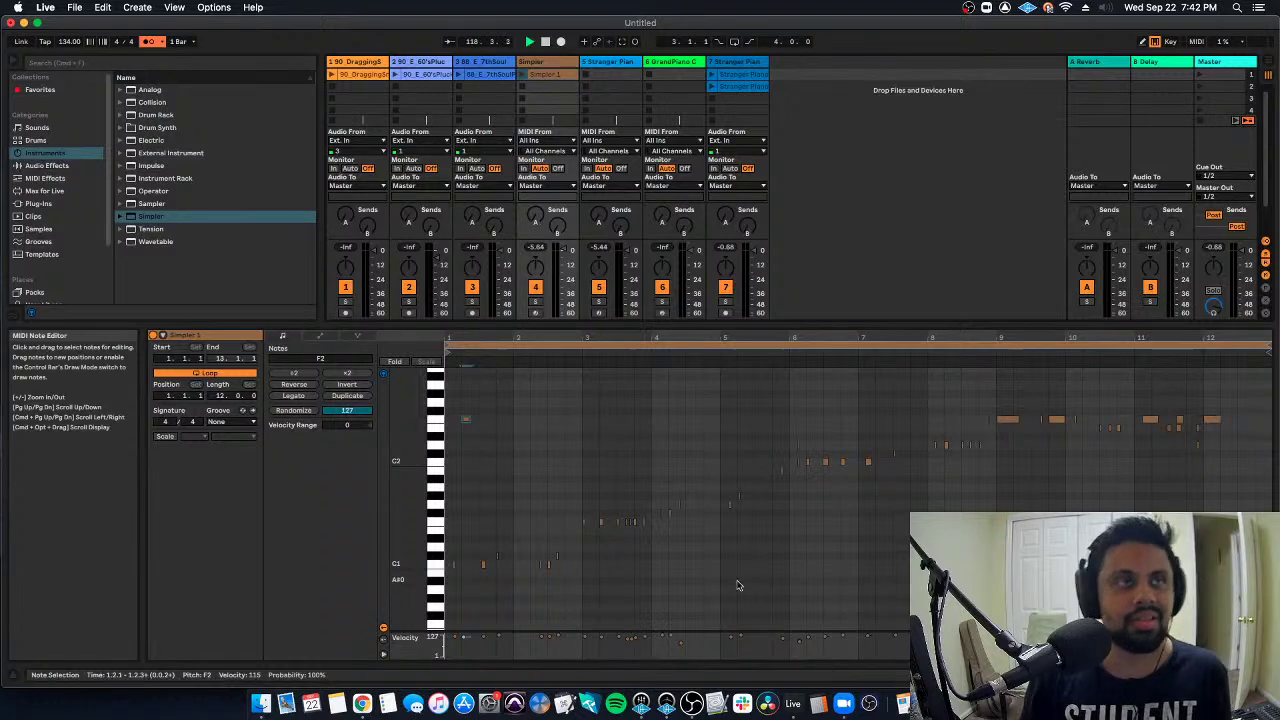